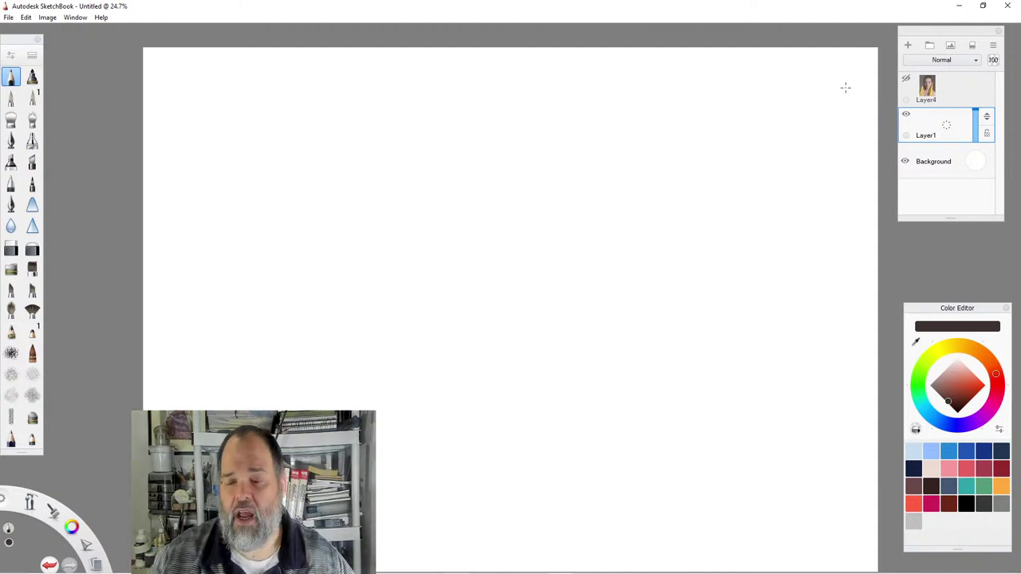
Show the reference photo on Layer4 and display the main toolbar.
click(906, 79)
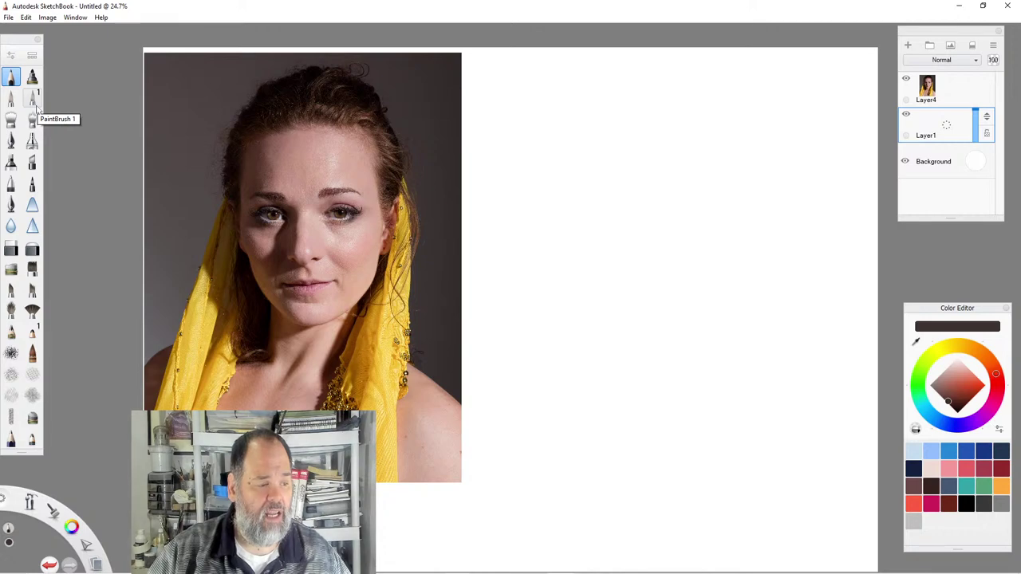
click(74, 18)
click(51, 29)
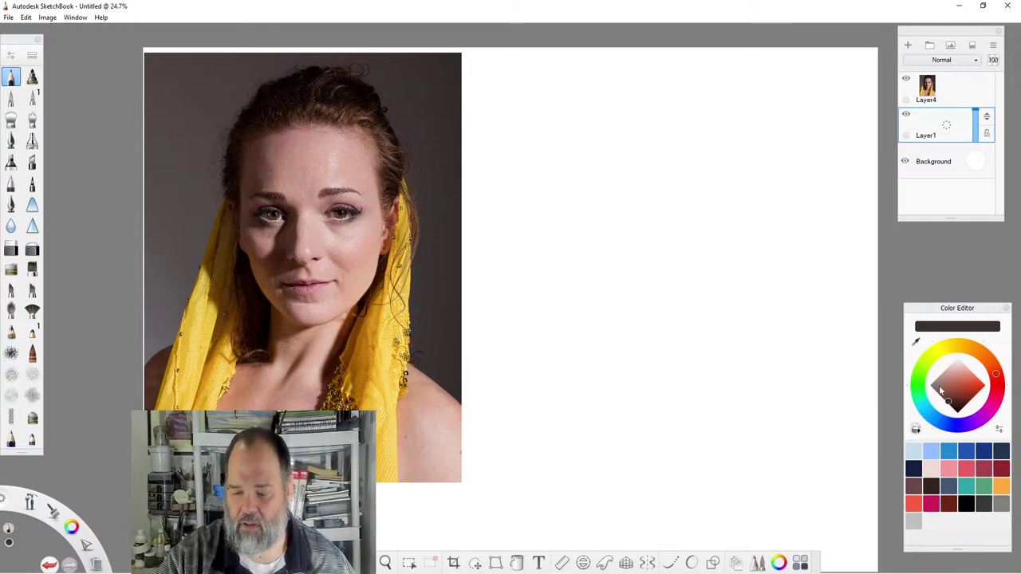
Choose a muted orange-brown and flood-fill Layer1 with it as the toned ground, then hide the toolbar.
click(941, 384)
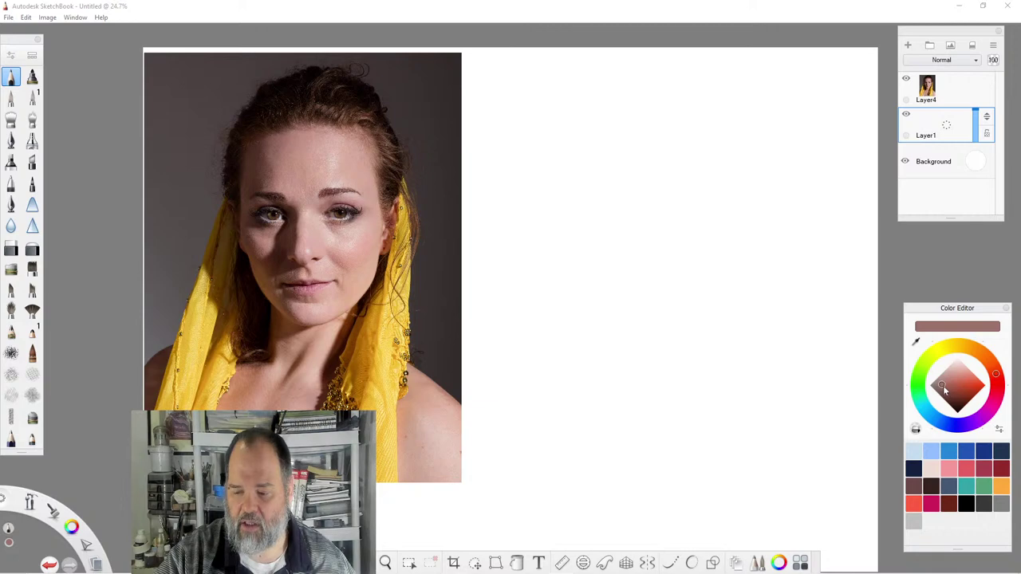
click(942, 387)
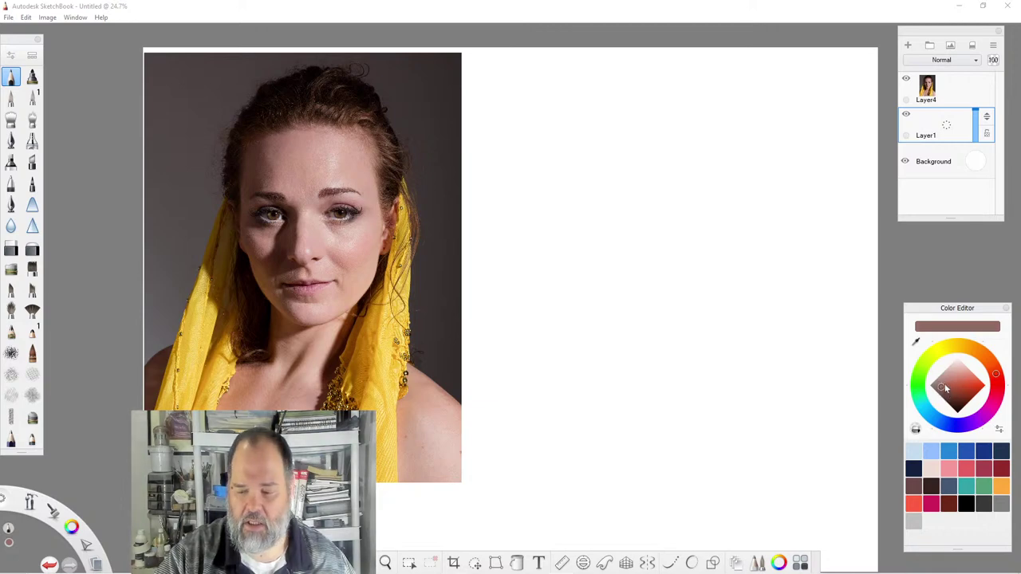
click(992, 369)
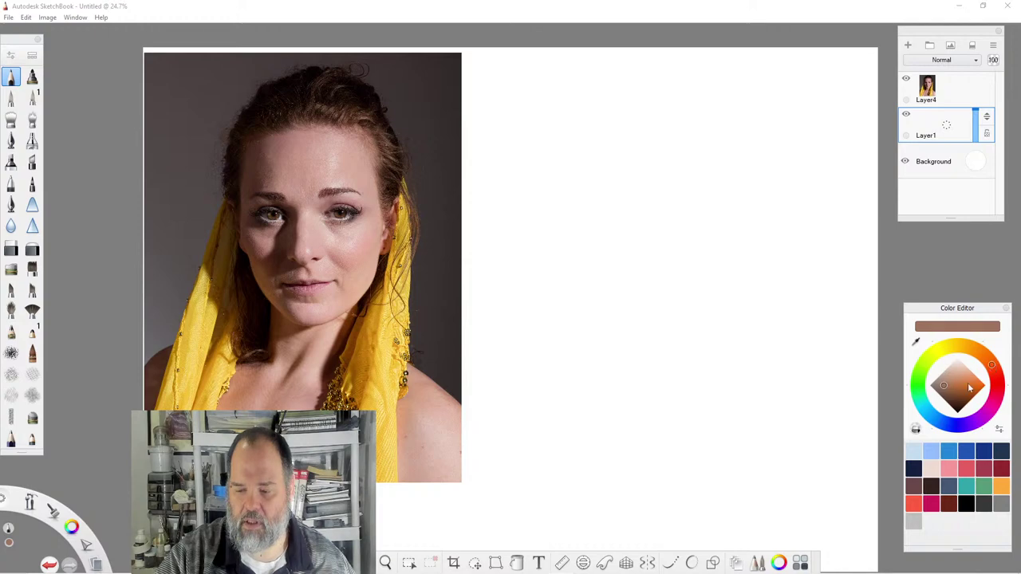
click(517, 563)
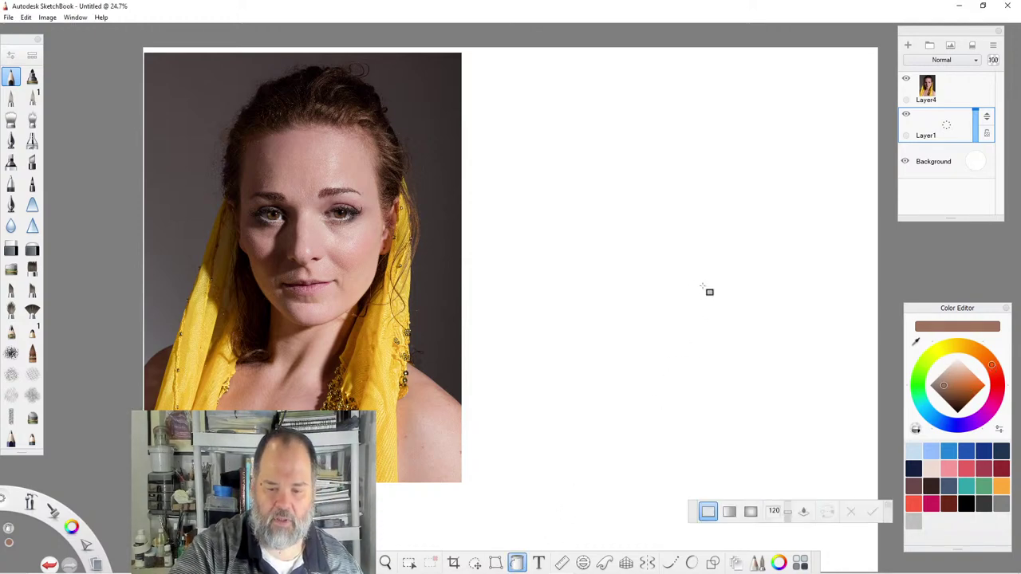
click(704, 288)
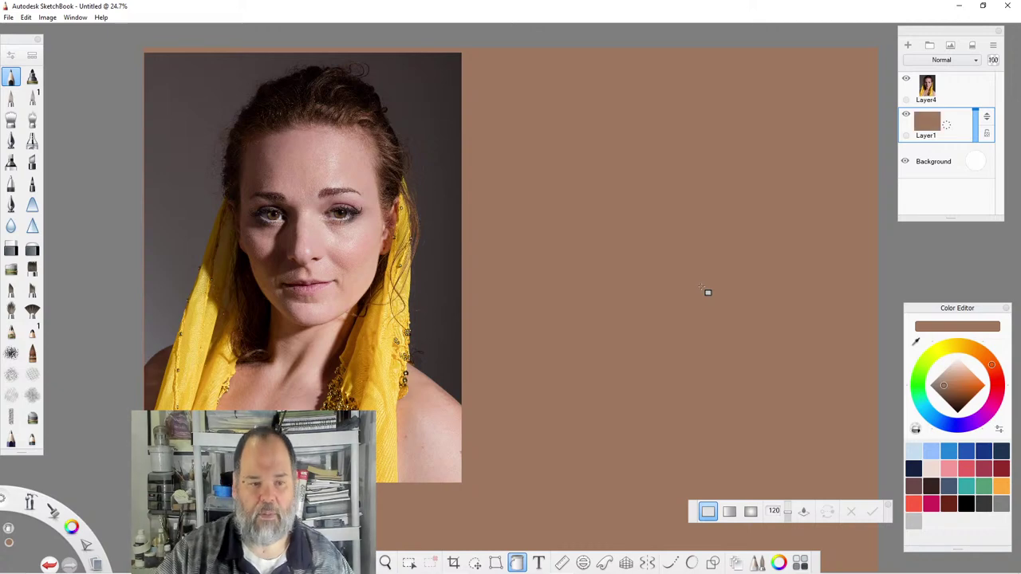
click(519, 564)
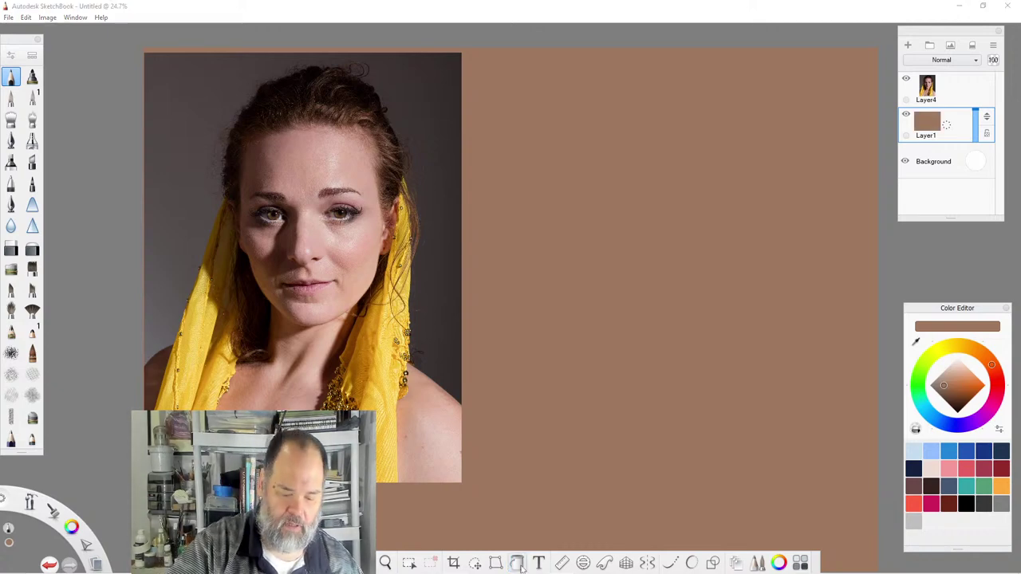
click(815, 558)
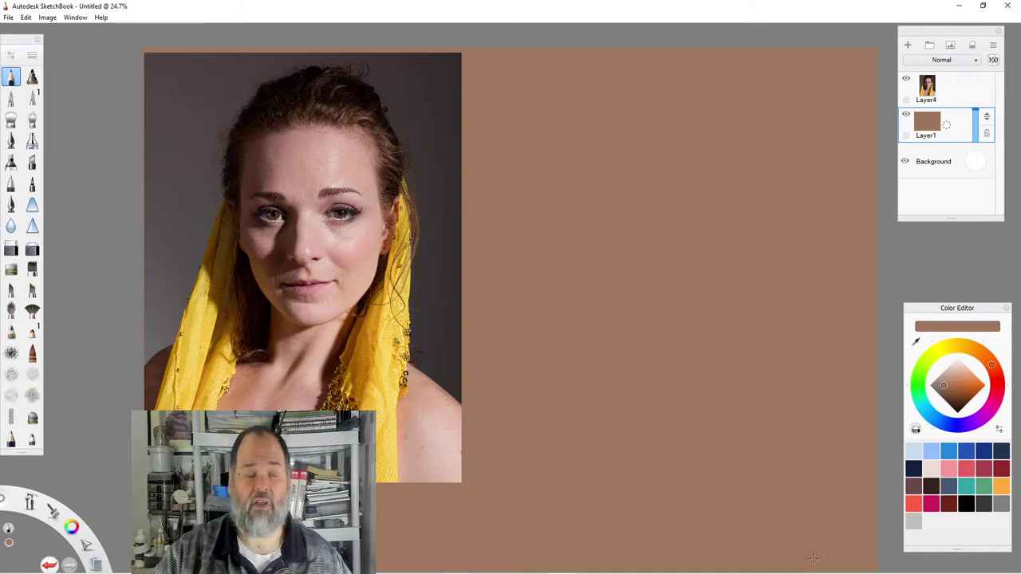
Review the document's pixel dimensions, print size and resolution in the Image Size settings.
click(48, 19)
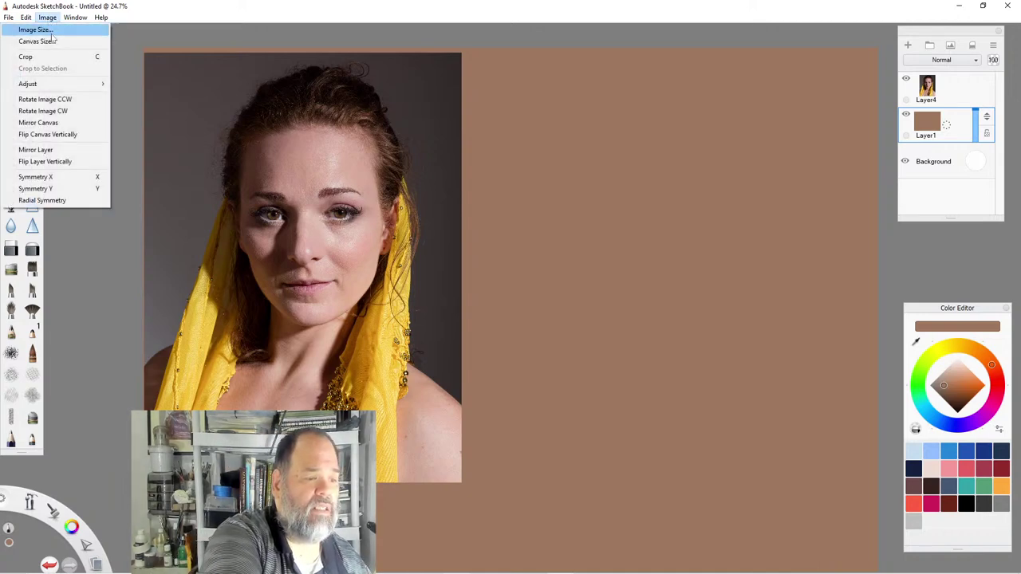
click(52, 32)
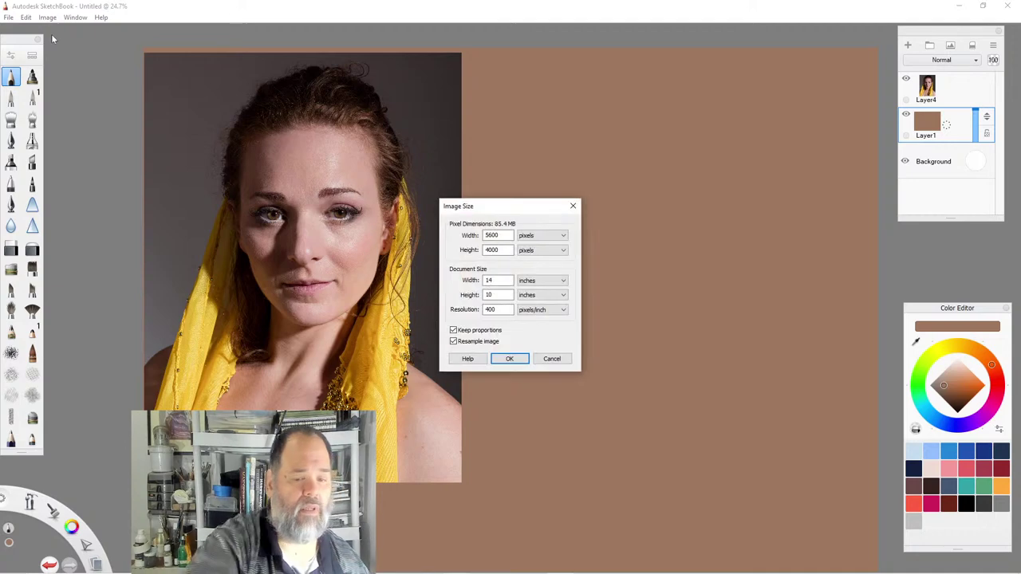
drag(502, 210, 682, 171)
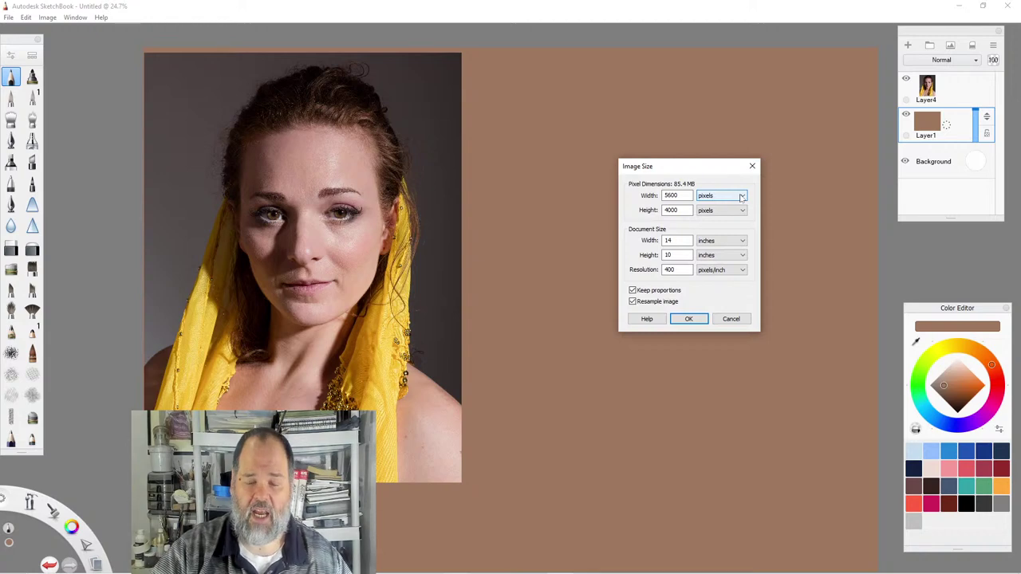
click(690, 318)
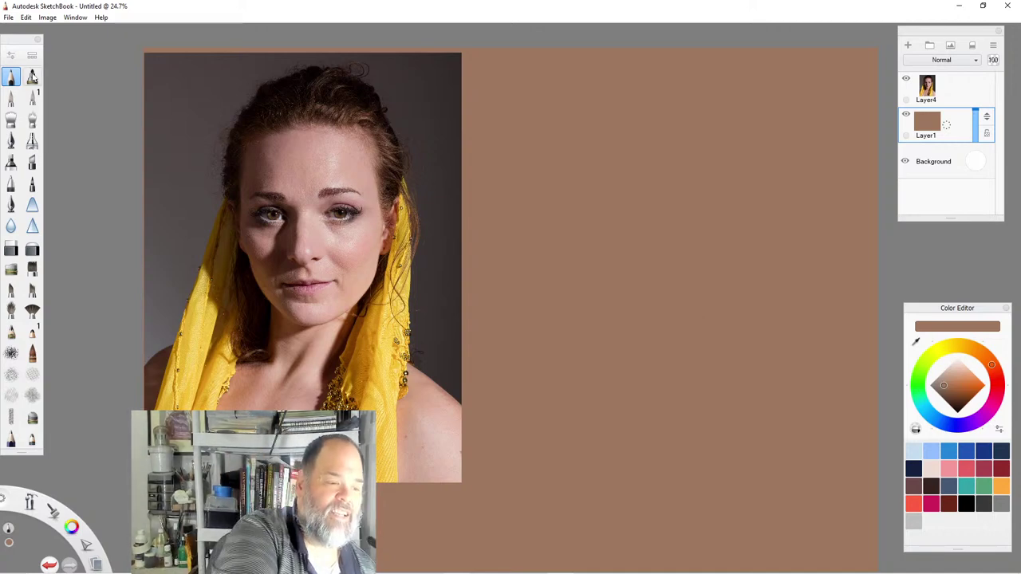
Select the Dry Marker with a dark grey colour and add a new layer above the brown fill layer.
click(32, 77)
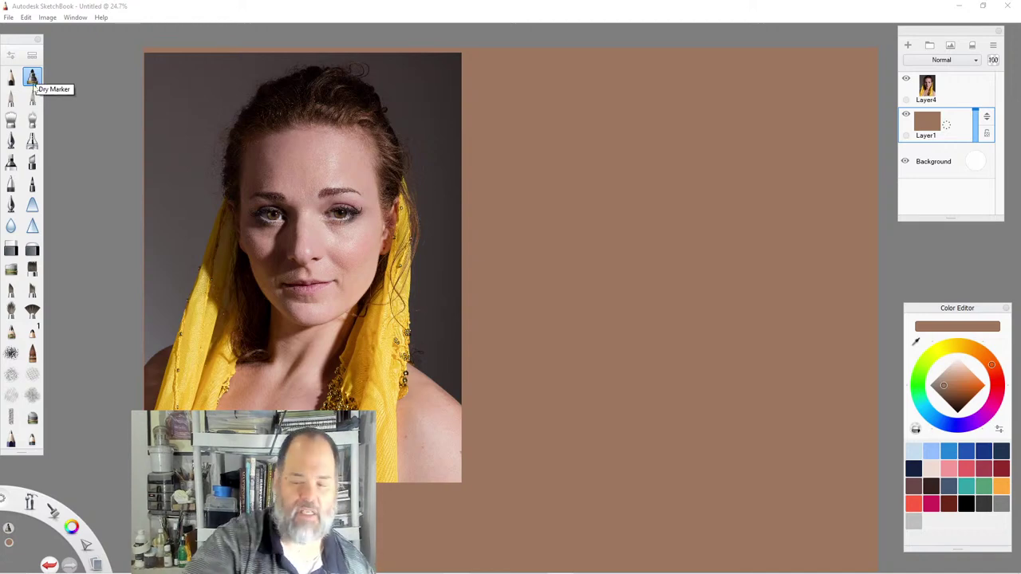
click(948, 401)
drag(946, 399, 946, 403)
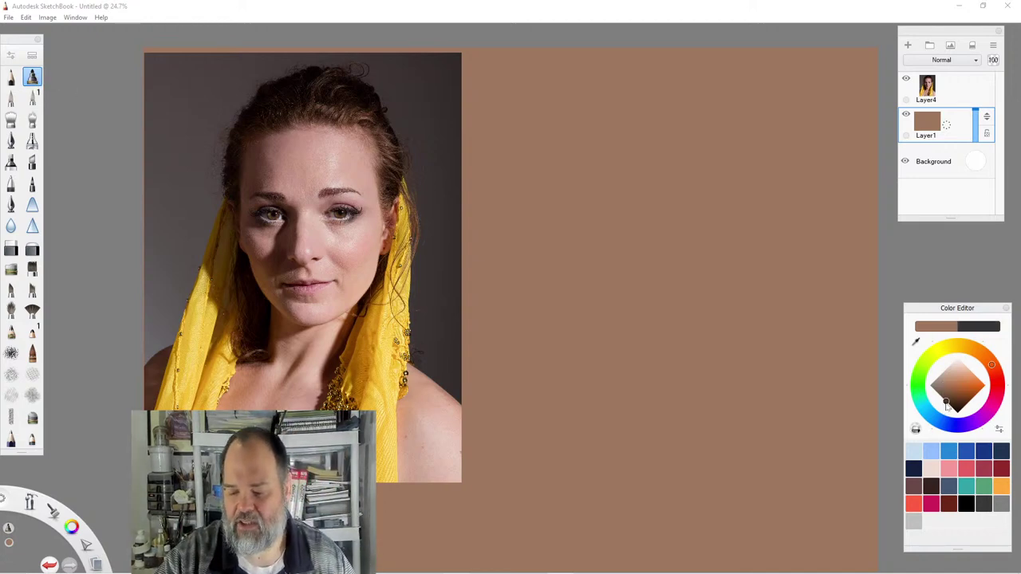
click(948, 132)
drag(947, 132, 949, 96)
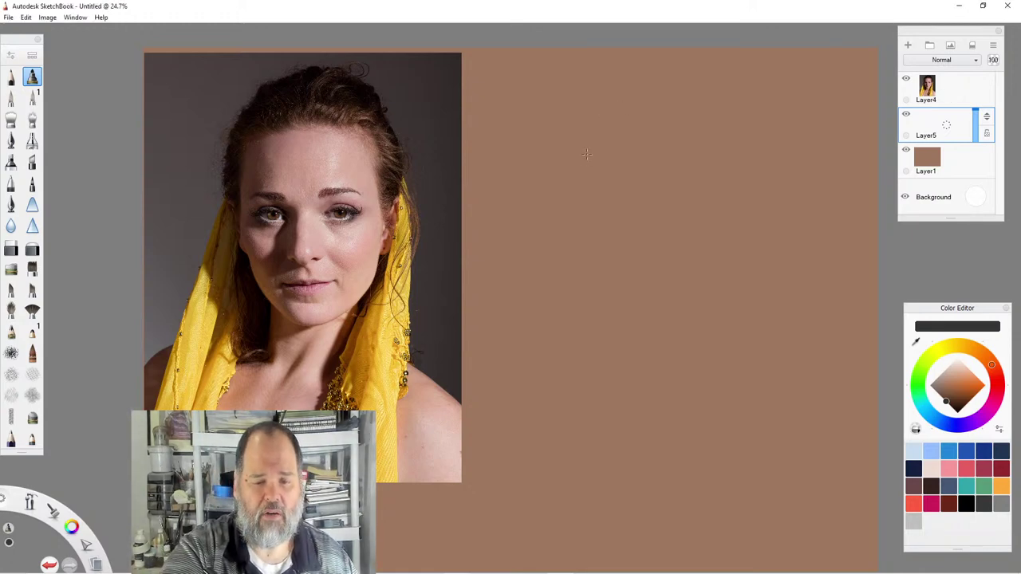
Draw a first curved stroke for the head's side and set the Dry Marker's opacity to 61%.
mouse_move(609, 102)
mouse_down()
mouse_move(589, 142)
mouse_move(586, 196)
mouse_up()
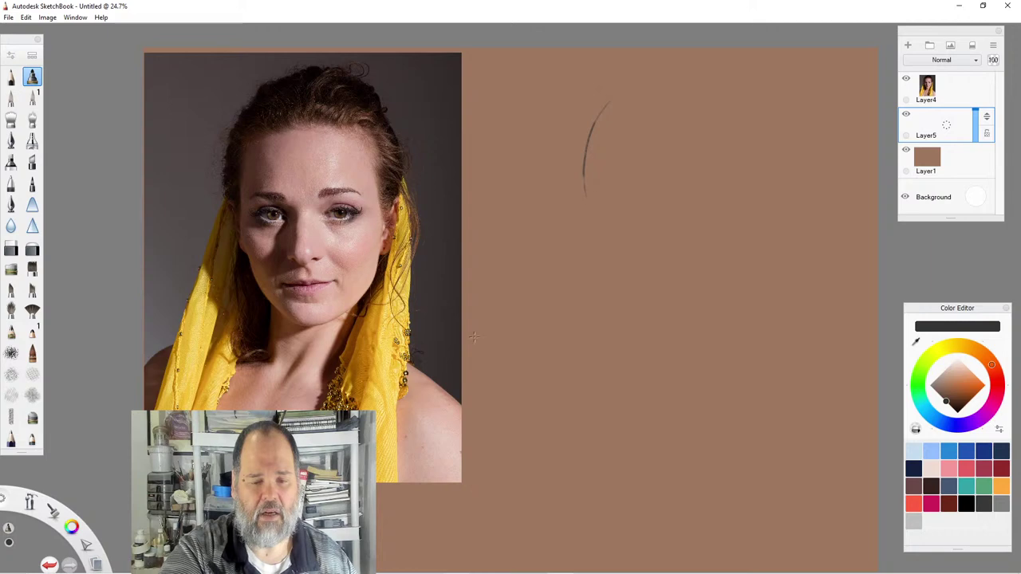
click(12, 56)
mouse_move(769, 69)
mouse_down()
mouse_move(736, 94)
mouse_move(802, 292)
mouse_move(839, 109)
mouse_up()
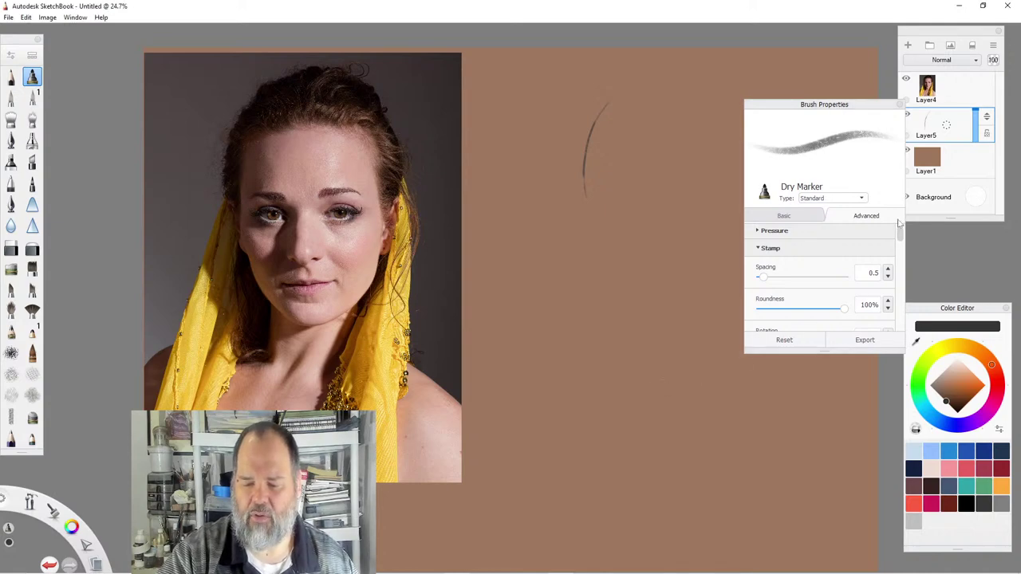
mouse_move(898, 233)
mouse_down()
mouse_move(898, 248)
mouse_move(899, 230)
mouse_up()
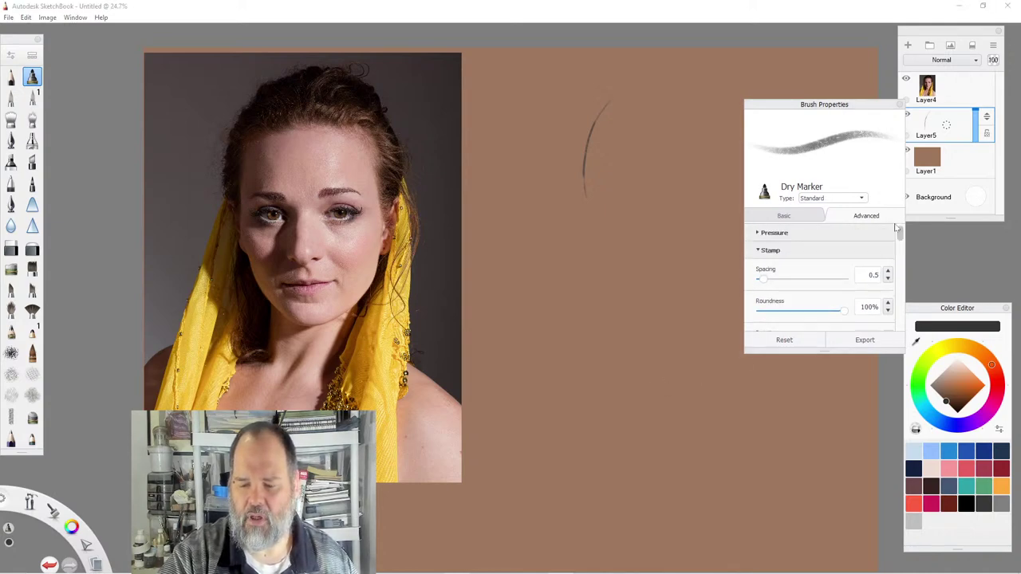
click(771, 236)
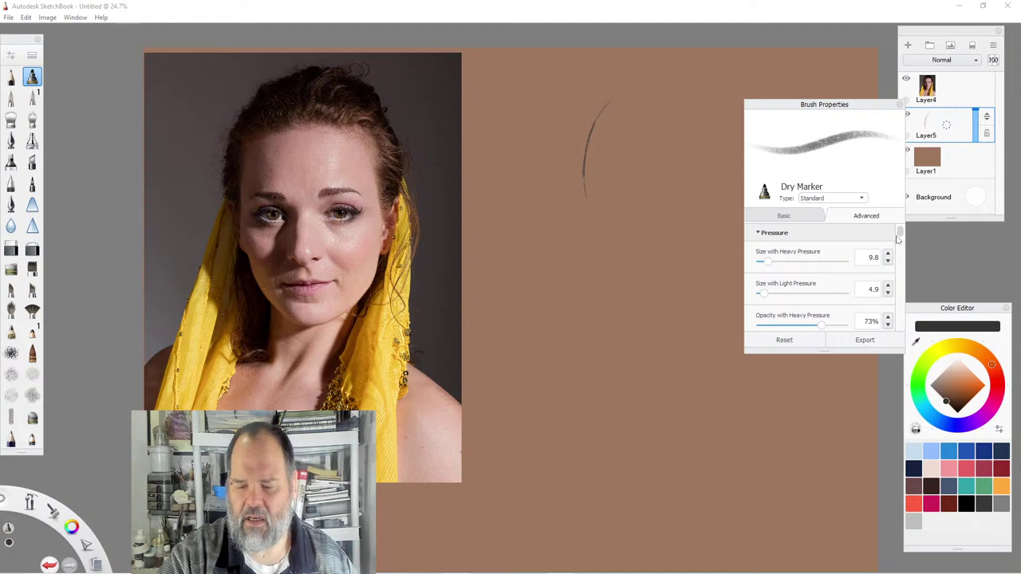
click(785, 218)
click(877, 217)
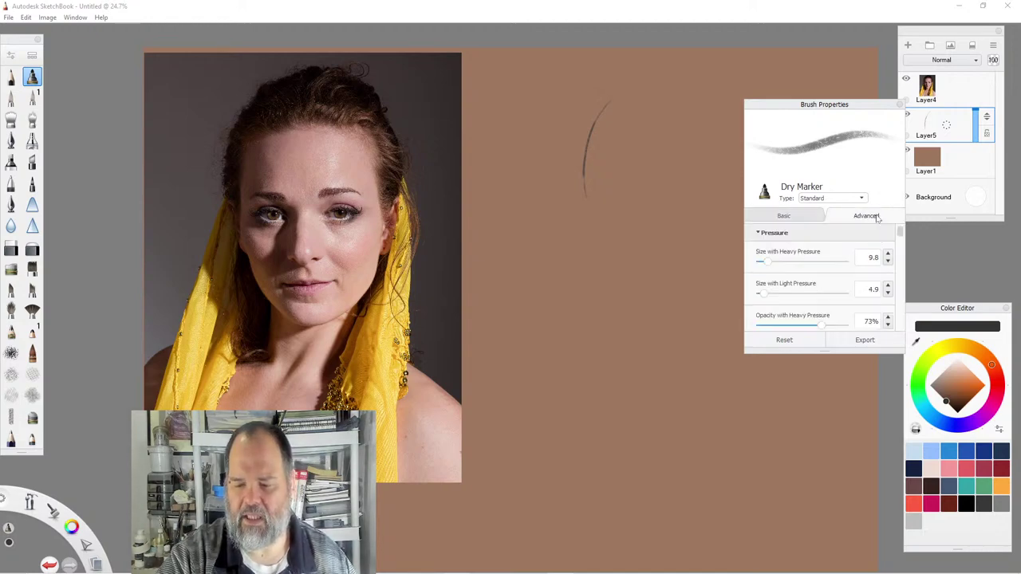
click(785, 216)
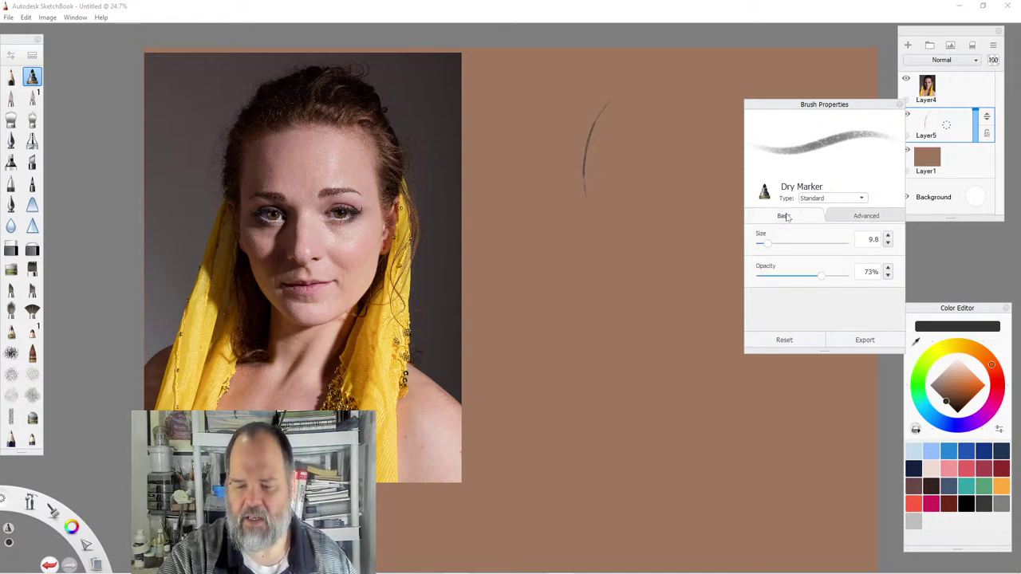
drag(820, 276, 810, 279)
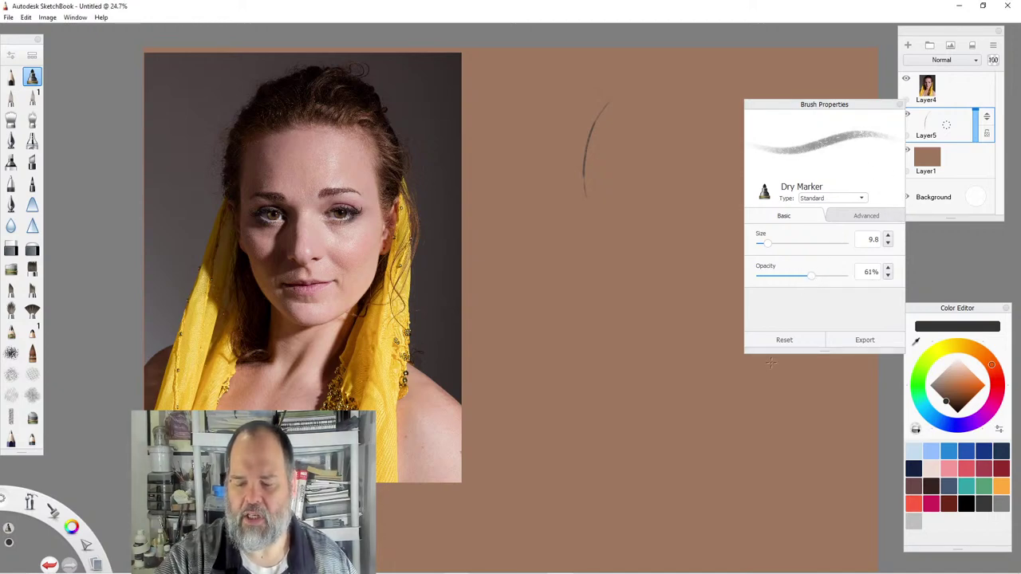
click(900, 105)
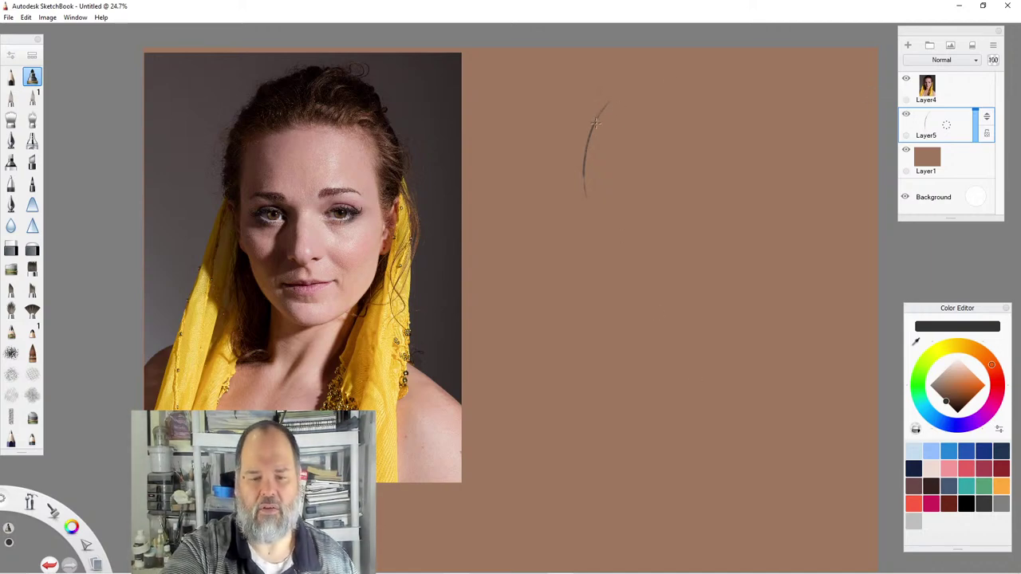
Sketch the head's basic circle beside the photo with loose, overlapping strokes around its whole contour.
mouse_move(596, 120)
mouse_down()
mouse_move(685, 89)
mouse_move(624, 105)
mouse_move(595, 235)
mouse_up()
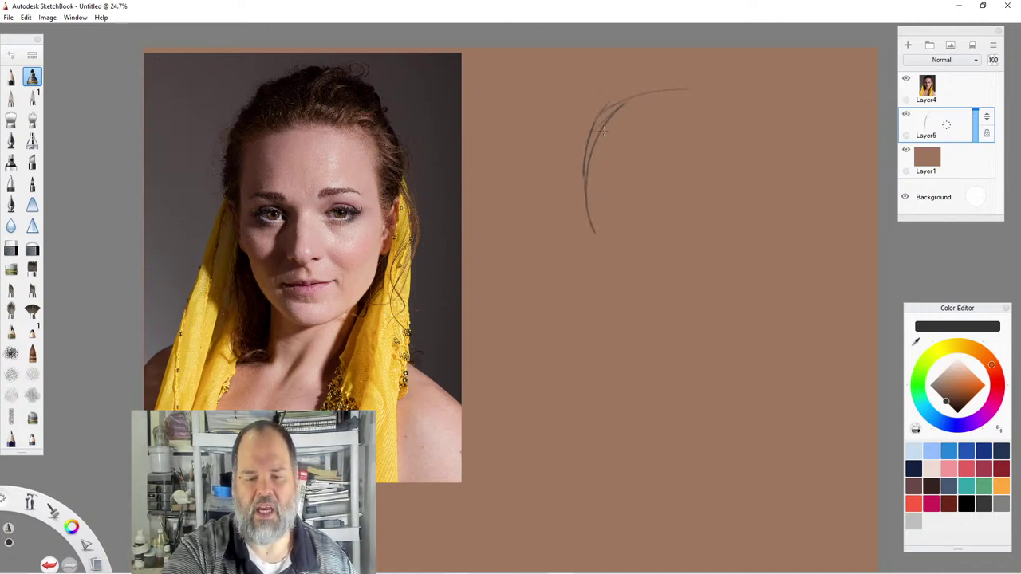
drag(588, 160, 607, 114)
mouse_move(601, 247)
mouse_down()
mouse_move(630, 106)
mouse_move(711, 95)
mouse_move(740, 107)
mouse_up()
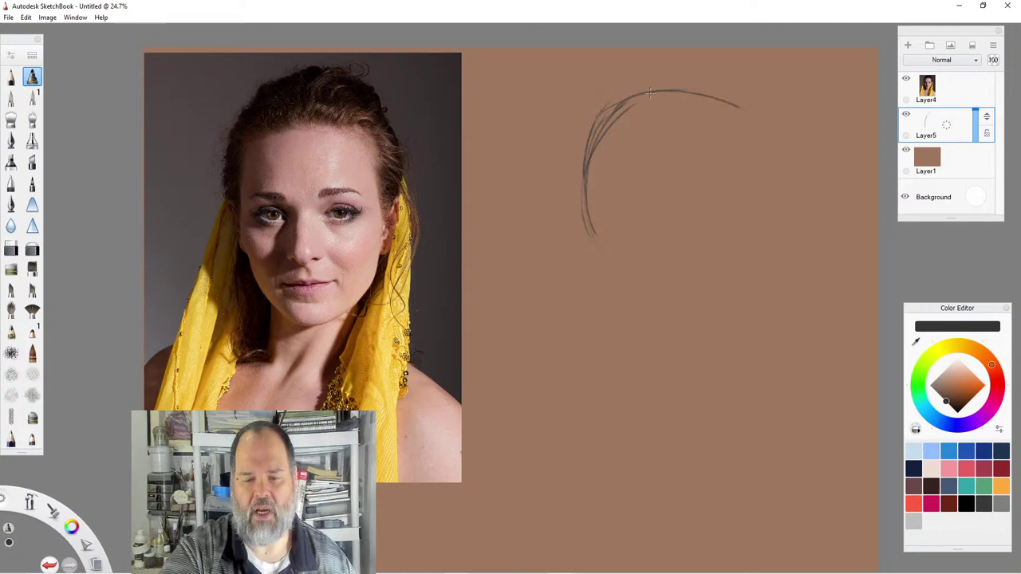
mouse_move(659, 91)
mouse_down()
mouse_move(752, 108)
mouse_move(791, 199)
mouse_up()
mouse_move(771, 124)
mouse_down()
mouse_move(778, 261)
mouse_move(769, 275)
mouse_up()
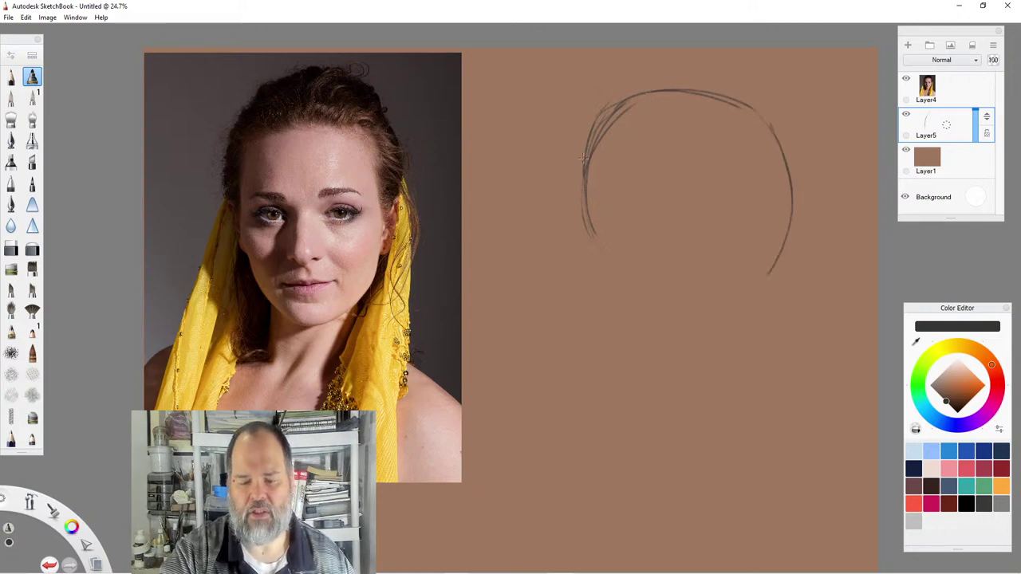
drag(580, 209, 661, 306)
mouse_move(585, 239)
mouse_down()
mouse_move(642, 310)
mouse_move(769, 282)
mouse_up()
drag(786, 255, 786, 159)
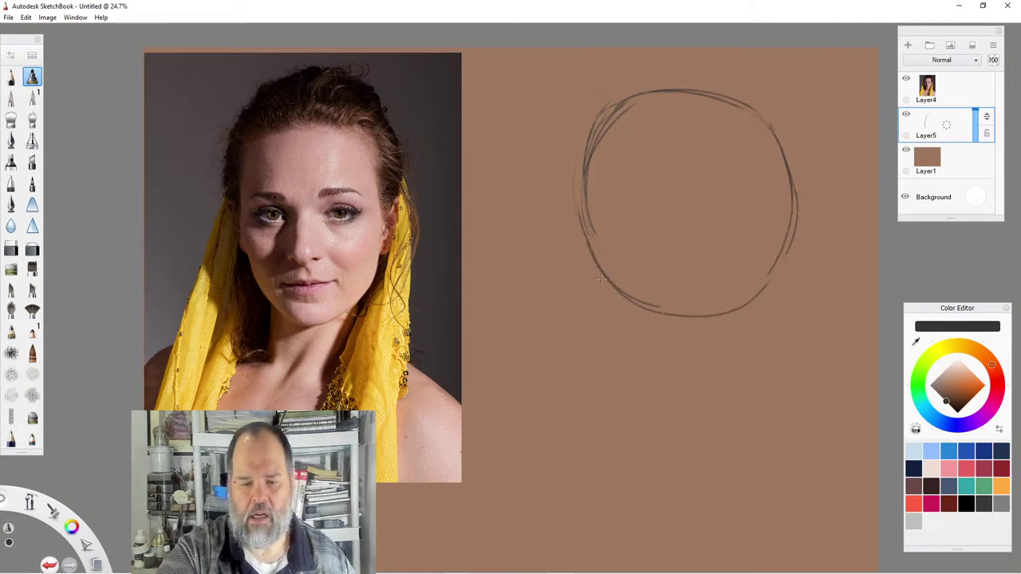
mouse_move(601, 273)
mouse_down()
mouse_move(638, 103)
mouse_move(772, 143)
mouse_up()
mouse_move(658, 96)
mouse_down()
mouse_move(778, 116)
mouse_move(793, 233)
mouse_up()
drag(764, 126, 627, 104)
drag(569, 185, 736, 94)
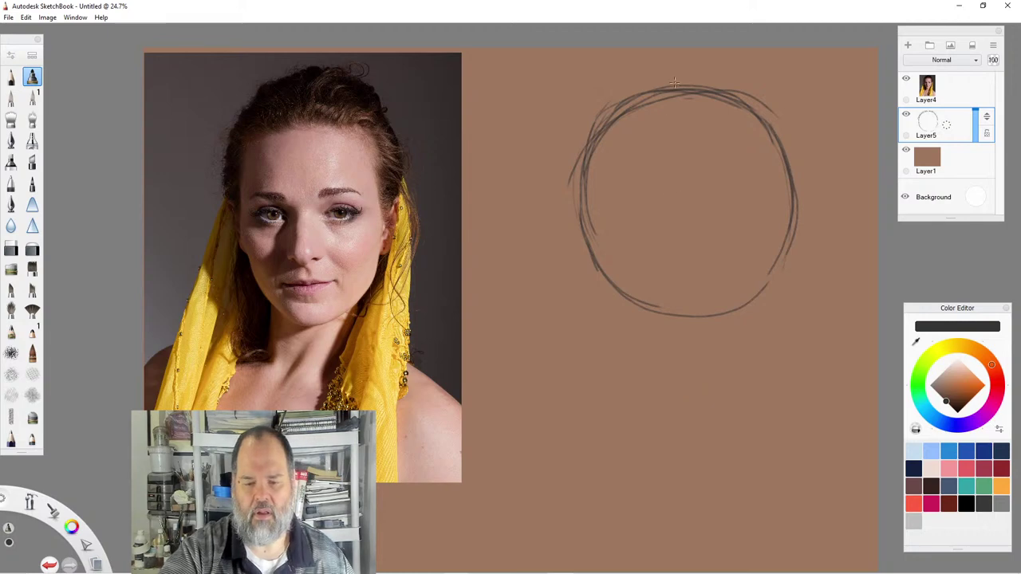
Draw a vertical centre line through the circle down to the chin and a horizontal brow line across its middle.
drag(681, 128, 680, 304)
drag(680, 100, 699, 405)
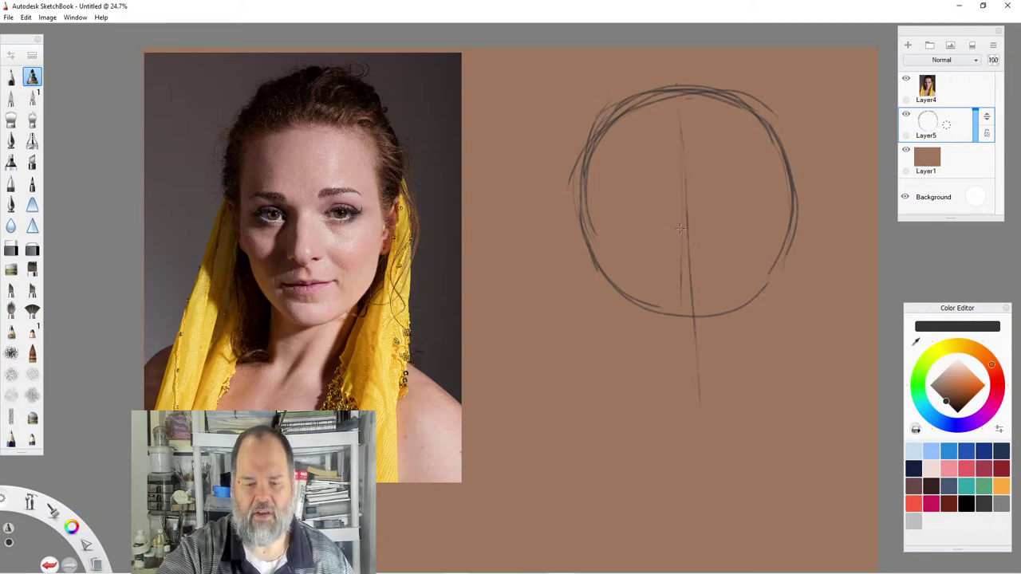
drag(674, 88, 681, 404)
drag(677, 120, 691, 403)
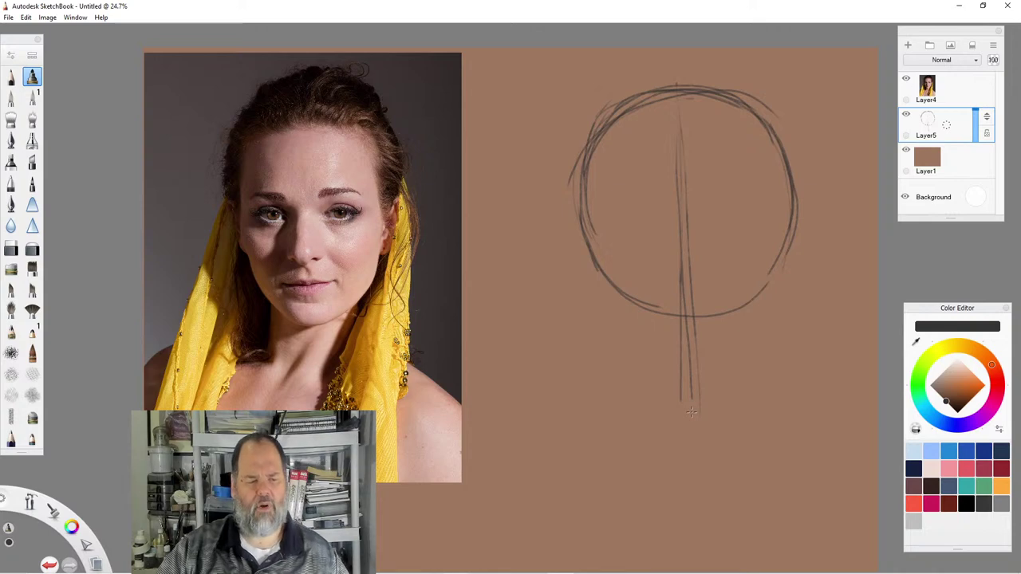
drag(597, 199, 738, 196)
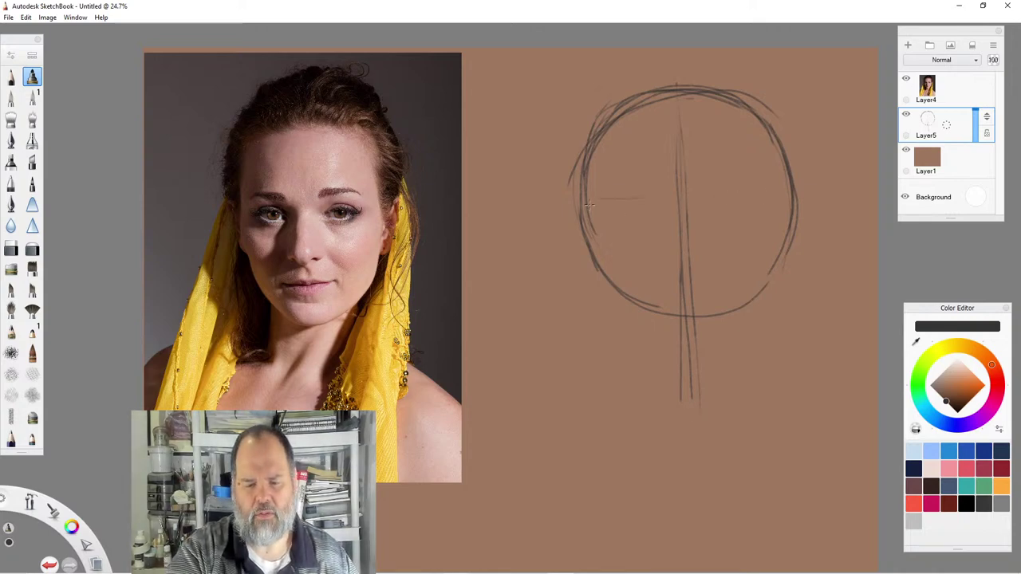
mouse_move(604, 200)
mouse_down()
mouse_move(781, 196)
mouse_move(588, 211)
mouse_move(752, 207)
mouse_up()
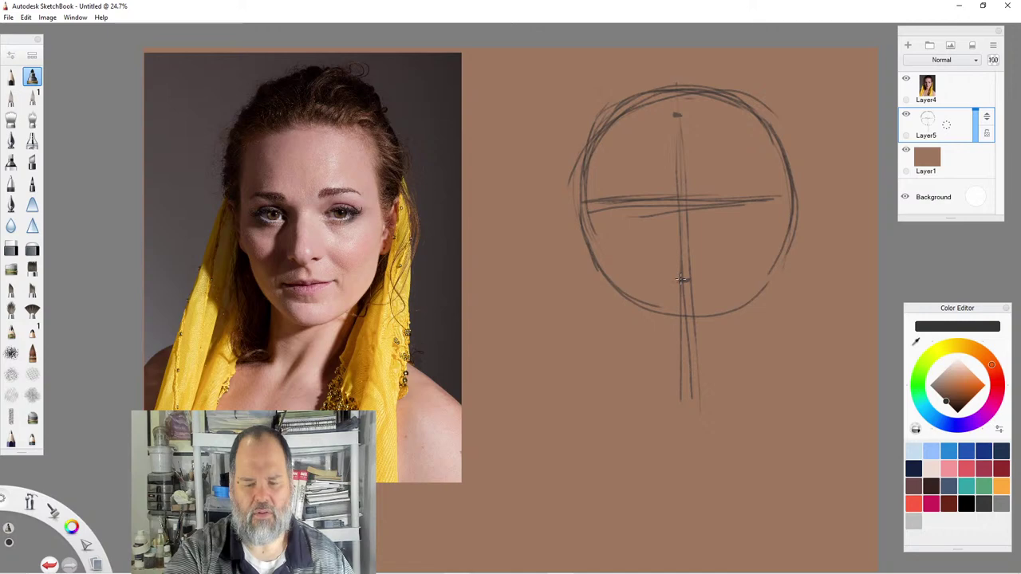
Mark the nose base and the chin on the centre line and rough in both brow ridges along the brow line.
drag(680, 279, 687, 281)
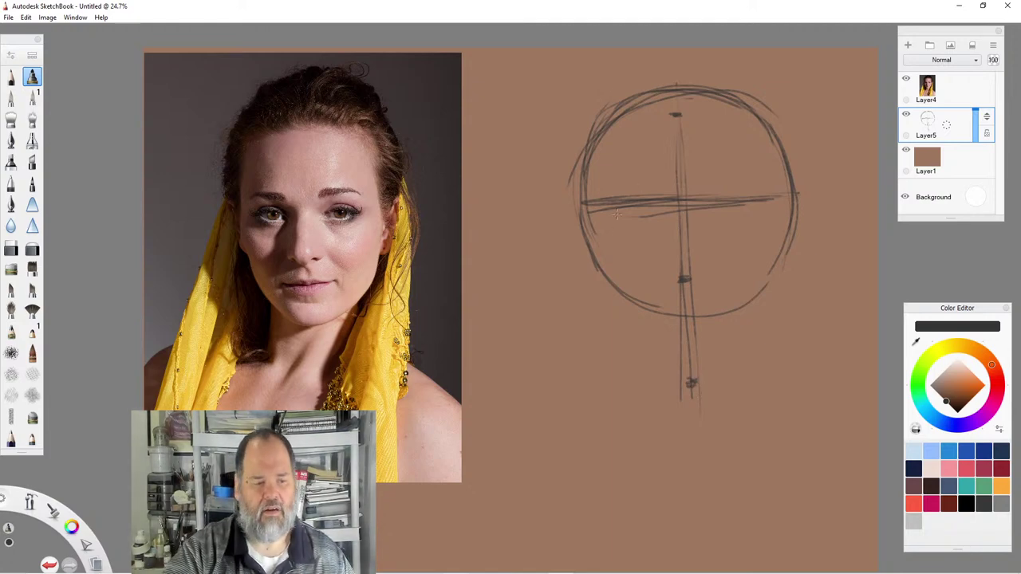
mouse_move(615, 193)
mouse_down()
mouse_move(598, 221)
mouse_move(651, 196)
mouse_move(668, 215)
mouse_move(752, 186)
mouse_move(738, 189)
mouse_move(767, 208)
mouse_up()
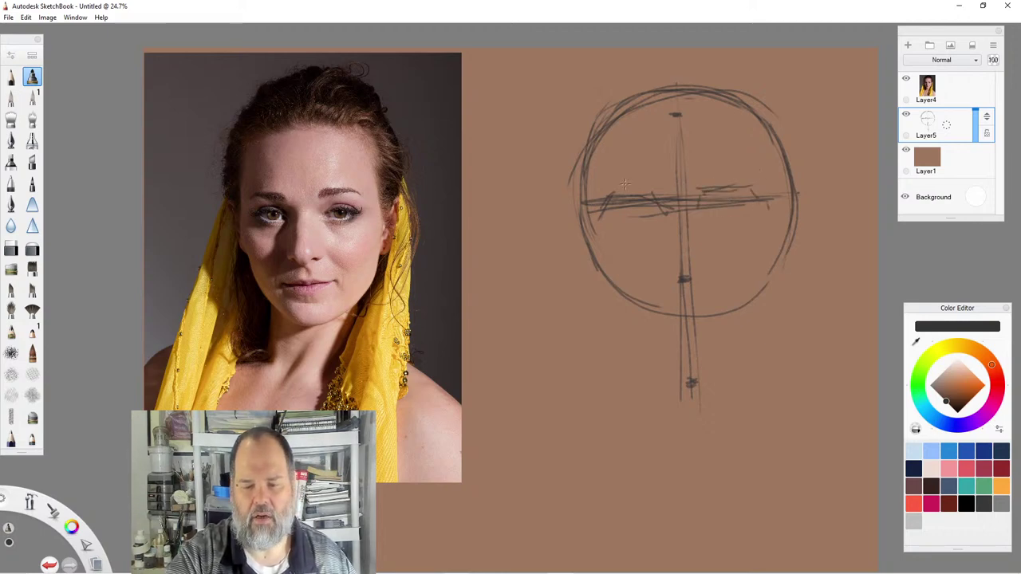
Draw curved temple lines down both sides of the forehead to the outer ends of the brows.
drag(614, 156, 614, 178)
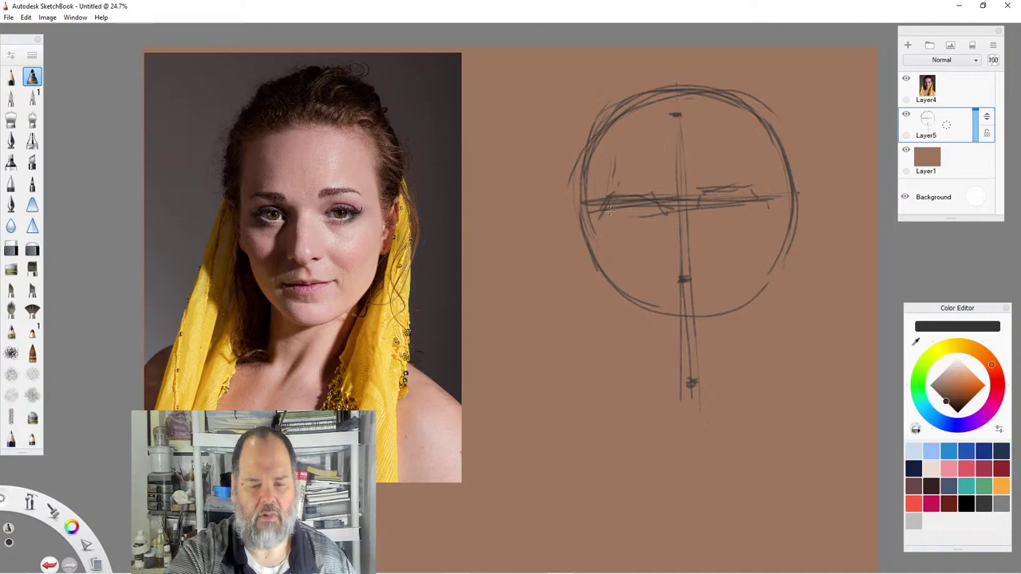
drag(755, 122, 766, 180)
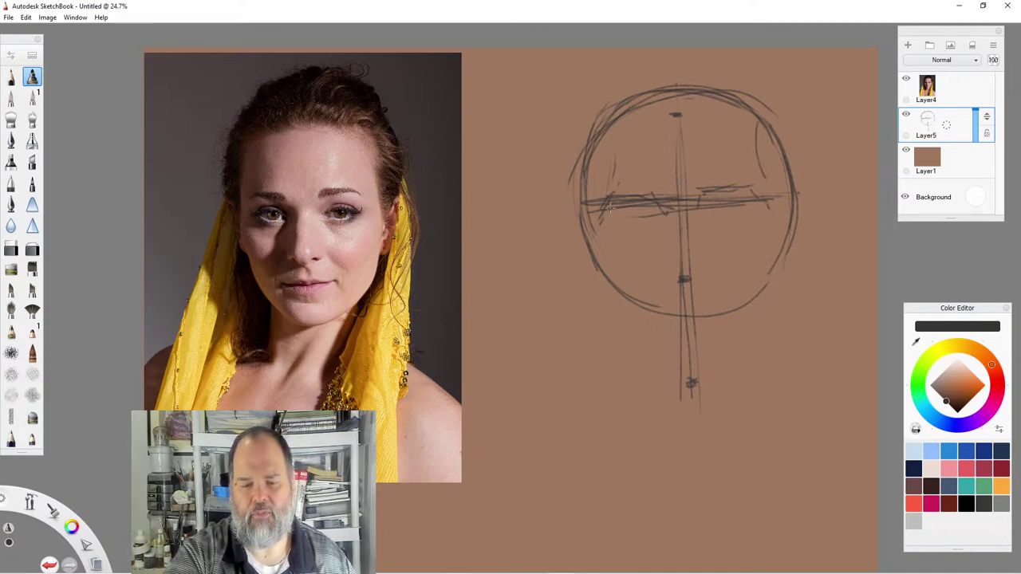
drag(751, 125, 778, 214)
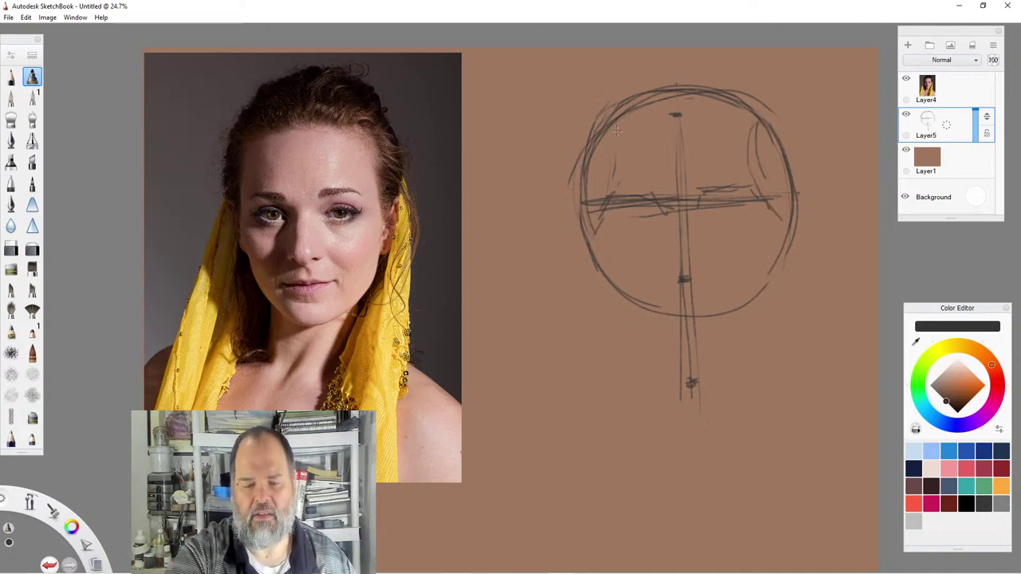
drag(615, 132, 606, 198)
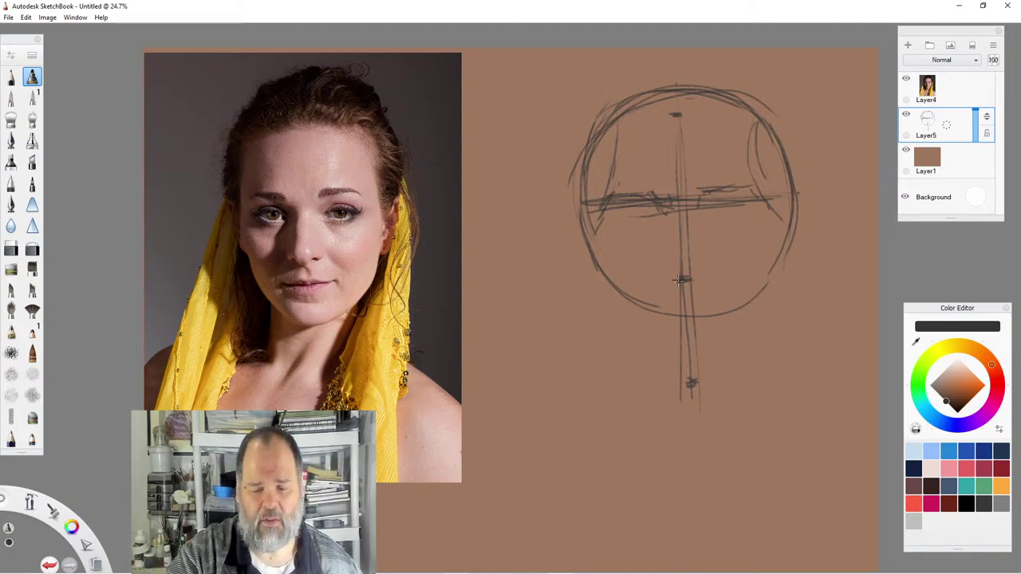
Darken the nose base, add the nose's side edge, and strengthen the brows with the adjoining temple line.
drag(677, 279, 689, 279)
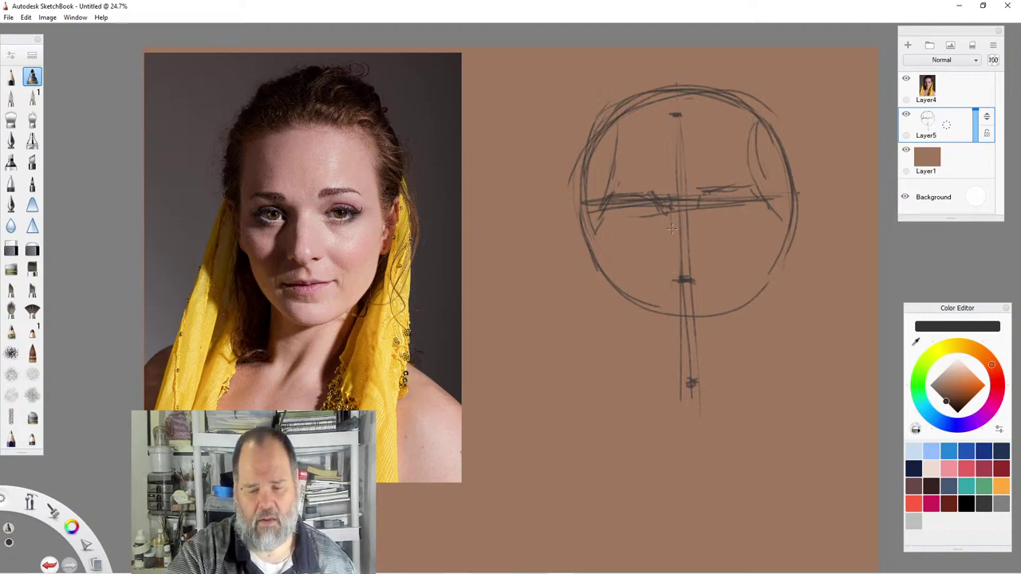
drag(671, 255, 670, 281)
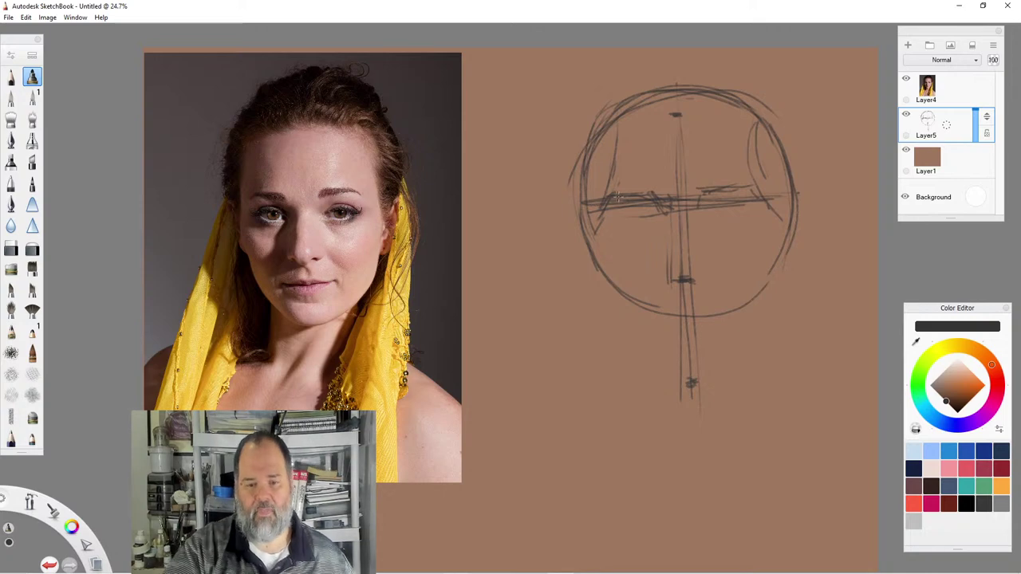
drag(717, 189, 767, 194)
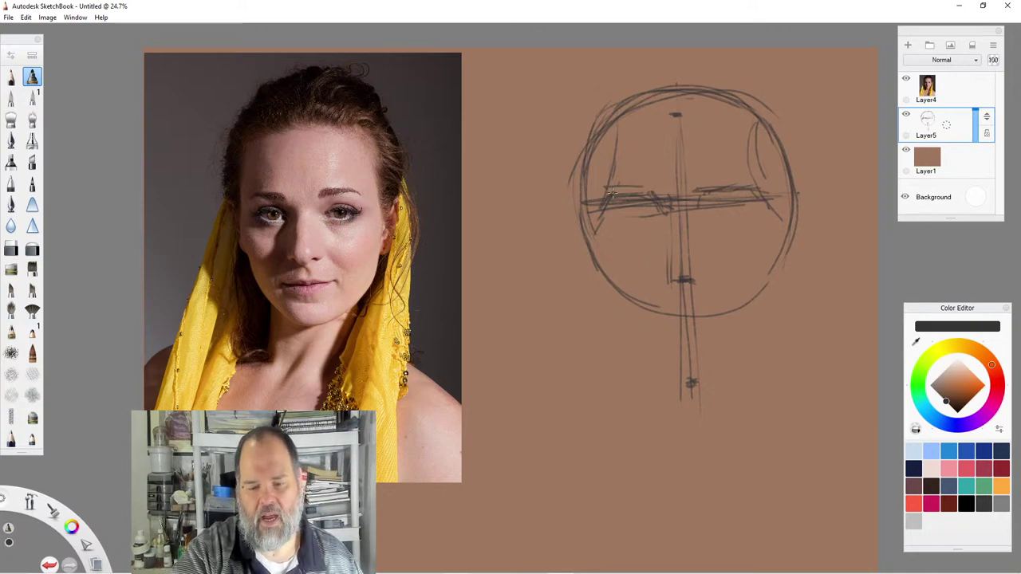
drag(610, 196, 761, 193)
drag(767, 128, 785, 239)
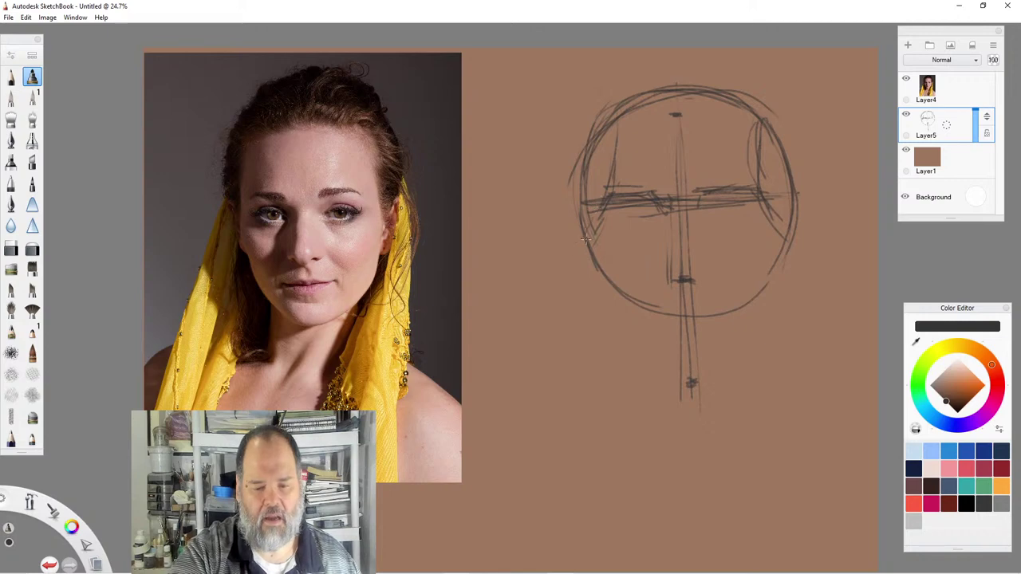
Sketch the outer cheekbone corners on both sides of the head, just below the brow line.
drag(572, 228, 594, 263)
drag(805, 205, 770, 260)
drag(760, 193, 794, 225)
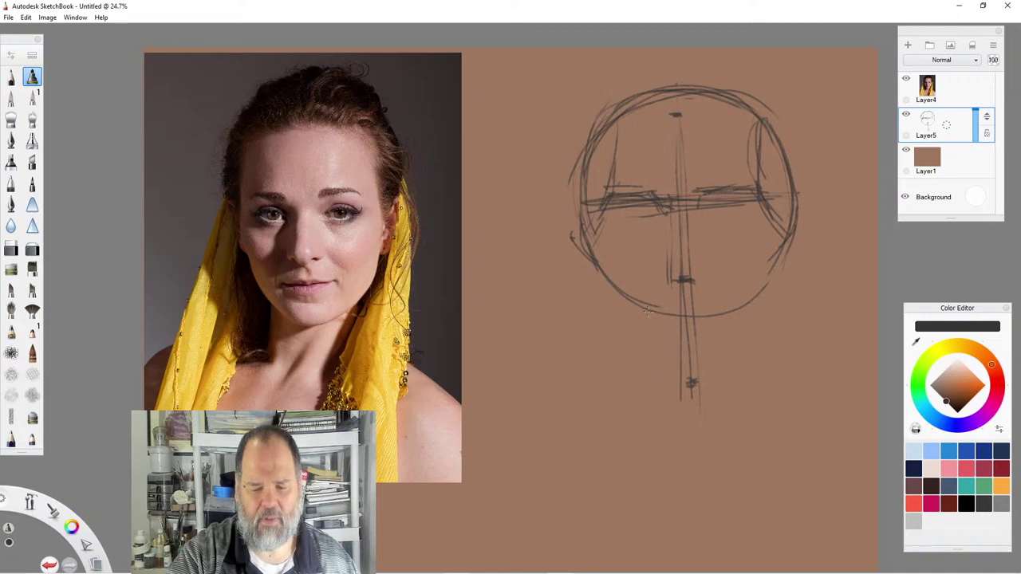
Block in the mouth area below the nose with two vertical side lines and curved strokes closing it above the chin.
drag(726, 273, 731, 339)
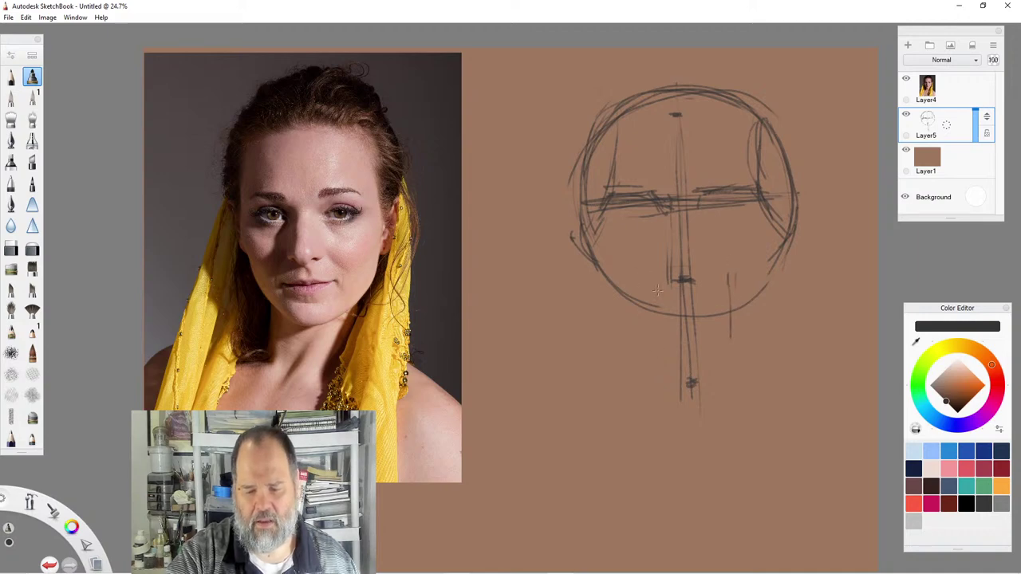
drag(648, 303, 645, 339)
drag(647, 271, 652, 348)
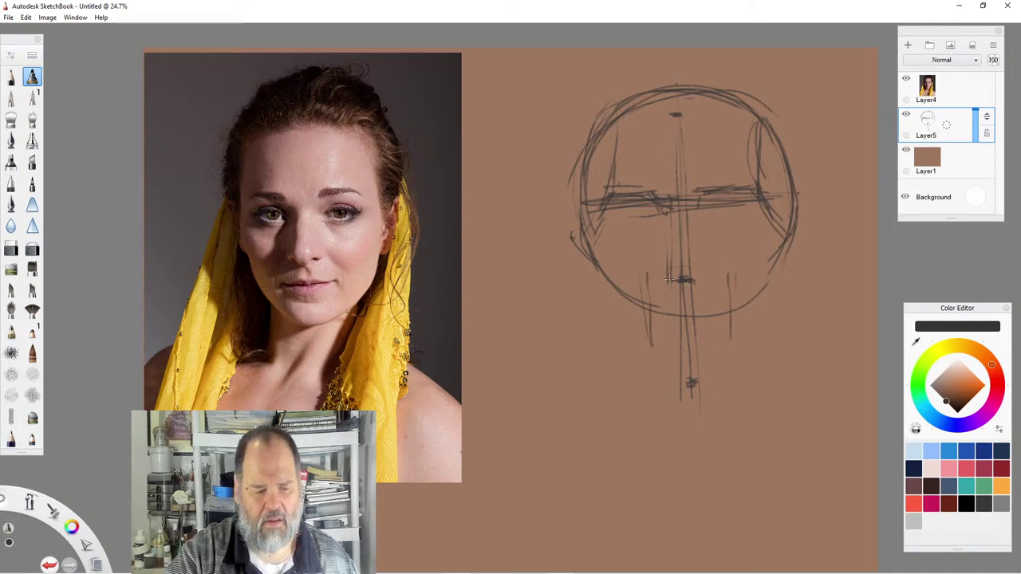
drag(641, 345, 727, 359)
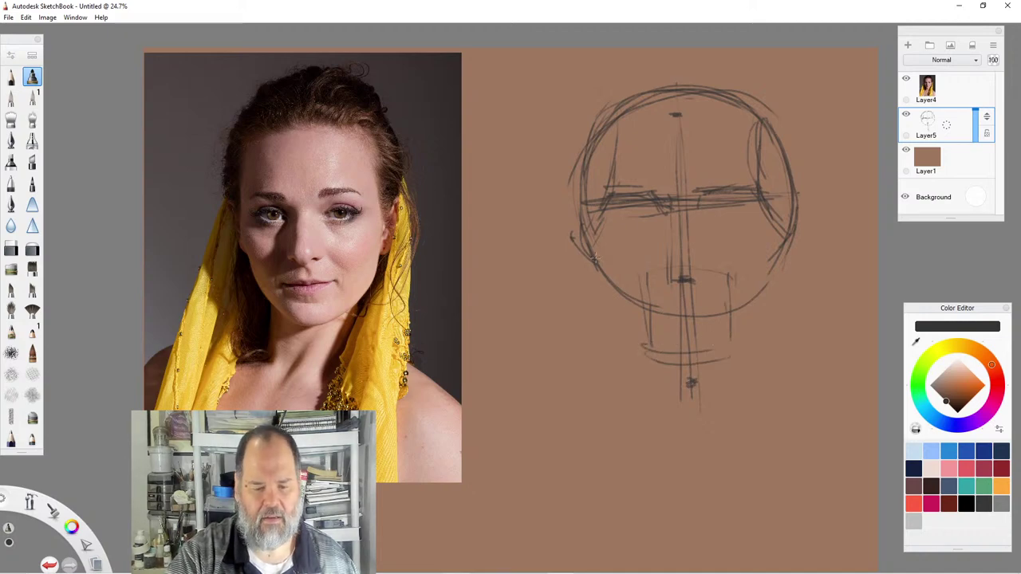
Draw the jaw's side lines down from both cheekbones and double the vertical edge of the mouth area.
drag(575, 237, 603, 337)
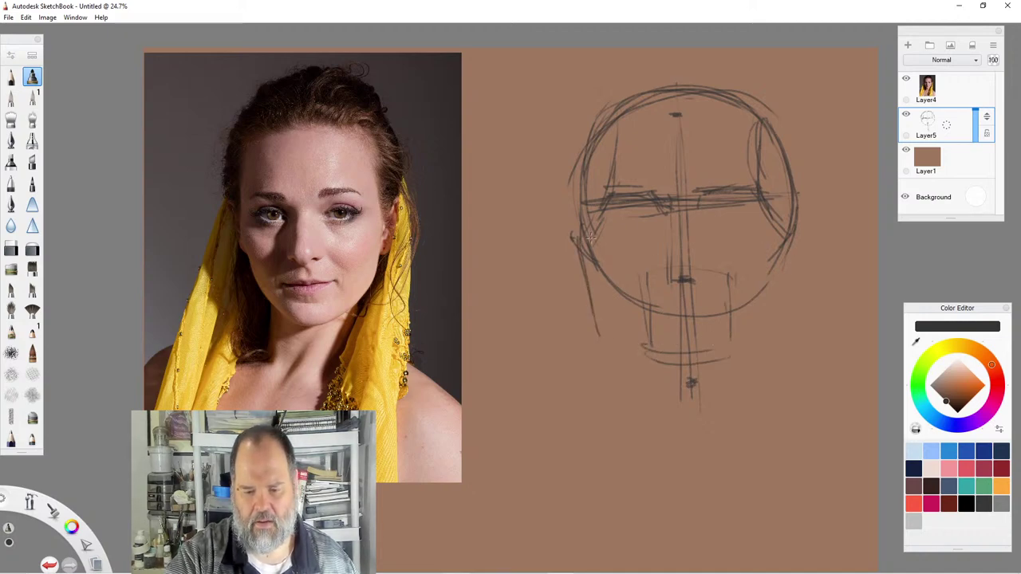
drag(588, 234, 608, 346)
drag(788, 240, 762, 356)
drag(739, 276, 738, 355)
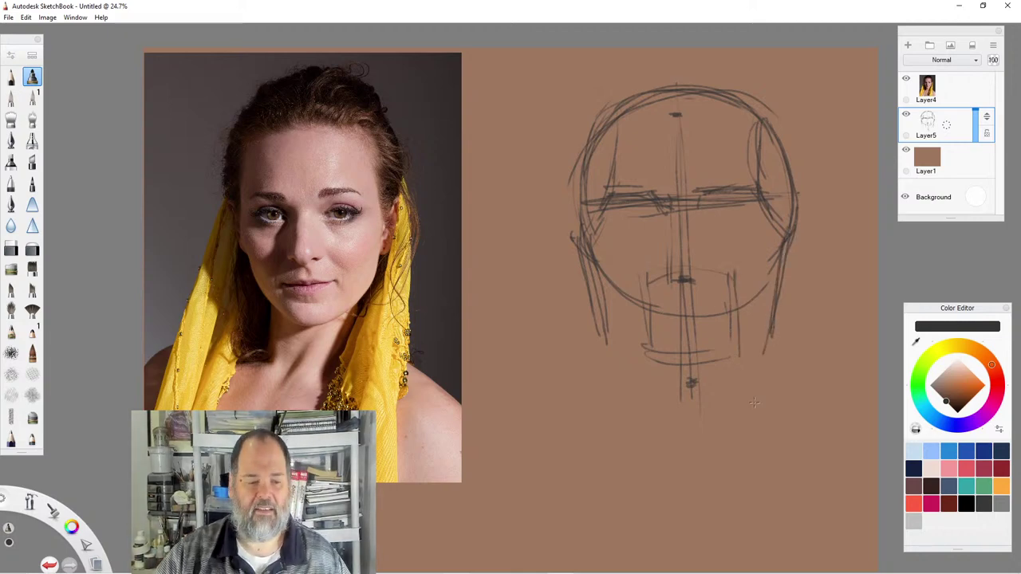
Restate the skull's contour along its sides and crown, and add a short curved stroke beneath the nose base.
mouse_move(590, 222)
mouse_down()
mouse_move(604, 196)
mouse_move(652, 192)
mouse_move(581, 173)
mouse_move(595, 142)
mouse_up()
mouse_move(580, 193)
mouse_down()
mouse_move(584, 158)
mouse_move(697, 91)
mouse_up()
drag(799, 230, 781, 271)
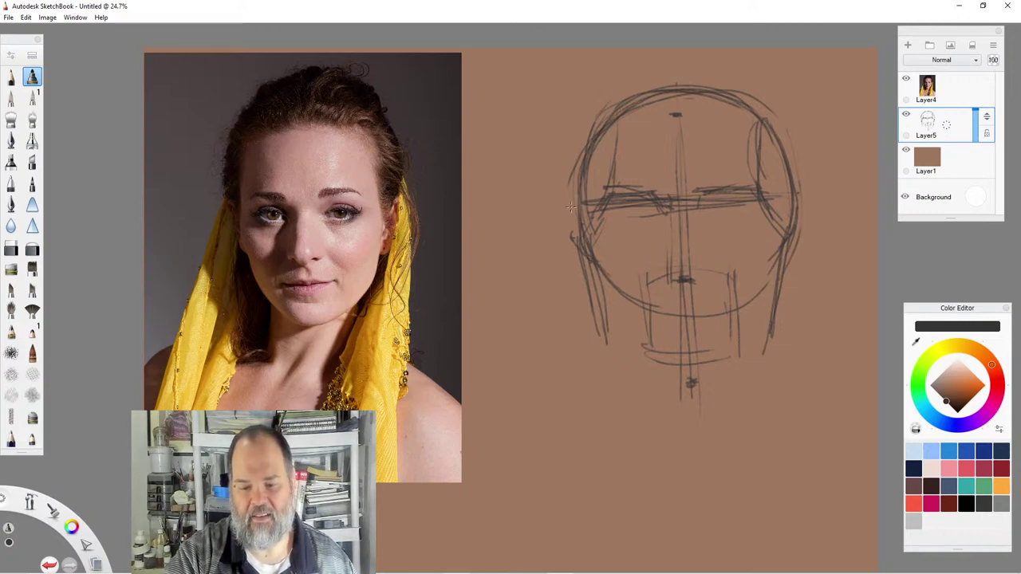
drag(656, 284, 707, 291)
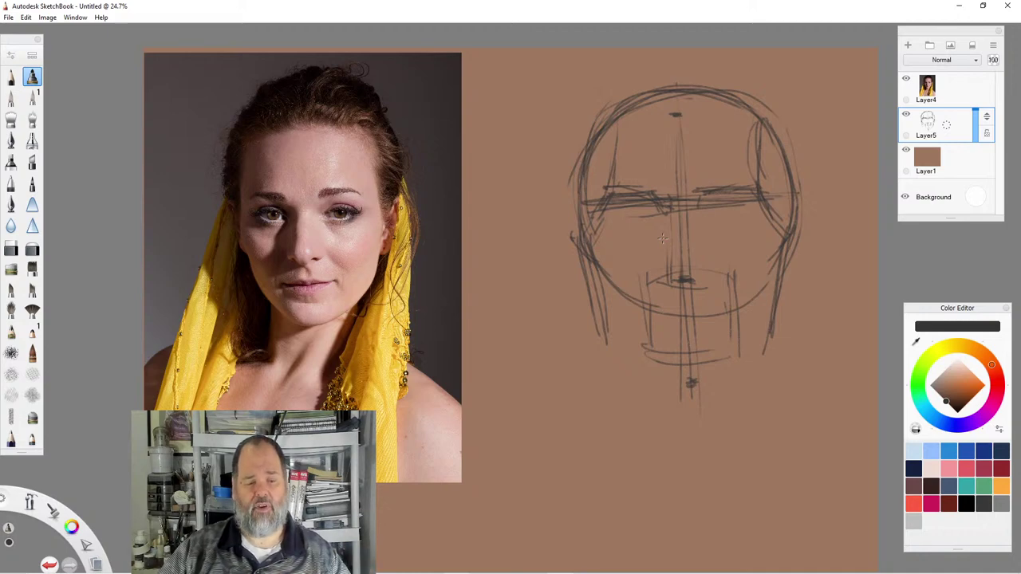
Draw the lower jaw curving from both side lines to the chin mark and strengthen its outer edges.
drag(604, 327, 587, 279)
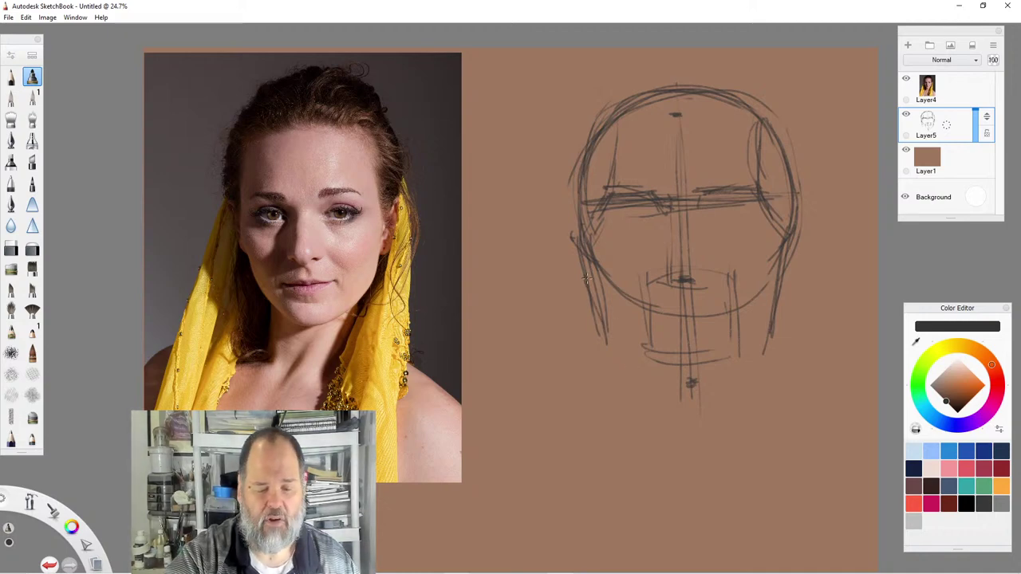
drag(588, 318, 662, 380)
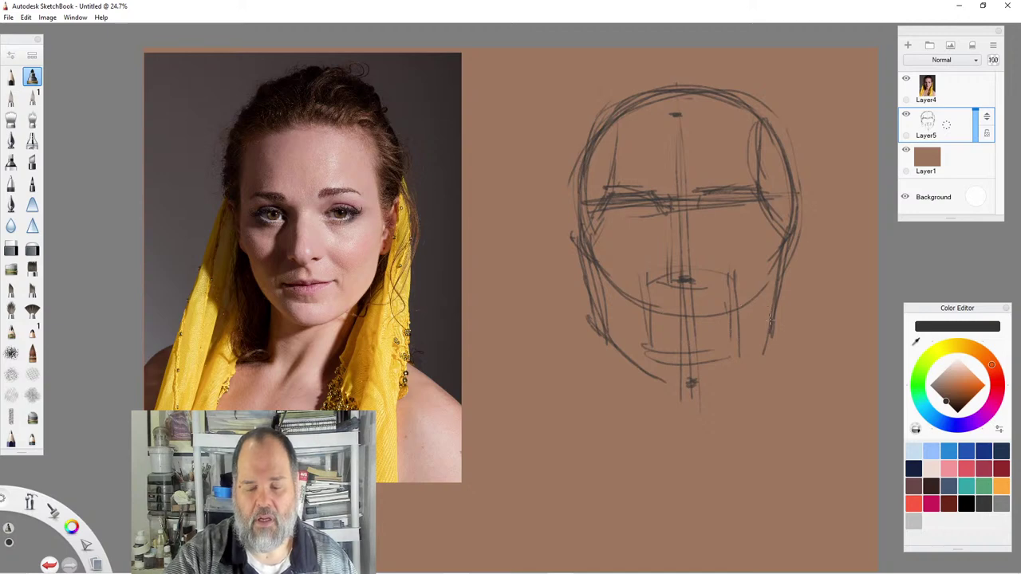
drag(768, 333, 707, 384)
mouse_move(587, 299)
mouse_down()
mouse_move(628, 357)
mouse_move(677, 387)
mouse_move(742, 371)
mouse_up()
drag(782, 266, 774, 350)
drag(773, 211, 787, 264)
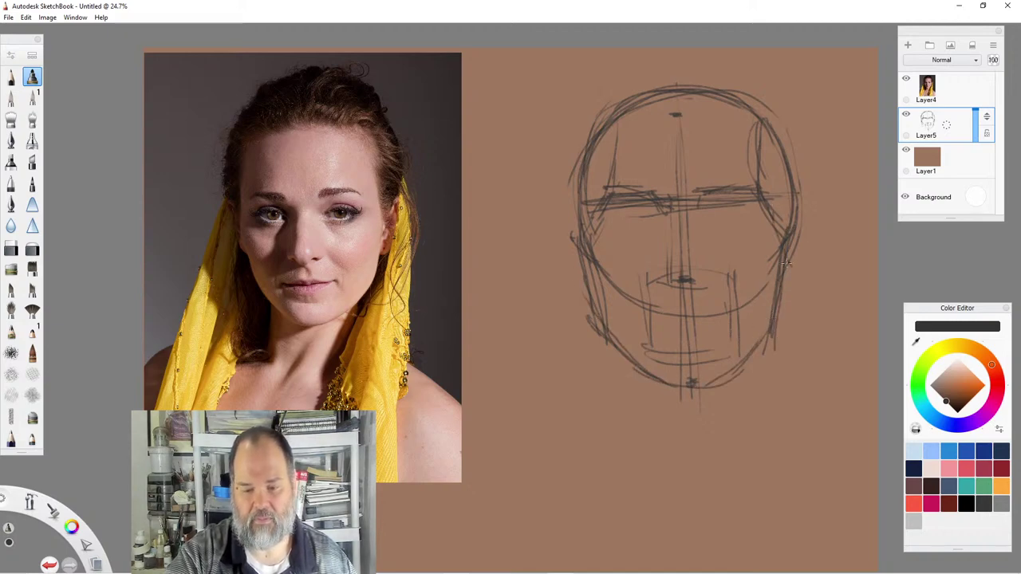
Reinforce the brow line and nose base, and darken the head's contour from the temples to the chin with overlapping strokes.
mouse_move(609, 191)
mouse_down()
mouse_move(785, 197)
mouse_move(740, 195)
mouse_up()
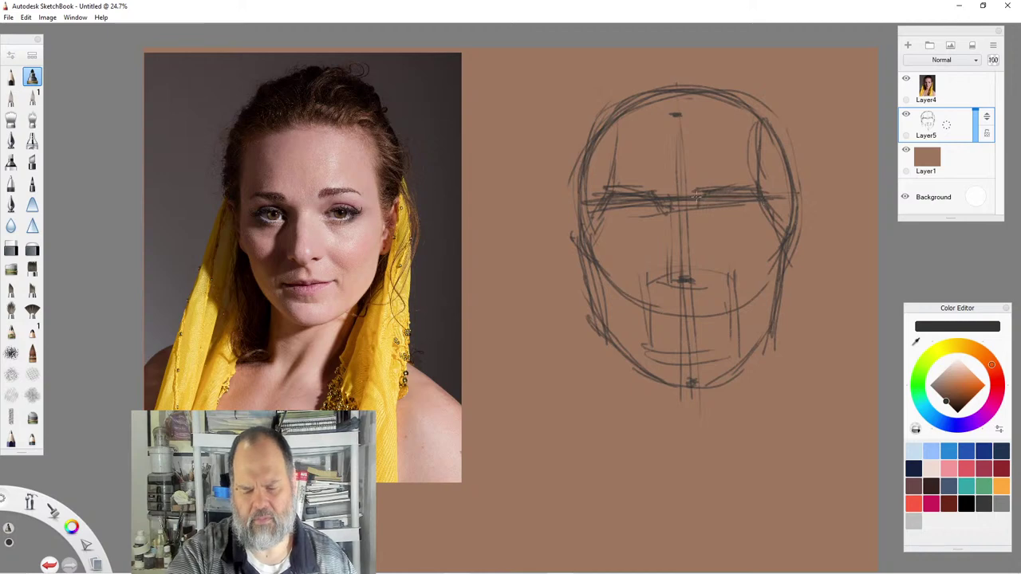
drag(654, 286, 717, 289)
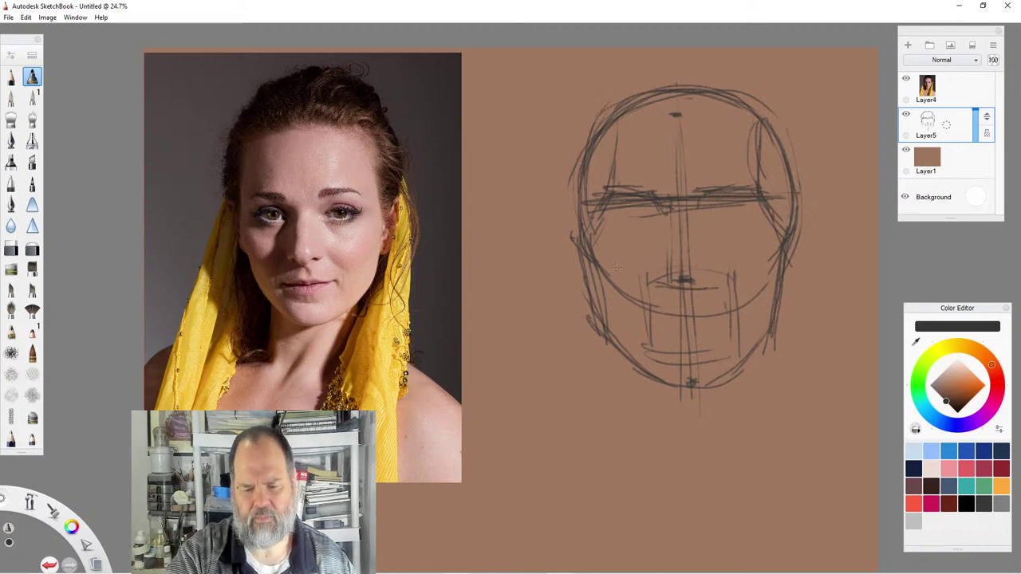
drag(592, 137, 584, 229)
drag(622, 100, 581, 252)
drag(756, 107, 795, 231)
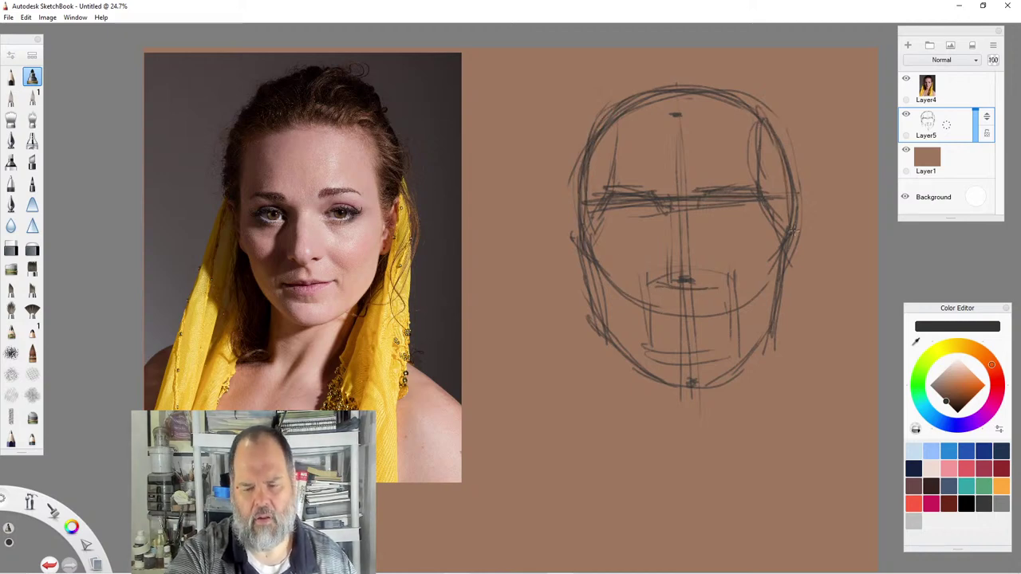
drag(786, 171, 772, 317)
drag(590, 266, 606, 342)
mouse_move(585, 239)
mouse_down()
mouse_move(594, 281)
mouse_move(684, 388)
mouse_up()
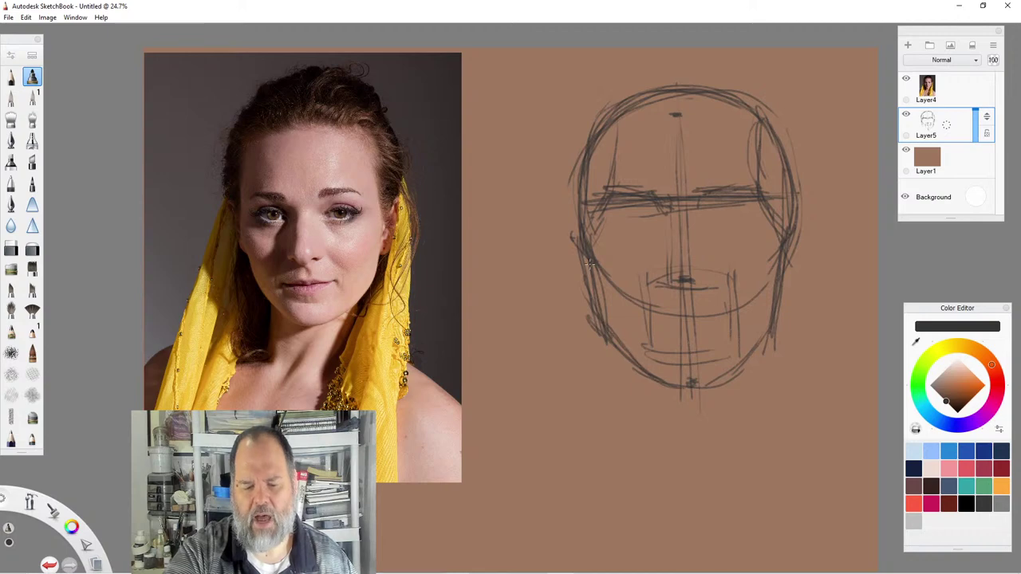
drag(783, 271, 771, 351)
mouse_move(717, 383)
mouse_down()
mouse_move(780, 317)
mouse_move(701, 391)
mouse_up()
drag(573, 219, 563, 283)
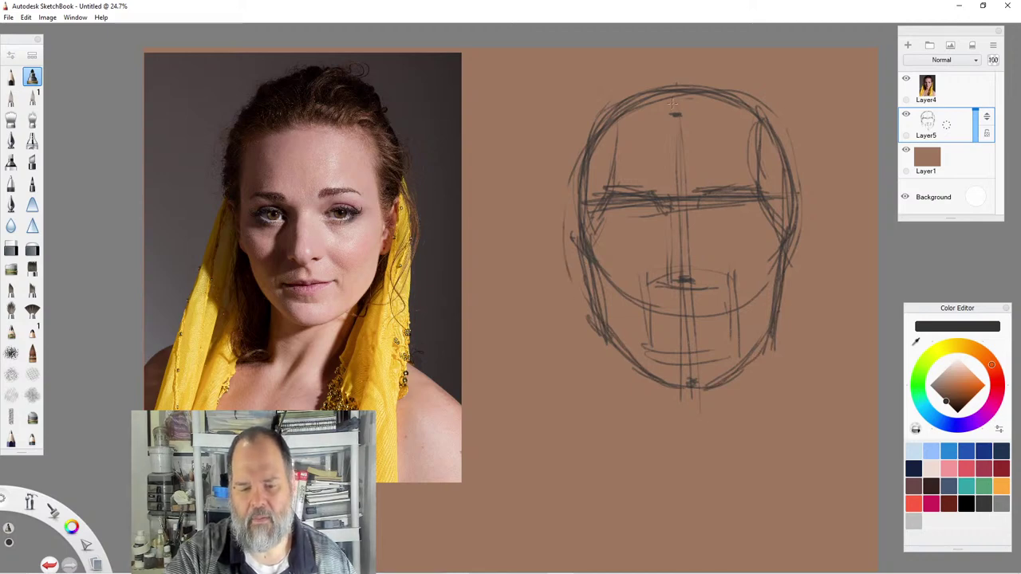
Darken the brow line and sketch the inner and lower edges of the eye sockets.
drag(659, 201, 745, 199)
drag(594, 231, 613, 122)
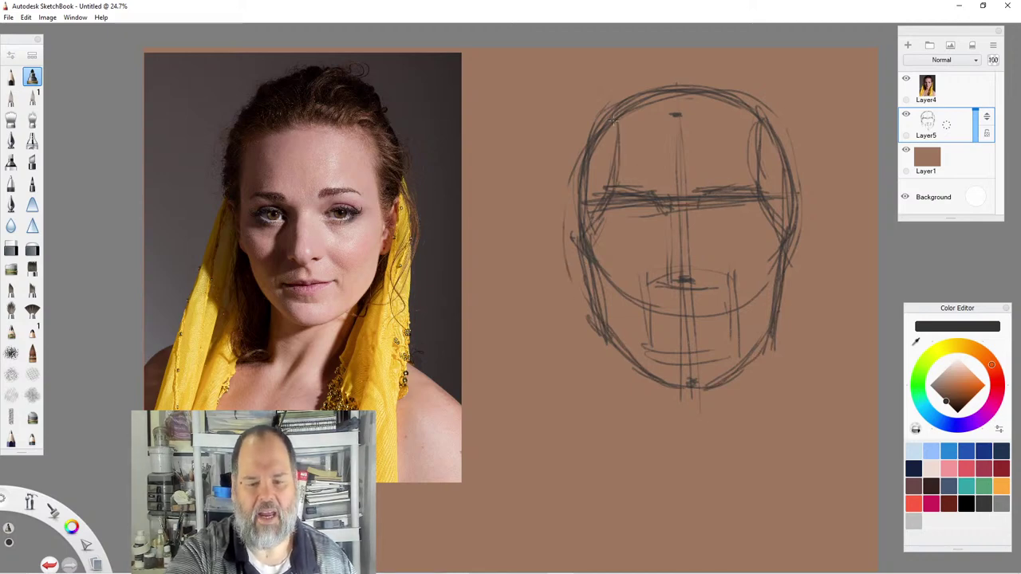
drag(723, 195, 758, 196)
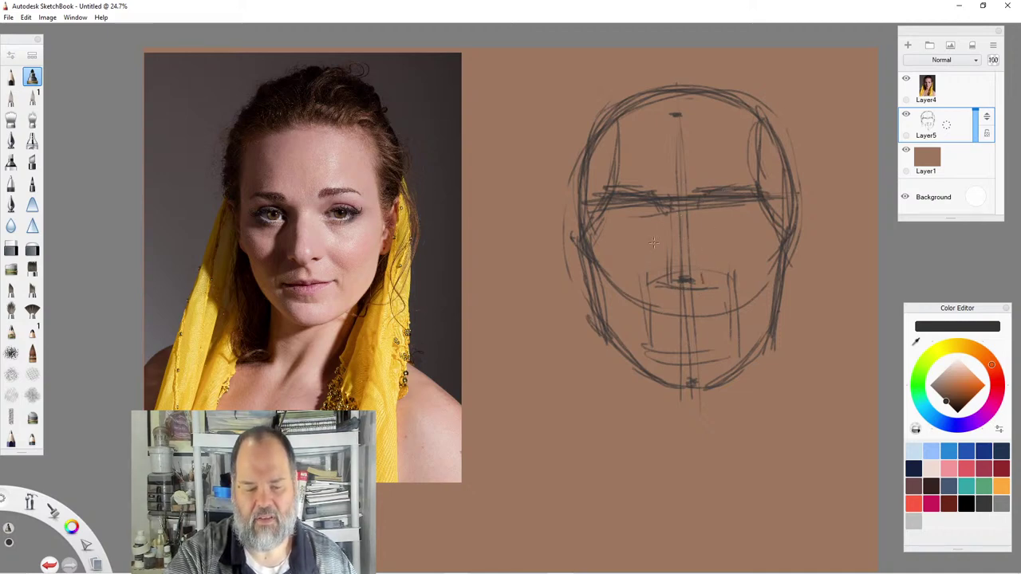
mouse_move(687, 221)
mouse_down()
mouse_move(696, 238)
mouse_move(608, 226)
mouse_move(622, 237)
mouse_up()
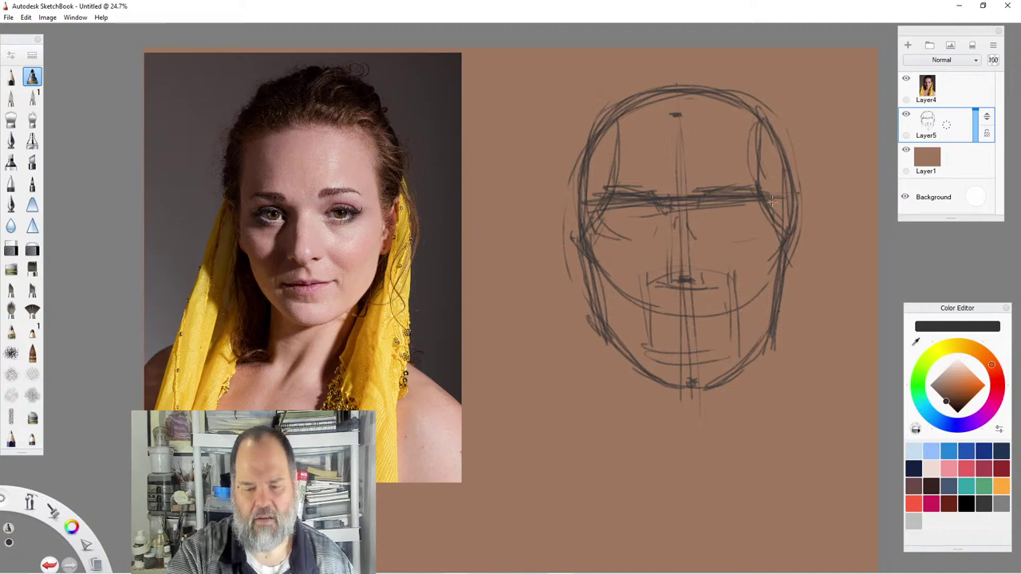
Sketch the cheekbones on both sides, running from the eye sockets' outer corners down toward the sides of the mouth.
mouse_move(612, 180)
mouse_down()
mouse_move(600, 216)
mouse_move(574, 236)
mouse_up()
drag(595, 257, 625, 279)
mouse_move(753, 200)
mouse_down()
mouse_move(774, 238)
mouse_move(764, 276)
mouse_up()
drag(623, 272, 643, 324)
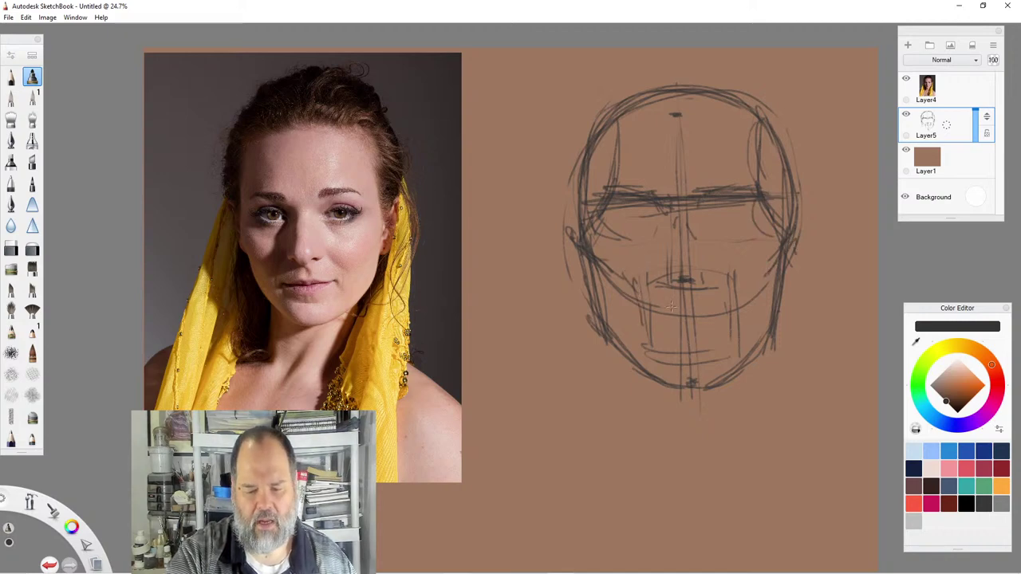
mouse_move(777, 259)
mouse_down()
mouse_move(744, 316)
mouse_move(749, 275)
mouse_move(742, 327)
mouse_up()
Strengthen the mouth area's outline and draw the rounded chin form with curved strokes around the chin mark.
mouse_move(643, 285)
mouse_down()
mouse_move(624, 314)
mouse_move(648, 312)
mouse_move(655, 339)
mouse_move(708, 350)
mouse_up()
mouse_move(652, 383)
mouse_down()
mouse_move(704, 391)
mouse_move(663, 360)
mouse_up()
drag(700, 353, 729, 367)
drag(646, 375, 708, 388)
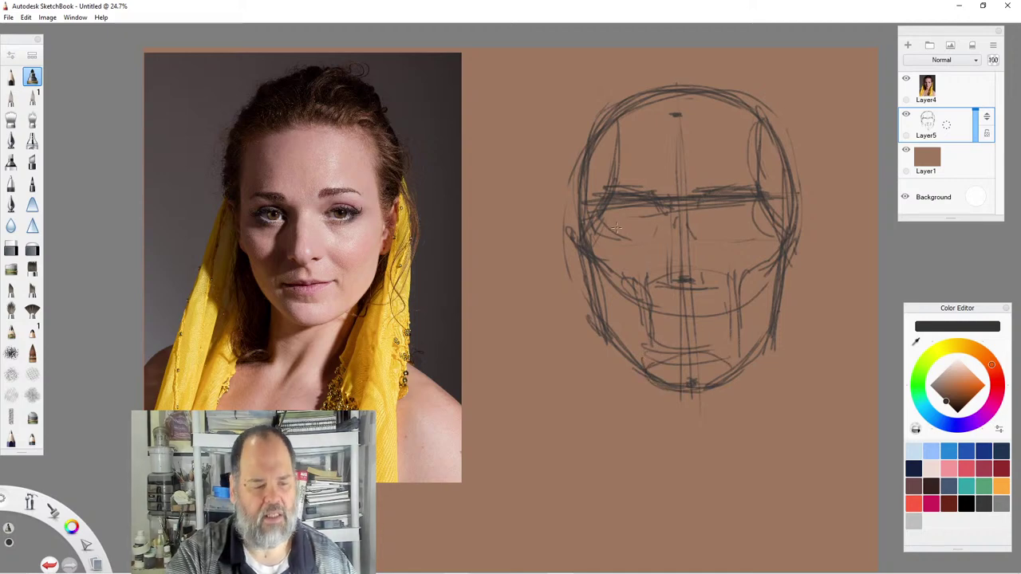
Draw a horizontal eye line across both eye sockets below the brow line.
mouse_move(667, 220)
mouse_down()
mouse_move(599, 220)
mouse_move(752, 222)
mouse_up()
drag(595, 224, 754, 217)
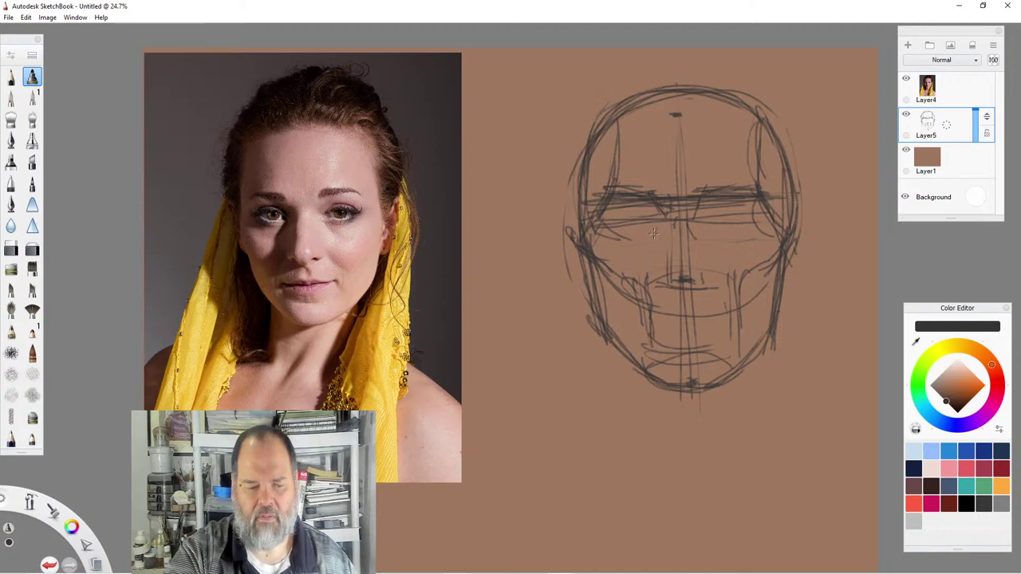
Smudge the brow line, eye sockets, nose bridge and the outer cheek and temple on the shadow side into soft shading.
click(12, 119)
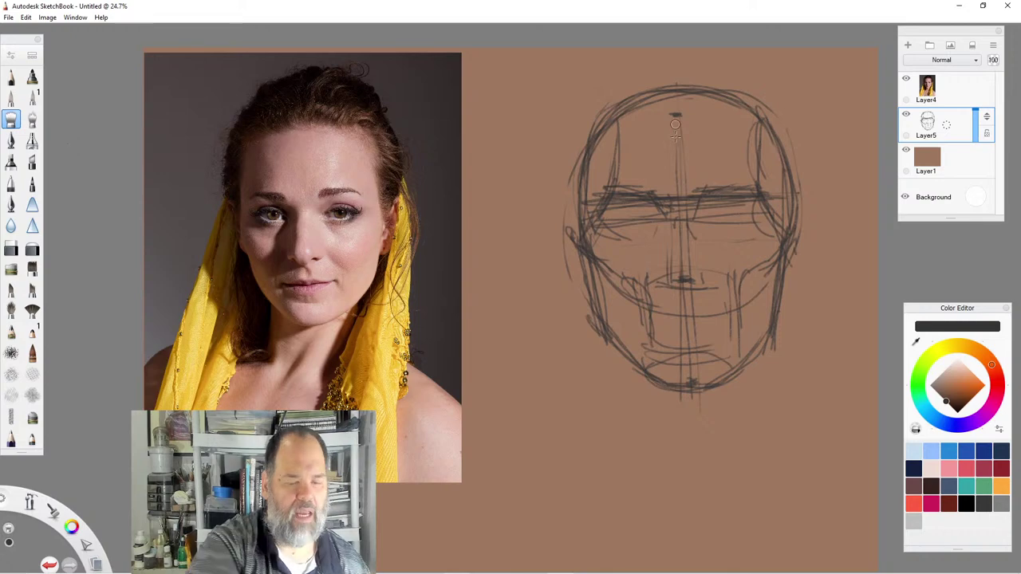
mouse_move(667, 177)
mouse_down()
mouse_move(666, 209)
mouse_move(682, 219)
mouse_move(666, 189)
mouse_move(616, 214)
mouse_move(632, 209)
mouse_move(627, 185)
mouse_move(610, 195)
mouse_move(688, 226)
mouse_move(678, 232)
mouse_move(715, 209)
mouse_move(699, 180)
mouse_move(752, 189)
mouse_move(748, 217)
mouse_move(761, 226)
mouse_move(730, 227)
mouse_up()
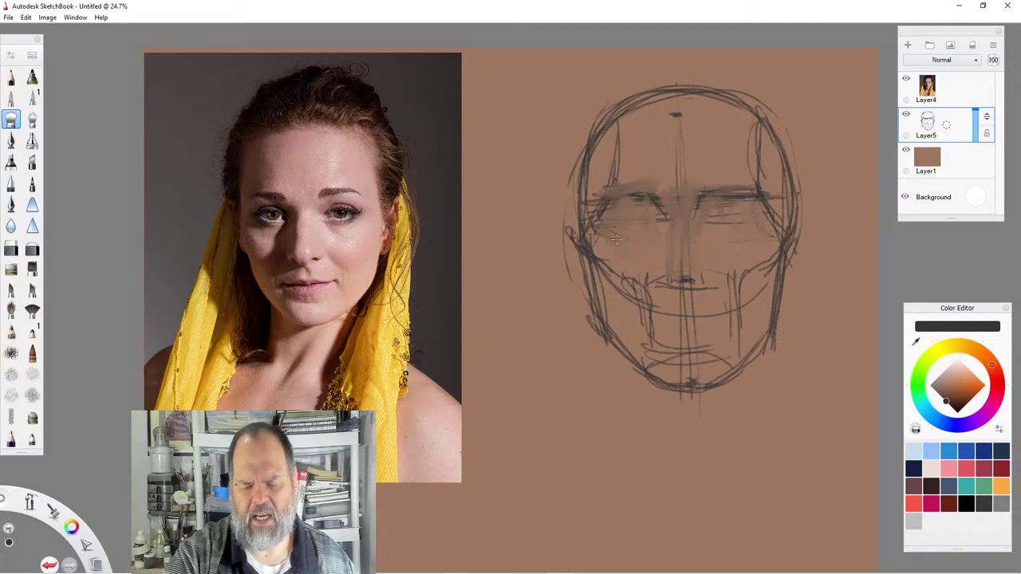
mouse_move(609, 266)
mouse_down()
mouse_move(591, 242)
mouse_move(638, 276)
mouse_up()
drag(604, 159, 583, 238)
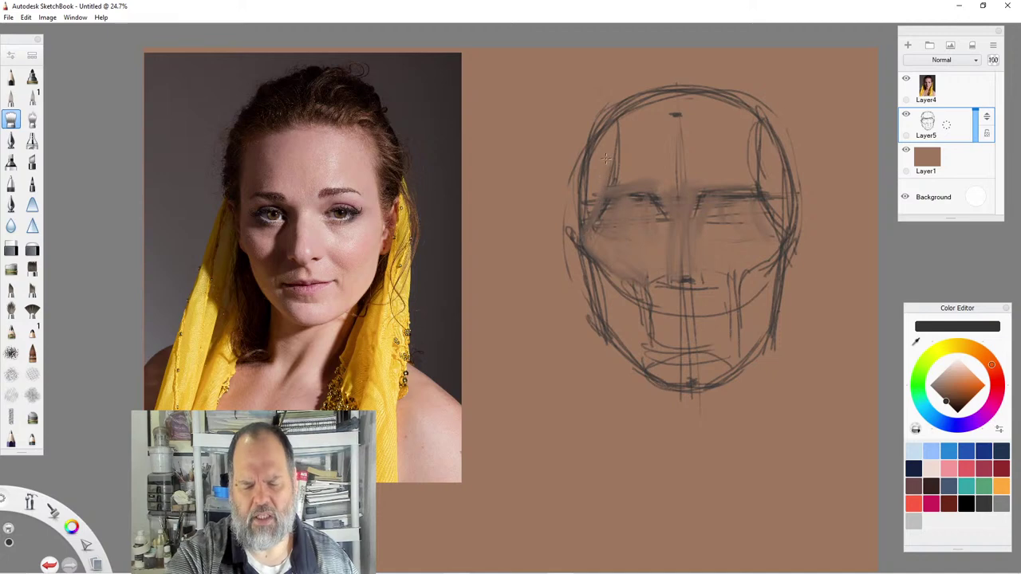
Blend the lit-side eye socket, the mouth area and jaw, the hairline and the nose bridge with the smudge brush.
drag(771, 197, 781, 231)
mouse_move(665, 269)
mouse_down()
mouse_move(647, 309)
mouse_move(655, 343)
mouse_up()
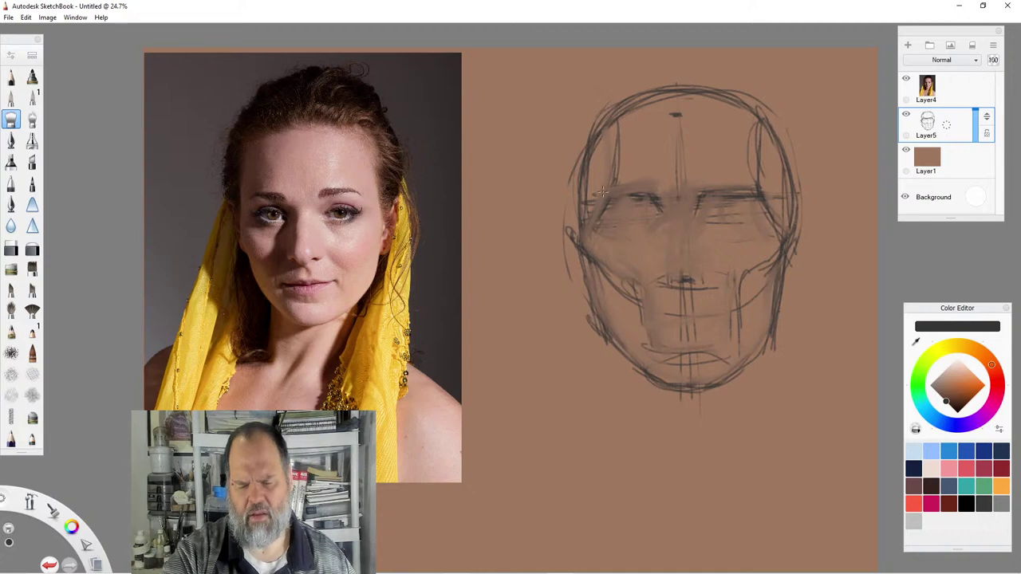
mouse_move(669, 100)
mouse_down()
mouse_move(622, 99)
mouse_move(678, 113)
mouse_up()
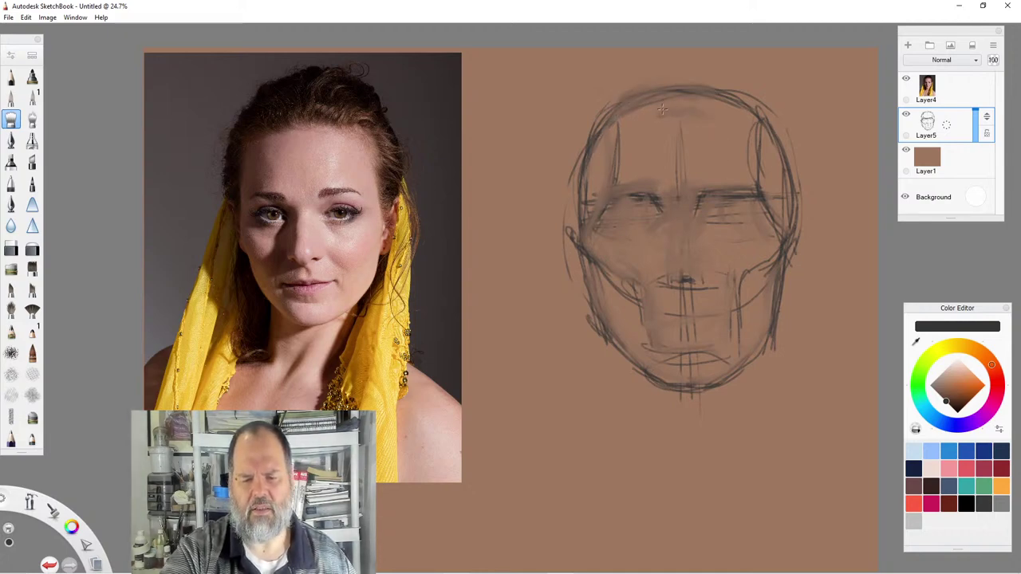
mouse_move(661, 188)
mouse_down()
mouse_move(650, 193)
mouse_move(663, 215)
mouse_up()
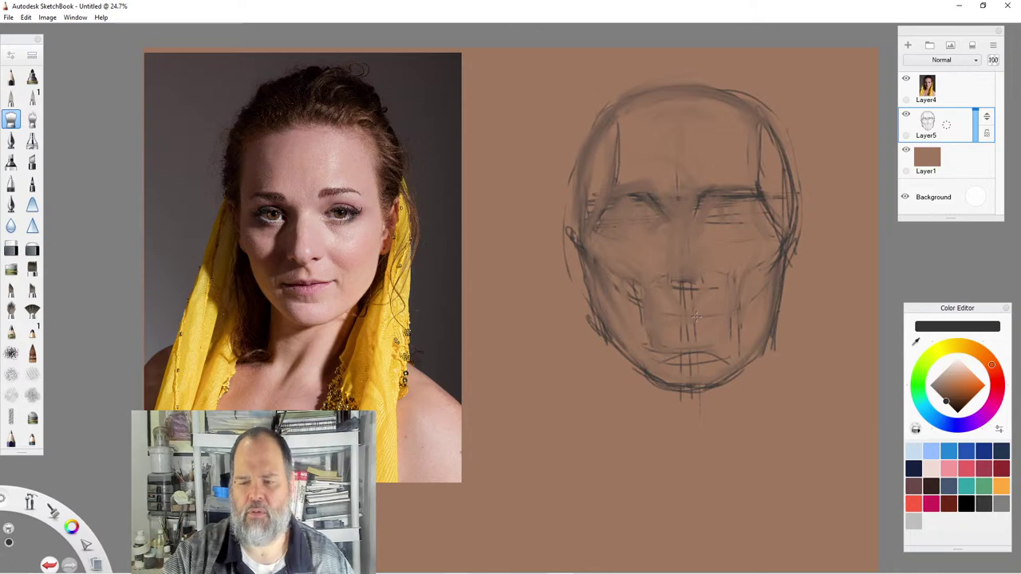
Add a new layer above the face sketch, set its opacity to 44%, and sketch the eyes with the Dry Marker.
drag(946, 130, 944, 85)
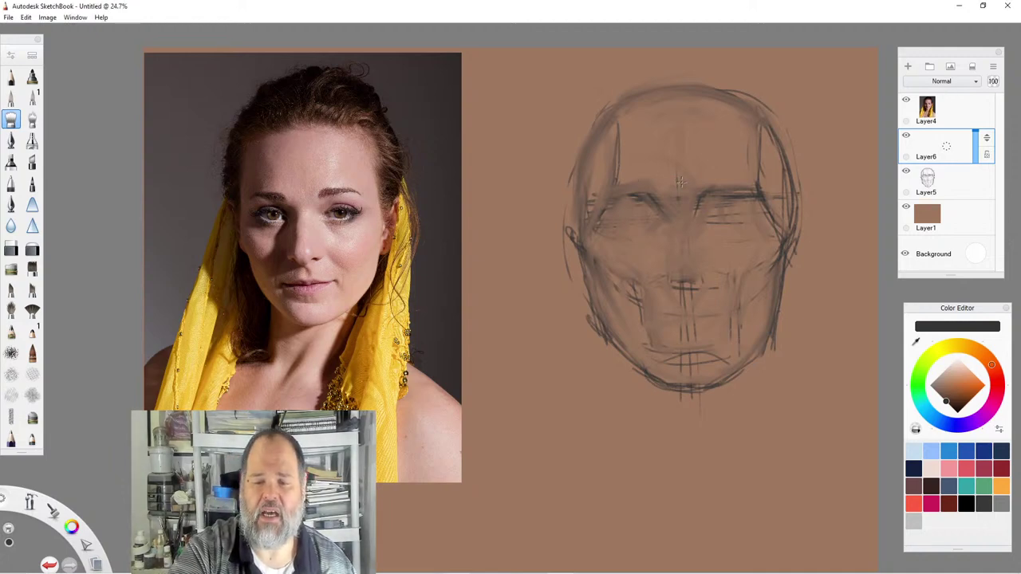
click(32, 76)
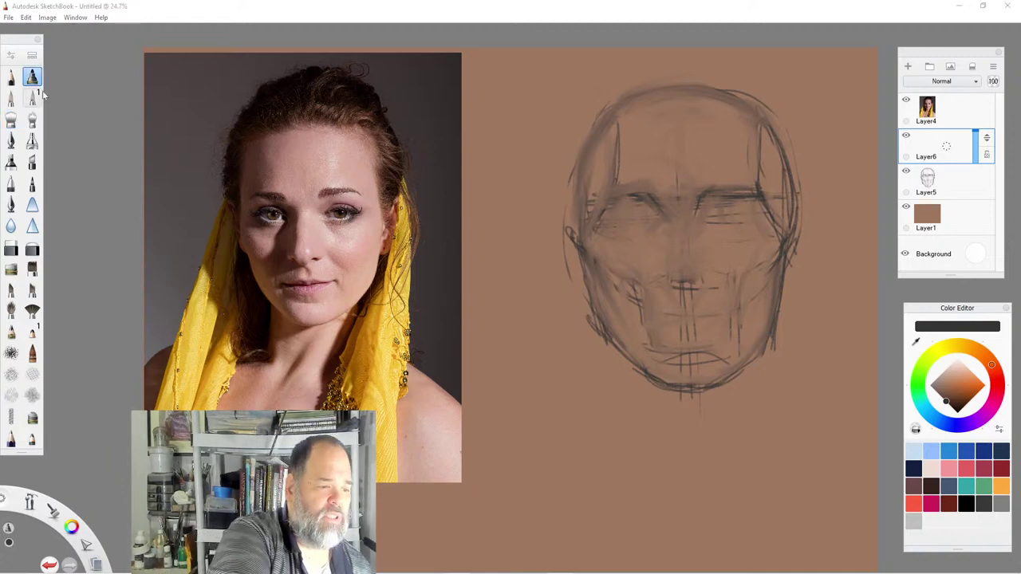
drag(975, 132, 975, 152)
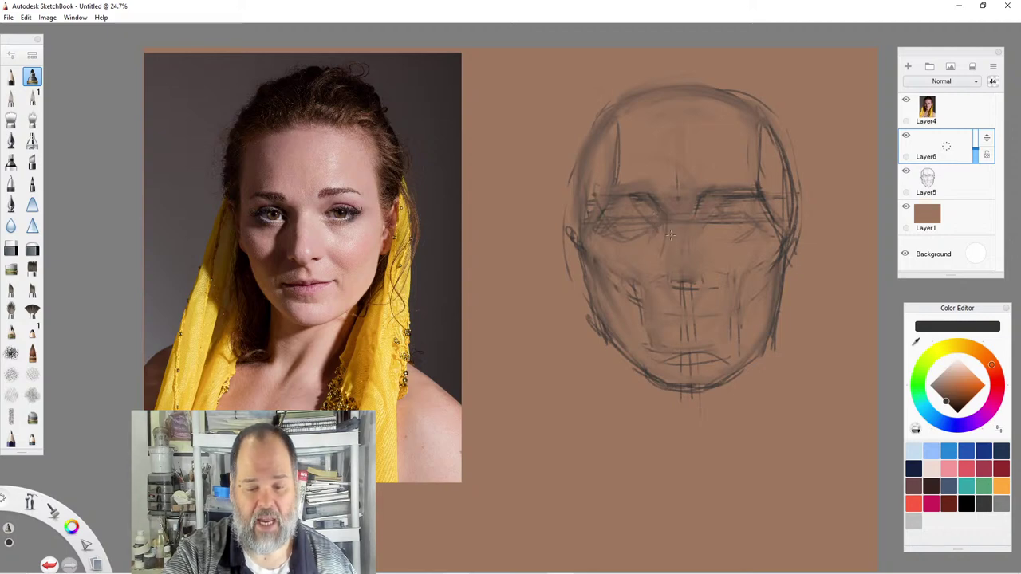
Sketch the nose's shadow-side edge and the mouth line, and mark the hairline across the upper forehead.
drag(673, 218, 669, 242)
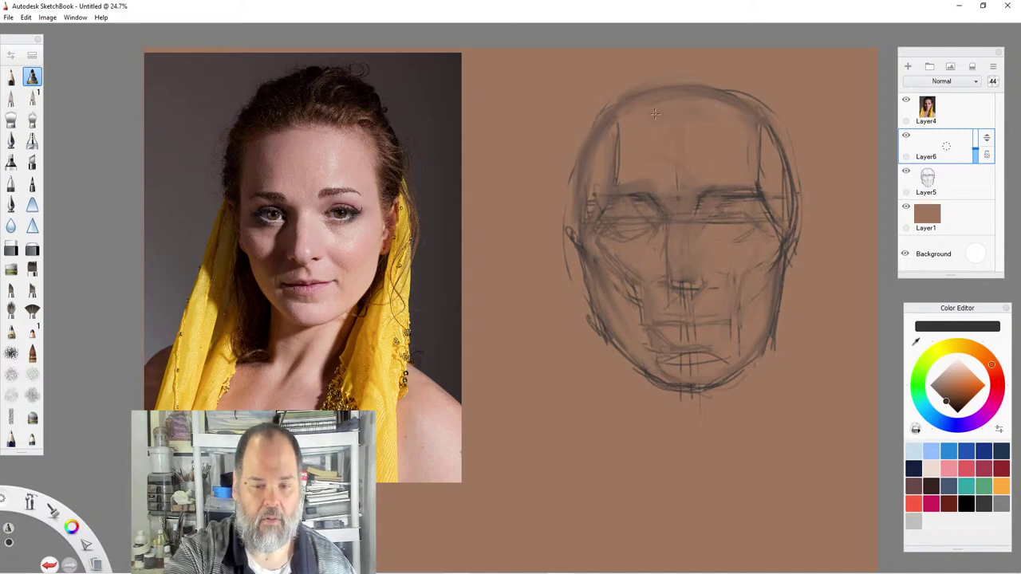
drag(641, 118, 714, 113)
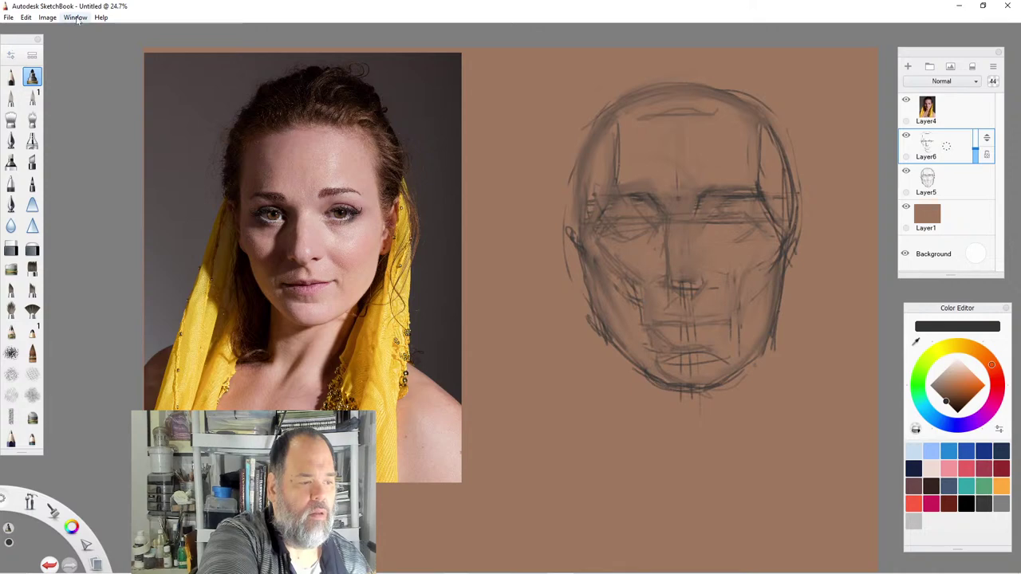
Set the Dry Marker size to 19.5 and shade the nose's shadow side and the adjoining cheek.
click(12, 53)
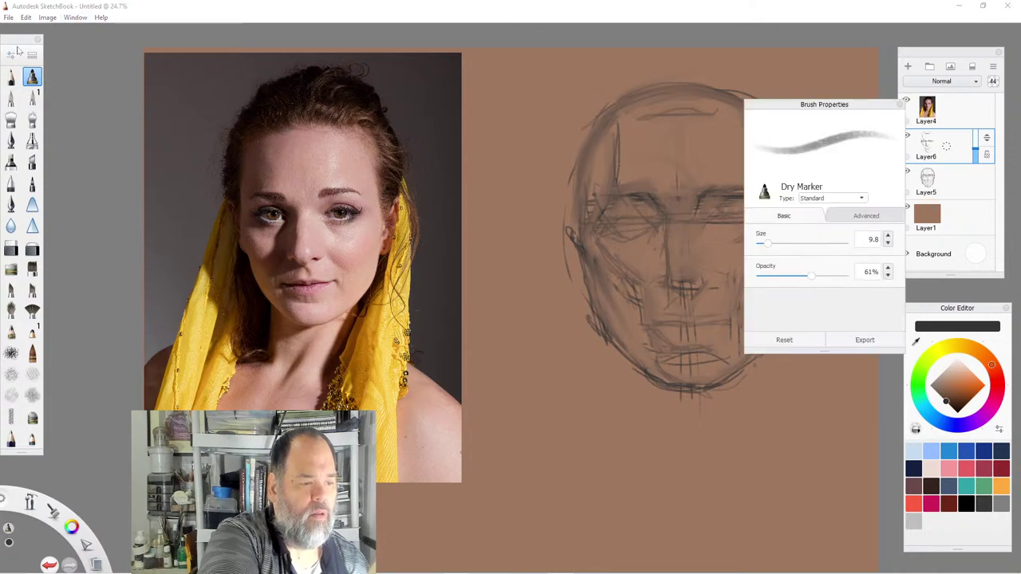
drag(771, 245, 777, 248)
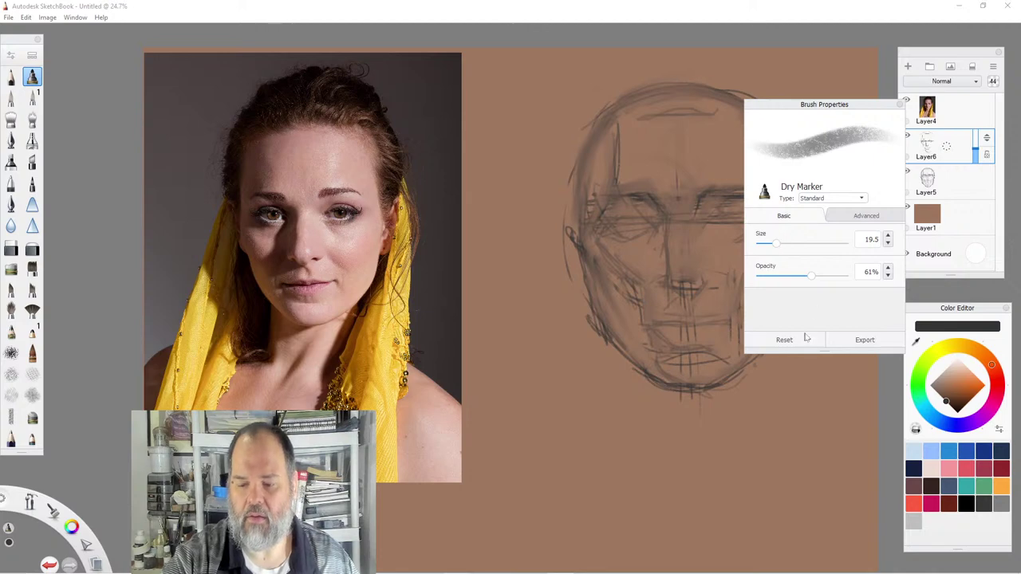
click(899, 105)
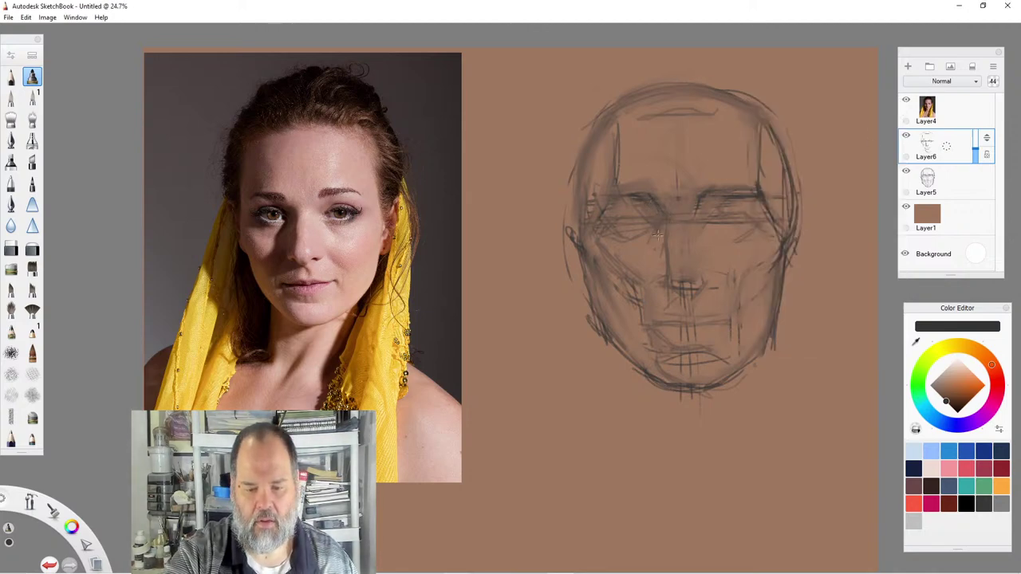
mouse_move(652, 240)
mouse_down()
mouse_move(656, 273)
mouse_move(664, 268)
mouse_move(638, 279)
mouse_move(641, 291)
mouse_up()
drag(659, 273, 650, 307)
mouse_move(664, 293)
mouse_down()
mouse_move(645, 308)
mouse_move(603, 303)
mouse_up()
mouse_move(635, 243)
mouse_down()
mouse_move(593, 304)
mouse_move(632, 356)
mouse_up()
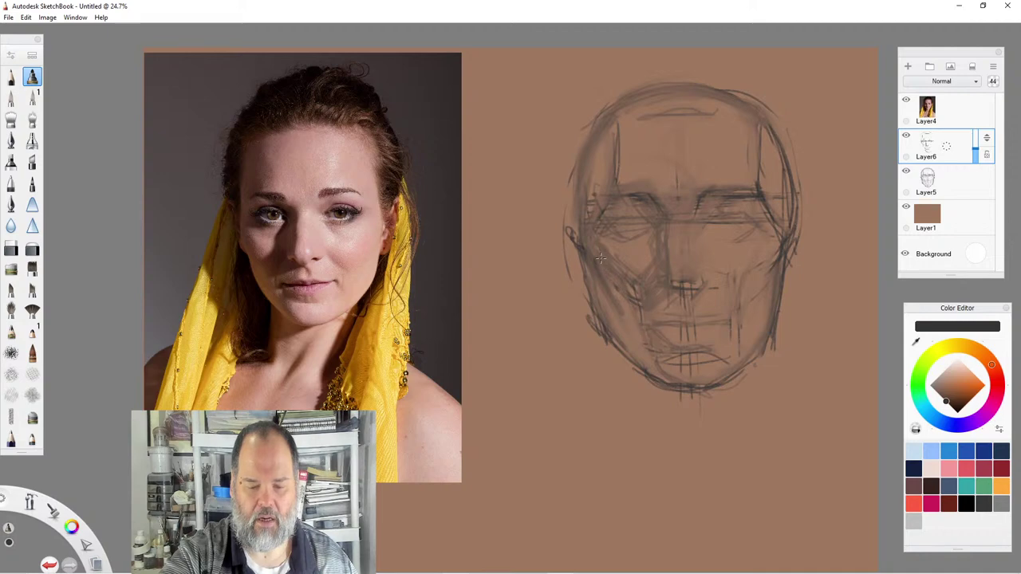
Shade the lower cheek and jaw on the shadow side, carrying strokes past the jawline onto the neck.
mouse_move(641, 296)
mouse_down()
mouse_move(600, 357)
mouse_move(617, 357)
mouse_move(630, 341)
mouse_up()
drag(649, 345, 614, 371)
drag(633, 359, 623, 392)
Shade the shadow-side temple with vertical strokes from the hairline down to the outer eye socket.
drag(598, 143, 592, 200)
drag(593, 204, 585, 230)
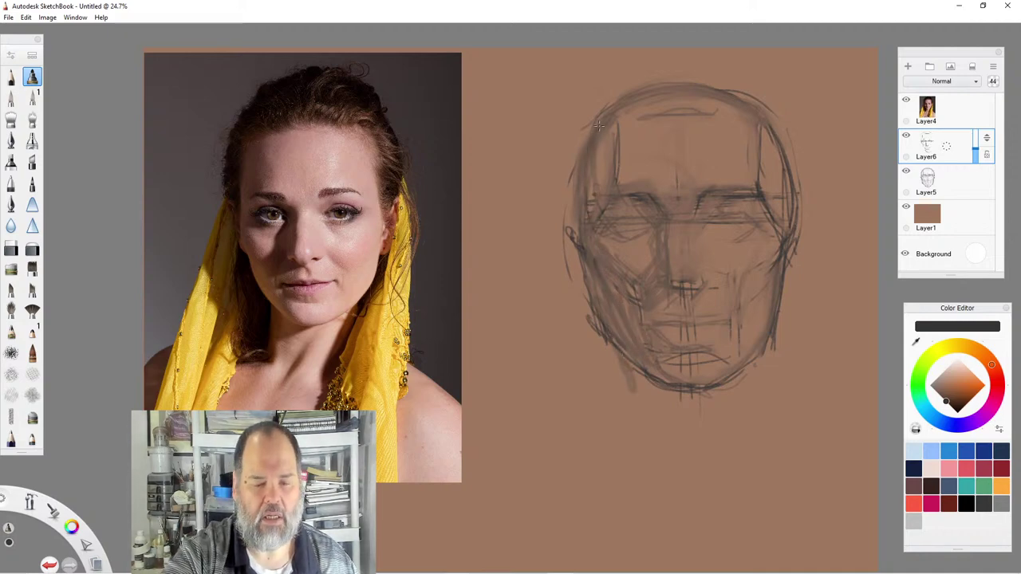
drag(600, 157, 592, 191)
drag(598, 185, 588, 217)
drag(607, 133, 598, 195)
drag(609, 141, 604, 205)
drag(613, 125, 609, 166)
drag(620, 169, 622, 182)
drag(619, 121, 614, 143)
drag(628, 133, 621, 165)
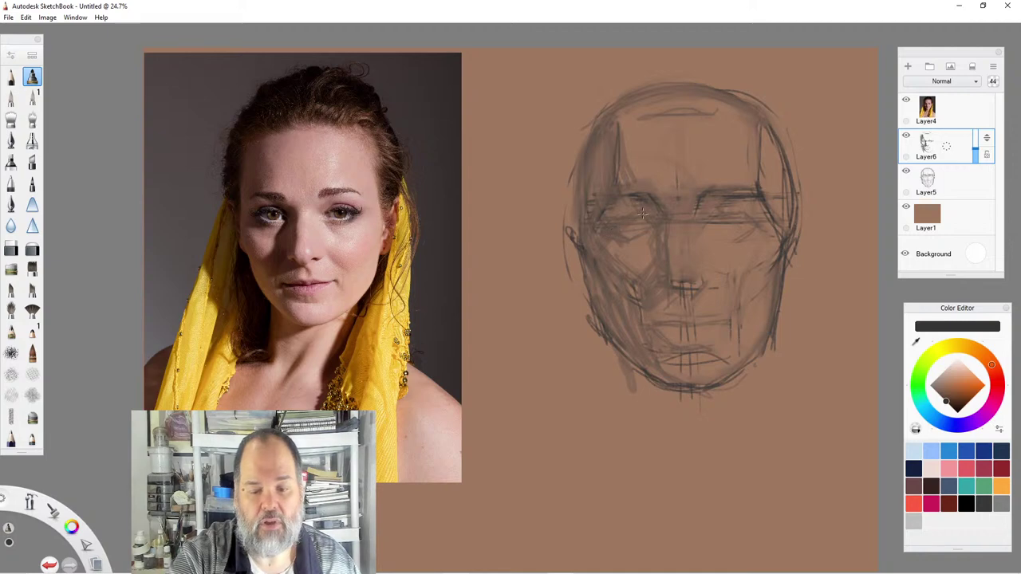
Shade beneath both eyes, around the mouth, and beside the nostril on the lit side.
drag(642, 220, 626, 235)
drag(647, 228, 634, 242)
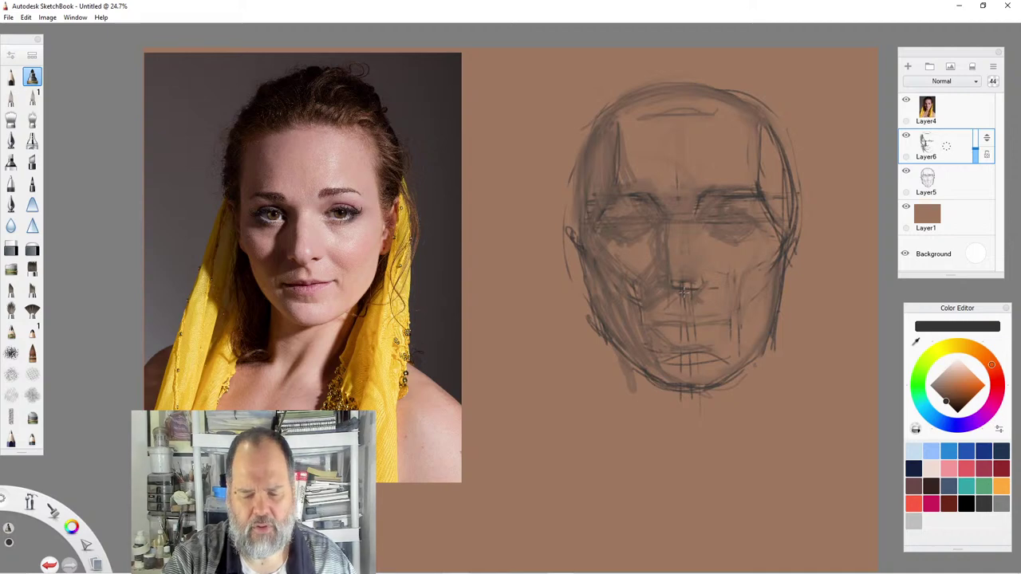
drag(648, 318, 677, 303)
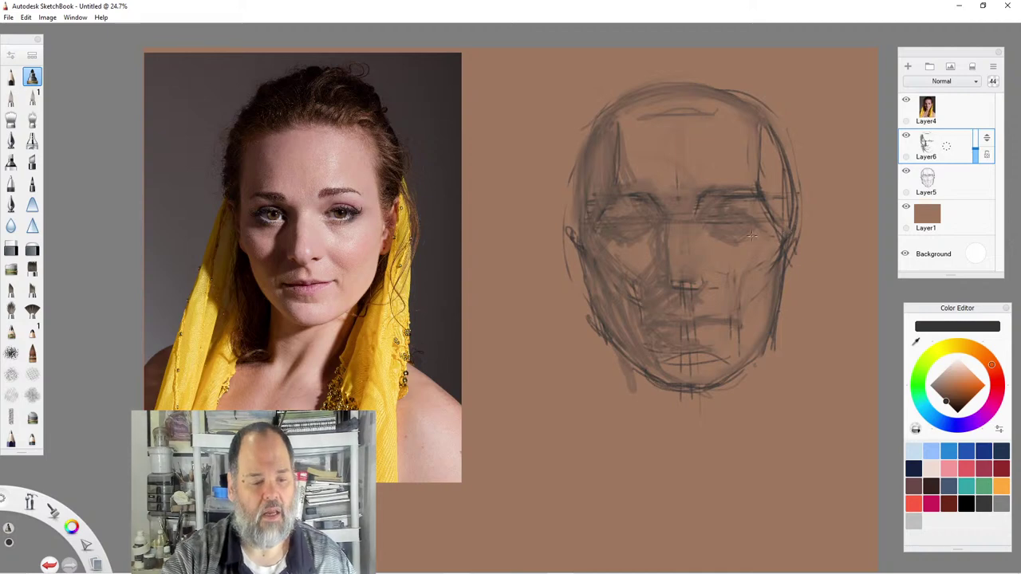
mouse_move(686, 292)
mouse_down()
mouse_move(722, 271)
mouse_move(734, 288)
mouse_up()
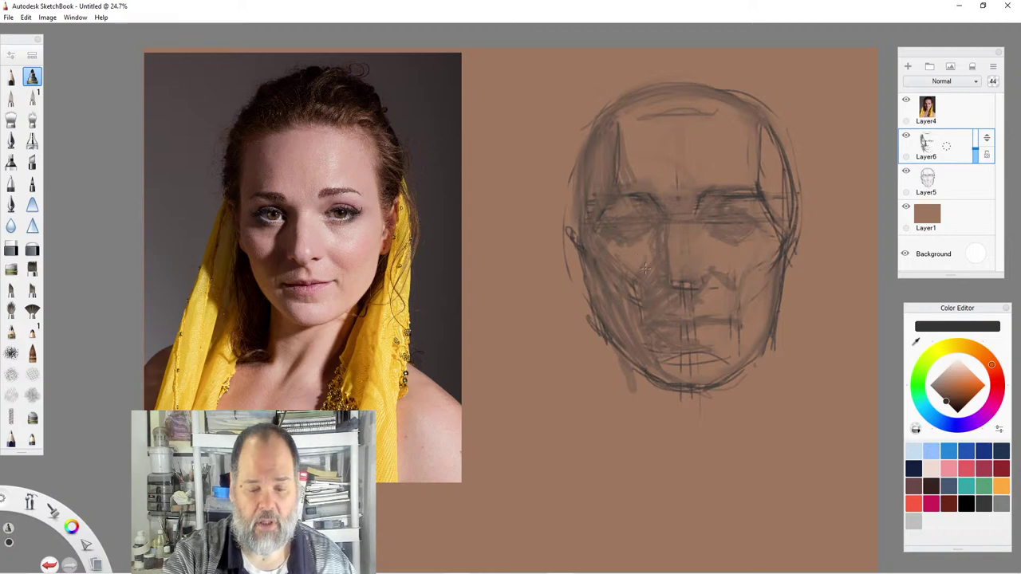
Draw the headscarf's long slanting edges from the shadow-side ear toward the shoulder and mark the neck line.
drag(566, 240, 552, 280)
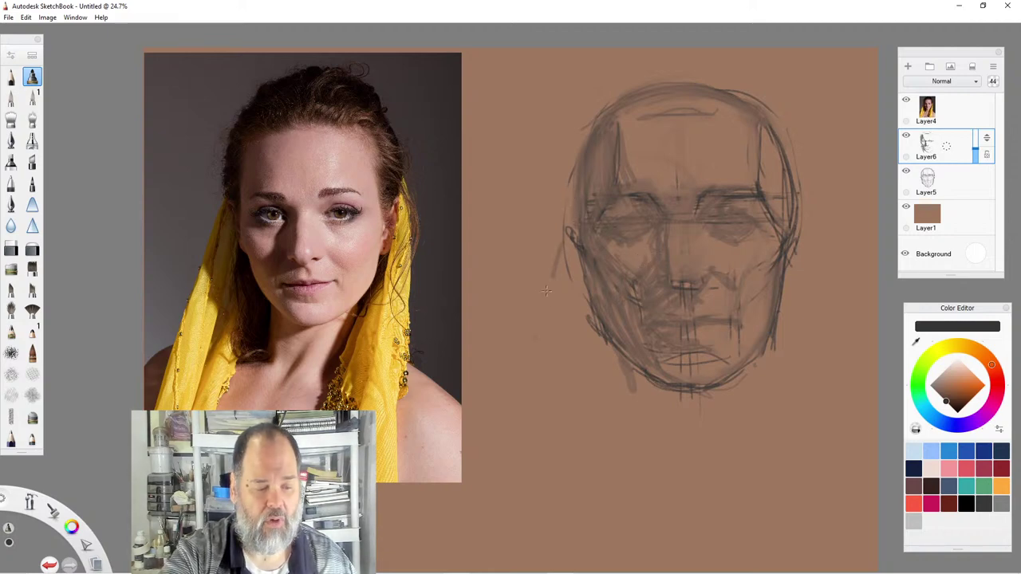
drag(577, 180, 570, 239)
drag(554, 310, 536, 369)
drag(569, 261, 550, 348)
drag(538, 365, 514, 437)
drag(553, 347, 523, 451)
mouse_move(588, 277)
mouse_down()
mouse_move(635, 398)
mouse_move(629, 360)
mouse_move(636, 415)
mouse_up()
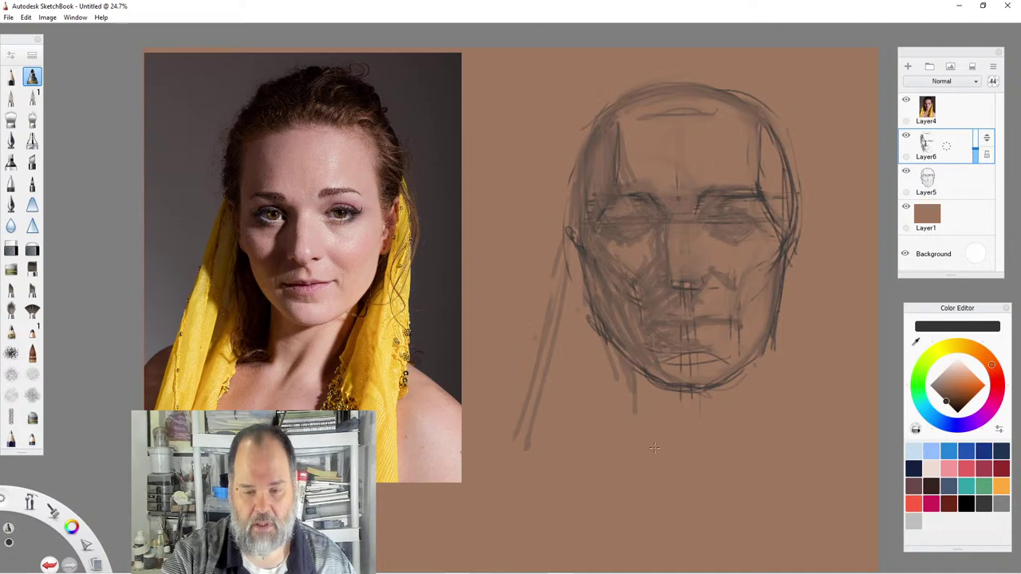
Set the Dry Marker size to 38.9 and block in the shadow under the jaw and beside the shadow-side cheek.
click(12, 56)
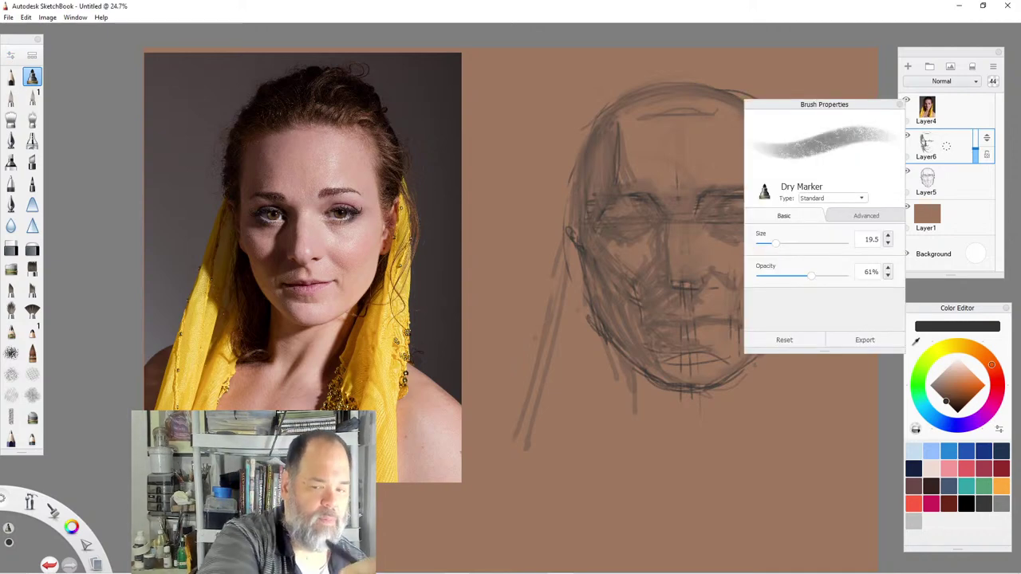
drag(803, 246, 791, 244)
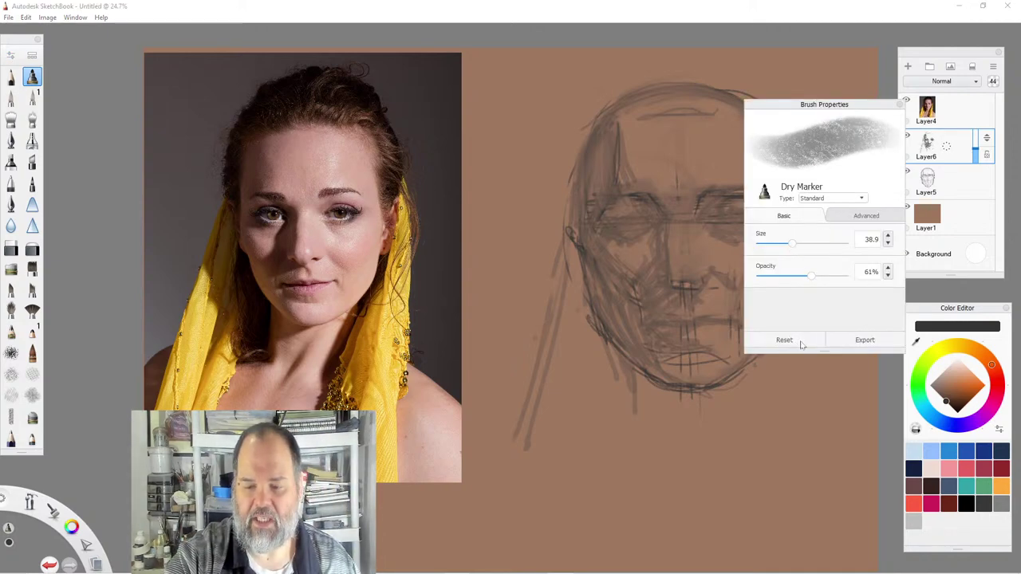
click(897, 105)
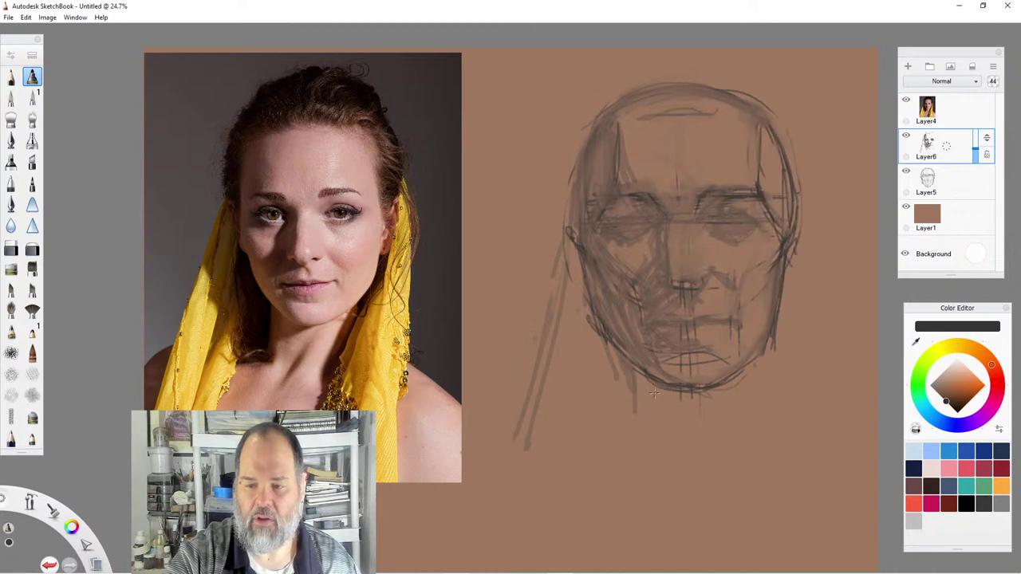
mouse_move(653, 380)
mouse_down()
mouse_move(611, 416)
mouse_move(628, 415)
mouse_up()
drag(673, 391, 639, 419)
mouse_move(609, 344)
mouse_down()
mouse_move(626, 399)
mouse_move(614, 414)
mouse_up()
drag(591, 268, 592, 378)
mouse_move(574, 257)
mouse_down()
mouse_move(567, 349)
mouse_move(551, 362)
mouse_move(619, 429)
mouse_up()
drag(579, 308, 575, 345)
drag(603, 345, 598, 379)
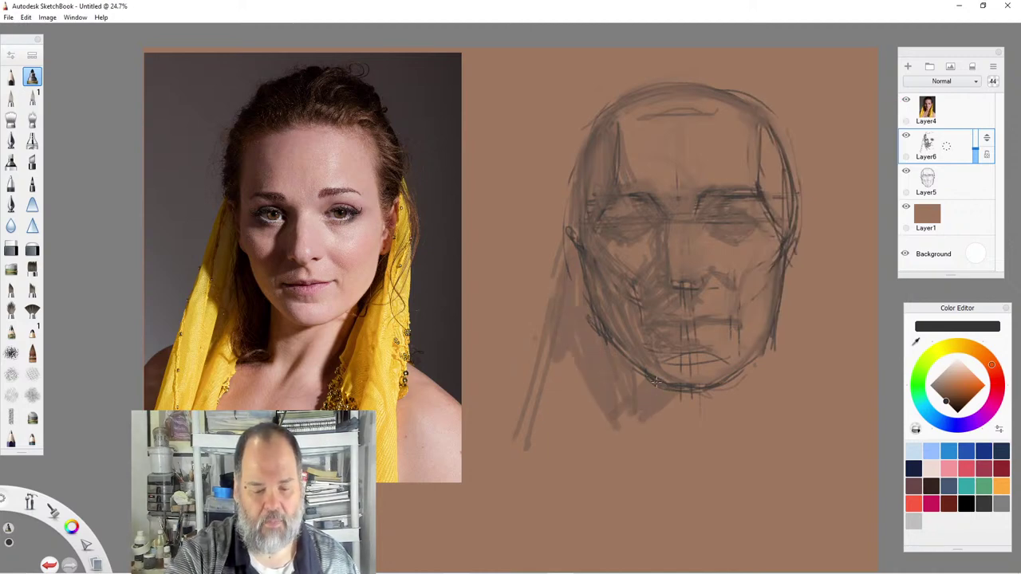
Extend the neck shadow downward below the jaw with broad strokes.
mouse_move(576, 276)
mouse_down()
mouse_move(565, 359)
mouse_move(591, 405)
mouse_move(573, 438)
mouse_up()
drag(609, 405, 585, 467)
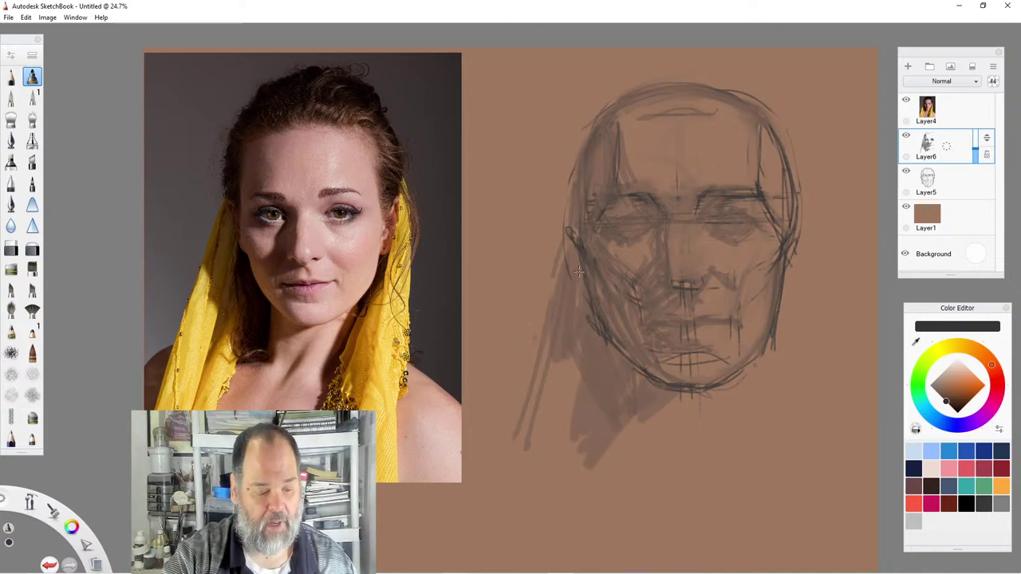
drag(661, 411, 609, 449)
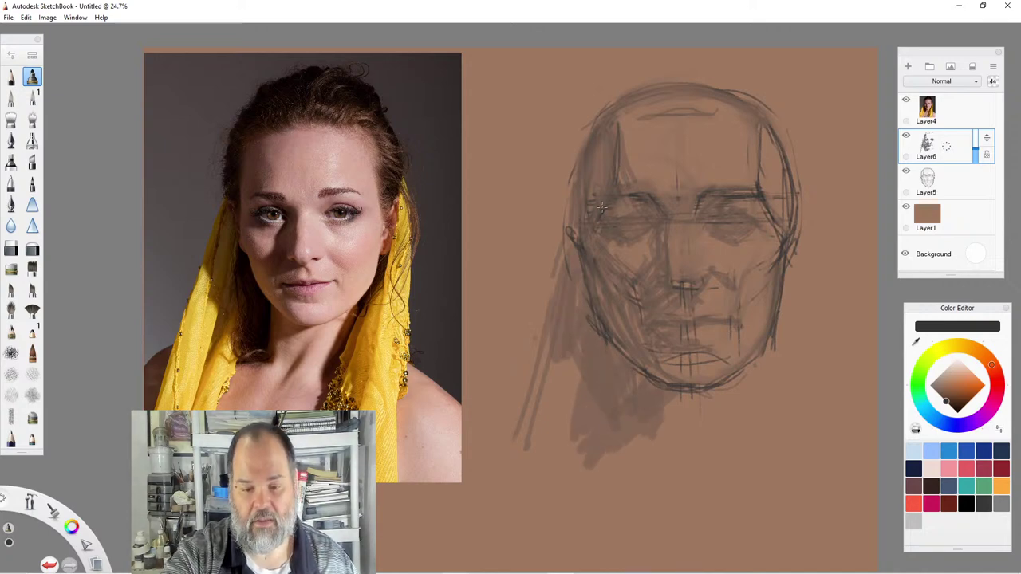
Block in the hair mass across the hairline and crown and down the shadow side of the head.
mouse_move(718, 104)
mouse_down()
mouse_move(606, 128)
mouse_move(614, 116)
mouse_up()
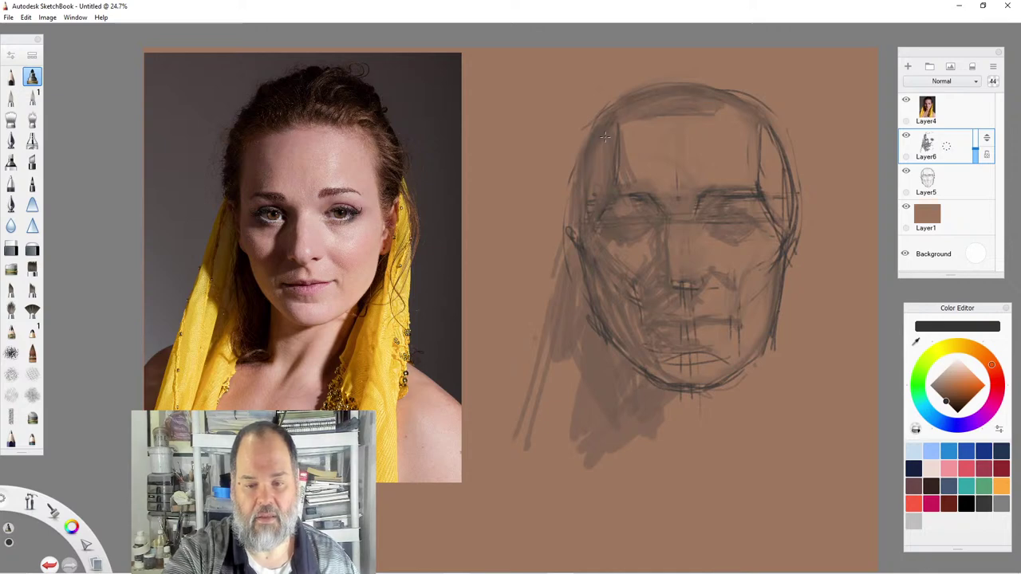
mouse_move(674, 78)
mouse_down()
mouse_move(600, 111)
mouse_move(652, 80)
mouse_up()
mouse_move(761, 95)
mouse_down()
mouse_move(704, 62)
mouse_move(688, 70)
mouse_up()
drag(726, 110, 700, 121)
mouse_move(780, 132)
mouse_down()
mouse_move(730, 97)
mouse_move(648, 72)
mouse_move(579, 104)
mouse_move(581, 150)
mouse_up()
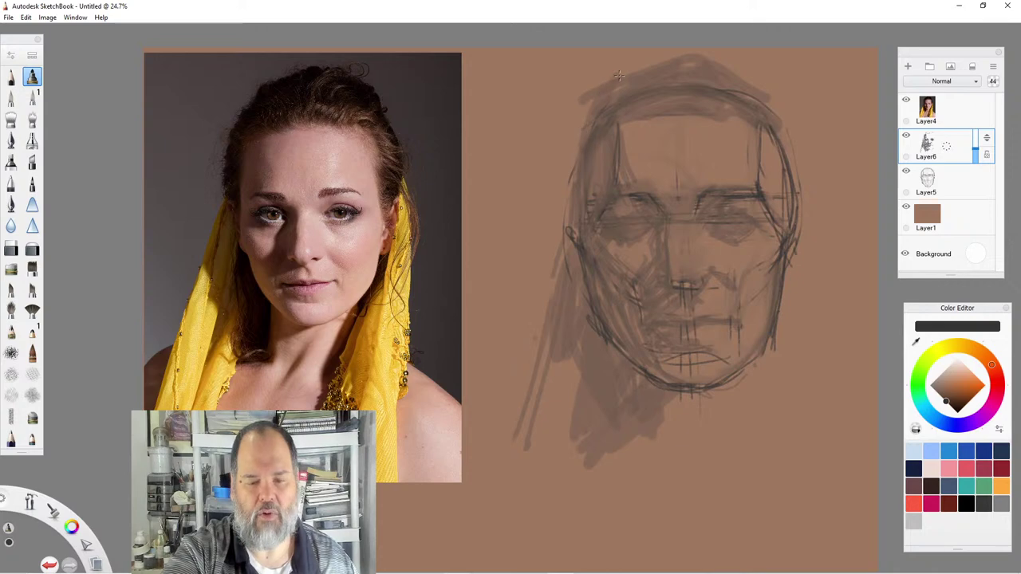
drag(598, 97, 574, 158)
drag(580, 117, 568, 166)
drag(568, 220, 568, 151)
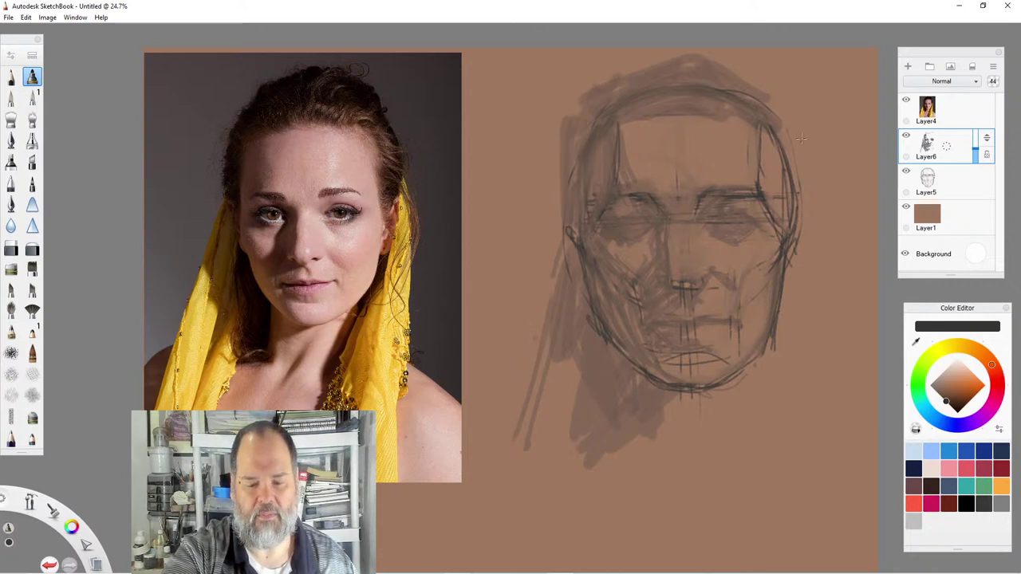
Block in the hair along the lit side of the head, from the upper crown down to the ear.
drag(791, 168, 774, 128)
mouse_move(787, 198)
mouse_down()
mouse_move(774, 125)
mouse_move(778, 137)
mouse_up()
drag(789, 220, 772, 160)
drag(796, 194, 786, 134)
mouse_move(788, 134)
mouse_down()
mouse_move(745, 76)
mouse_move(770, 104)
mouse_up()
mouse_move(801, 210)
mouse_down()
mouse_move(794, 134)
mouse_move(798, 148)
mouse_up()
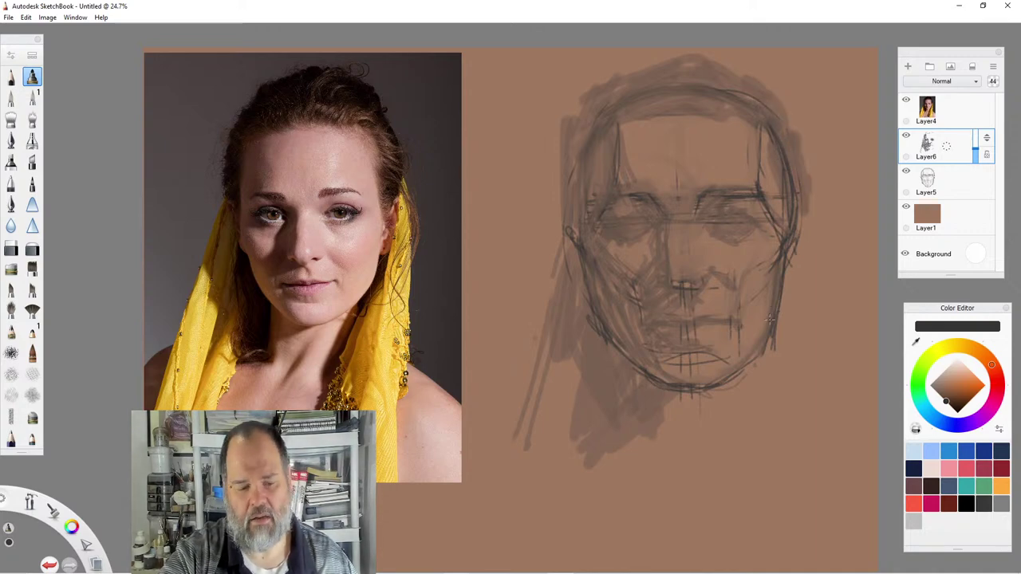
Lay in a broad dark band from the lit-side jaw down along the neck.
mouse_move(735, 448)
mouse_down()
mouse_move(761, 366)
mouse_move(719, 493)
mouse_up()
drag(771, 358, 731, 495)
drag(780, 325, 766, 389)
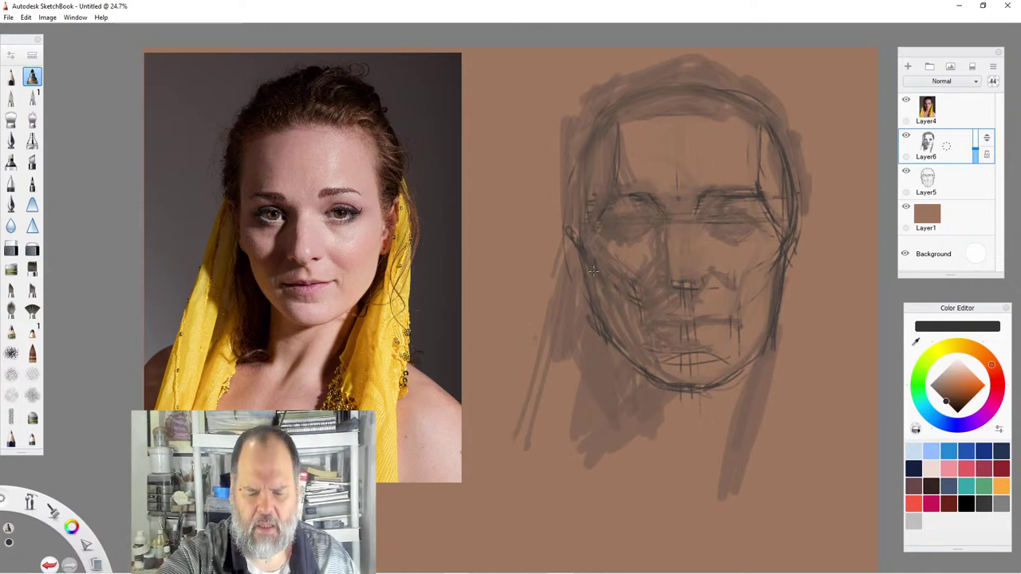
Deepen the shadow-side cheek and jaw shading, and draw the scarf's outer edge down from the lit side of the head.
mouse_move(610, 312)
mouse_down()
mouse_move(627, 354)
mouse_move(657, 374)
mouse_up()
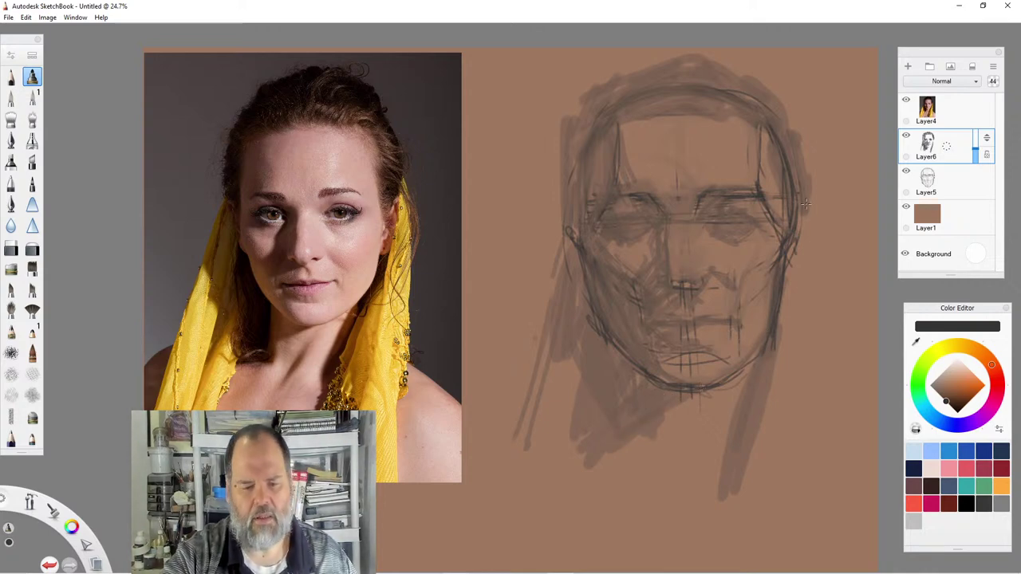
drag(800, 171, 842, 361)
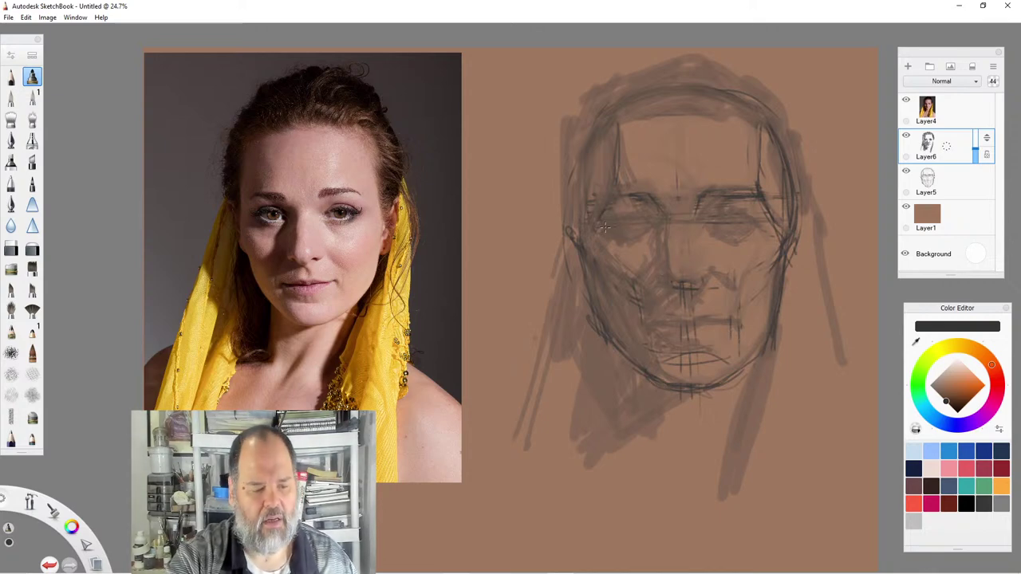
Draw the scarf's outer edge down from the shadow side of the head and merge Layer6 into Layer5.
mouse_move(581, 203)
mouse_down()
mouse_move(579, 174)
mouse_move(509, 447)
mouse_up()
drag(557, 275, 499, 482)
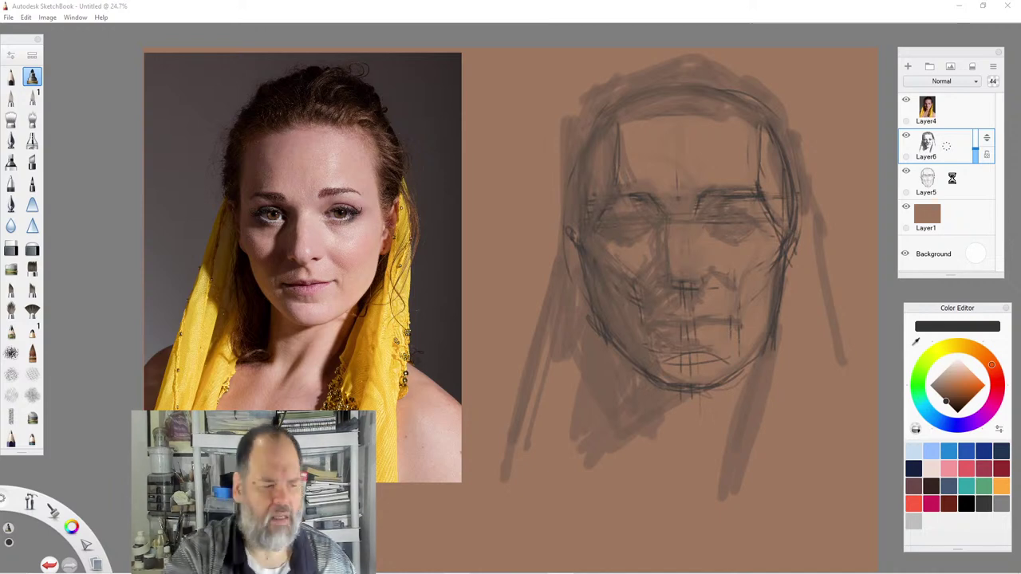
key(e)
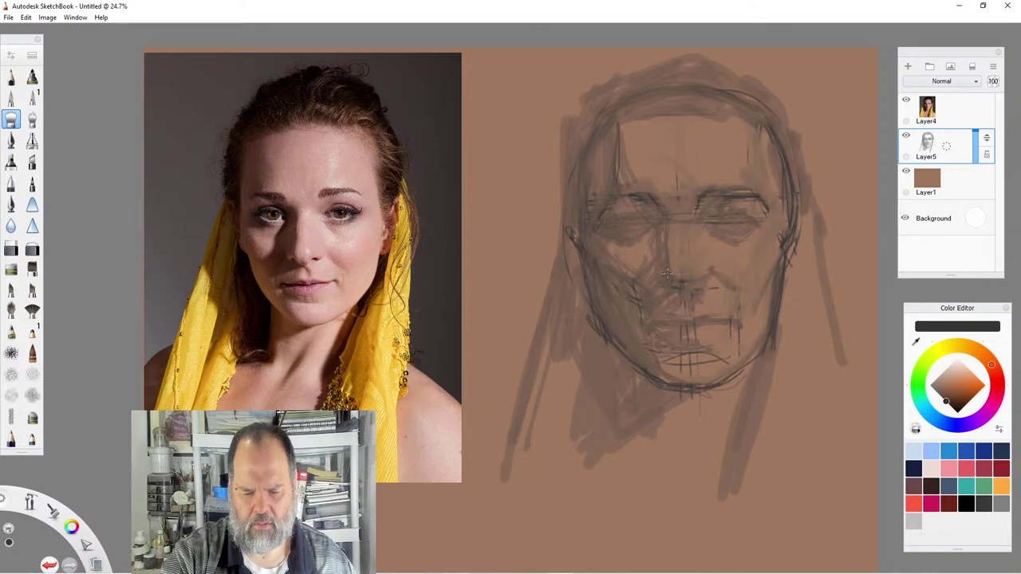
Blend the hard construction lines into the facial shadows, around the mouth and chin, and along the head's contours.
key(ctrl+z)
key(ctrl+z)
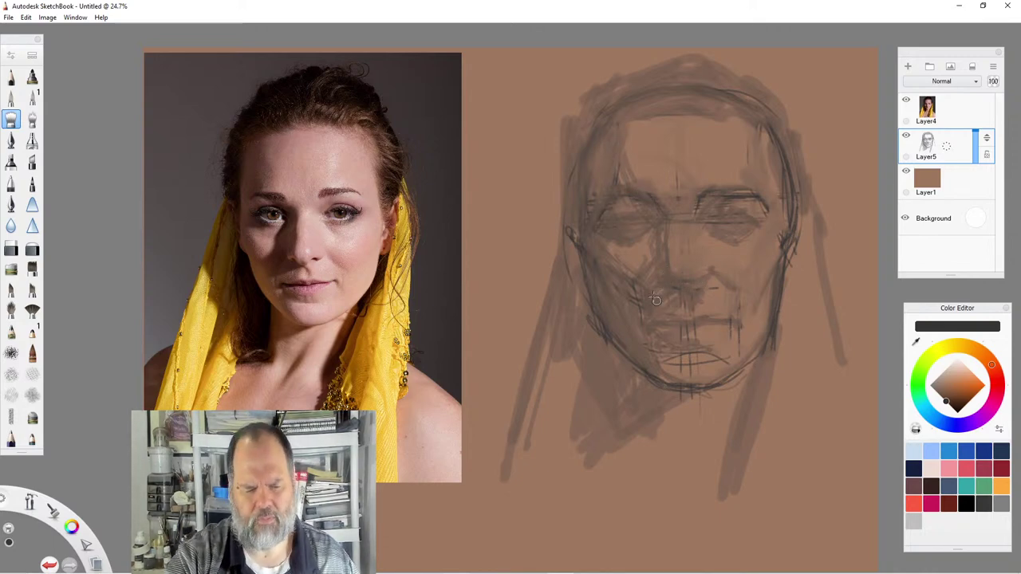
key(ctrl+z)
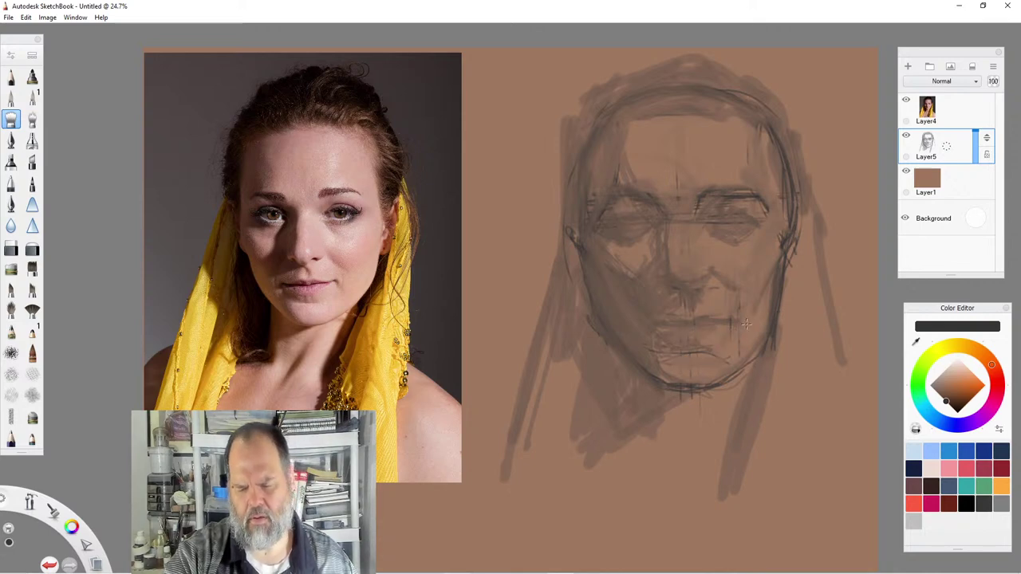
drag(777, 260, 788, 206)
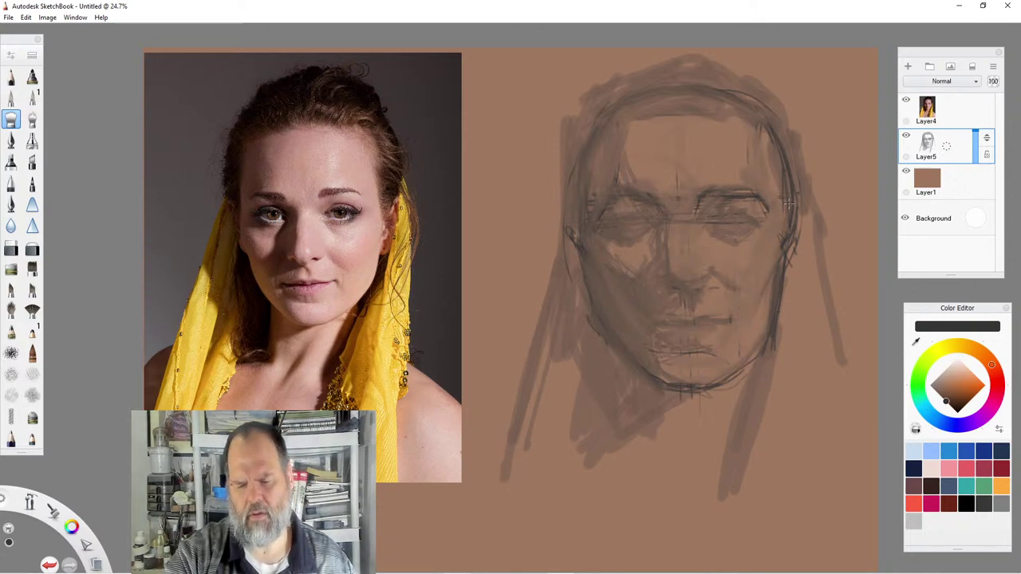
mouse_move(788, 160)
mouse_down()
mouse_move(802, 194)
mouse_move(789, 120)
mouse_up()
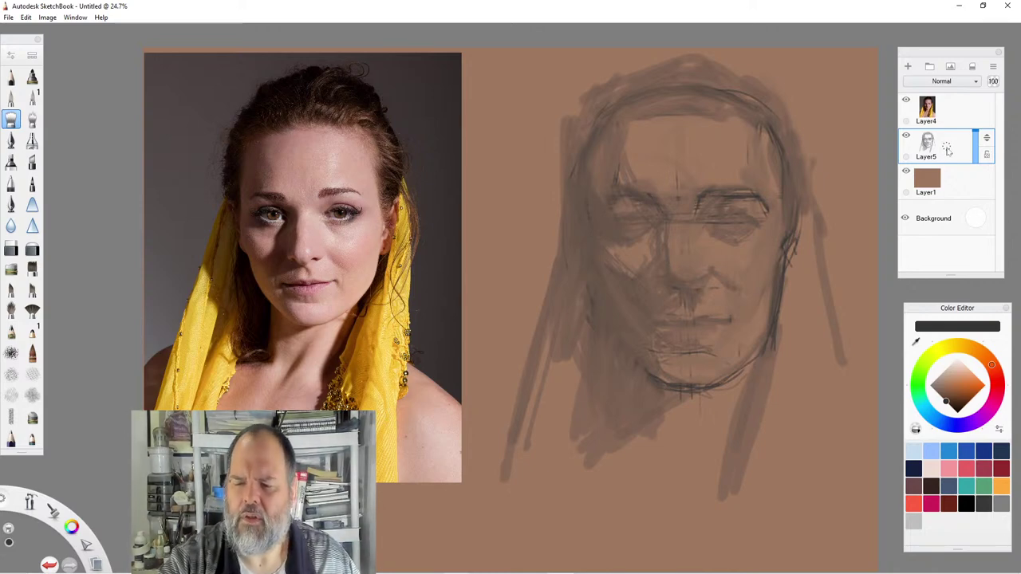
Add a new layer at 58% opacity and place it beneath the Layer5 sketch.
click(945, 146)
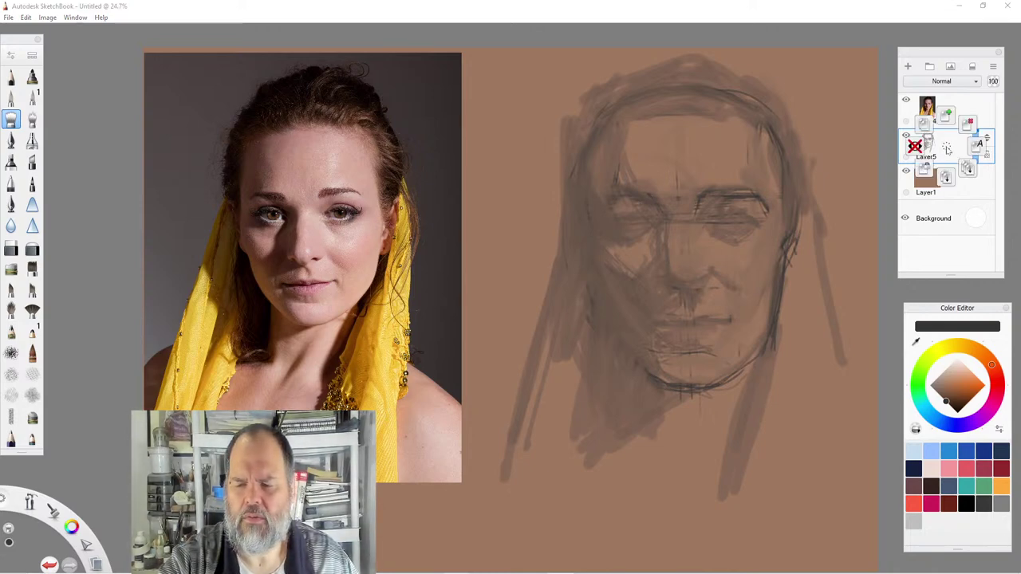
click(947, 118)
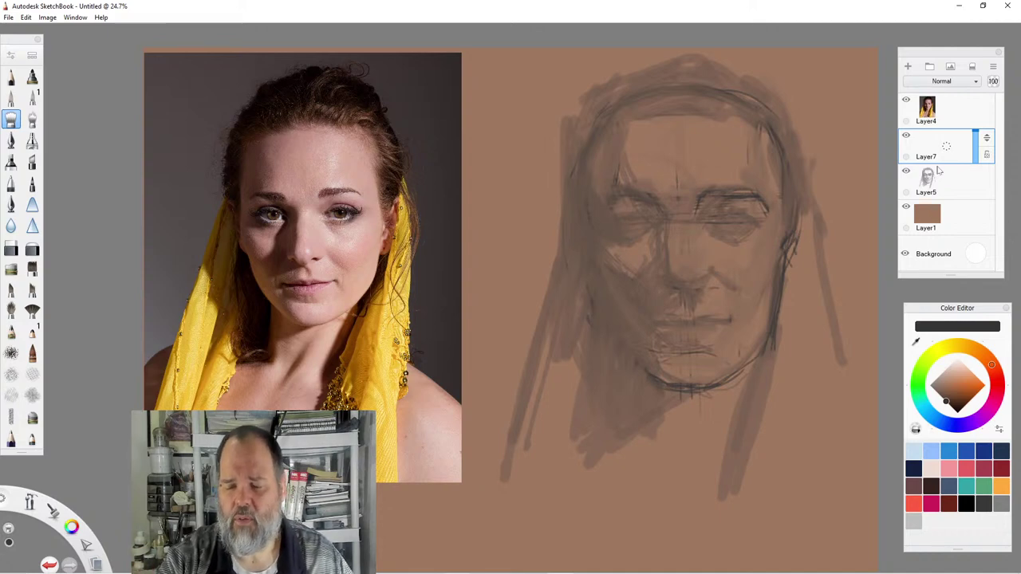
drag(975, 134, 975, 147)
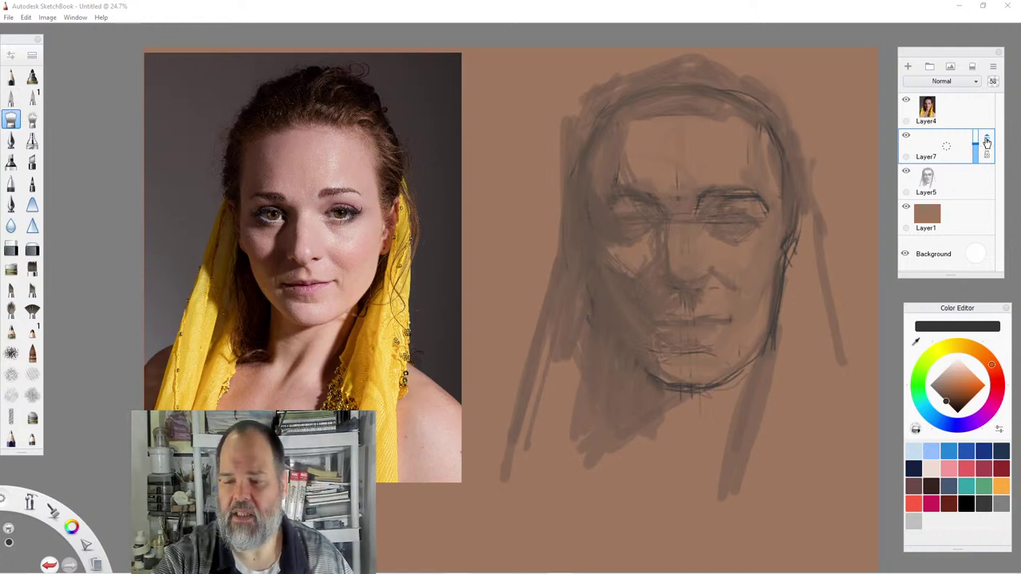
drag(987, 142, 983, 183)
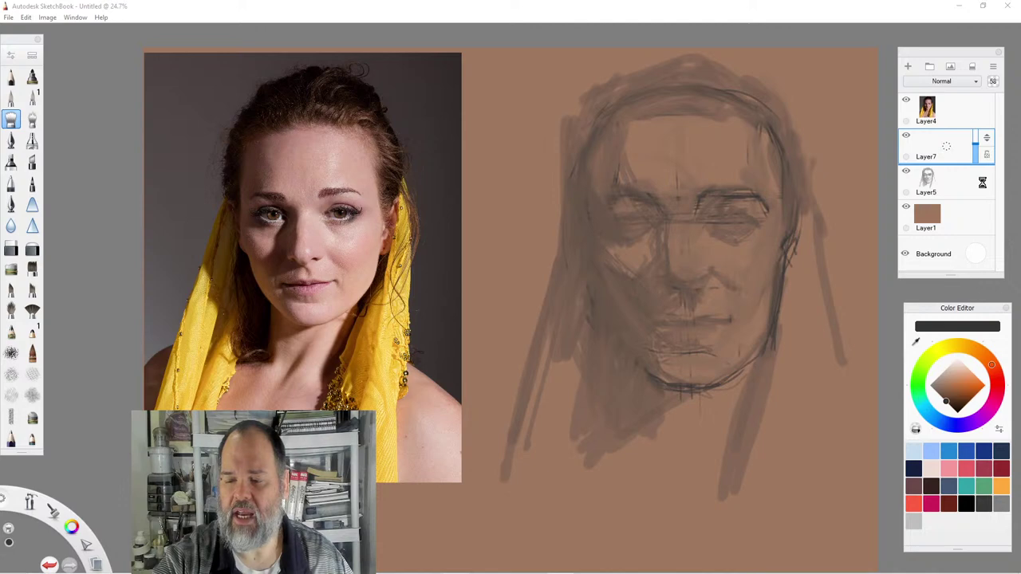
click(963, 185)
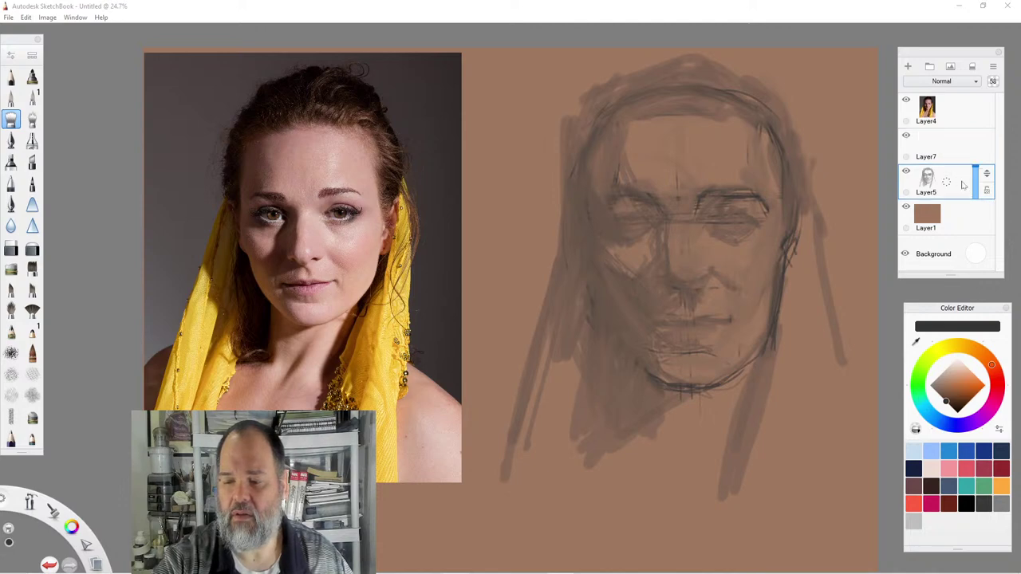
drag(988, 177, 986, 139)
click(952, 177)
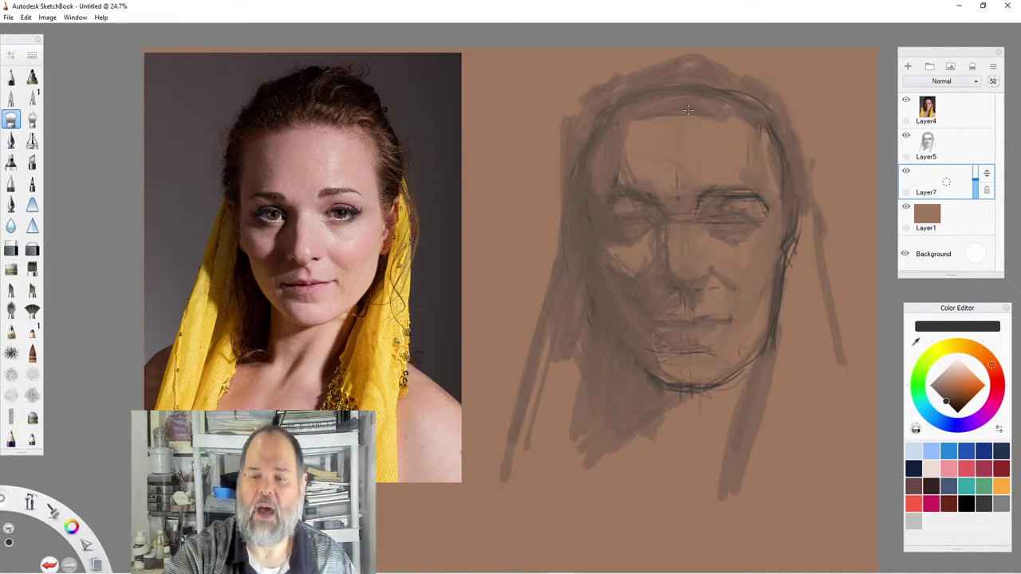
Add another layer above the Layer5 sketch and set its blend mode to Multiply.
click(942, 82)
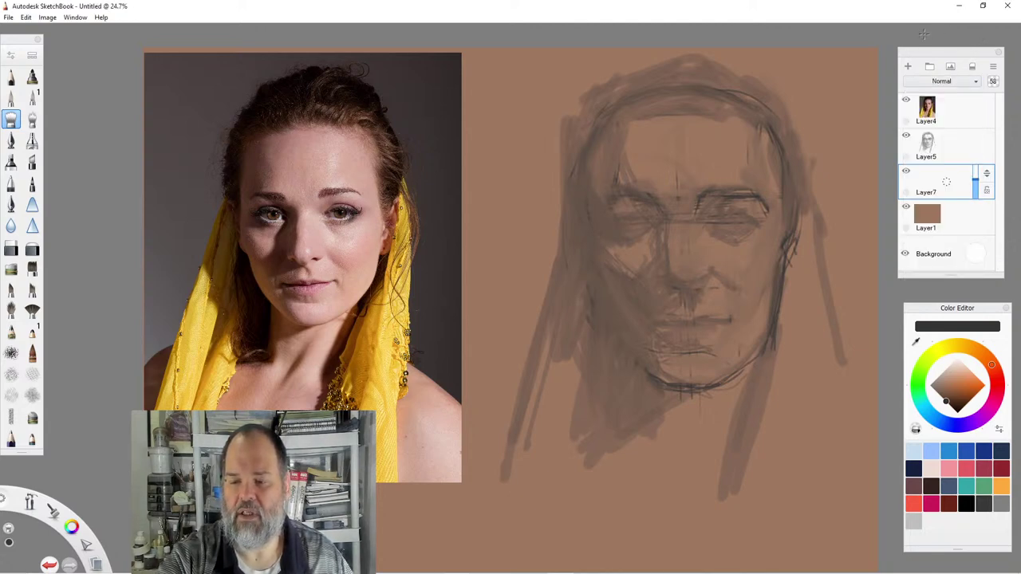
click(956, 149)
drag(961, 150, 960, 109)
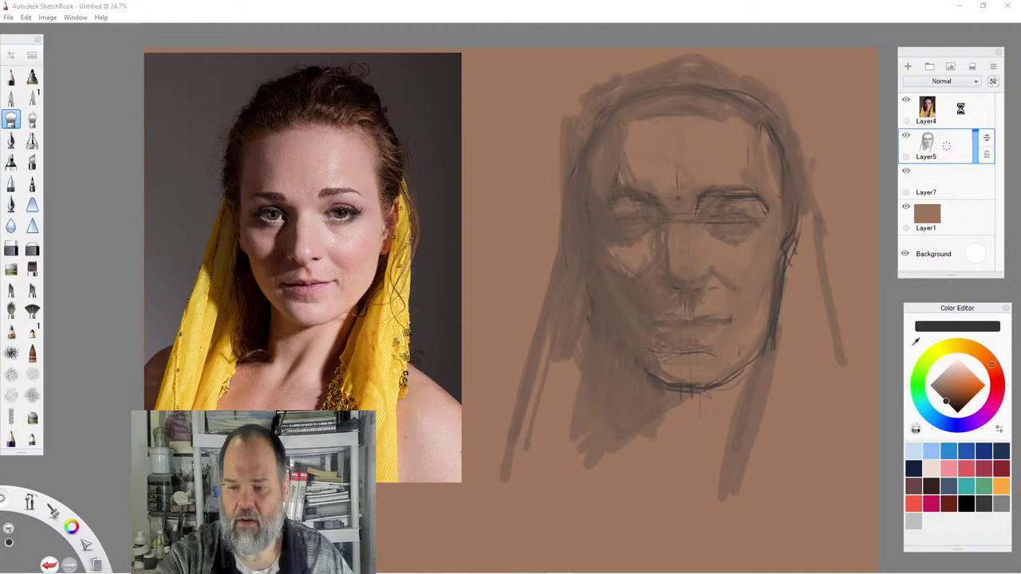
click(975, 81)
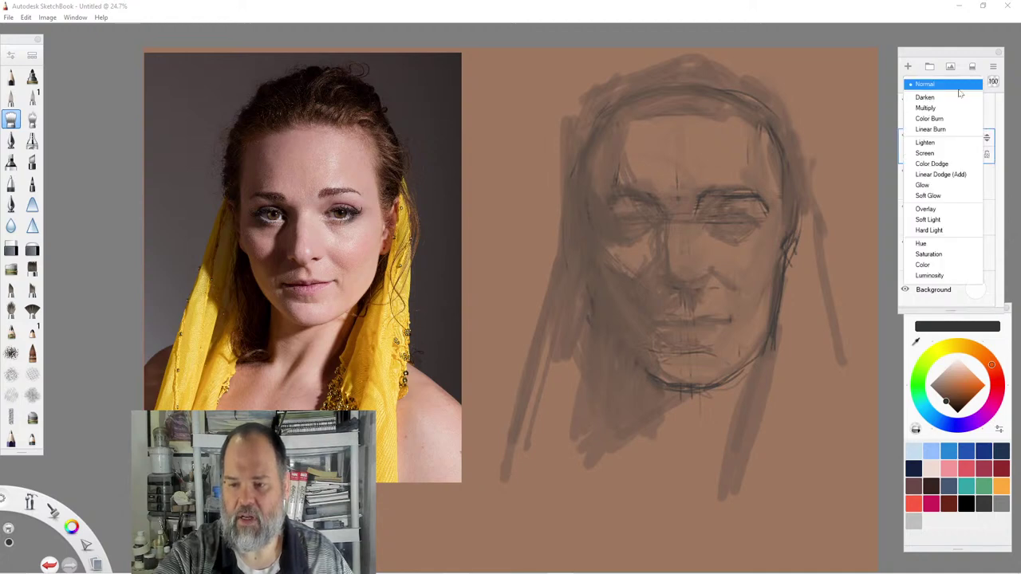
click(944, 109)
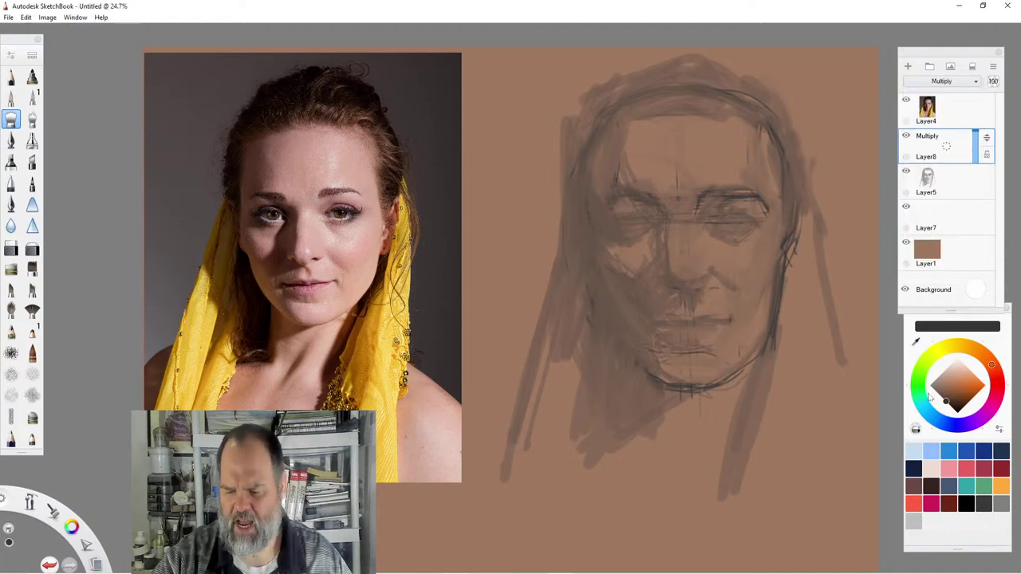
Paint a light skin tone over both eye sockets and the lit cheek on the Multiply layer.
click(957, 372)
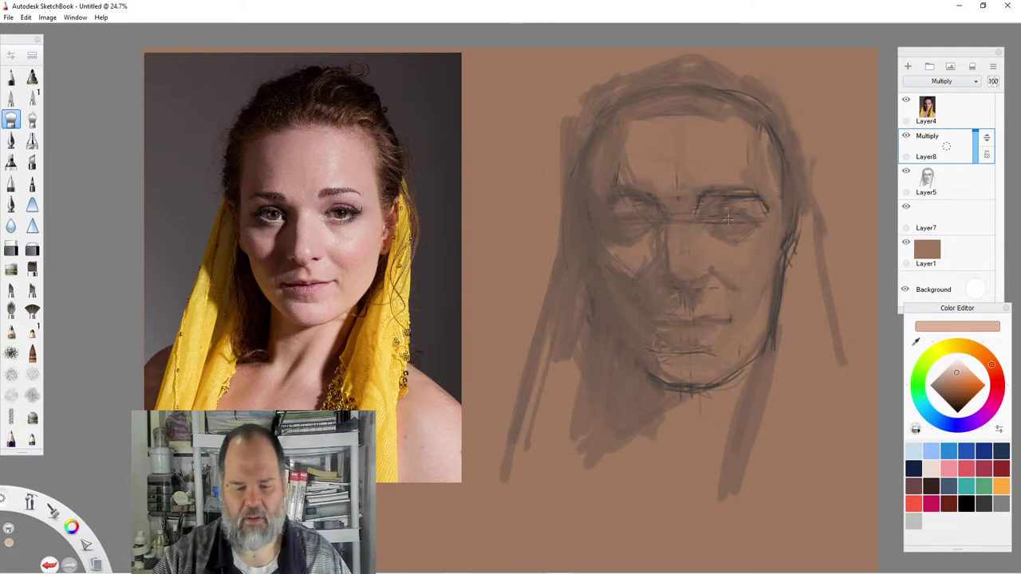
click(11, 97)
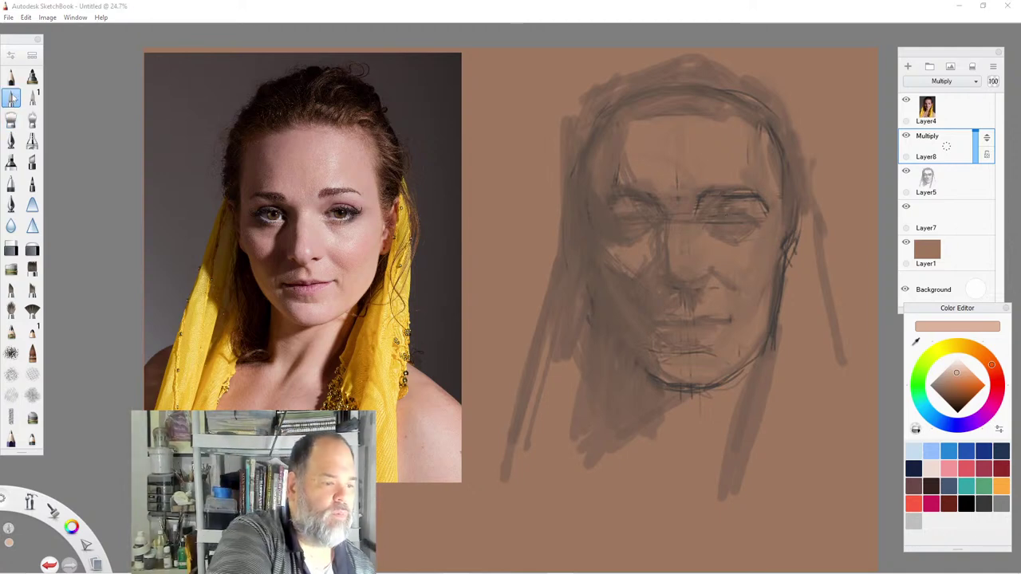
mouse_move(740, 191)
mouse_down()
mouse_move(749, 240)
mouse_move(710, 199)
mouse_move(758, 256)
mouse_move(739, 189)
mouse_move(769, 315)
mouse_move(758, 359)
mouse_up()
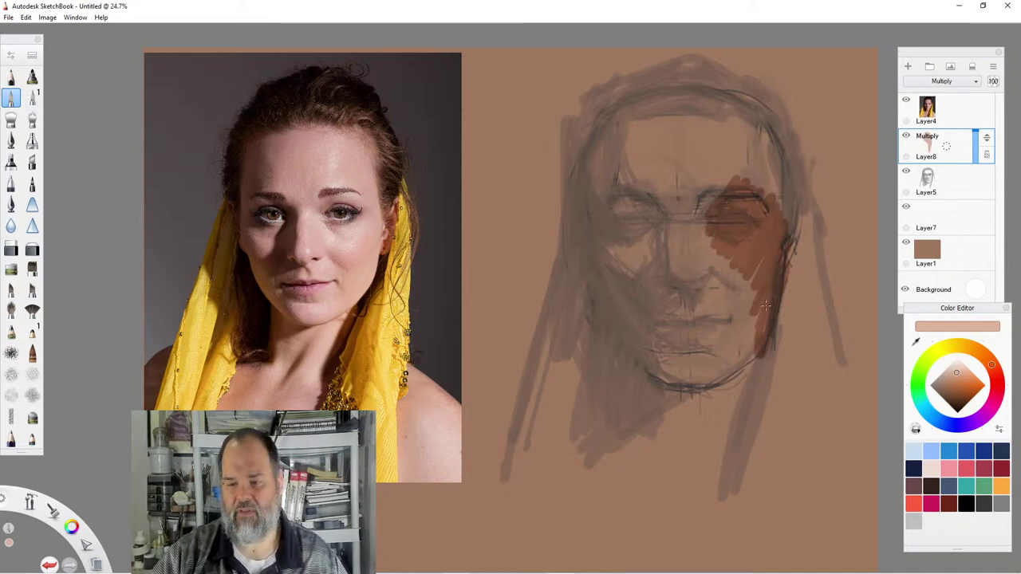
drag(626, 203, 662, 249)
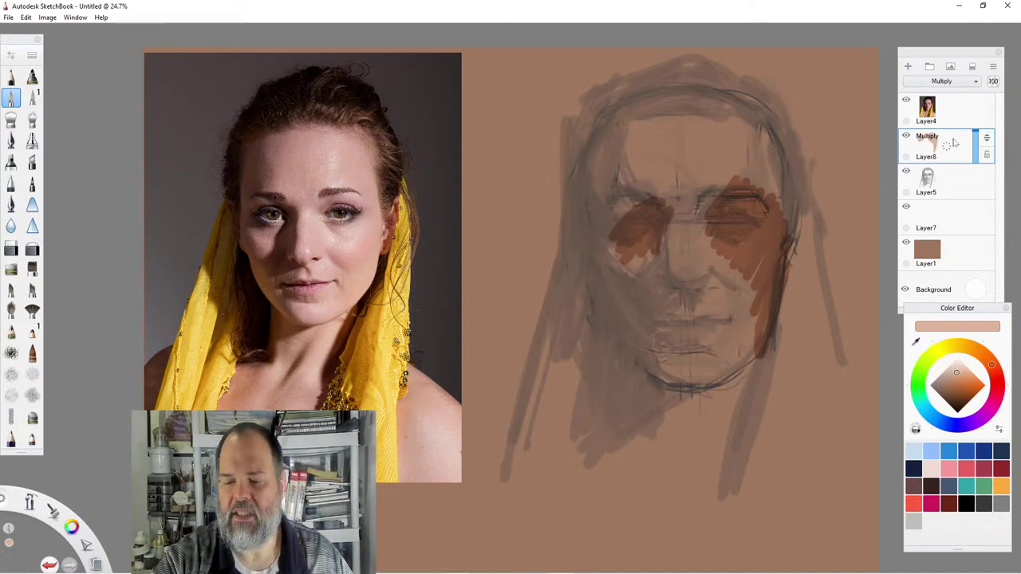
Try merging the Multiply layer into the sketch layer below and undo the merge.
click(947, 142)
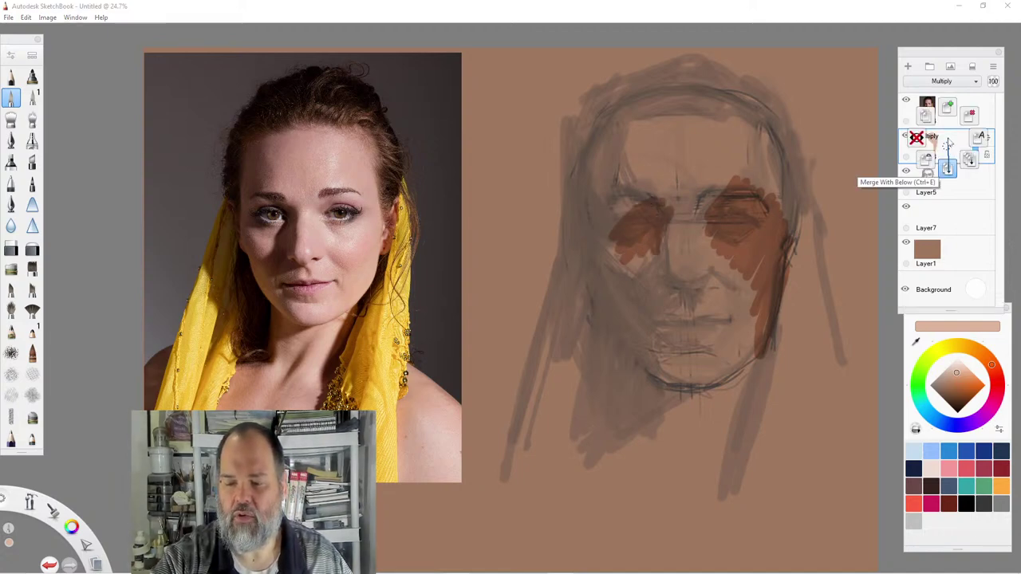
click(948, 169)
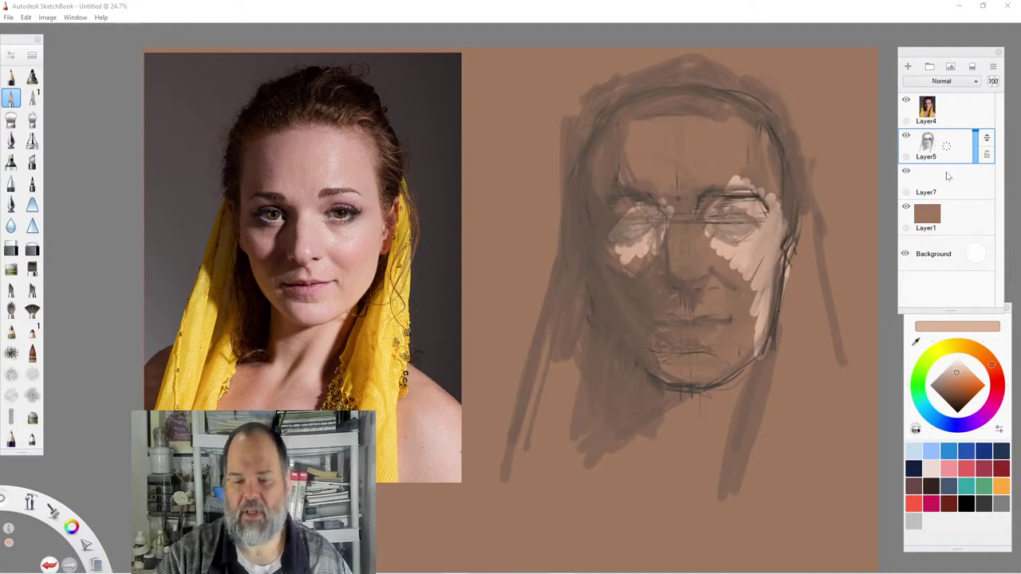
click(49, 565)
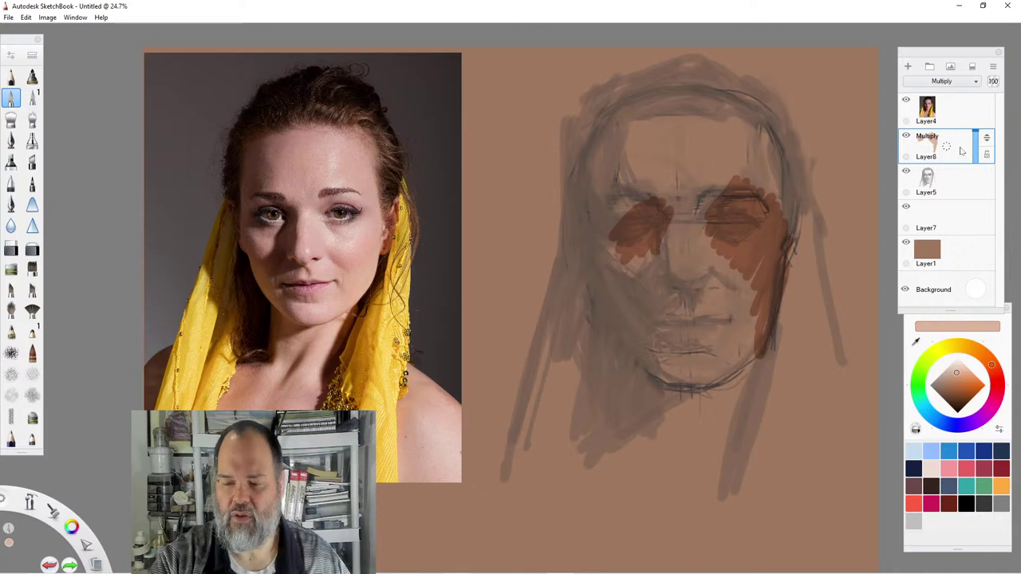
Delete the Multiply layer with its test strokes and return to Layer7.
drag(946, 149, 974, 123)
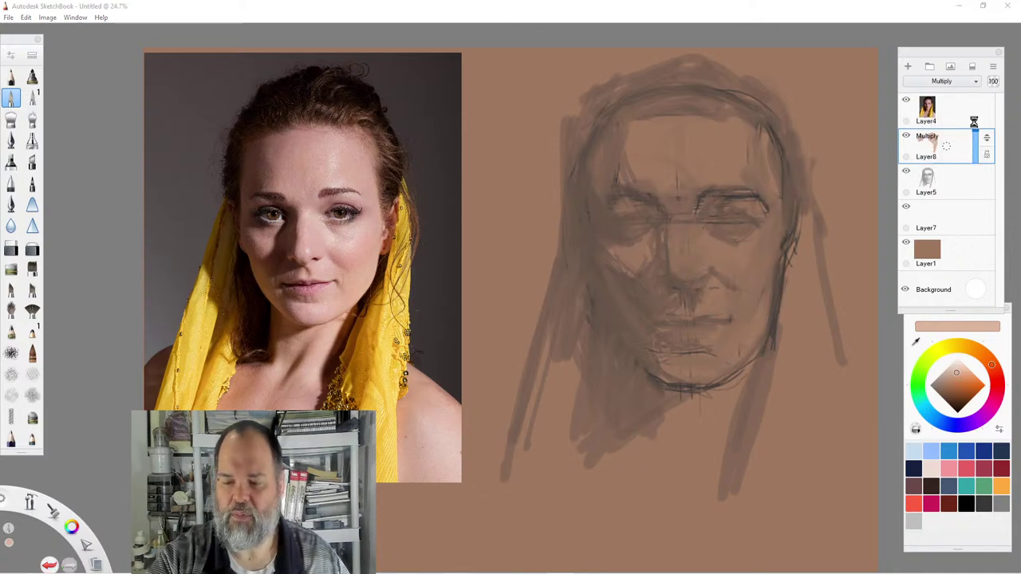
click(947, 174)
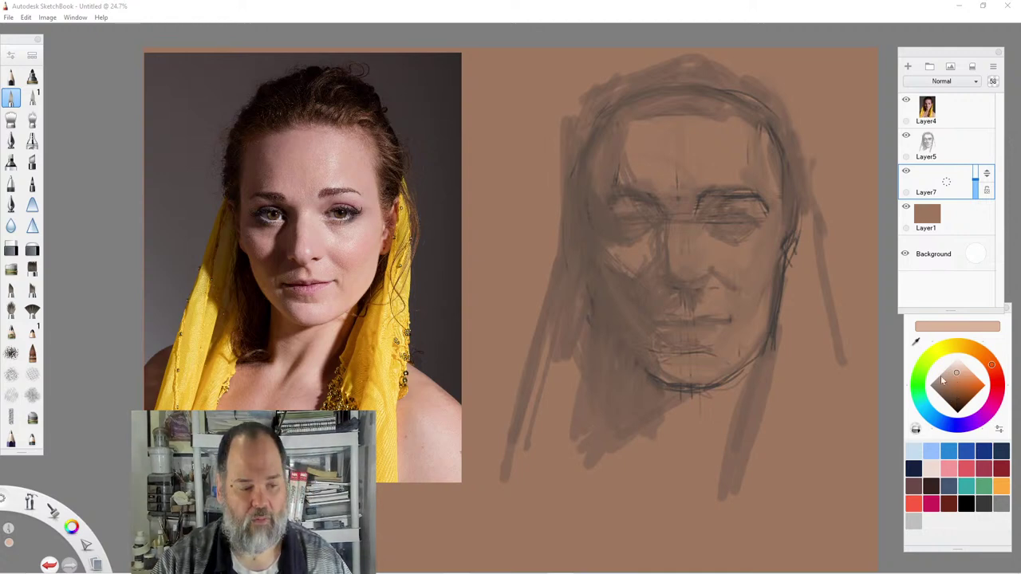
Choose a muted dark red and glaze it down the shadow side from the temple over the cheek to the jaw.
drag(992, 366, 996, 386)
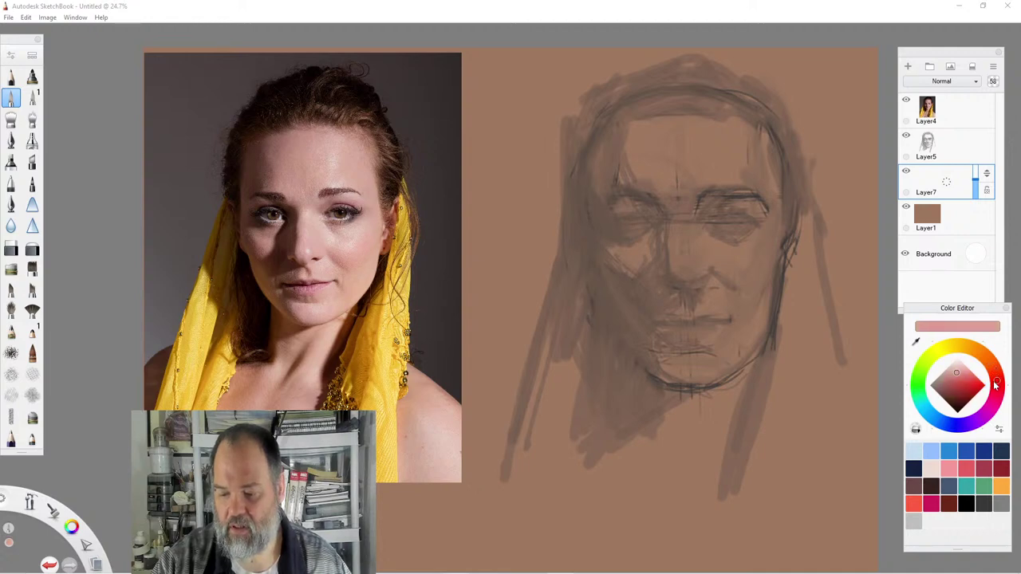
click(947, 395)
drag(946, 395, 944, 389)
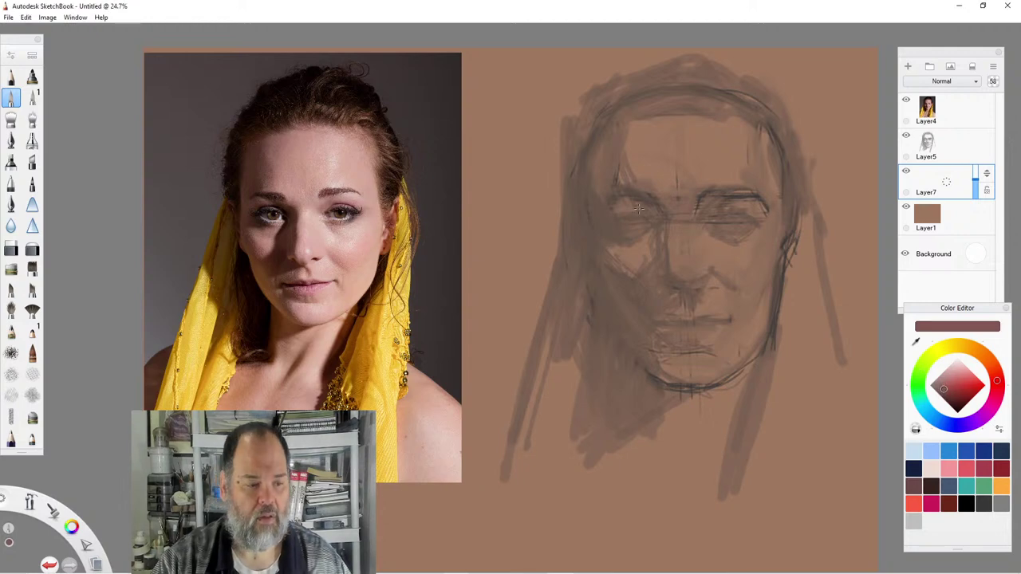
mouse_move(615, 117)
mouse_down()
mouse_move(605, 175)
mouse_move(616, 120)
mouse_up()
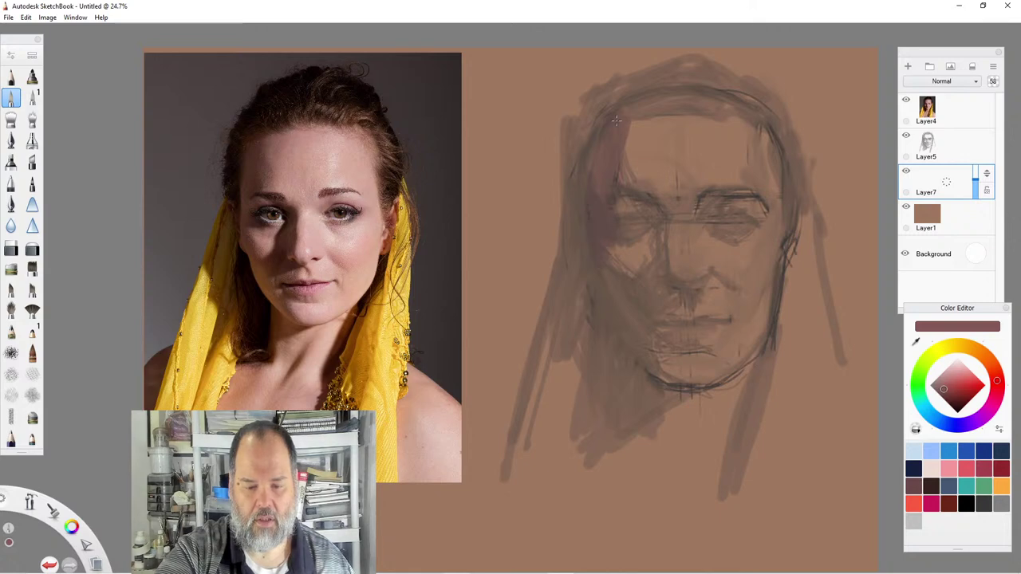
mouse_move(614, 249)
mouse_down()
mouse_move(636, 349)
mouse_move(659, 366)
mouse_move(650, 326)
mouse_up()
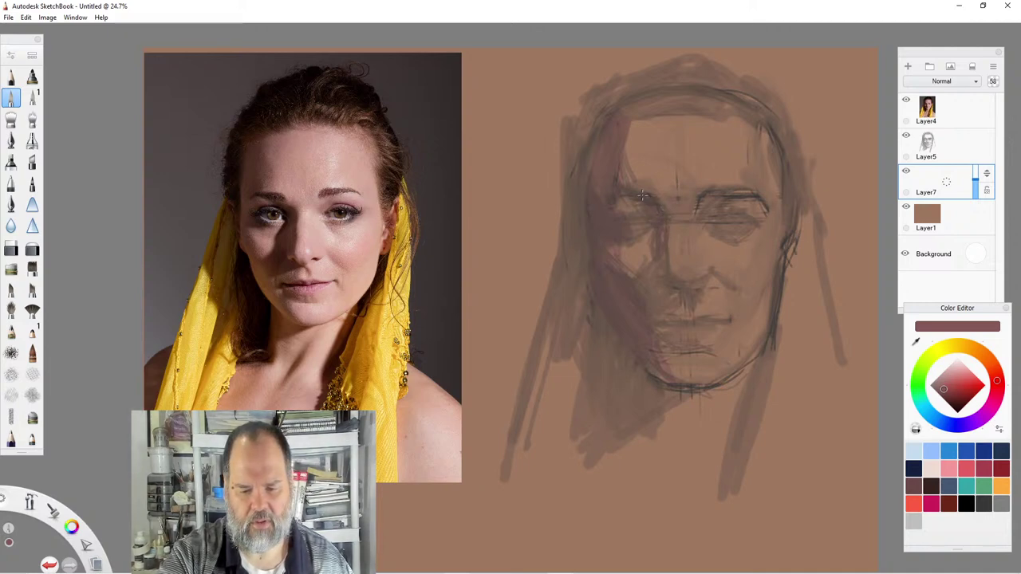
Extend the muted red glaze over the nose, mouth and lit-side smile crease, and into the neck shadow.
drag(668, 257, 665, 230)
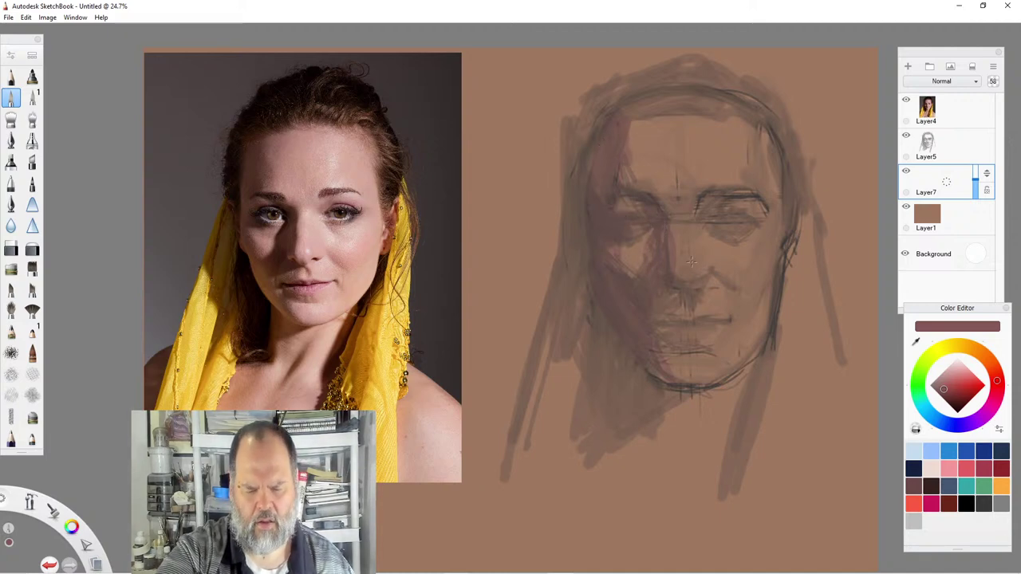
mouse_move(678, 297)
mouse_down()
mouse_move(654, 311)
mouse_move(660, 323)
mouse_up()
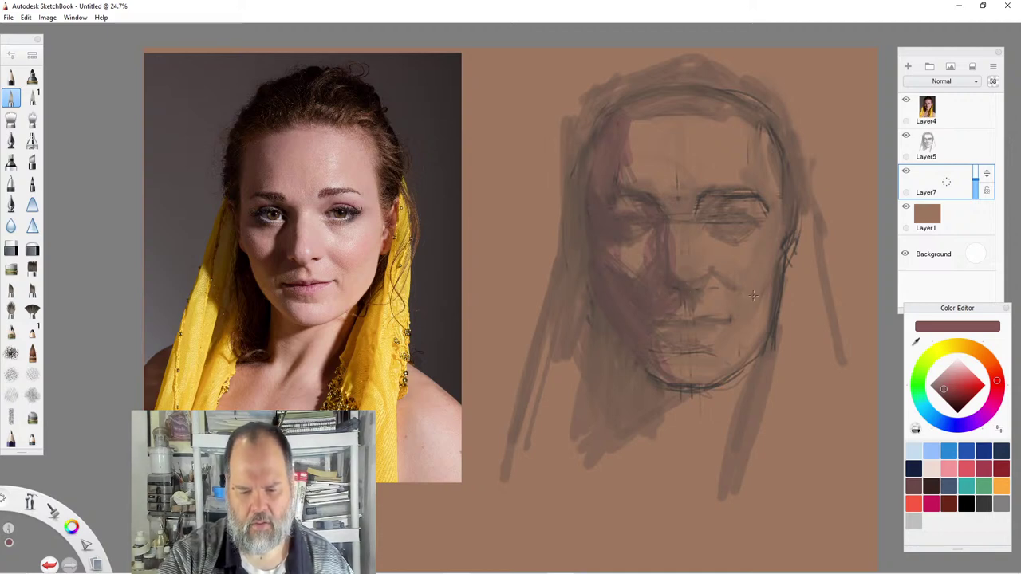
drag(717, 276, 738, 293)
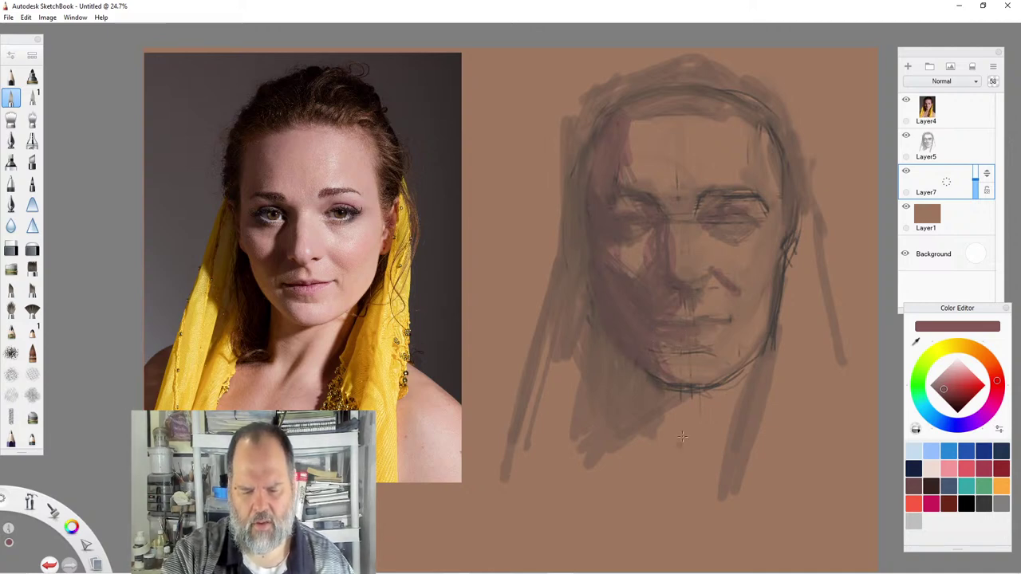
drag(626, 362, 654, 432)
mouse_move(671, 396)
mouse_down()
mouse_move(671, 412)
mouse_move(687, 402)
mouse_up()
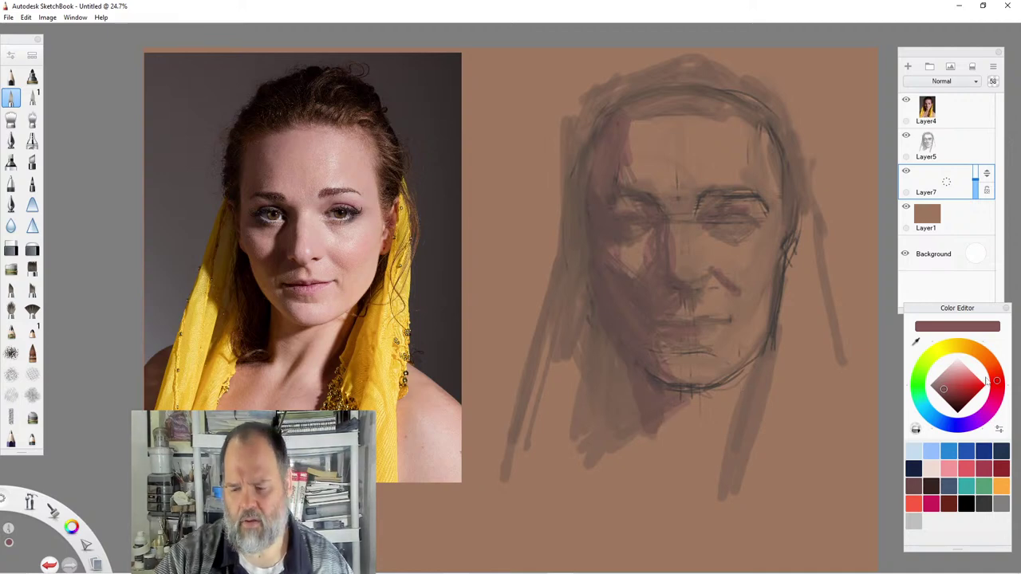
Switch to a darker reddish brown and deepen the neck shadow just under the shadow-side jaw.
click(995, 370)
click(953, 399)
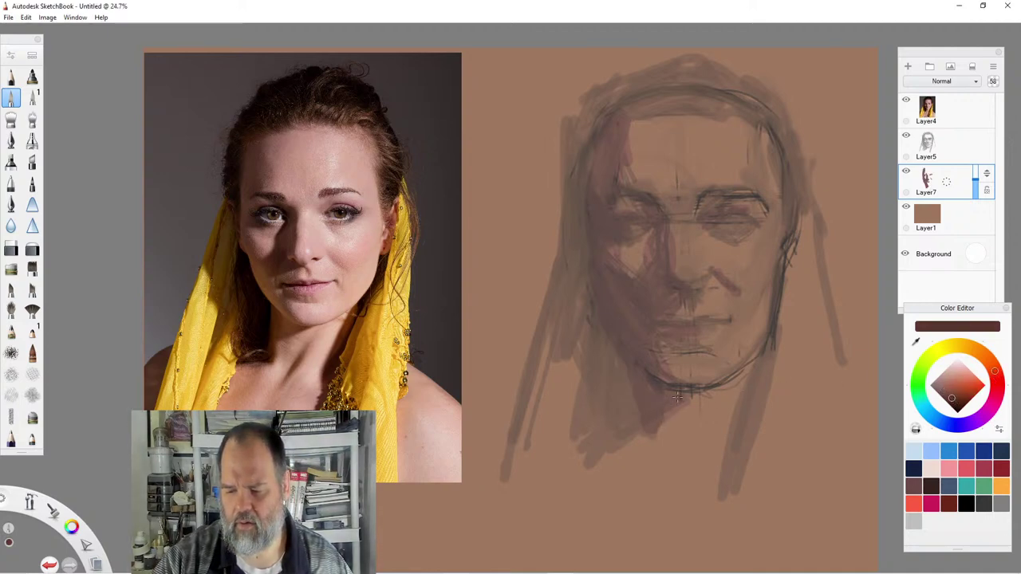
drag(642, 418, 636, 373)
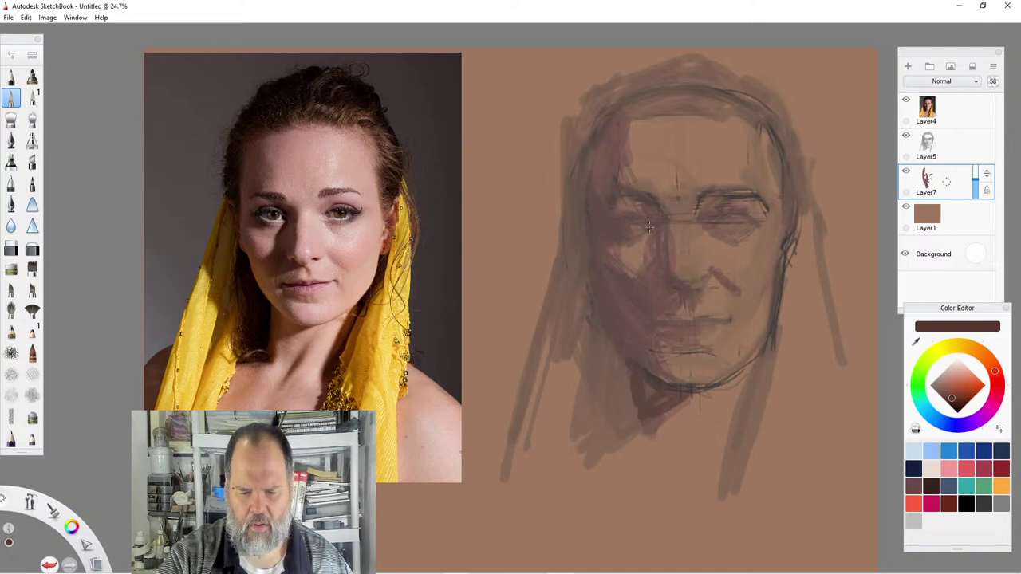
Darken the shadow-side eye socket and side of the nose, and brush the hair beside the shadow-side temple with the reddish brown.
mouse_move(646, 218)
mouse_down()
mouse_move(670, 222)
mouse_move(660, 277)
mouse_move(665, 227)
mouse_move(651, 254)
mouse_move(663, 234)
mouse_move(658, 306)
mouse_move(654, 264)
mouse_up()
drag(614, 230, 636, 217)
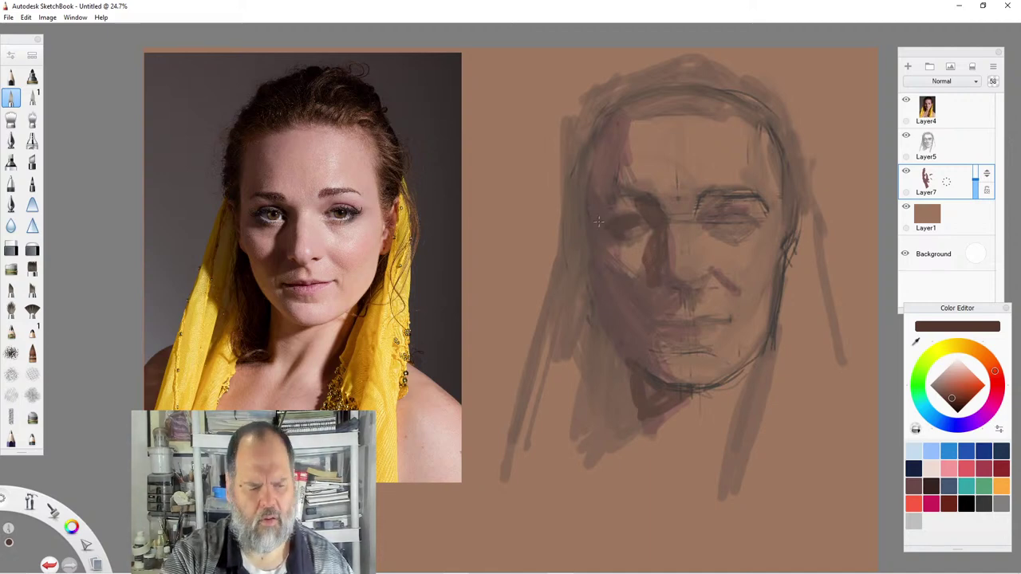
mouse_move(586, 220)
mouse_down()
mouse_move(581, 151)
mouse_move(568, 167)
mouse_move(592, 140)
mouse_move(595, 97)
mouse_up()
drag(589, 147, 606, 106)
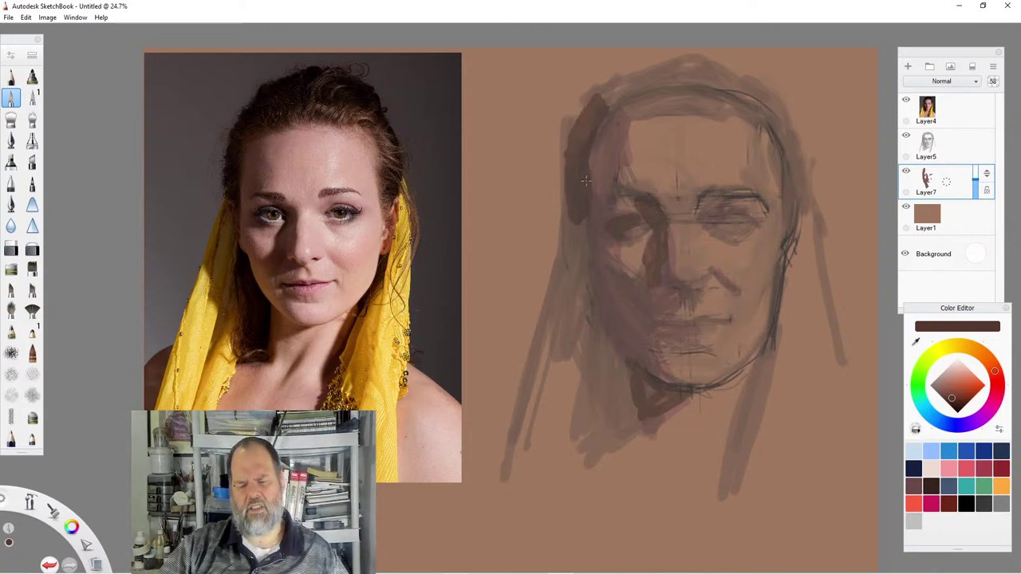
Fill the shadow behind and under the shadow-side jaw into the neck, and darken the hair edge beside the cheek.
drag(597, 305, 613, 335)
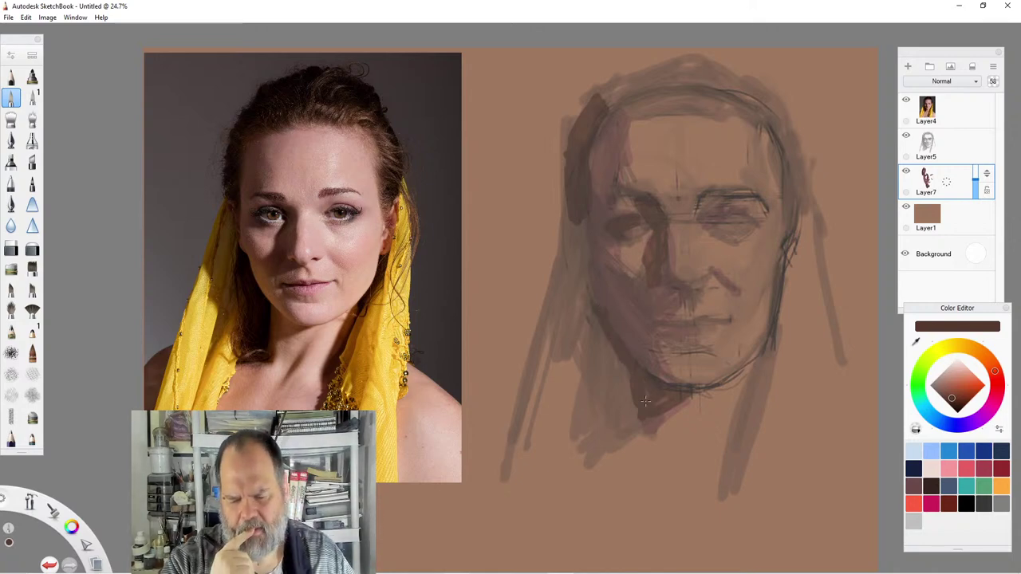
mouse_move(587, 354)
mouse_down()
mouse_move(593, 307)
mouse_move(620, 389)
mouse_up()
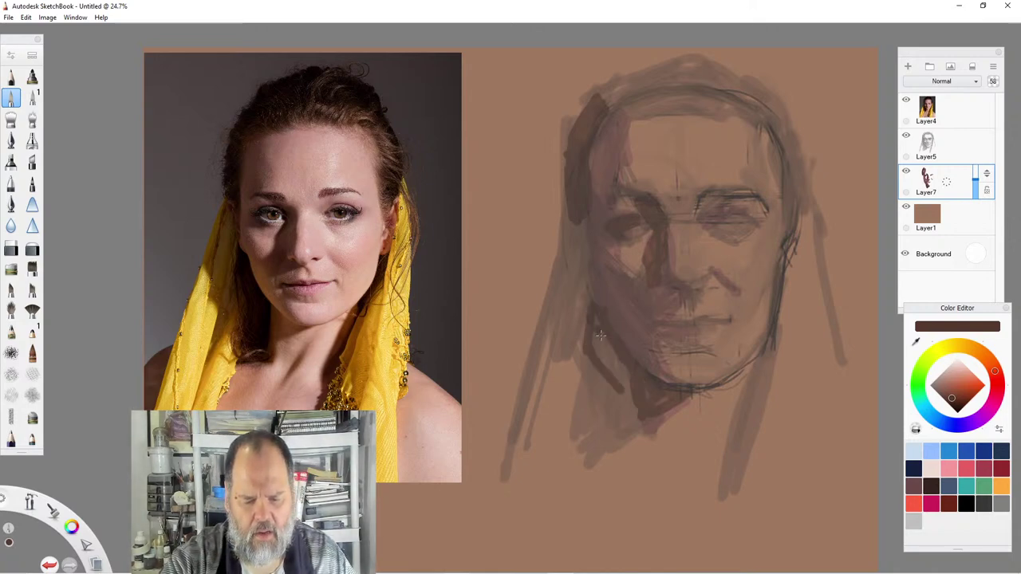
mouse_move(596, 334)
mouse_down()
mouse_move(625, 387)
mouse_move(625, 377)
mouse_up()
mouse_move(596, 322)
mouse_down()
mouse_move(616, 403)
mouse_move(614, 349)
mouse_up()
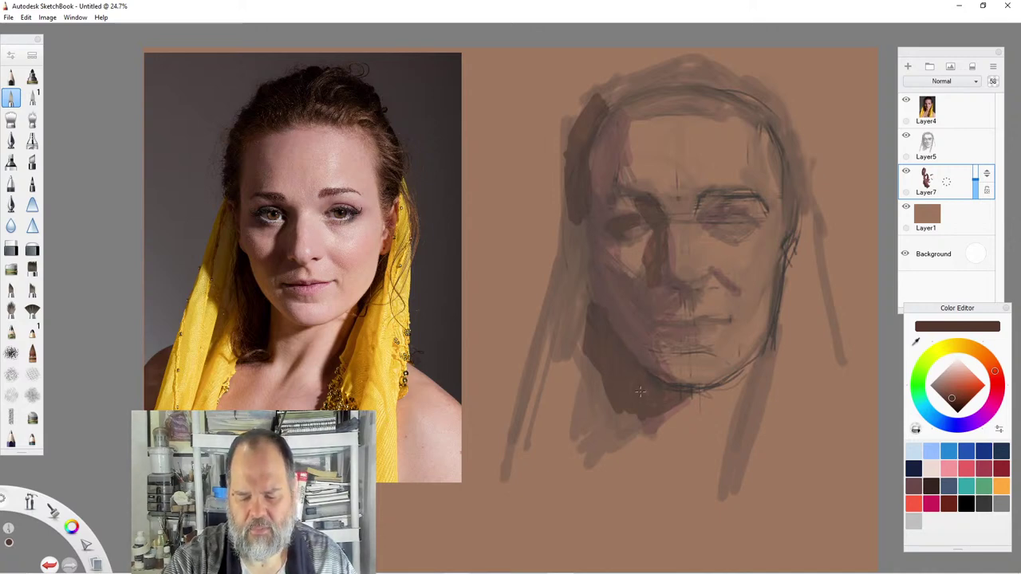
mouse_move(675, 396)
mouse_down()
mouse_move(685, 393)
mouse_move(627, 440)
mouse_up()
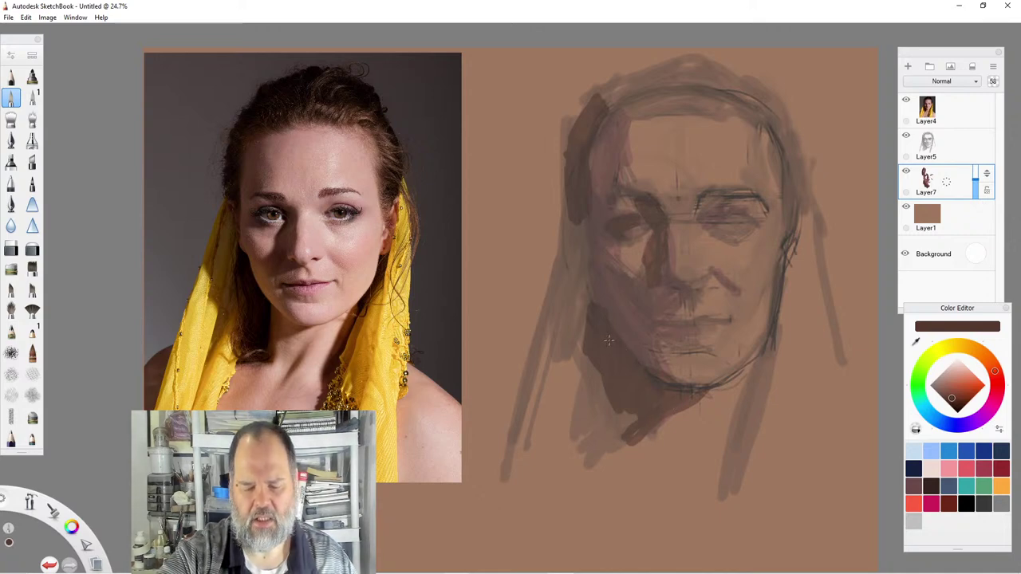
mouse_move(574, 223)
mouse_down()
mouse_move(558, 303)
mouse_move(580, 323)
mouse_move(586, 315)
mouse_up()
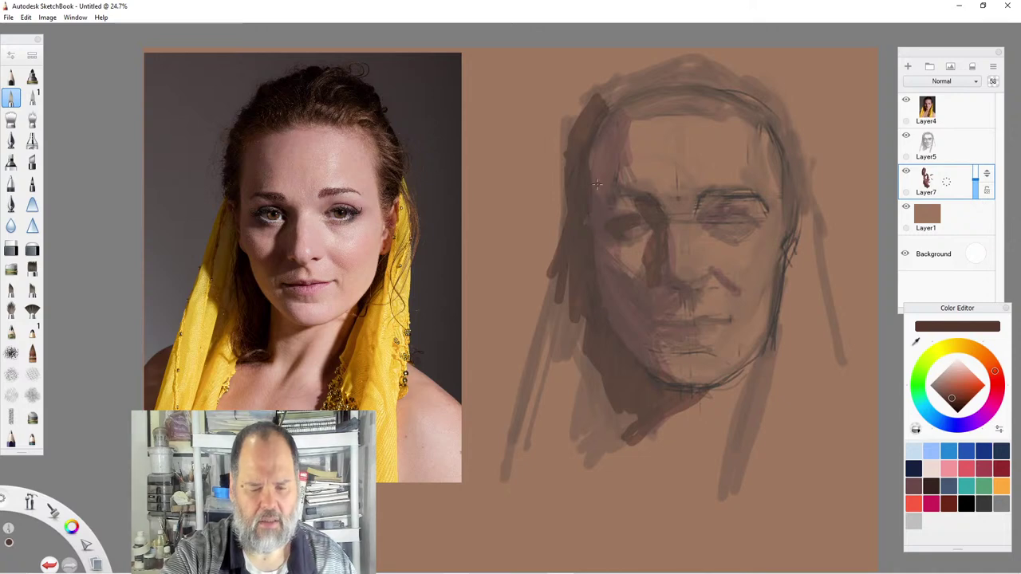
Glaze the reddish brown over the shadow side of the face from the cheek up to the temple and forehead edge.
drag(606, 240, 596, 185)
mouse_move(612, 302)
mouse_down()
mouse_move(605, 271)
mouse_move(636, 312)
mouse_move(643, 352)
mouse_move(630, 312)
mouse_move(648, 318)
mouse_move(636, 271)
mouse_up()
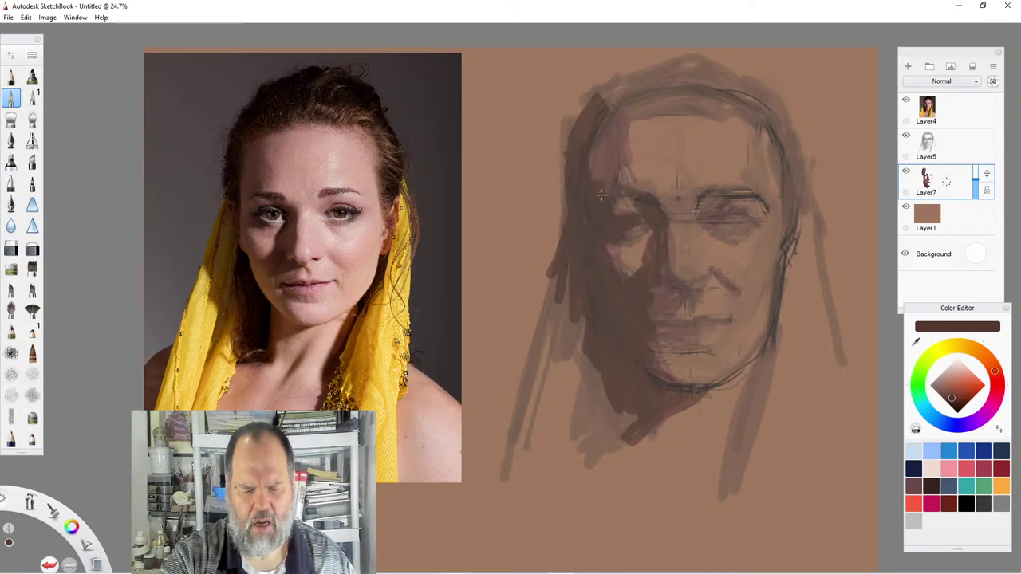
drag(590, 153, 596, 190)
drag(603, 130, 610, 175)
drag(613, 107, 609, 168)
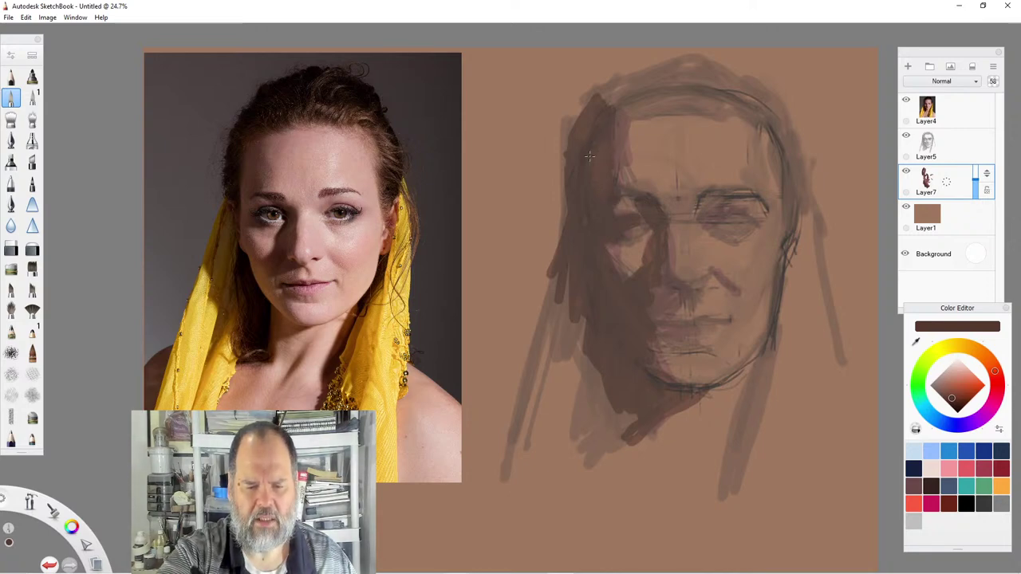
Block in the hair from the shadow-side hairline above the forehead down to below the cheek.
drag(618, 126, 666, 80)
drag(611, 104, 641, 83)
mouse_move(603, 104)
mouse_down()
mouse_move(627, 86)
mouse_move(612, 86)
mouse_up()
drag(566, 202, 555, 252)
drag(557, 274, 542, 323)
drag(549, 308, 582, 341)
drag(566, 282, 582, 335)
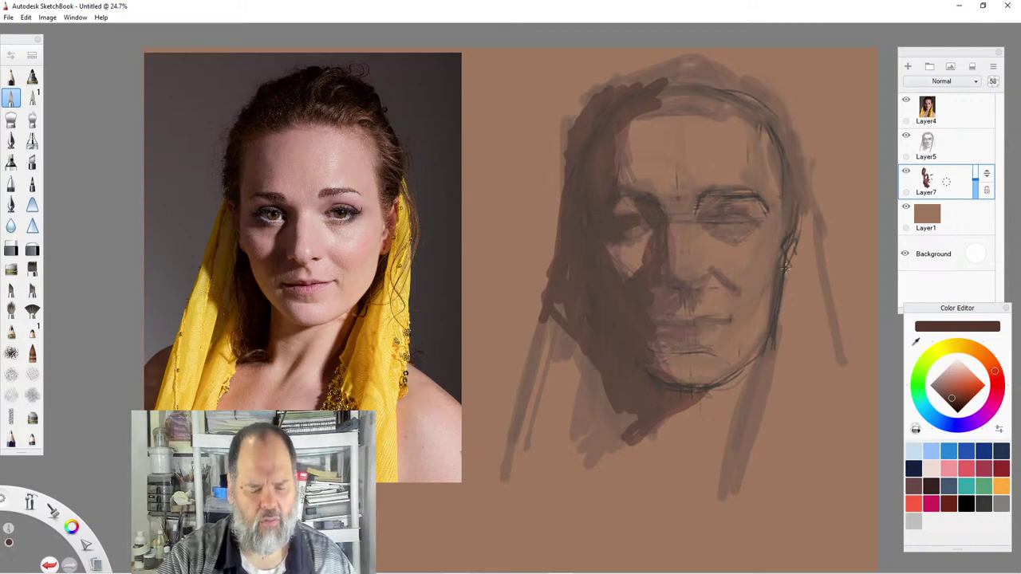
Darken the hair edge along the lit-side jaw, the underside of the nose and the lit-side eye socket.
drag(788, 262, 769, 349)
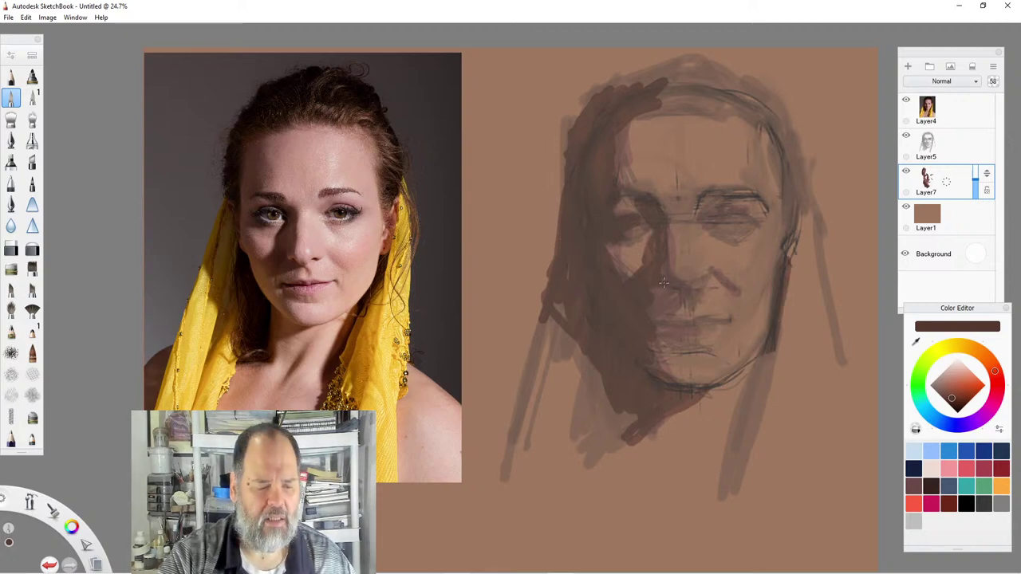
mouse_move(657, 293)
mouse_down()
mouse_move(678, 289)
mouse_move(674, 275)
mouse_move(670, 303)
mouse_move(692, 296)
mouse_move(685, 286)
mouse_up()
click(697, 270)
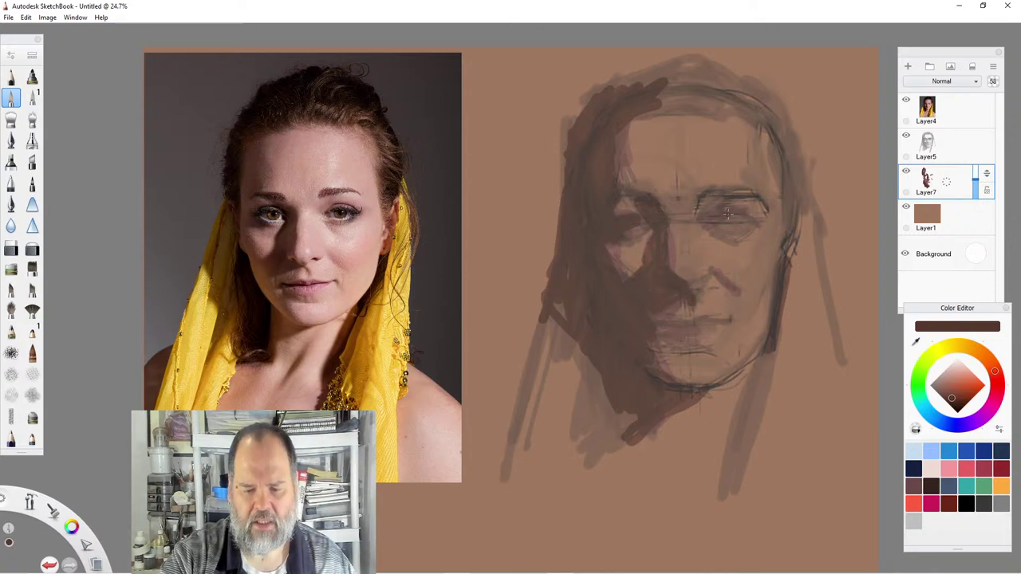
drag(714, 217, 724, 225)
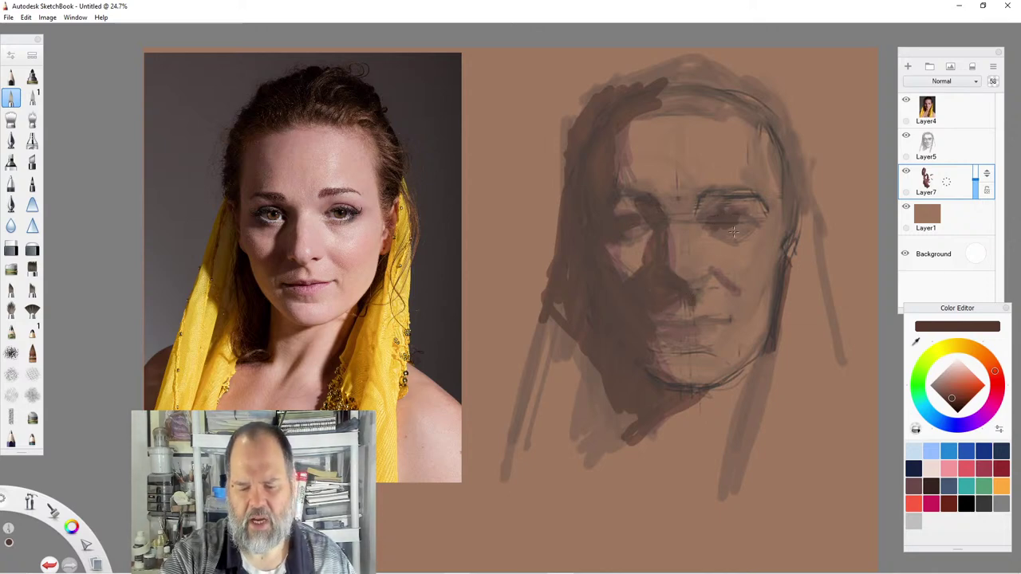
Fill the hair across the top of the head, from the forehead hairline up to the crown.
drag(724, 116, 656, 99)
drag(702, 111, 647, 112)
drag(731, 121, 697, 117)
mouse_move(591, 103)
mouse_down()
mouse_move(563, 148)
mouse_move(690, 59)
mouse_up()
mouse_move(638, 85)
mouse_down()
mouse_move(718, 64)
mouse_move(739, 99)
mouse_up()
drag(701, 82, 743, 100)
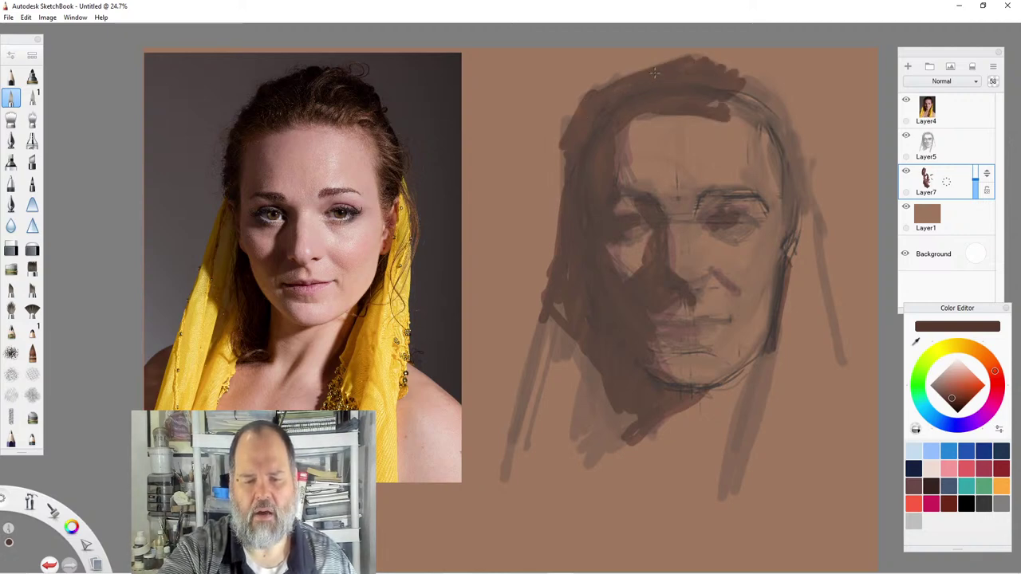
Extend the reddish-brown hair down the lit side past the ear and along the jaw towards the chin.
mouse_move(712, 56)
mouse_down()
mouse_move(775, 99)
mouse_move(729, 107)
mouse_move(730, 118)
mouse_move(763, 111)
mouse_move(787, 137)
mouse_up()
mouse_move(774, 100)
mouse_down()
mouse_move(804, 172)
mouse_move(796, 179)
mouse_up()
drag(767, 138, 786, 223)
mouse_move(780, 182)
mouse_down()
mouse_move(795, 230)
mouse_move(800, 200)
mouse_up()
mouse_move(782, 107)
mouse_down()
mouse_move(810, 184)
mouse_move(793, 272)
mouse_up()
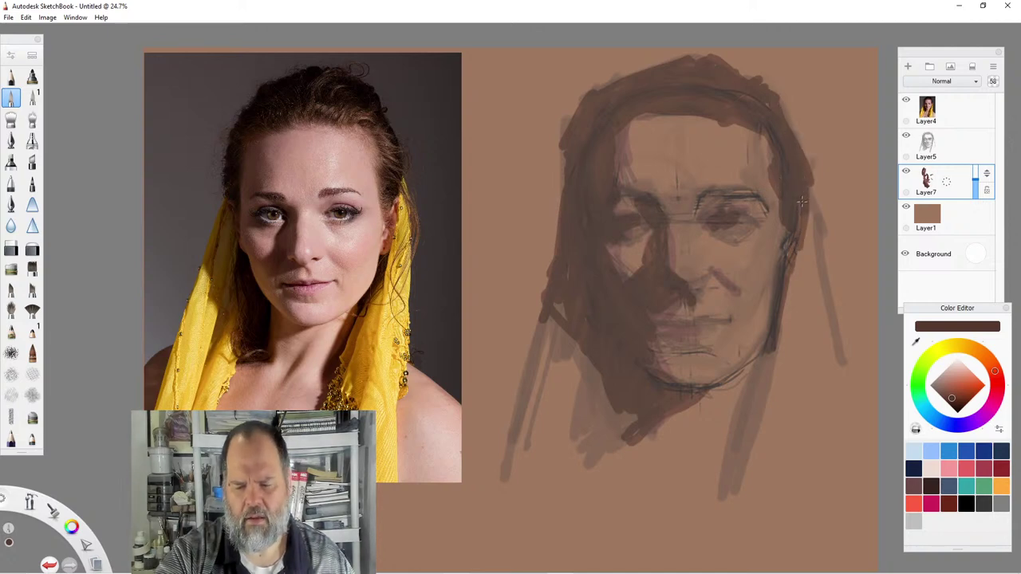
drag(786, 228, 783, 254)
drag(781, 311, 782, 330)
drag(782, 228, 791, 231)
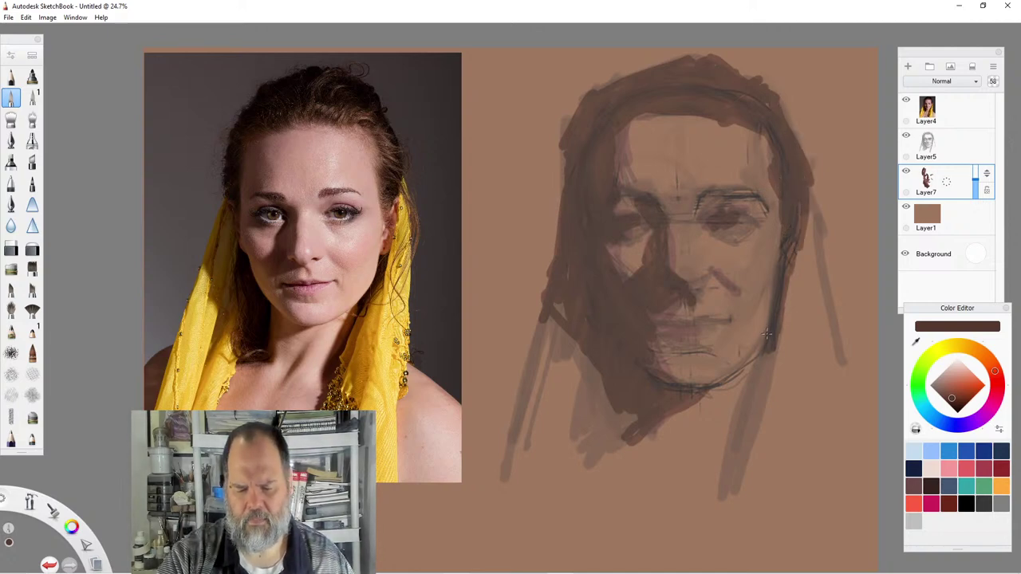
drag(761, 348, 739, 375)
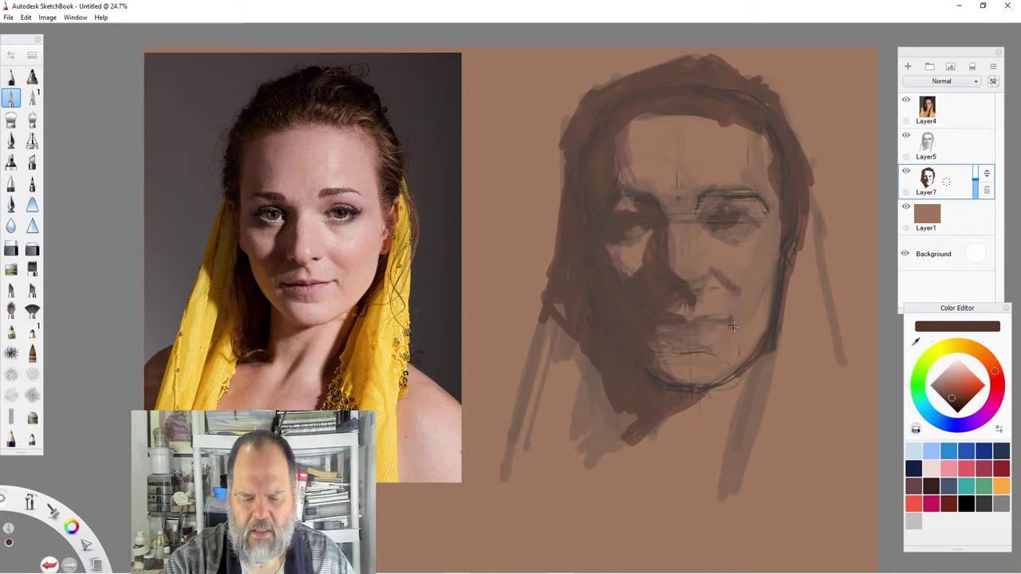
Darken the mouth, the eyes and eyebrows, and the shadow below the lower lip.
drag(708, 322, 661, 335)
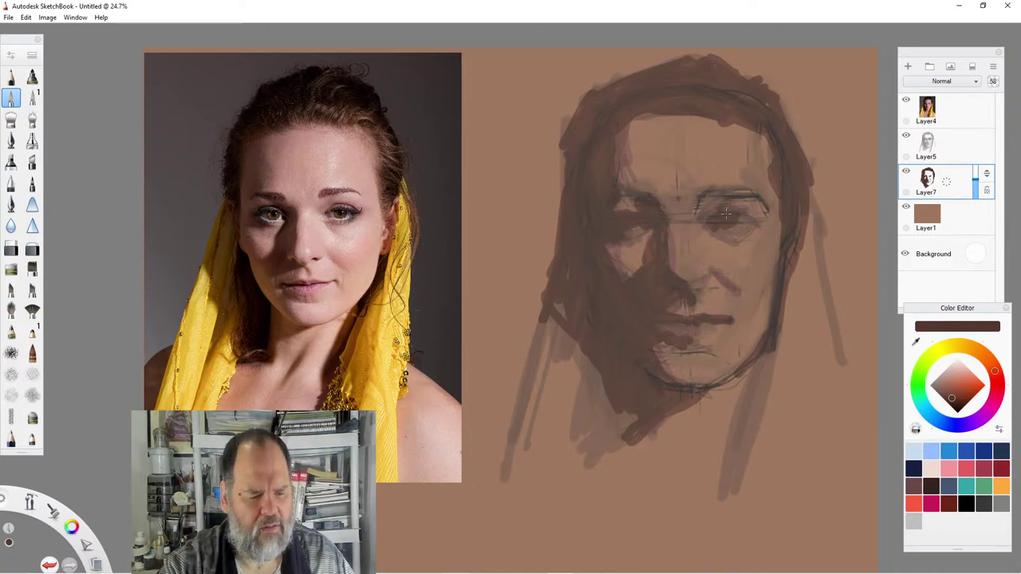
mouse_move(738, 223)
mouse_down()
mouse_move(723, 195)
mouse_move(726, 193)
mouse_up()
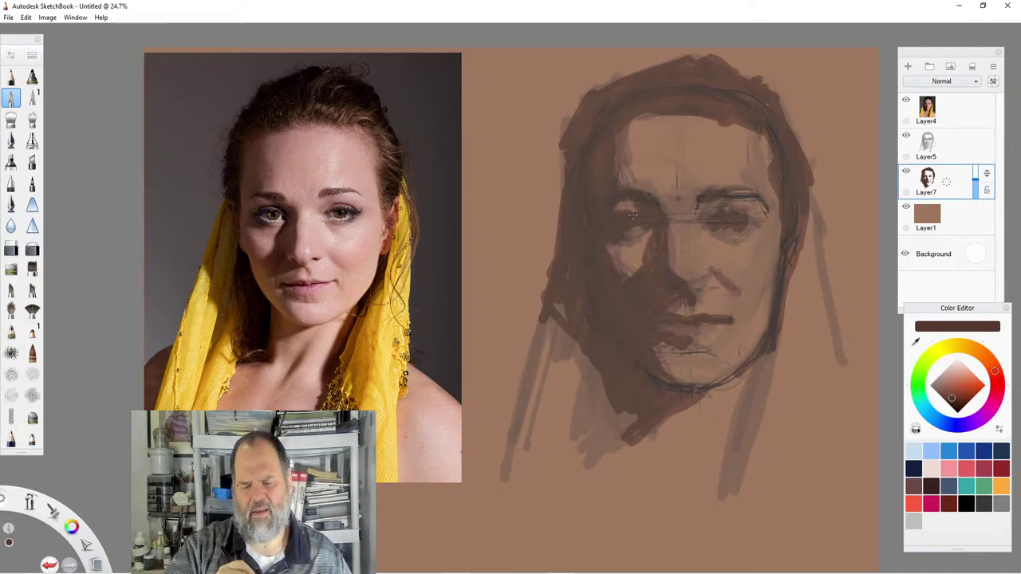
drag(655, 338, 701, 348)
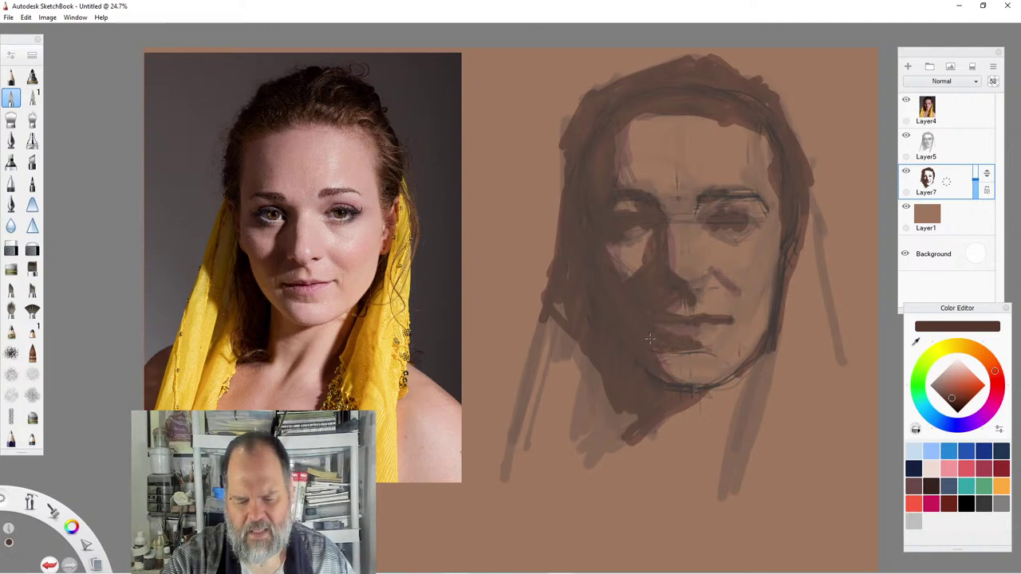
Brush in the lit-side neck and scarf edges, and extend the neck shadow downward on the shadow side.
drag(718, 386, 675, 488)
drag(771, 351, 734, 451)
drag(766, 356, 726, 442)
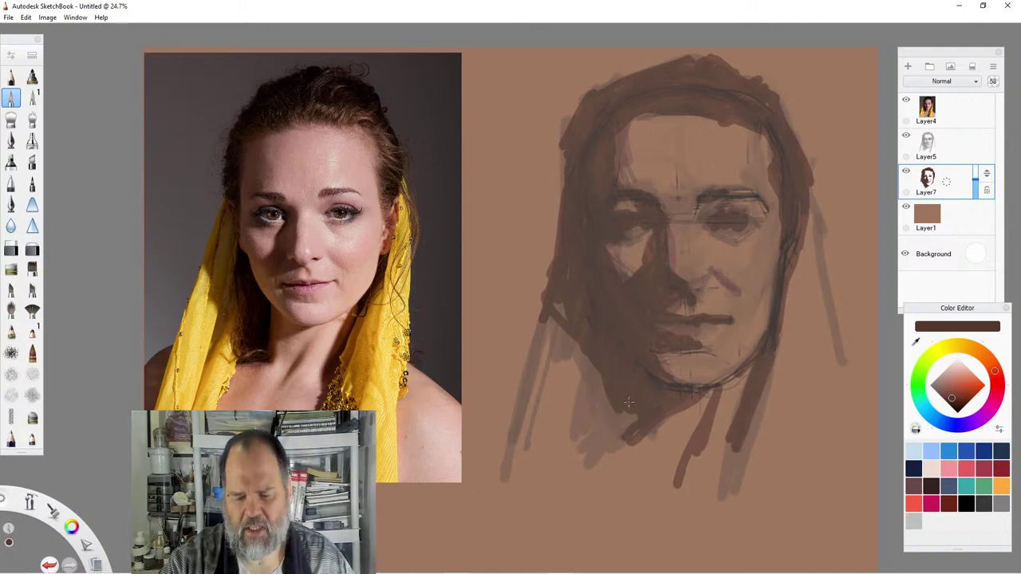
mouse_move(614, 401)
mouse_down()
mouse_move(608, 441)
mouse_move(614, 422)
mouse_up()
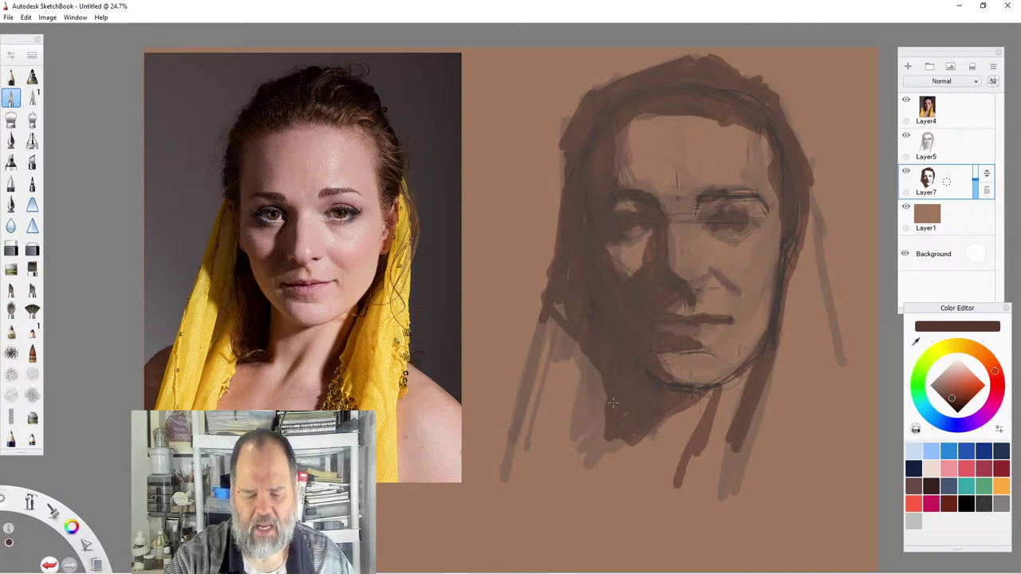
drag(611, 379, 597, 443)
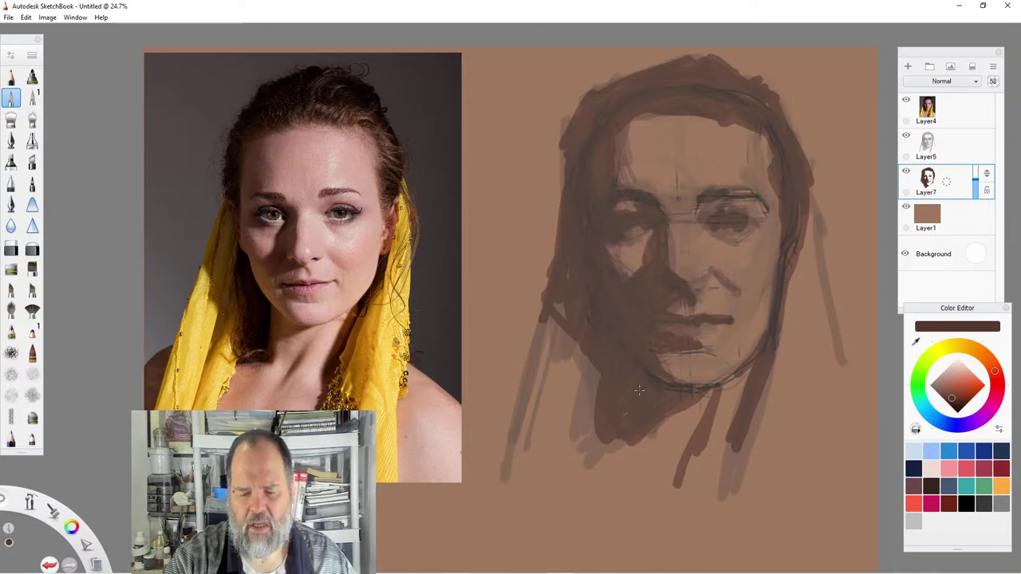
mouse_move(803, 209)
mouse_down()
mouse_move(805, 250)
mouse_move(787, 315)
mouse_move(807, 258)
mouse_move(843, 390)
mouse_up()
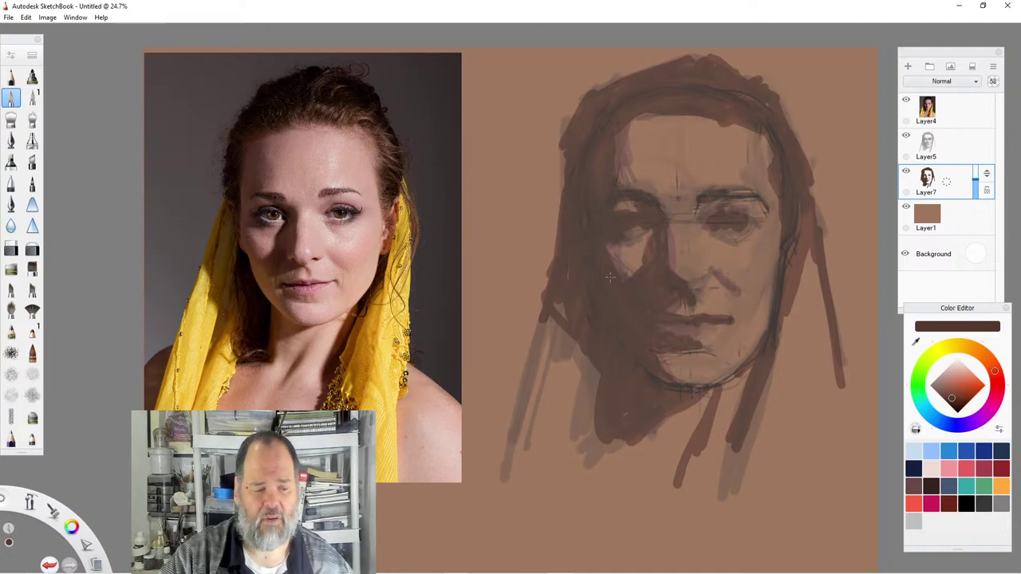
Fill the hair hanging beside the neck on the shadow side, and darken the hairline along the top of the forehead.
drag(563, 296, 564, 391)
drag(567, 338, 584, 438)
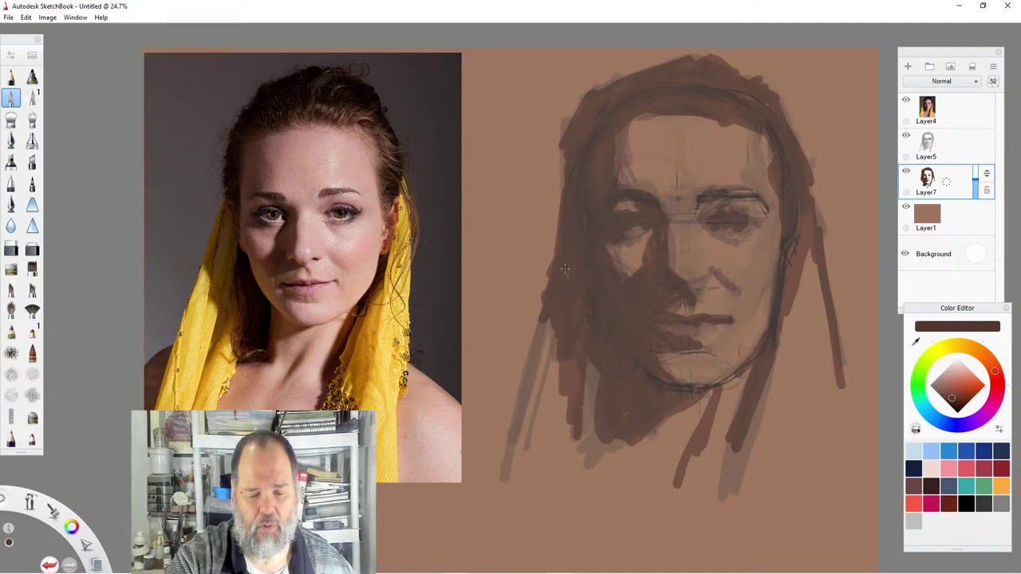
drag(579, 358, 596, 448)
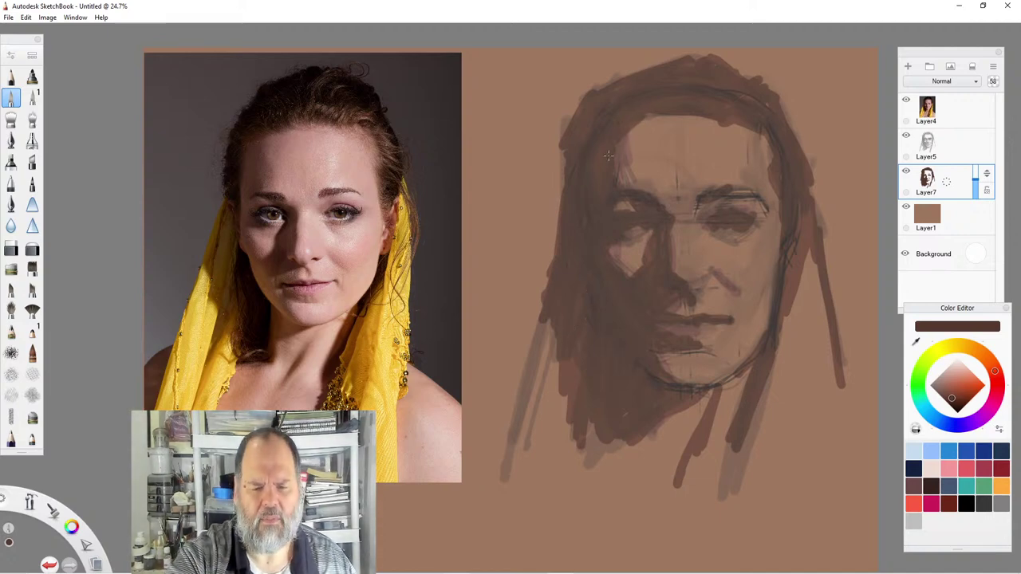
mouse_move(626, 138)
mouse_down()
mouse_move(646, 123)
mouse_move(700, 120)
mouse_up()
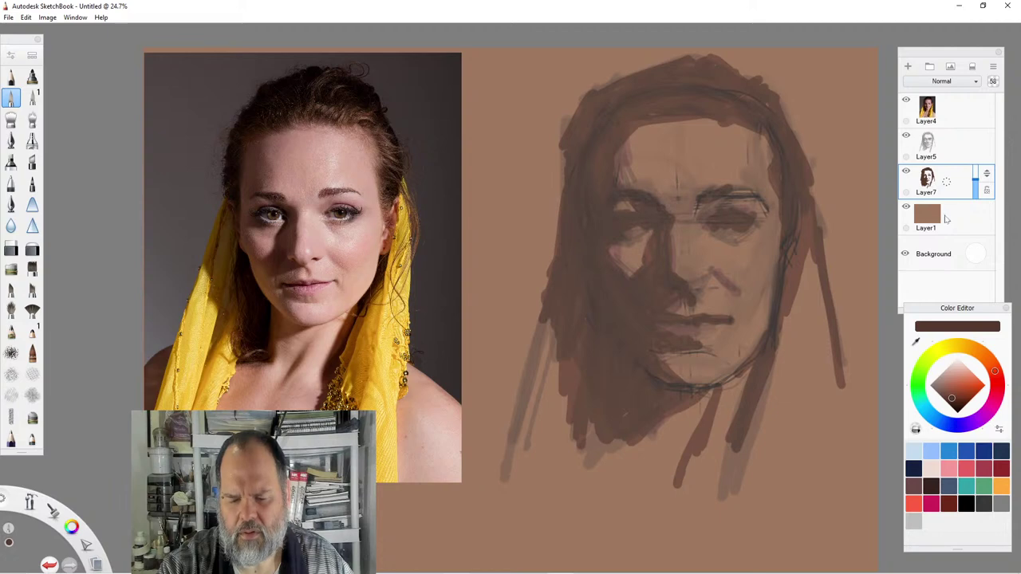
Merge the Layer5 drawing into Layer7, and add a new empty layer above it with opacity 38.
click(943, 146)
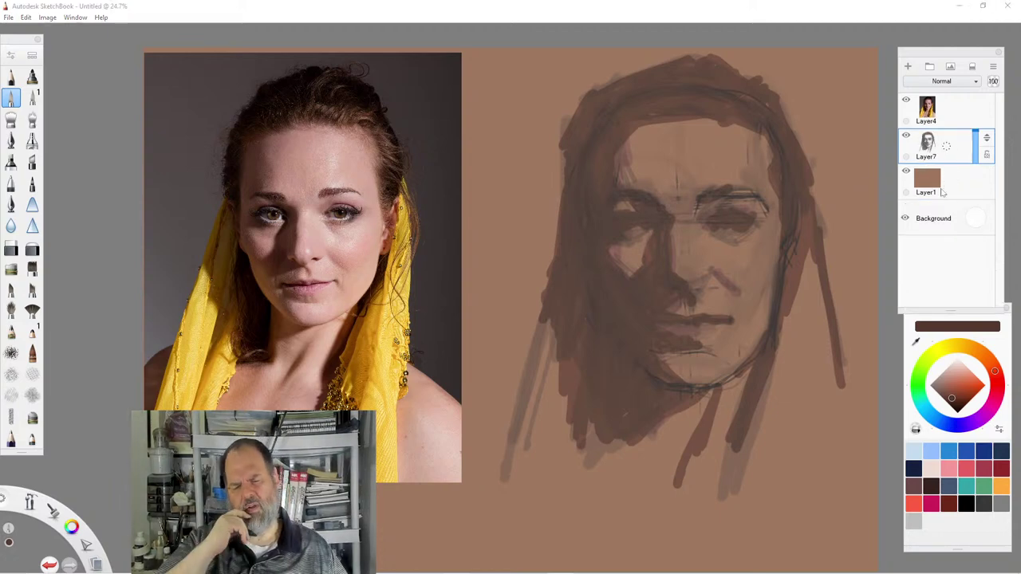
mouse_move(947, 147)
mouse_down()
mouse_move(950, 117)
mouse_move(971, 151)
mouse_move(963, 156)
mouse_up()
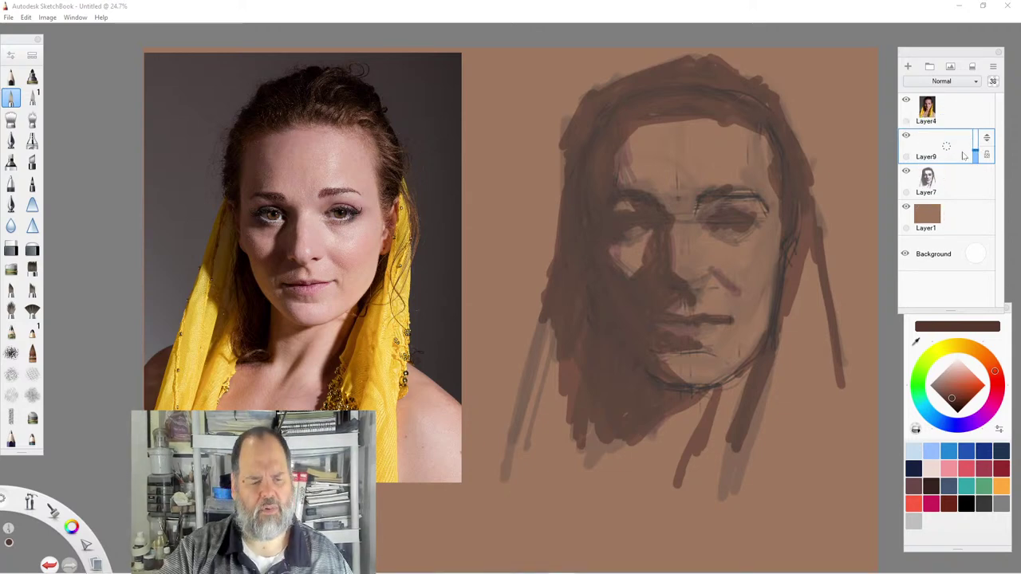
Choose a light pink, adjust it to a more saturated salmon, and block in the light across the forehead.
click(961, 372)
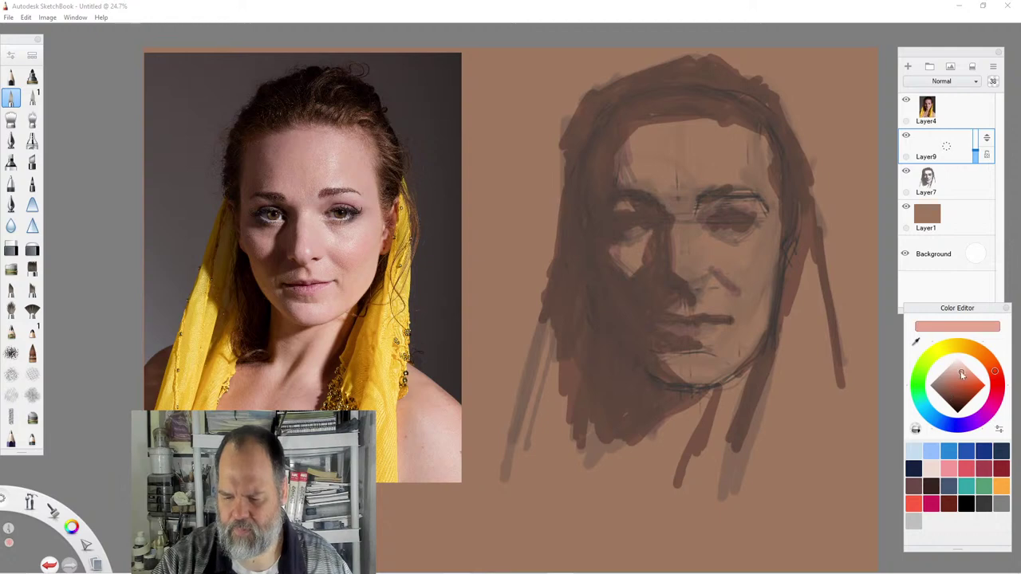
drag(656, 140, 706, 128)
click(964, 377)
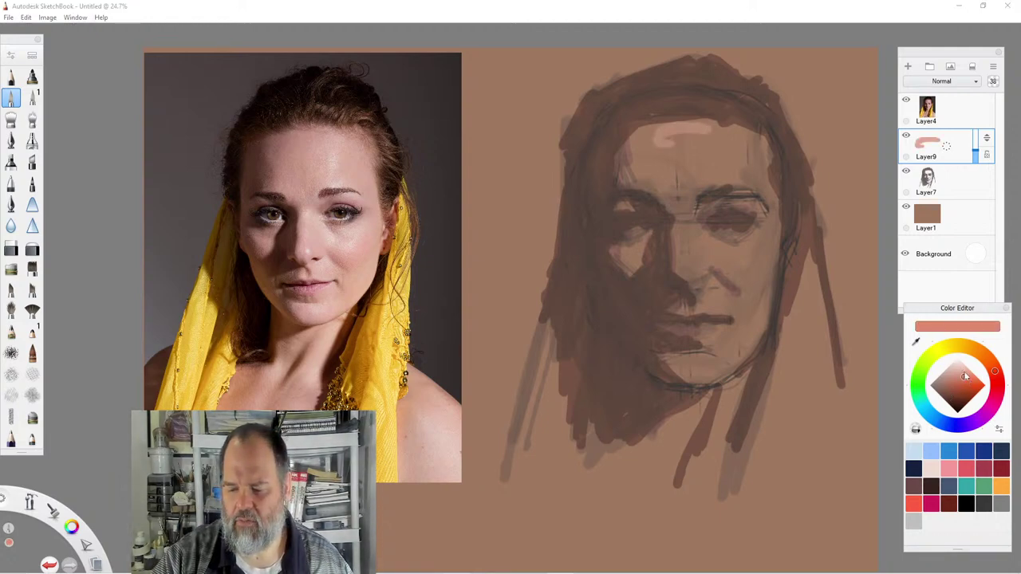
mouse_move(653, 131)
mouse_down()
mouse_move(728, 121)
mouse_move(740, 137)
mouse_up()
mouse_move(678, 119)
mouse_down()
mouse_move(648, 131)
mouse_move(695, 164)
mouse_move(732, 142)
mouse_up()
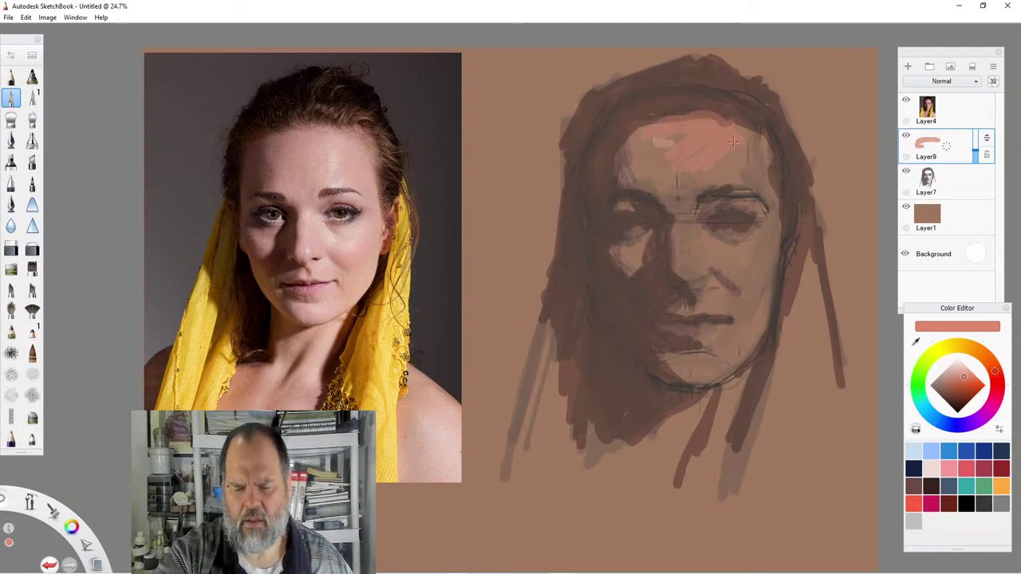
mouse_move(668, 150)
mouse_down()
mouse_move(654, 171)
mouse_move(645, 145)
mouse_move(697, 128)
mouse_up()
Paint the salmon light down the nose bridge, on the shadow-side cheek patch and between the eyebrows.
mouse_move(695, 209)
mouse_down()
mouse_move(678, 199)
mouse_move(682, 249)
mouse_up()
drag(687, 187, 693, 271)
drag(675, 213, 678, 260)
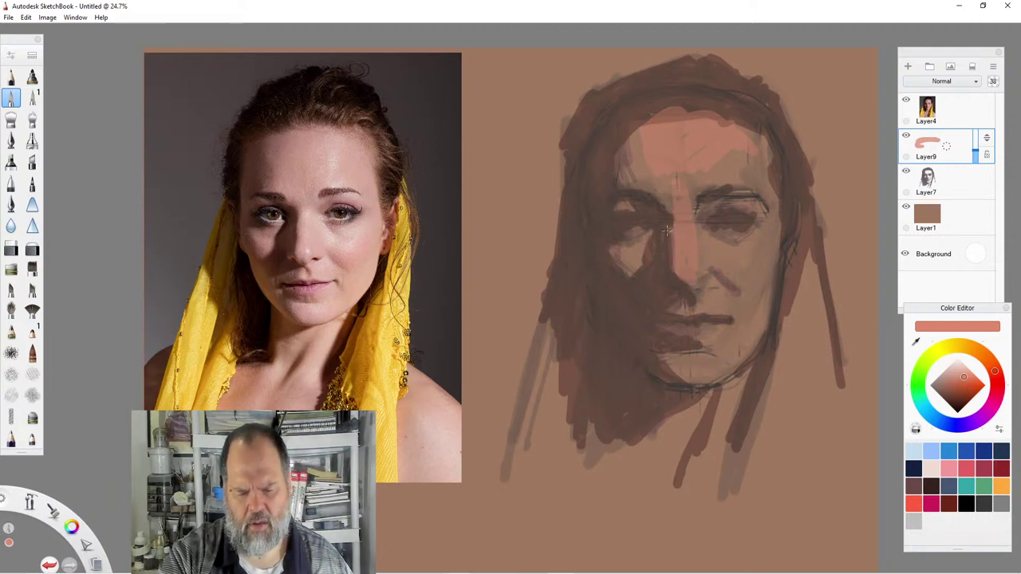
mouse_move(618, 250)
mouse_down()
mouse_move(613, 239)
mouse_move(635, 255)
mouse_up()
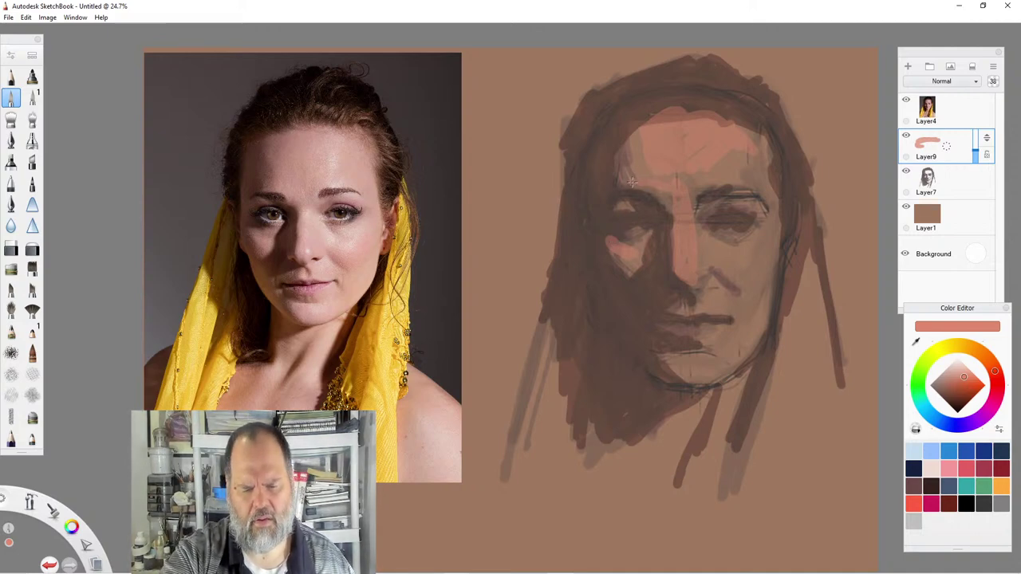
drag(667, 205, 653, 193)
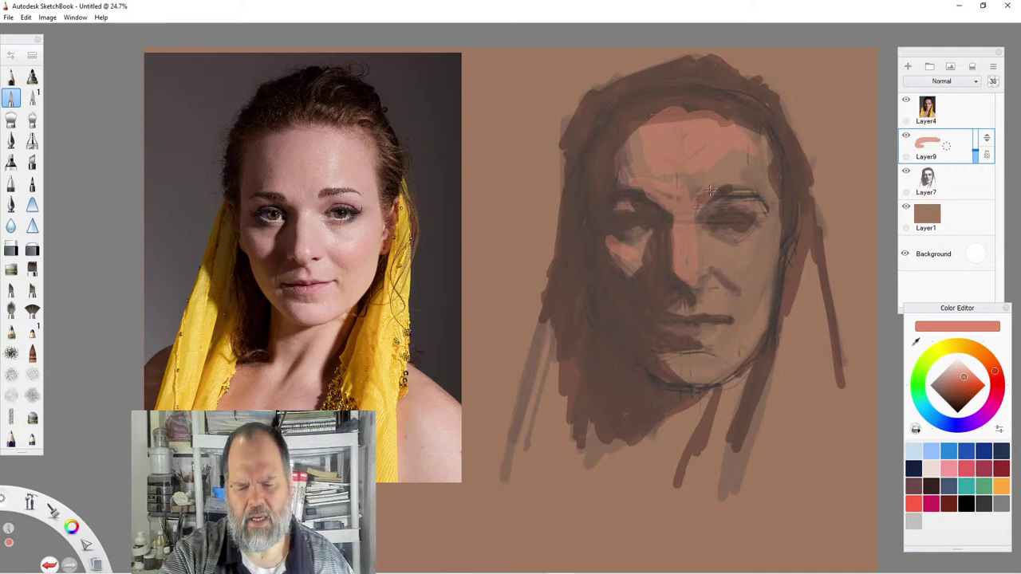
Block in the salmon light along the upper forehead, brow, side of the nose, lit-side cheek and upper eyelid.
drag(710, 191, 701, 177)
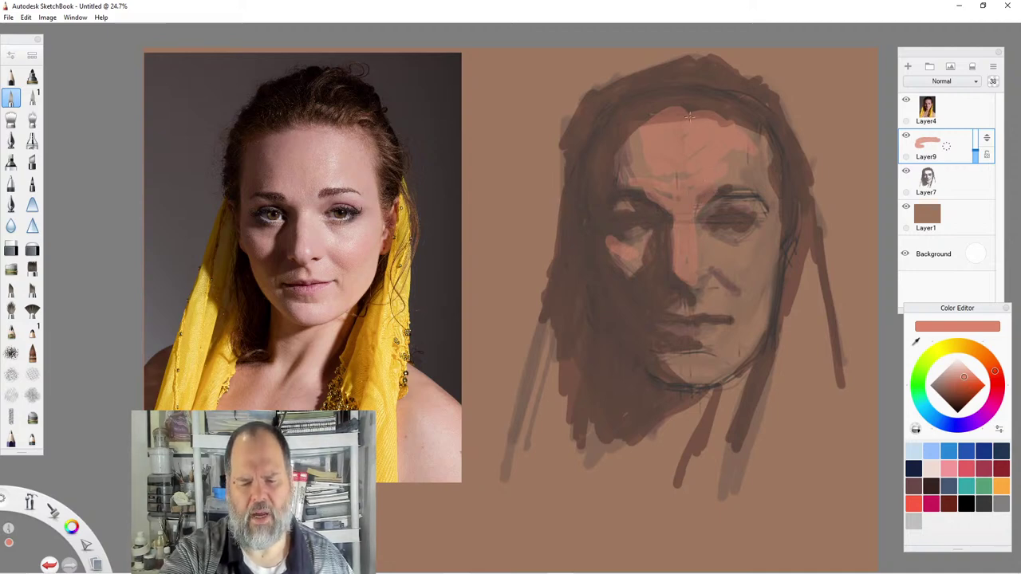
drag(689, 116, 634, 128)
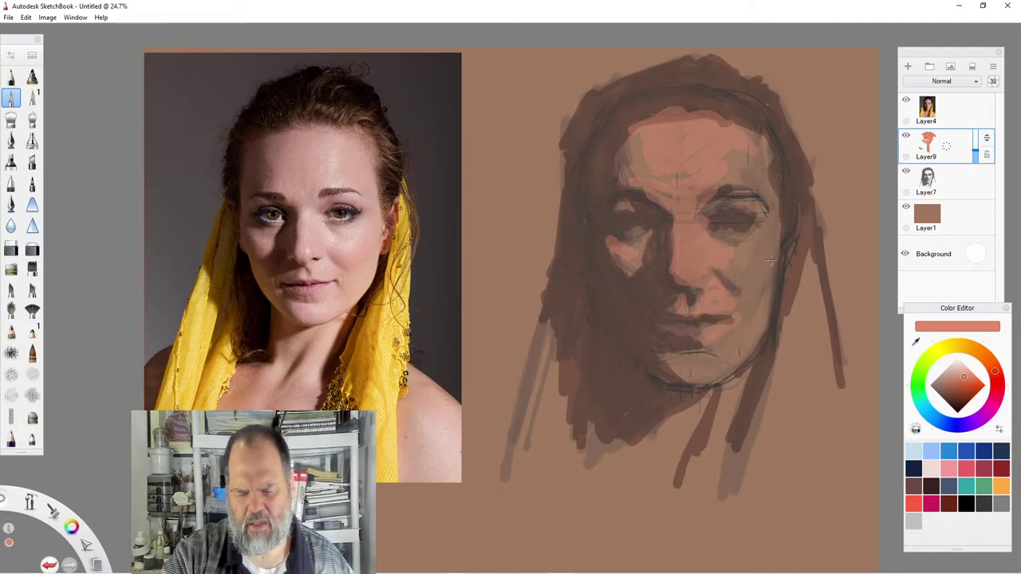
mouse_move(728, 234)
mouse_down()
mouse_move(764, 222)
mouse_move(745, 254)
mouse_up()
drag(758, 181, 737, 203)
drag(751, 159, 731, 195)
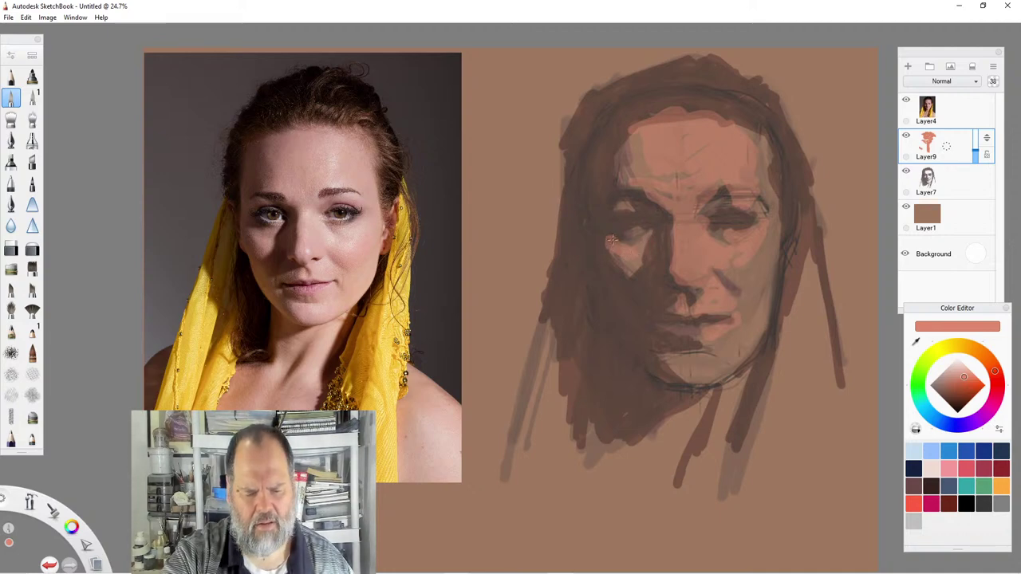
Refine the salmon patch on the shadow-side cheek and block in the light on the chin and lit-side jaw.
drag(613, 240, 628, 268)
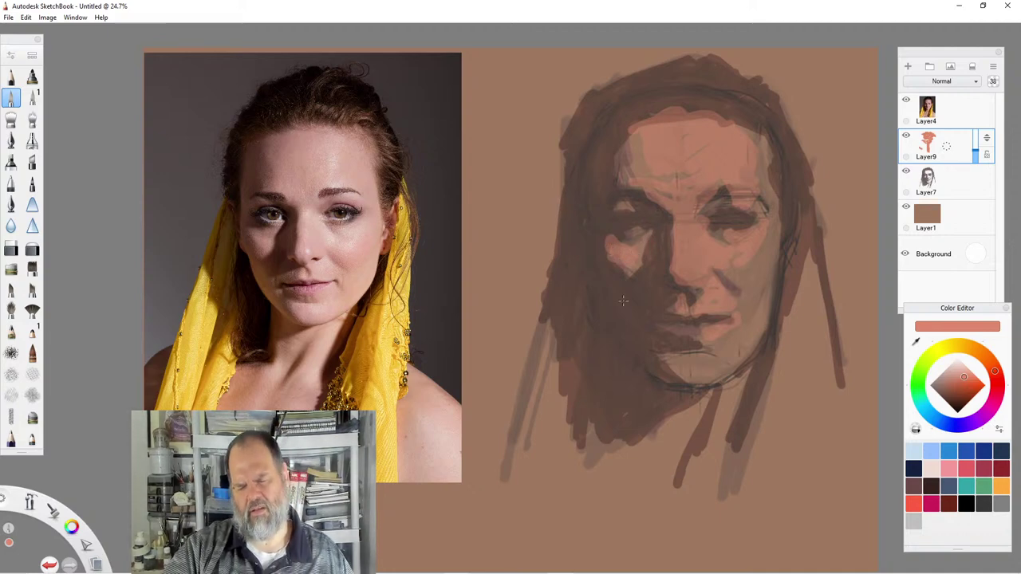
drag(721, 353, 693, 361)
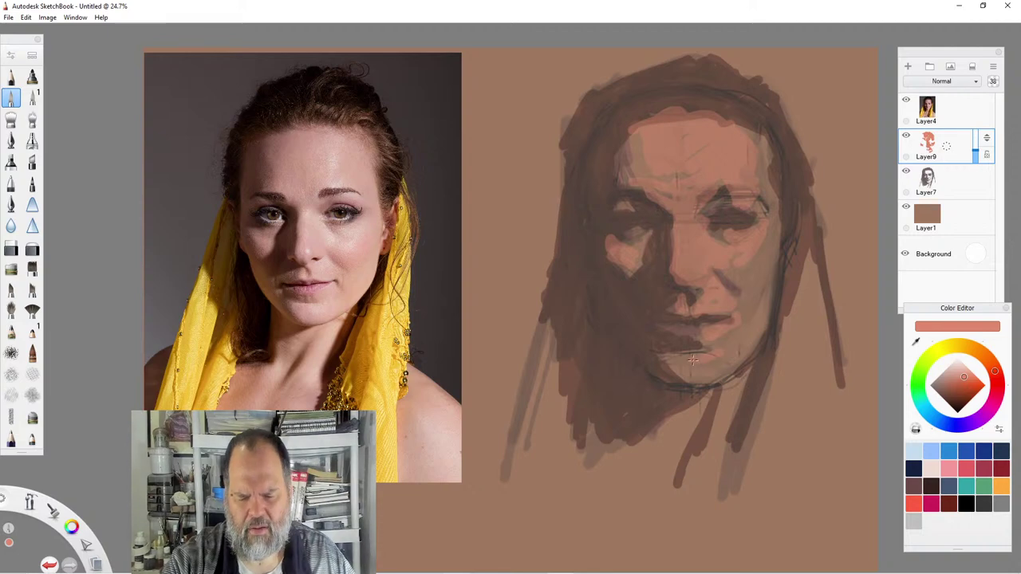
mouse_move(758, 313)
mouse_down()
mouse_move(735, 329)
mouse_move(754, 307)
mouse_move(721, 351)
mouse_move(753, 311)
mouse_move(690, 375)
mouse_up()
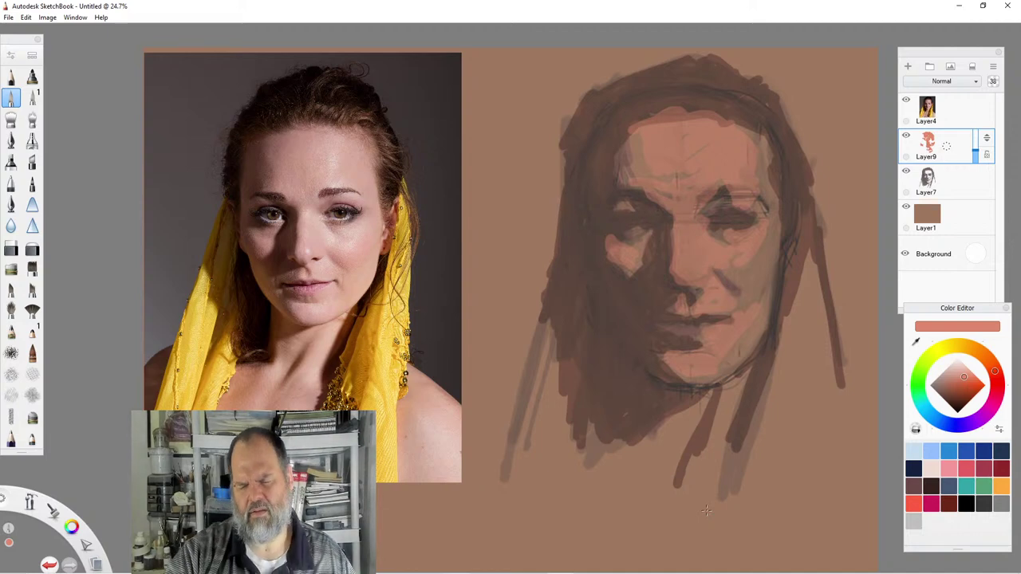
Fill the lit part of the neck below the jaw with salmon, from the chin line down beside the hair.
drag(674, 419, 753, 362)
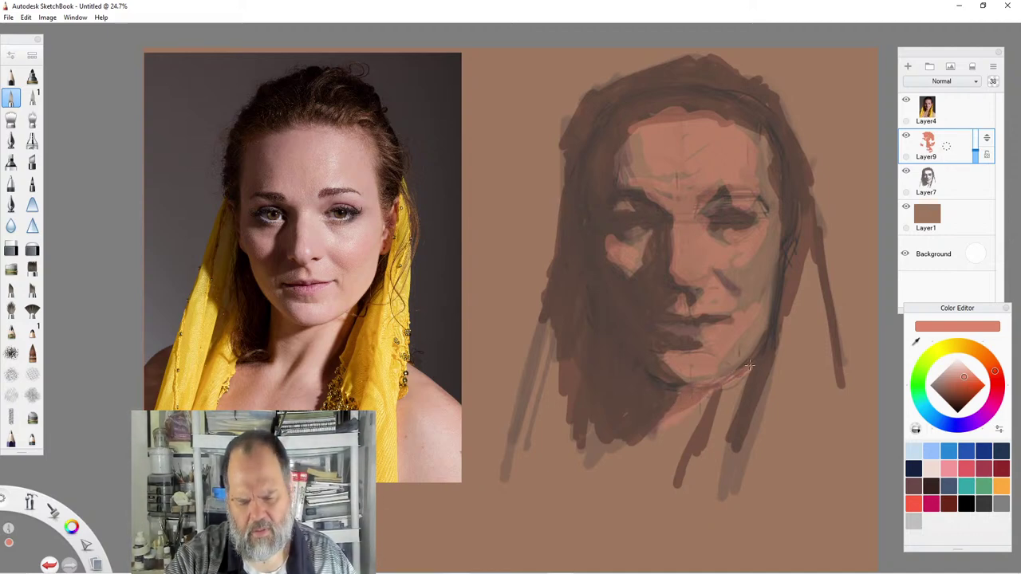
drag(723, 400, 737, 384)
drag(684, 427, 719, 394)
mouse_move(665, 443)
mouse_down()
mouse_move(716, 402)
mouse_move(646, 451)
mouse_move(675, 399)
mouse_up()
drag(649, 427, 686, 388)
drag(668, 450, 654, 462)
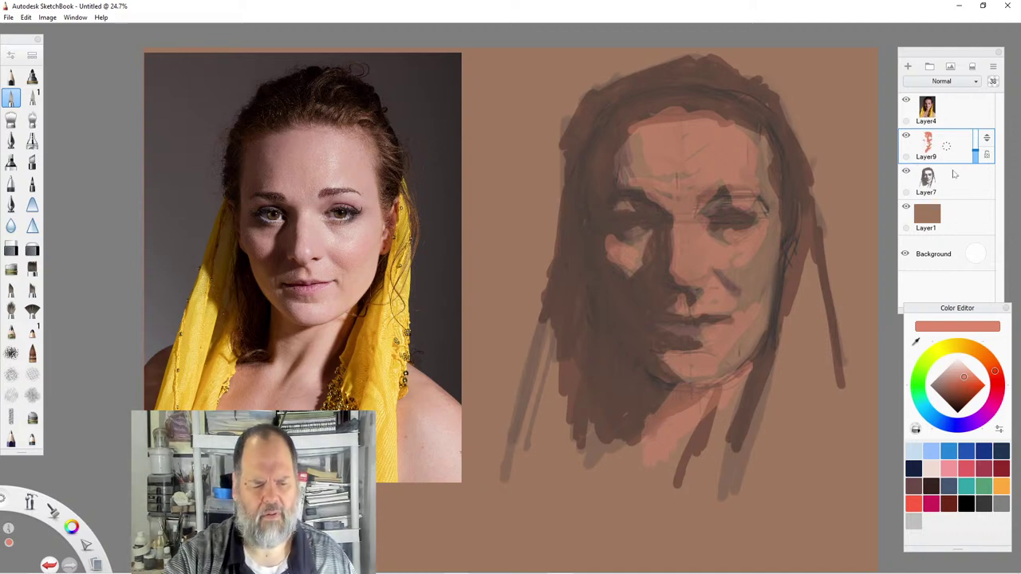
Choose a dark reddish brown and reinforce the shadows around the shadow-side cheek, hairline, lit-side temple and under the lit-side eye.
click(951, 395)
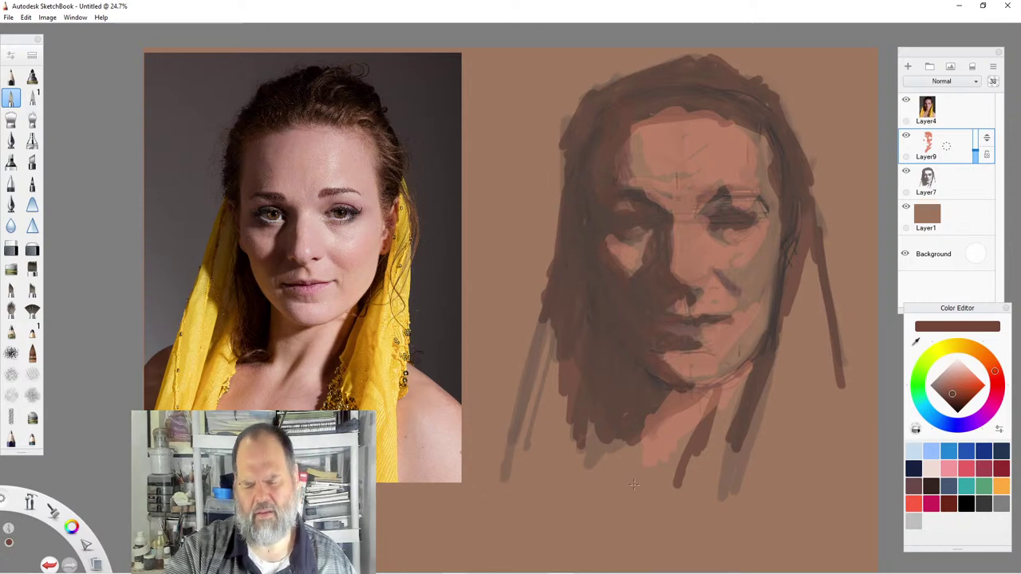
drag(607, 236, 632, 283)
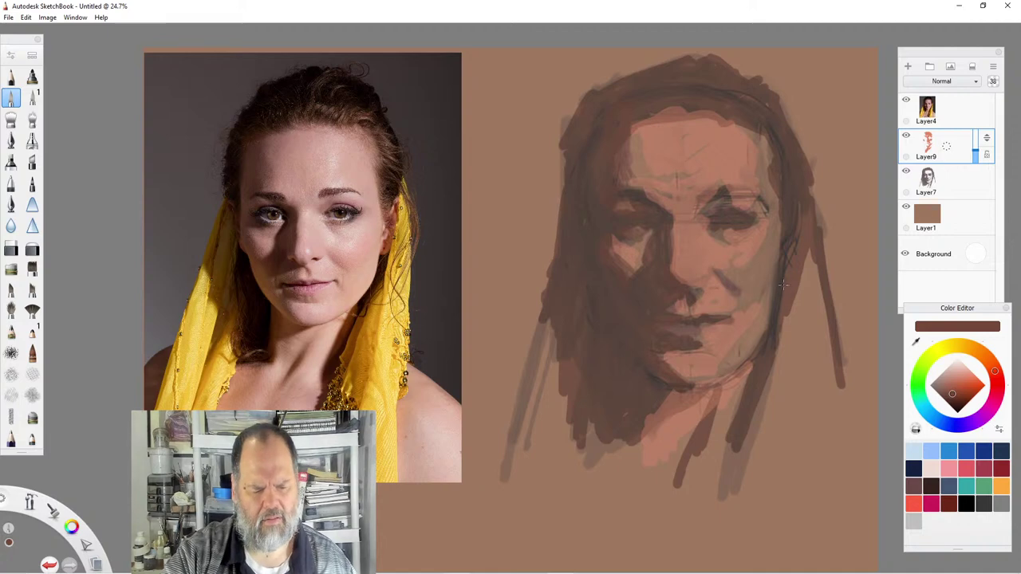
drag(758, 128, 768, 170)
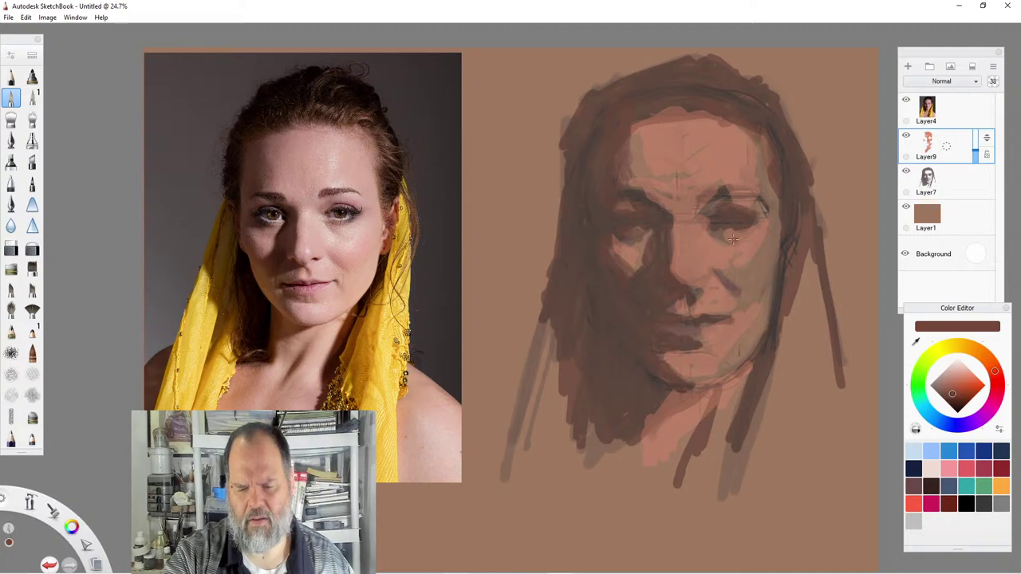
drag(720, 233, 750, 233)
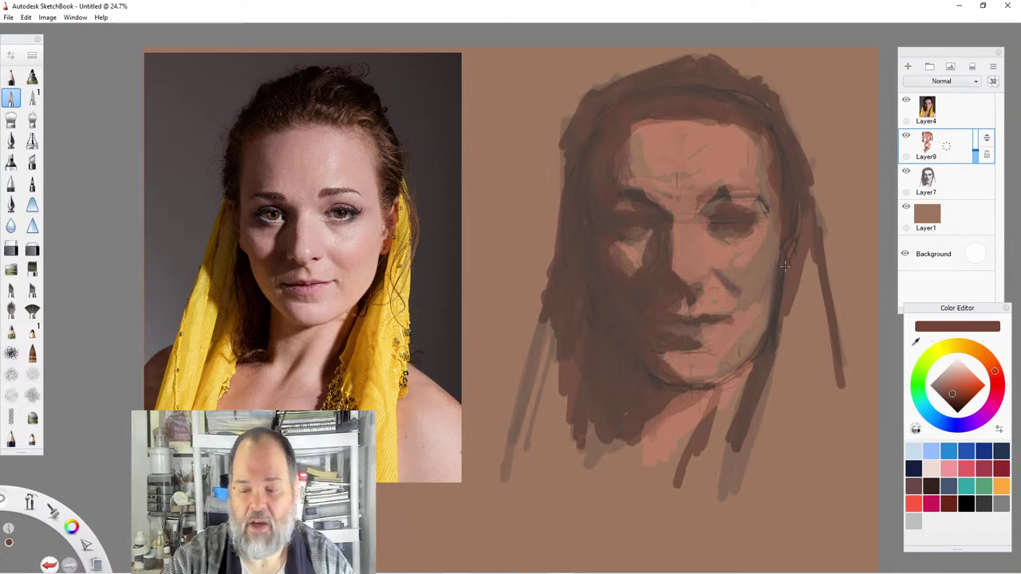
Vary the salmon from a brighter orange to a duller rose while painting the forehead, lit-side cheek and fold beside the mouth.
click(958, 381)
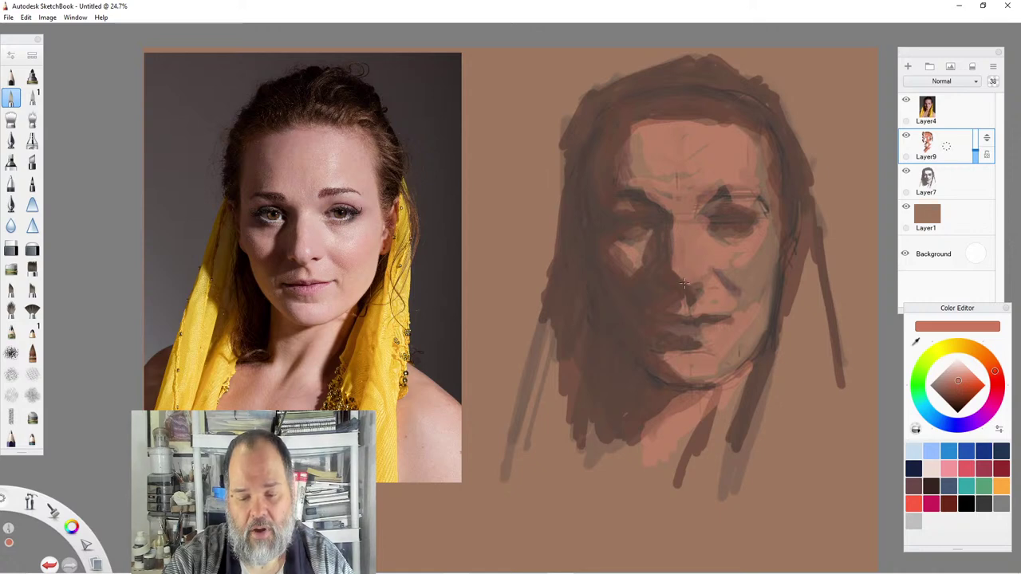
click(969, 377)
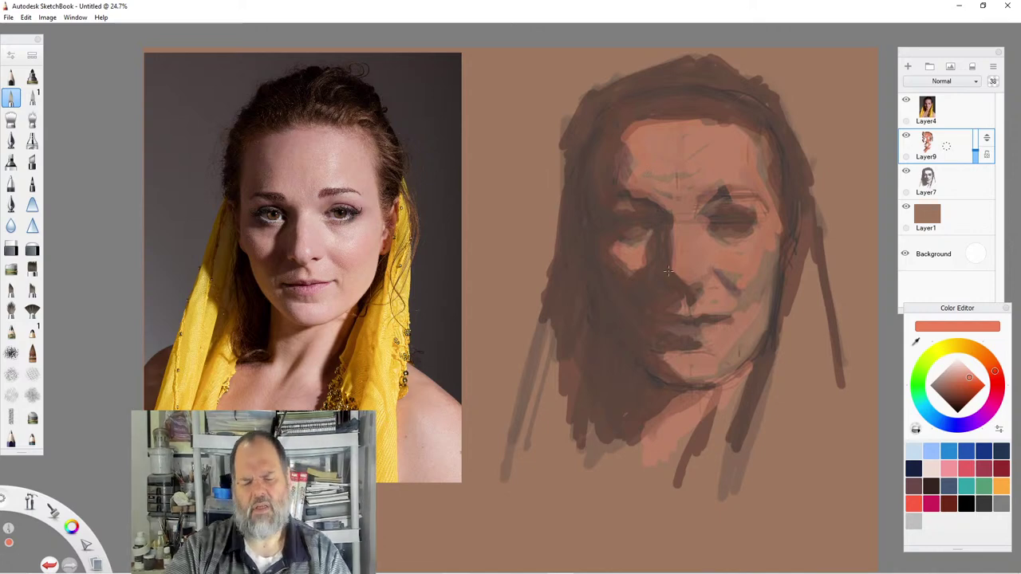
click(956, 381)
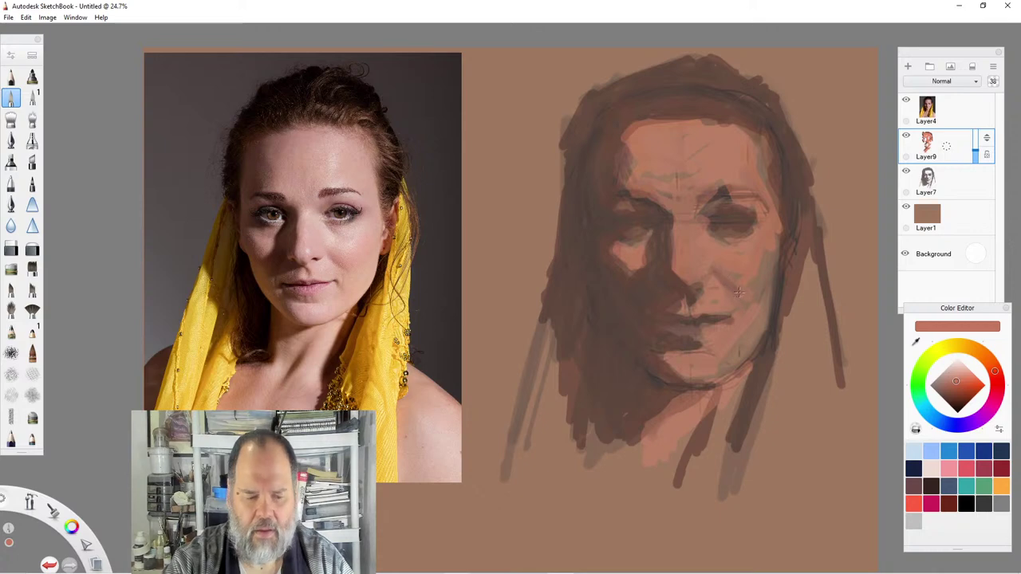
Choose a light pink, deepen it, and paint the lower lip and a touch on the shadow-side cheek.
click(957, 375)
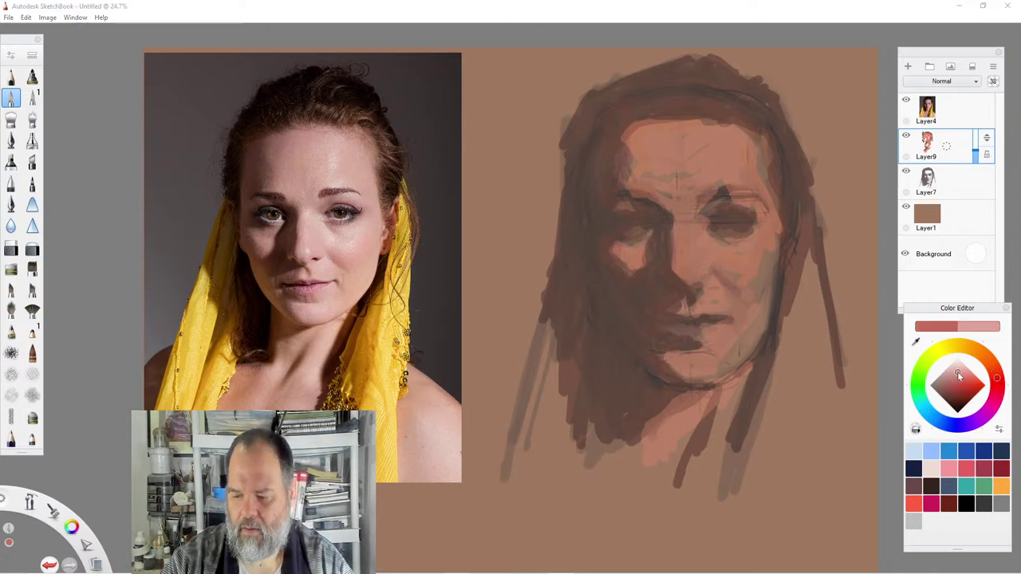
mouse_move(705, 330)
mouse_down()
mouse_move(686, 330)
mouse_move(701, 327)
mouse_up()
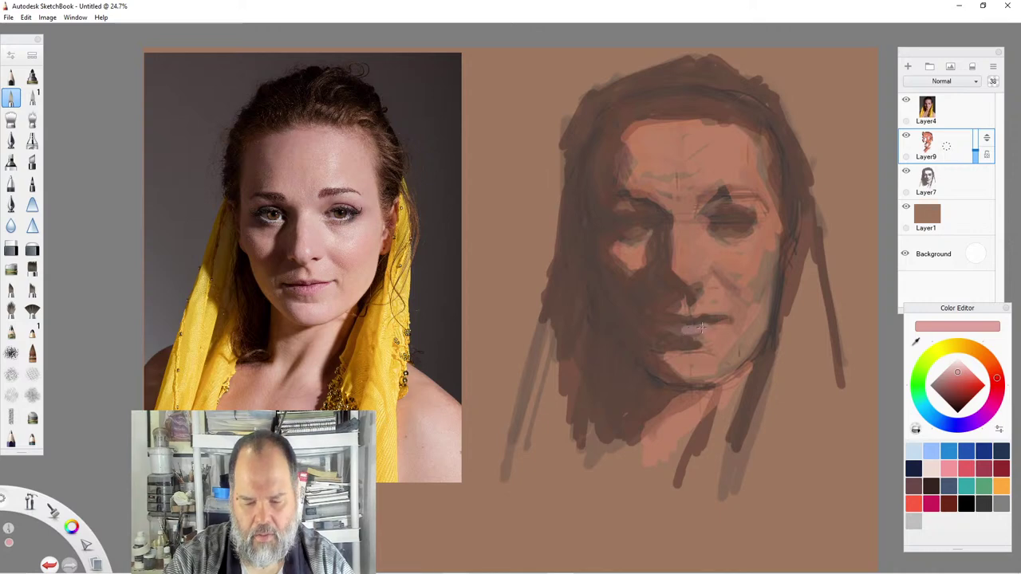
click(958, 377)
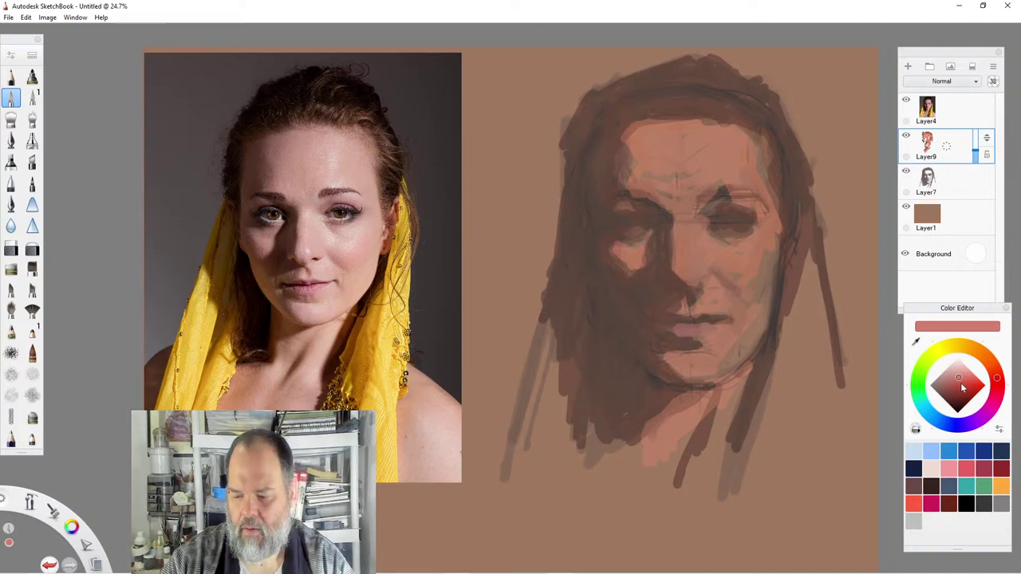
Choose a more saturated red and paint the nose tip, cheeks, forehead edge, and the neck area under the chin.
click(961, 382)
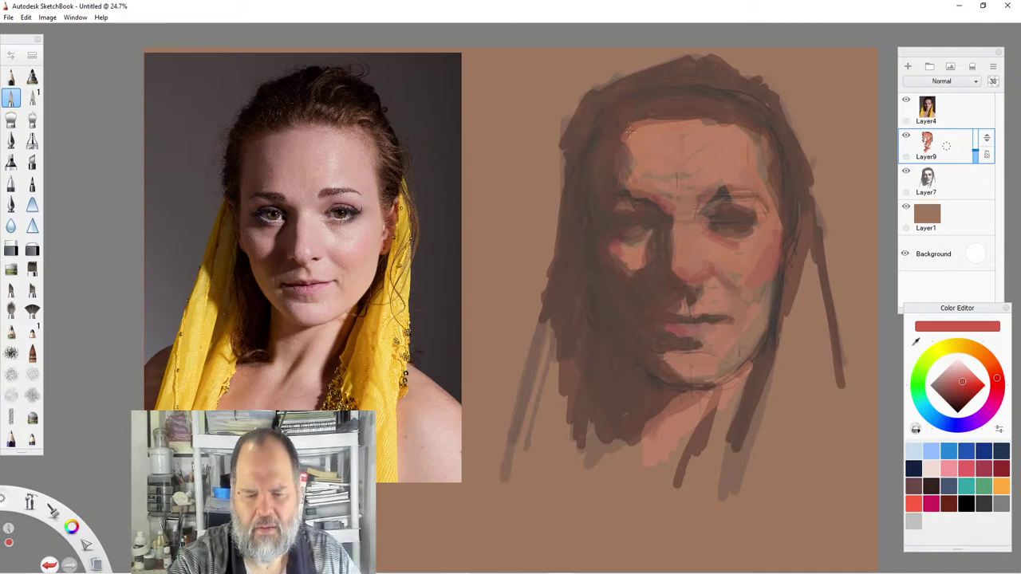
mouse_move(635, 130)
mouse_down()
mouse_move(629, 157)
mouse_move(643, 158)
mouse_move(667, 122)
mouse_up()
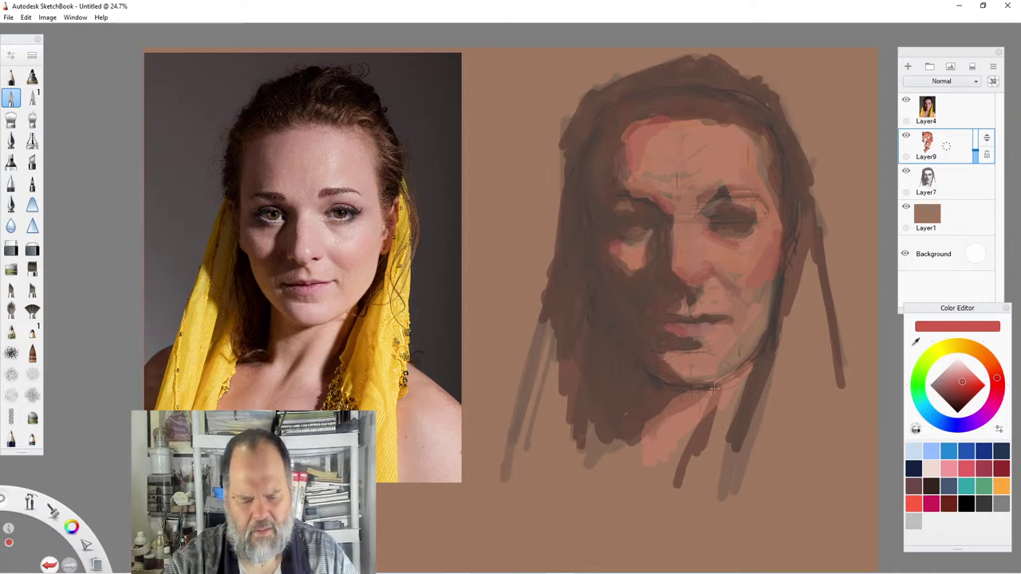
mouse_move(748, 365)
mouse_down()
mouse_move(646, 439)
mouse_move(646, 378)
mouse_move(665, 388)
mouse_move(646, 373)
mouse_up()
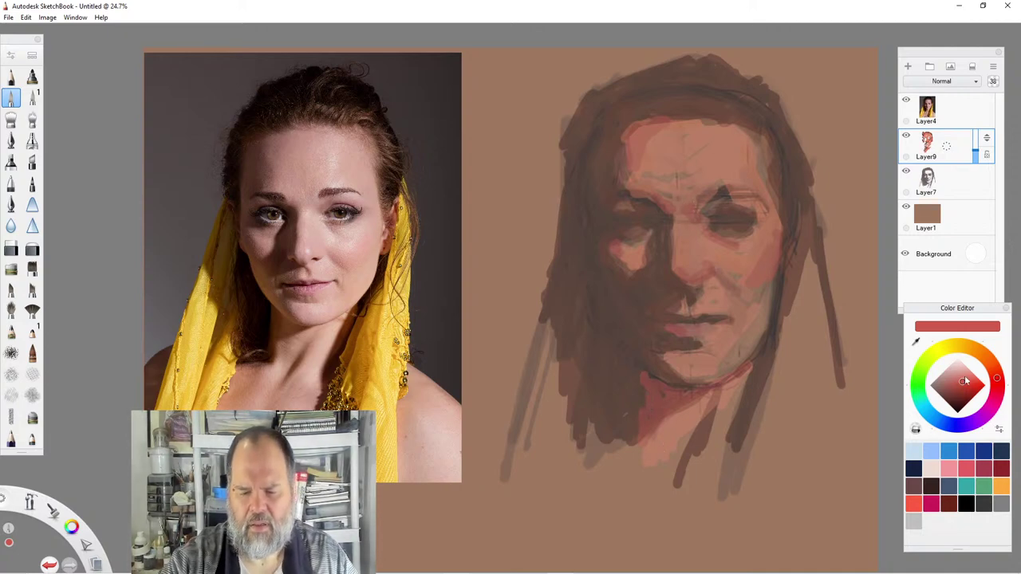
Choose a lighter pink, display the Brush Puck, and place it on the empty canvas above the portrait's lit side.
click(958, 375)
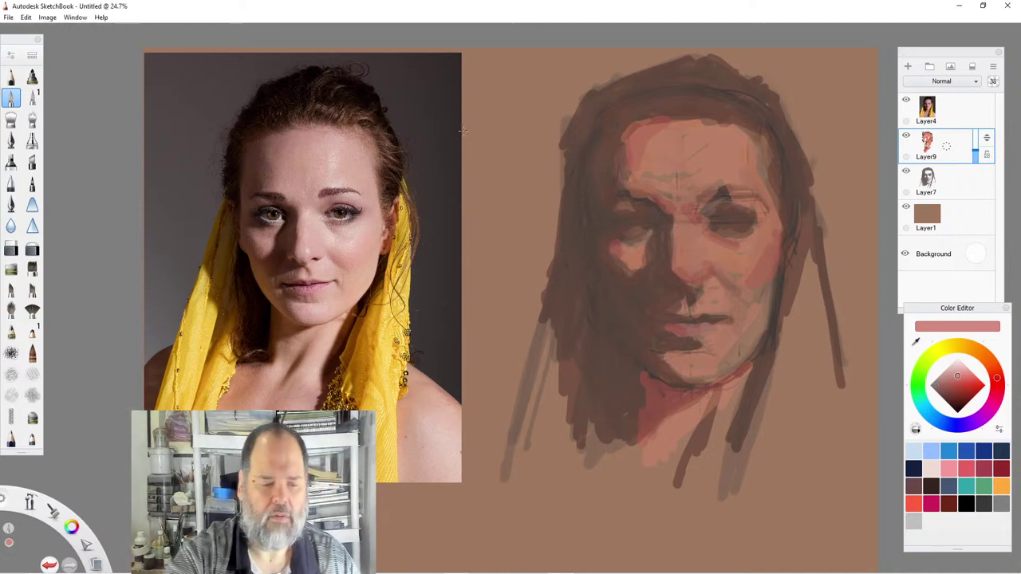
click(76, 17)
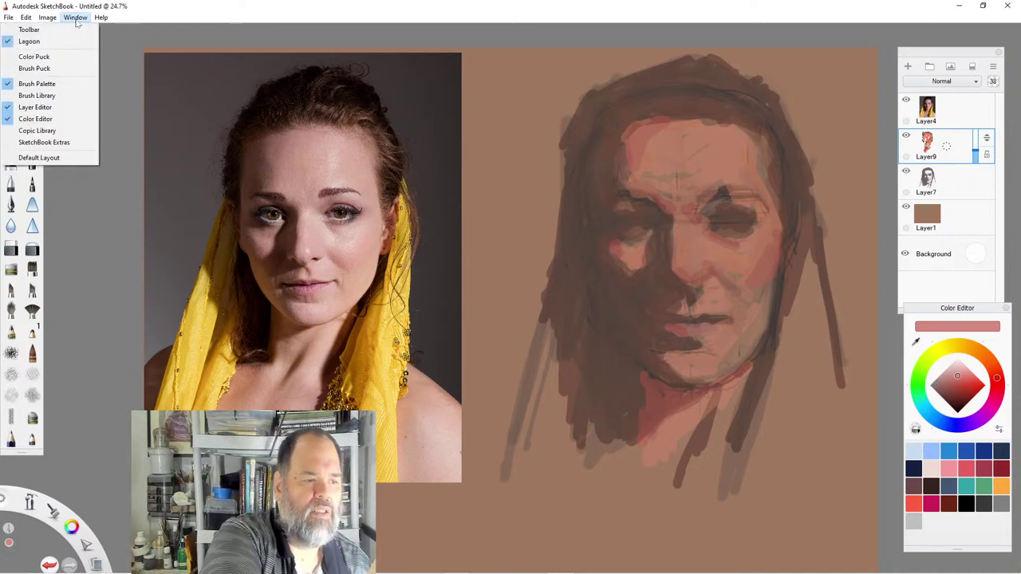
click(36, 68)
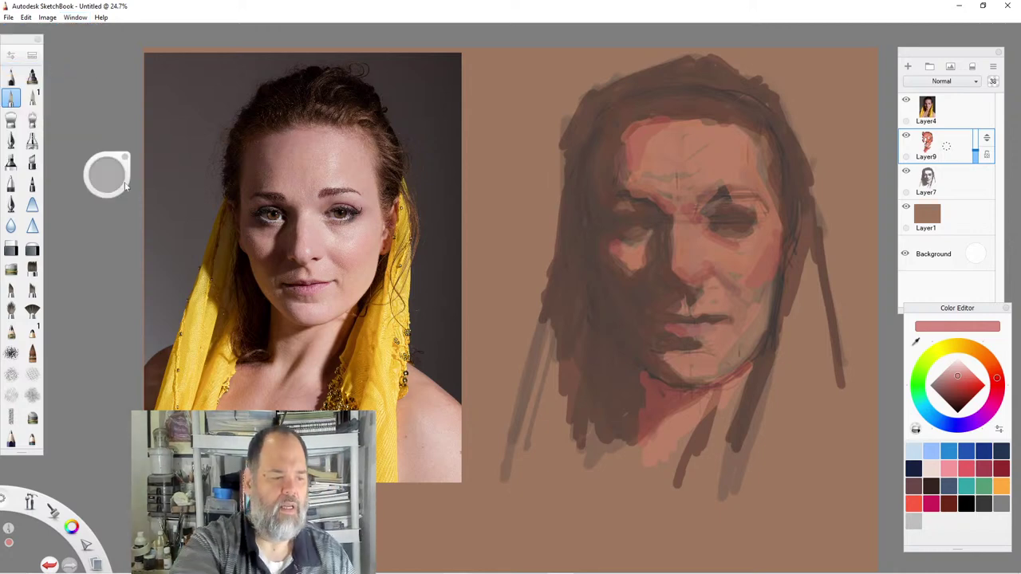
mouse_move(125, 186)
mouse_down()
mouse_move(137, 246)
mouse_move(747, 394)
mouse_move(852, 481)
mouse_up()
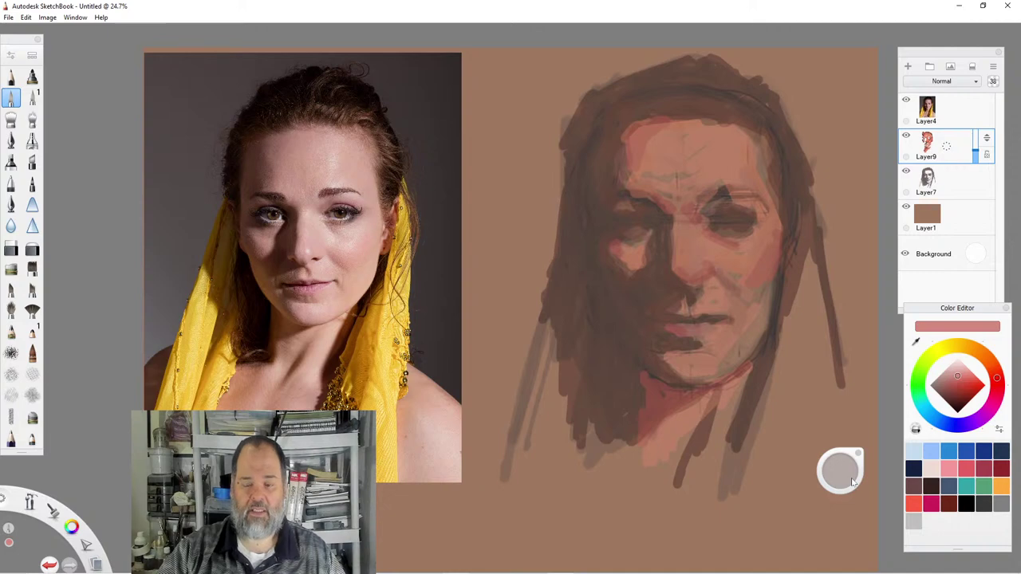
mouse_move(853, 481)
mouse_down()
mouse_move(862, 359)
mouse_move(848, 59)
mouse_up()
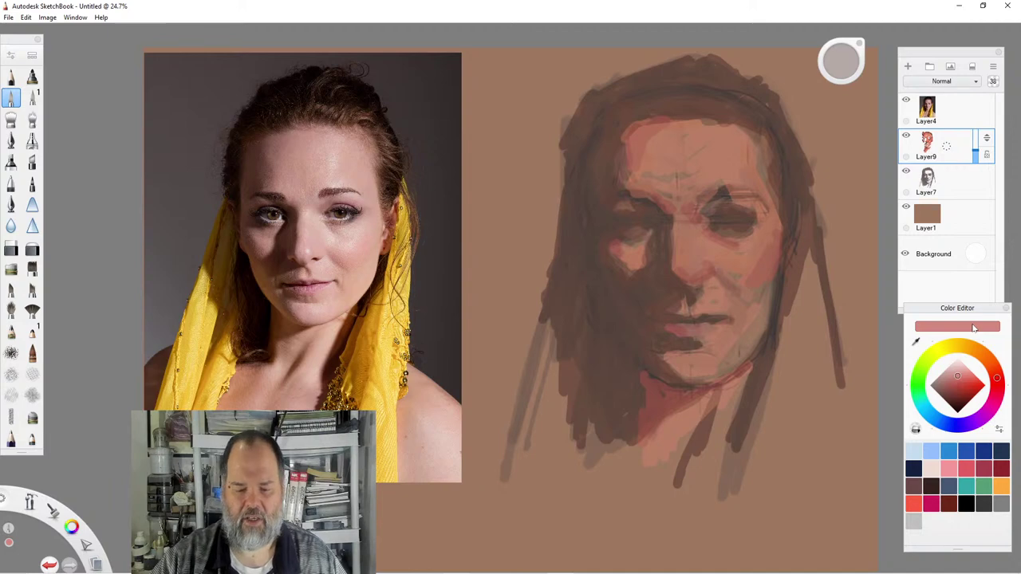
Adjust the brush with the Brush Puck, paint pink over the center of the forehead, and check the Paintbrush properties.
drag(839, 65, 839, 62)
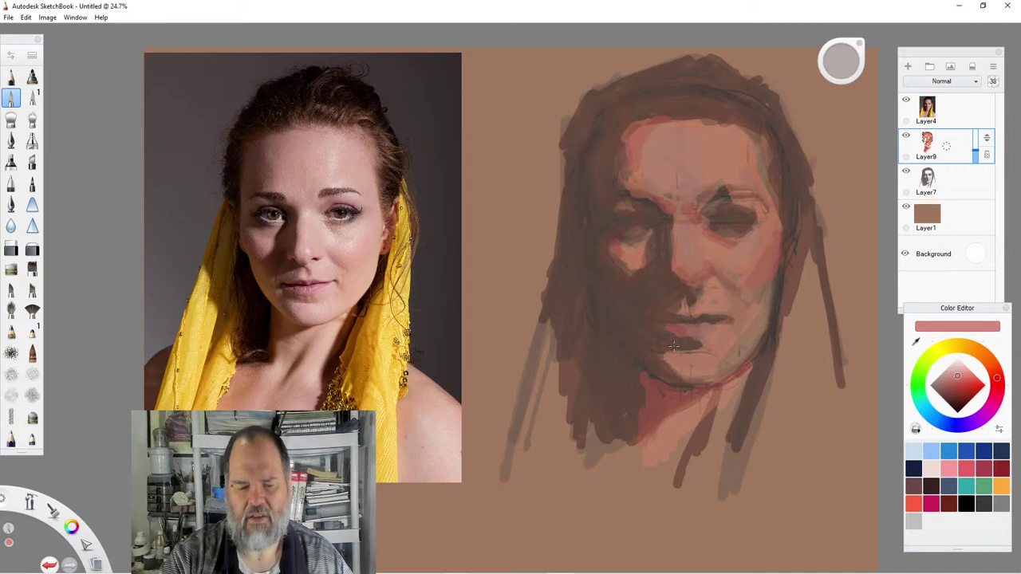
click(11, 56)
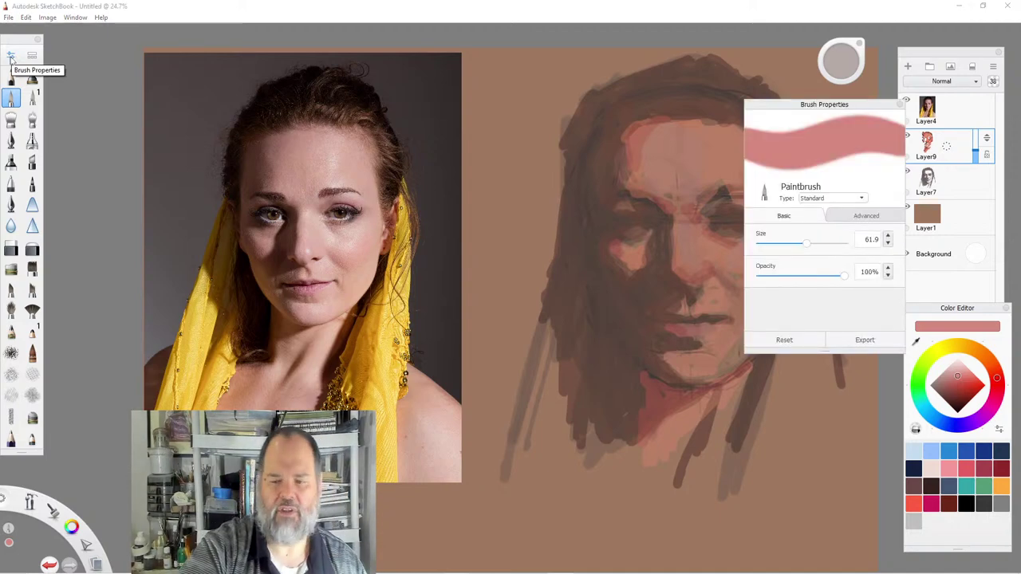
click(901, 103)
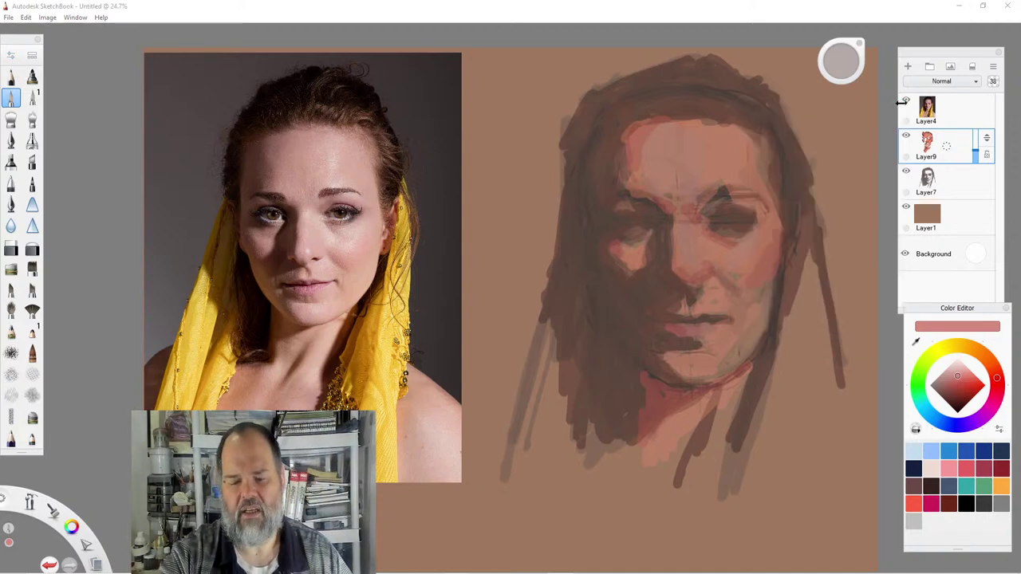
Choose a saturated red and paint it over the shadow-side part of the forehead and down the lit-side cheek.
click(963, 380)
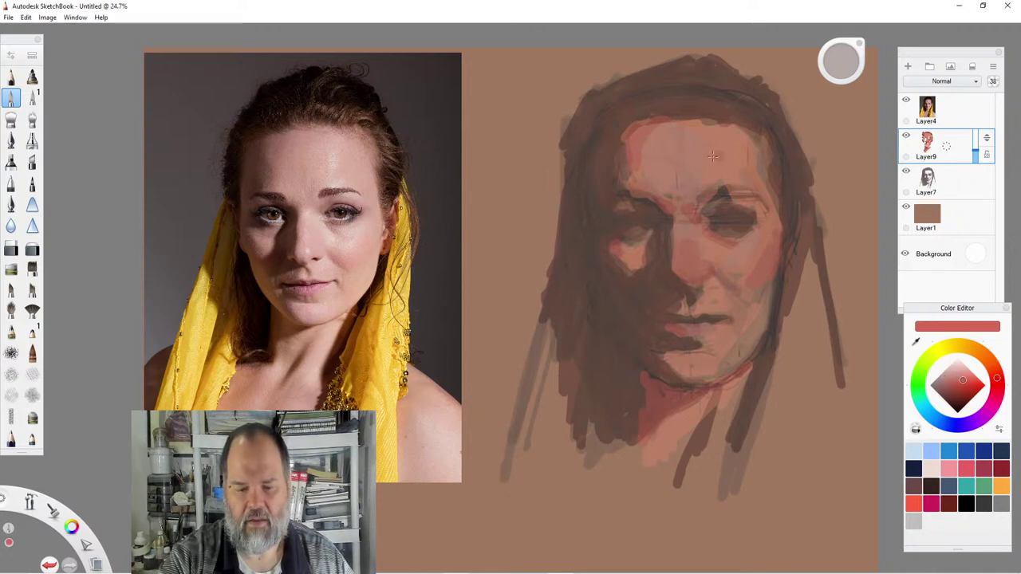
mouse_move(663, 132)
mouse_down()
mouse_move(648, 188)
mouse_move(695, 167)
mouse_up()
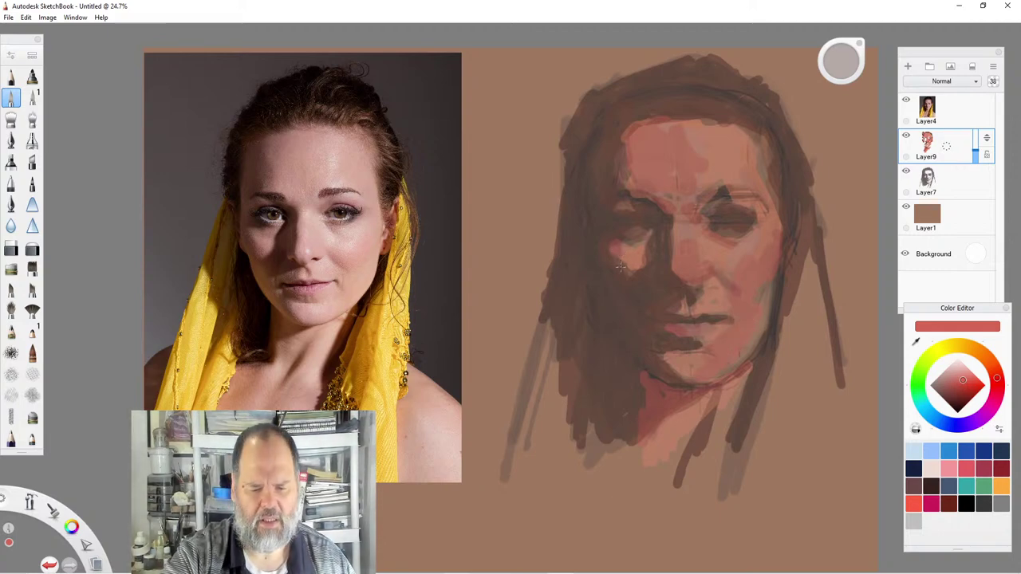
Choose a darker muted red and paint the halftones on the shadow-side cheek, under the lip, neck, ear and upper forehead edge.
click(948, 386)
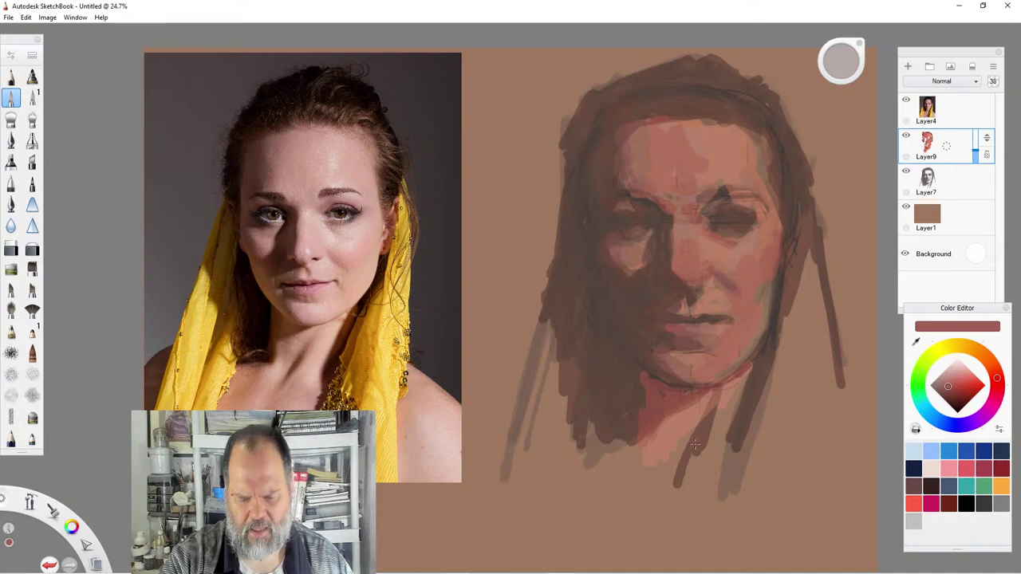
drag(717, 396, 650, 440)
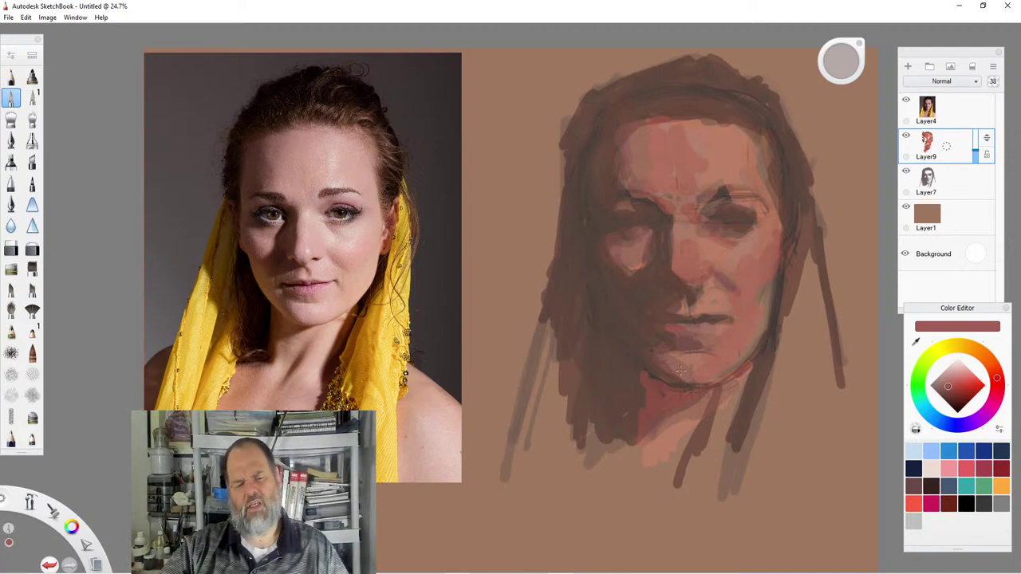
drag(800, 234, 782, 280)
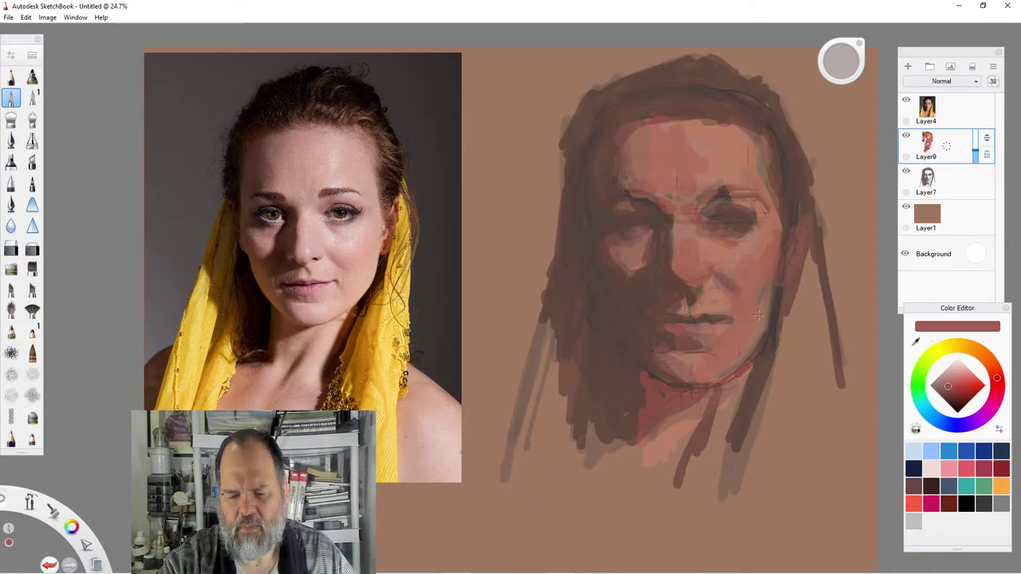
drag(664, 130, 696, 123)
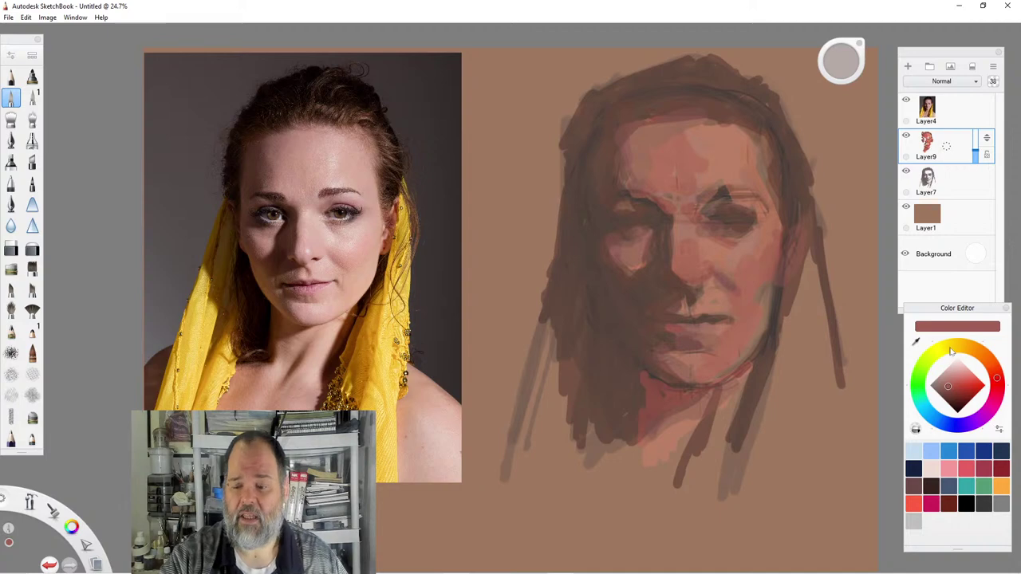
Choose a golden yellow and paint the scarf hanging beside the hair on the face's shadow side.
click(950, 348)
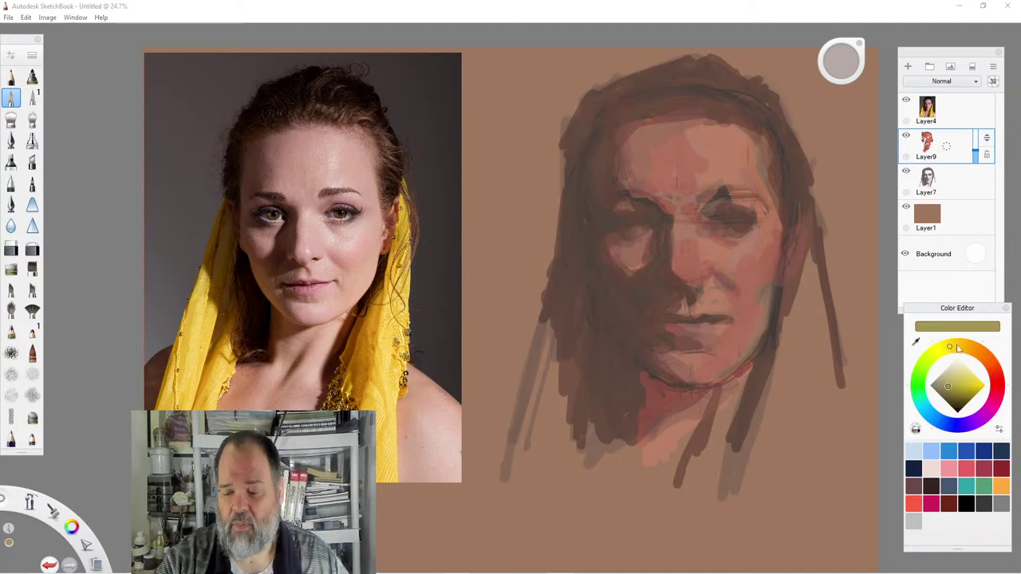
click(959, 349)
click(975, 380)
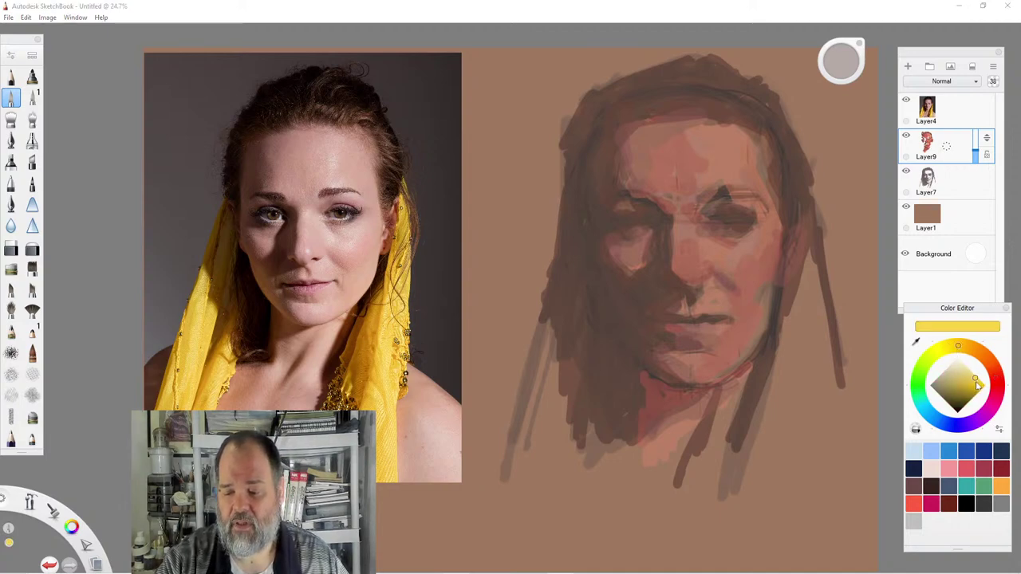
click(967, 350)
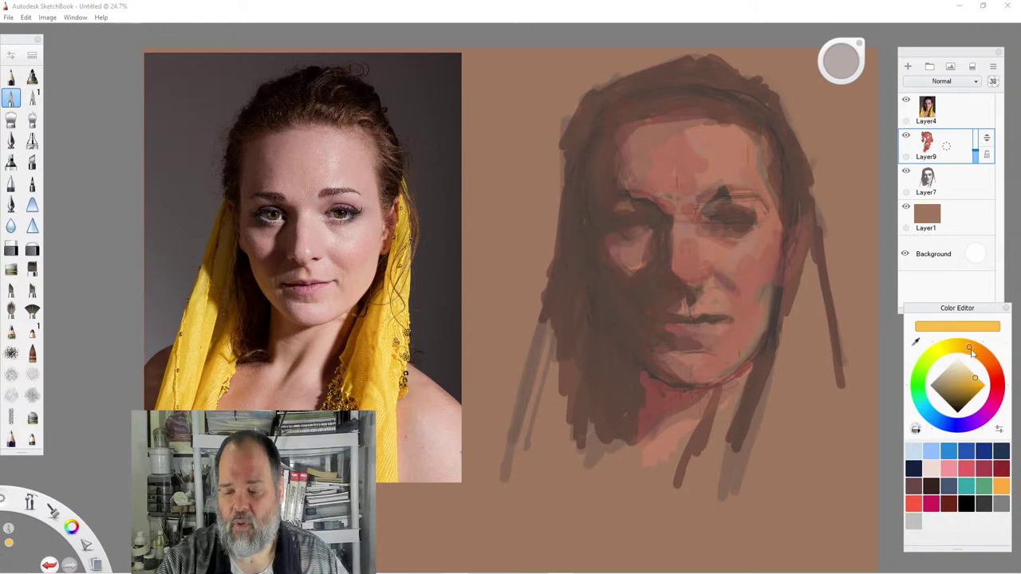
click(971, 384)
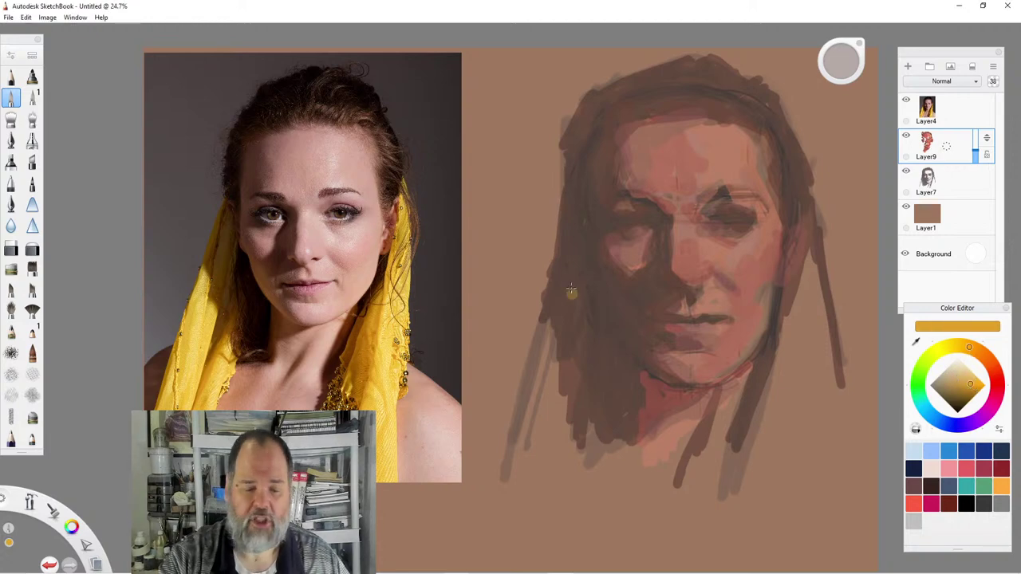
drag(548, 293, 563, 379)
mouse_move(557, 329)
mouse_down()
mouse_move(499, 458)
mouse_move(530, 459)
mouse_move(524, 365)
mouse_move(568, 474)
mouse_up()
drag(575, 396, 560, 504)
drag(521, 458, 501, 499)
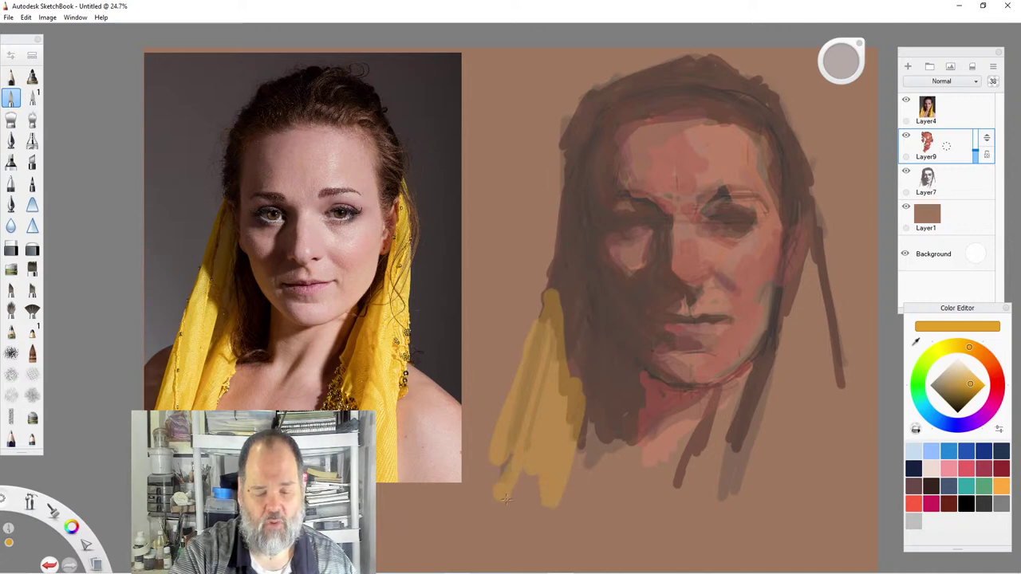
Paint the scarf on the face's lit side in the same golden yellow, widening it from the ear down to the shoulder.
drag(804, 215, 824, 359)
mouse_move(805, 214)
mouse_down()
mouse_move(815, 277)
mouse_move(801, 378)
mouse_up()
mouse_move(799, 249)
mouse_down()
mouse_move(775, 399)
mouse_move(772, 442)
mouse_up()
drag(786, 297, 758, 438)
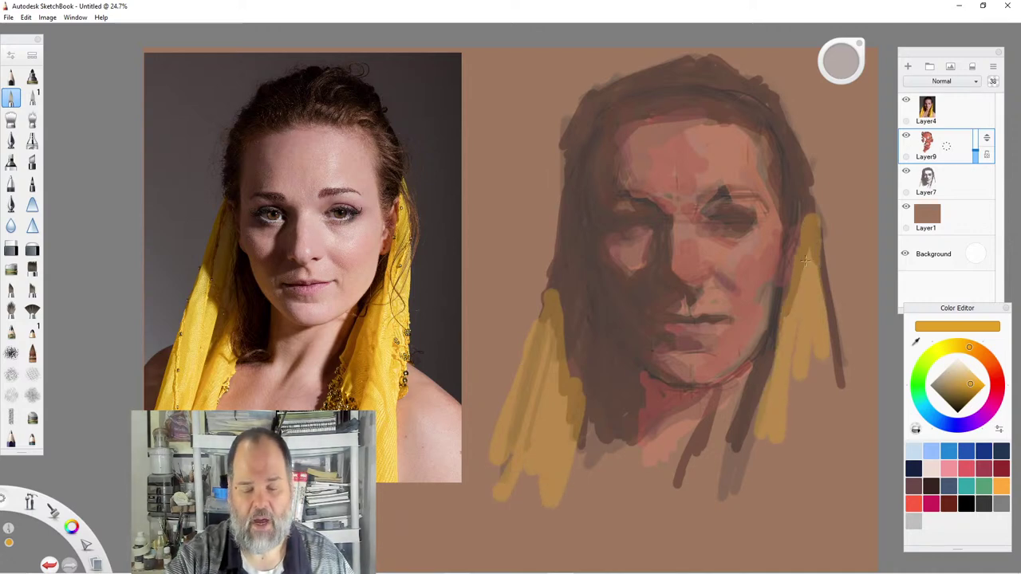
mouse_move(809, 348)
mouse_down()
mouse_move(812, 482)
mouse_move(827, 364)
mouse_move(800, 488)
mouse_move(743, 519)
mouse_up()
drag(749, 406, 722, 519)
drag(718, 510, 777, 533)
drag(781, 486, 833, 547)
drag(822, 475, 836, 500)
drag(825, 270, 831, 336)
drag(833, 338, 858, 534)
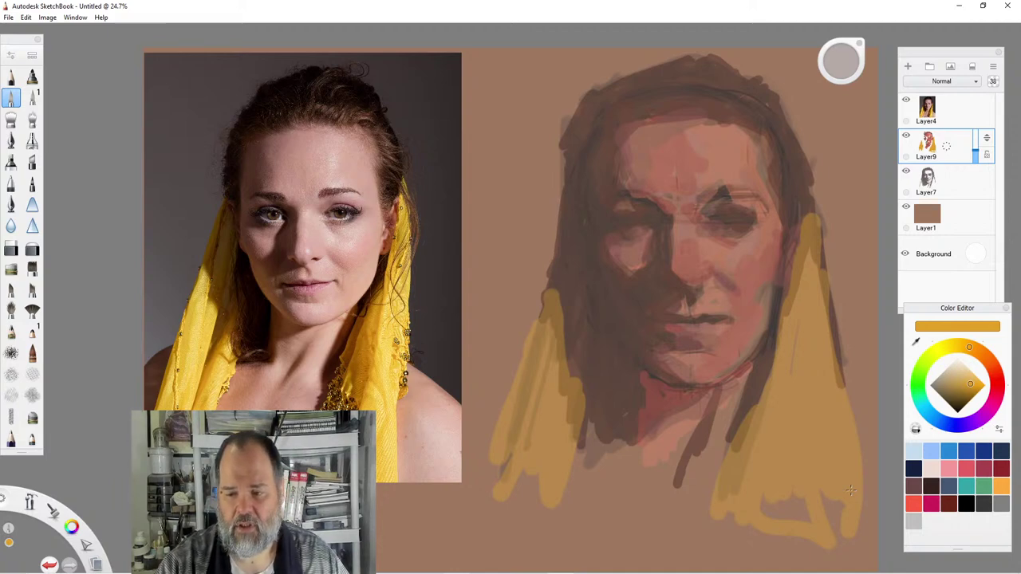
Merge the color layer with the layer below and blend the hard edges across the face, hair, neck and shadow-side scarf with a blending brush.
click(947, 147)
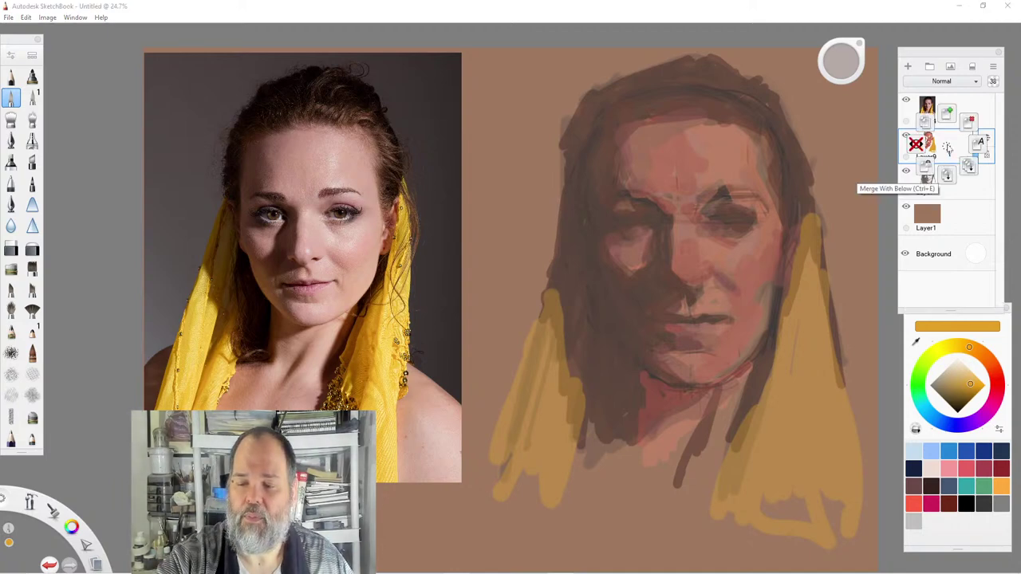
click(948, 148)
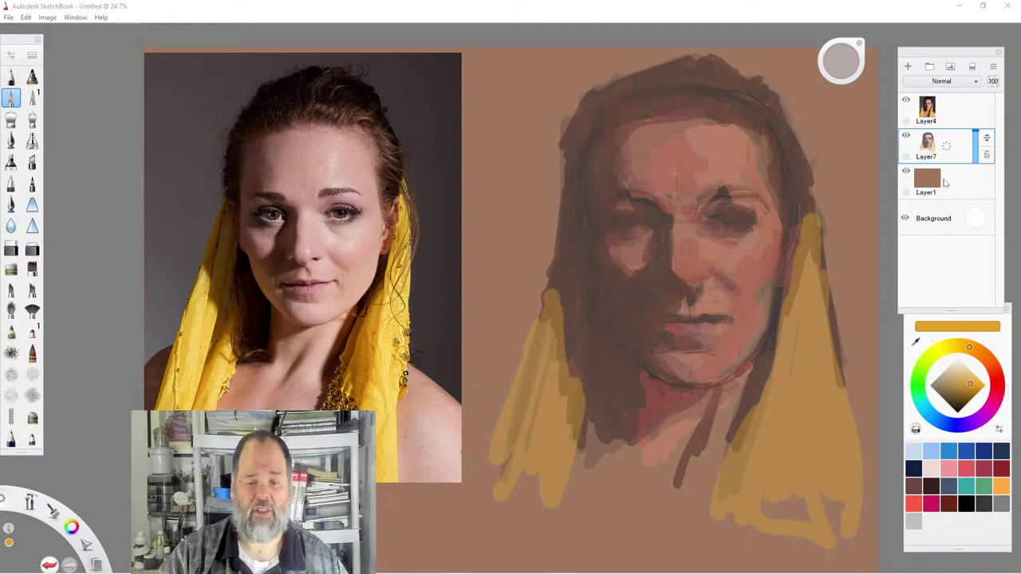
click(12, 118)
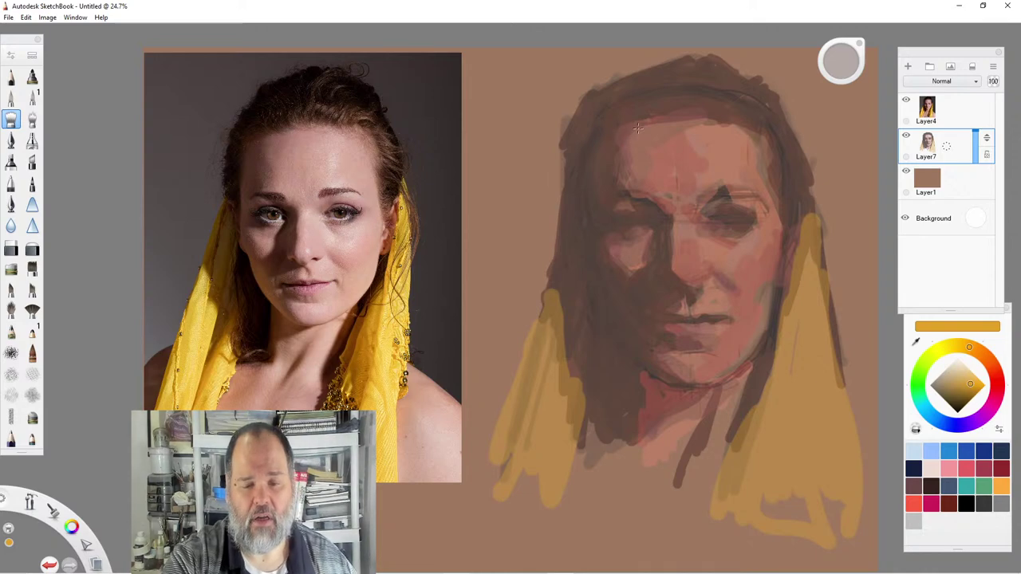
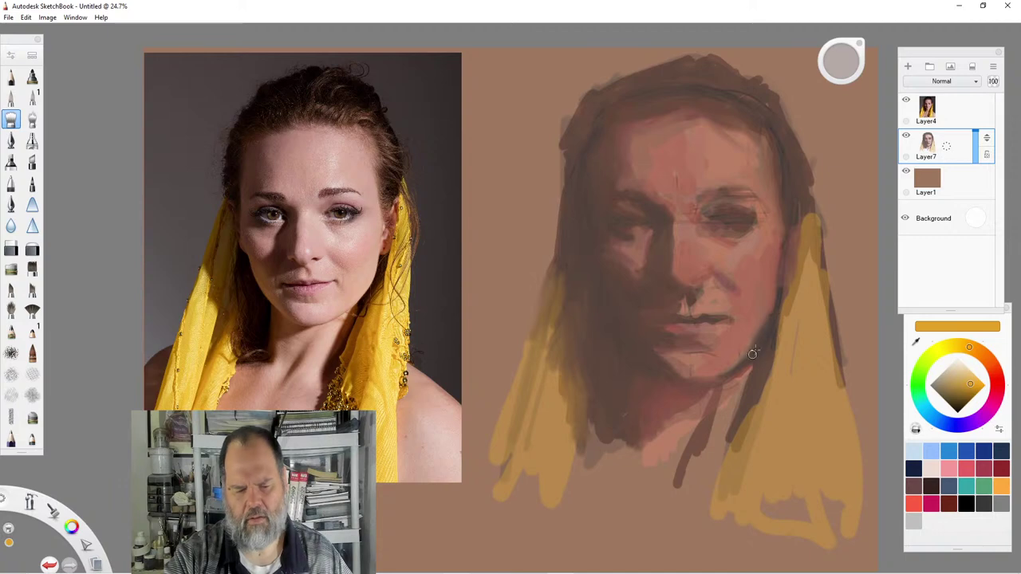
drag(748, 366, 731, 403)
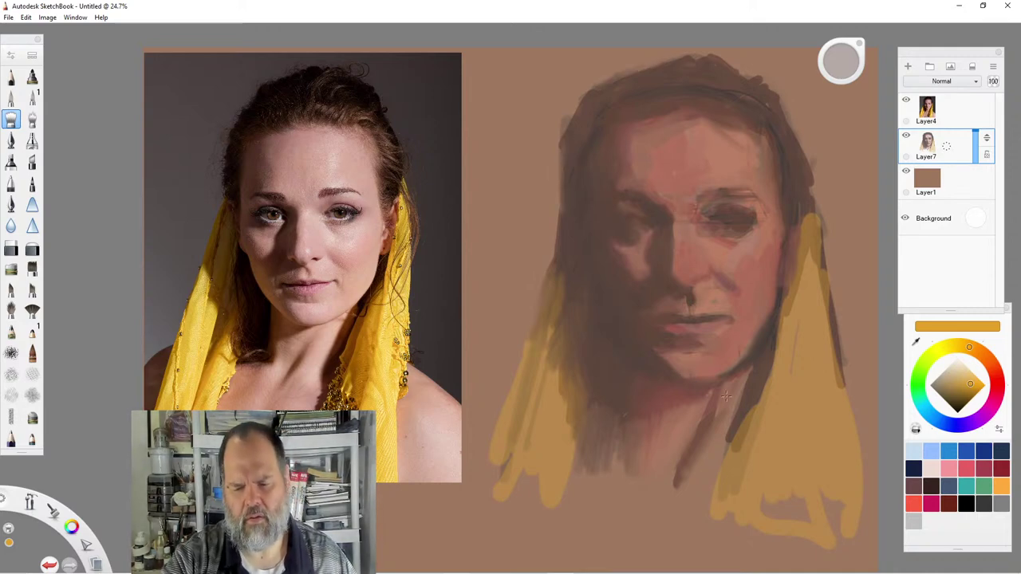
Add a layer above the merged portrait layer, set its opacity to 67, and choose a saturated pinkish red.
drag(946, 147, 949, 111)
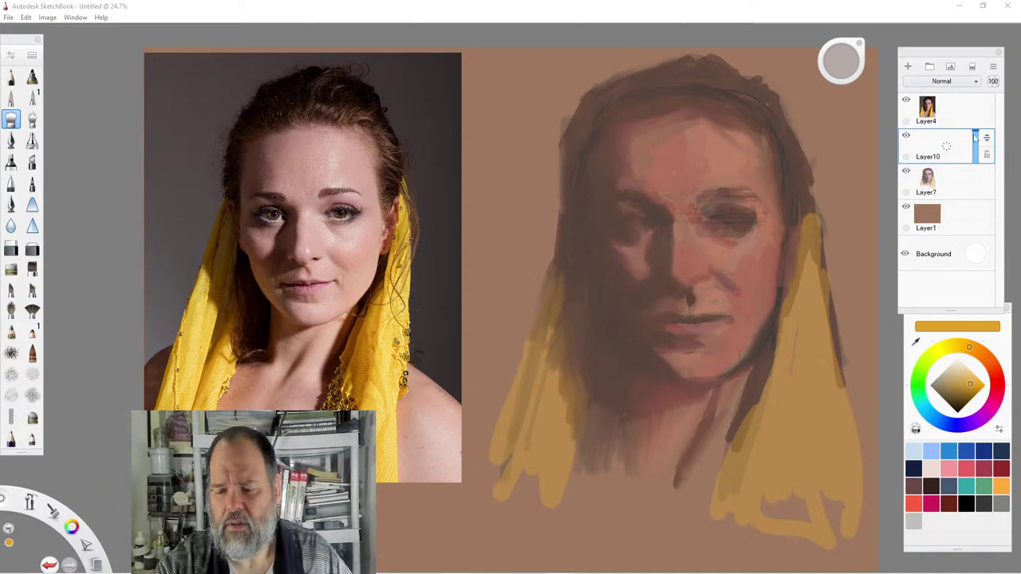
drag(978, 136, 969, 145)
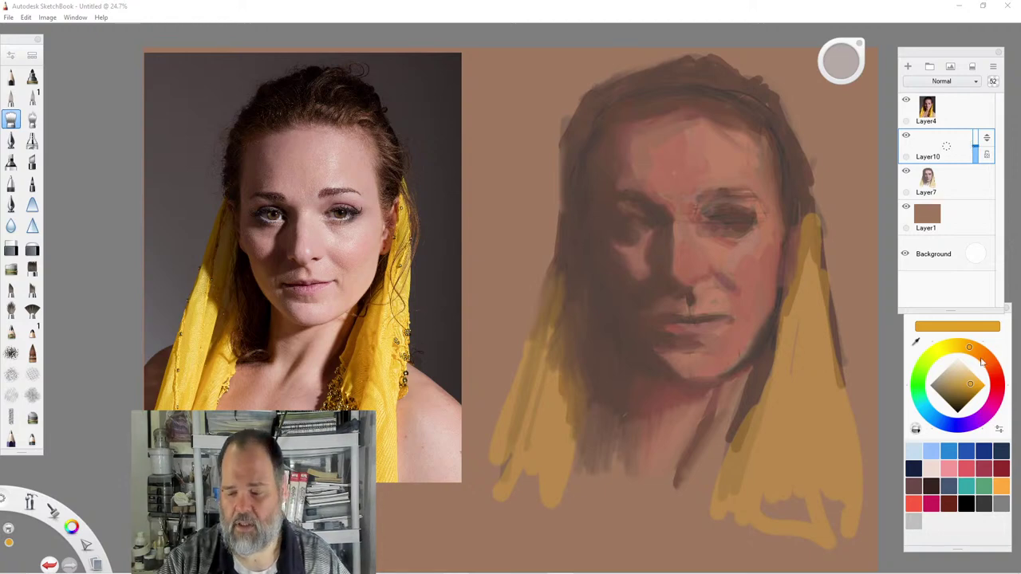
click(997, 383)
click(962, 374)
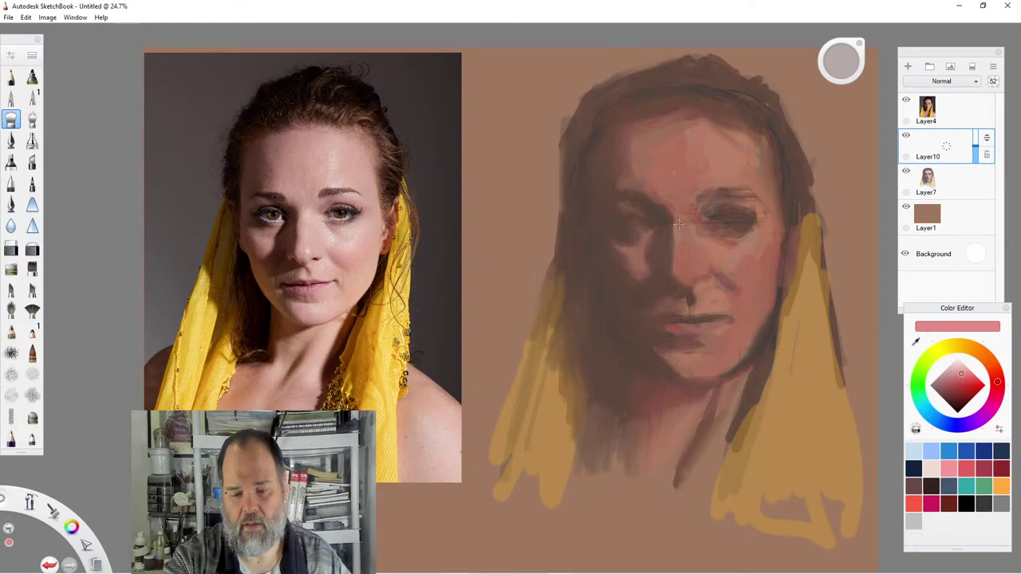
drag(974, 146, 975, 141)
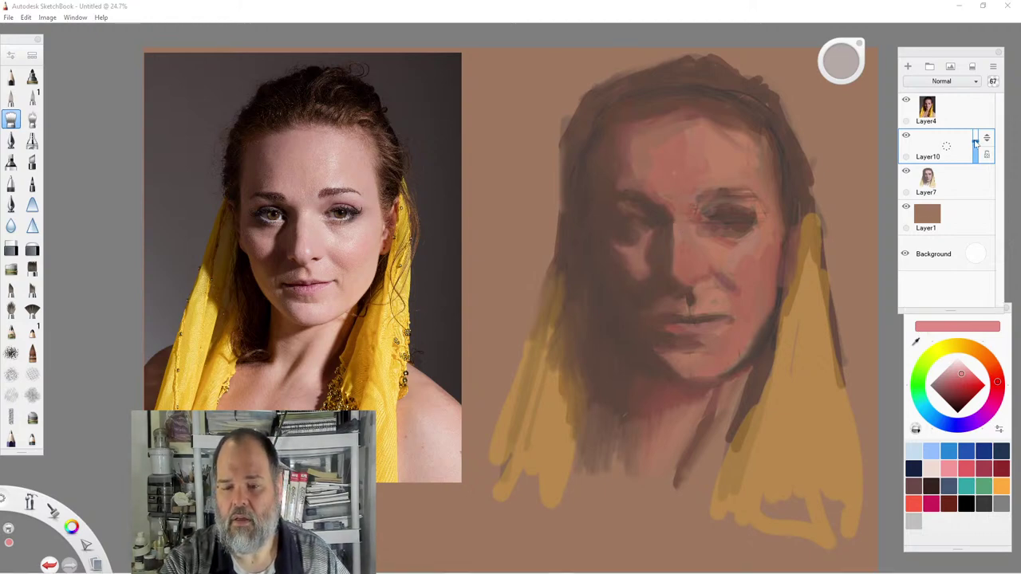
click(964, 380)
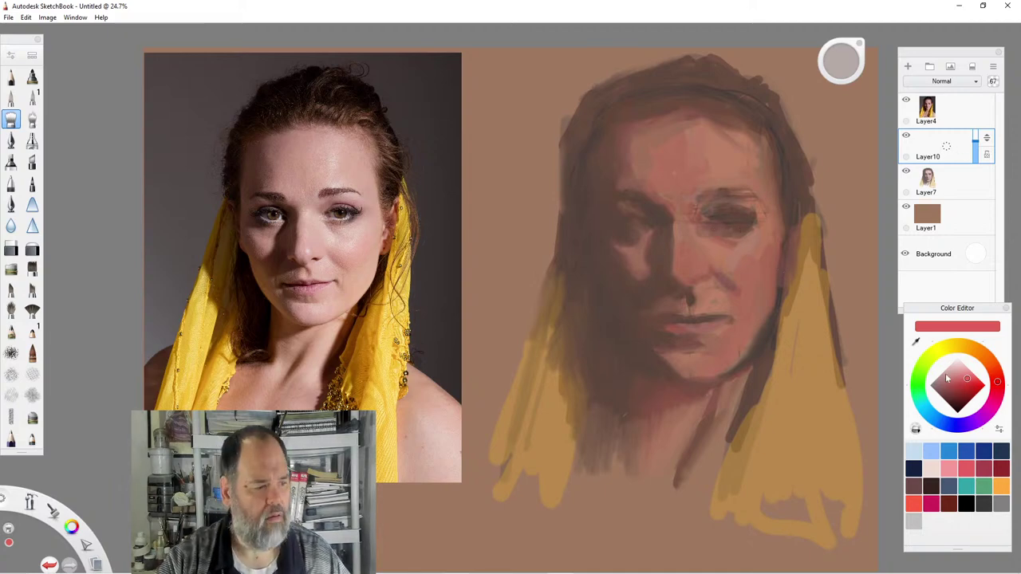
Paint pinkish red with the paintbrush on the nose, cheeks, brow center and lower lip, and lower the layer's opacity to 39.
click(11, 96)
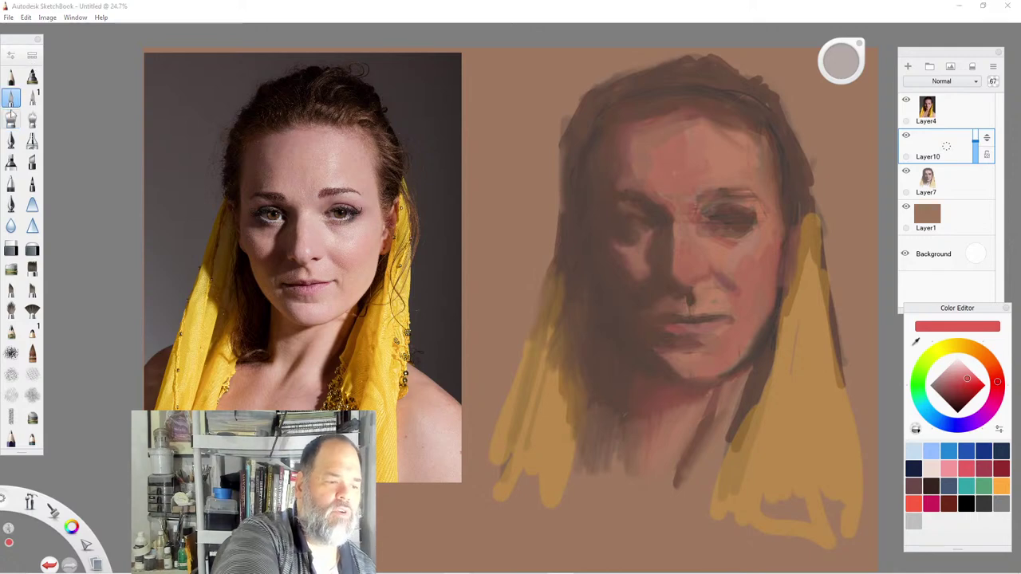
click(962, 375)
click(962, 378)
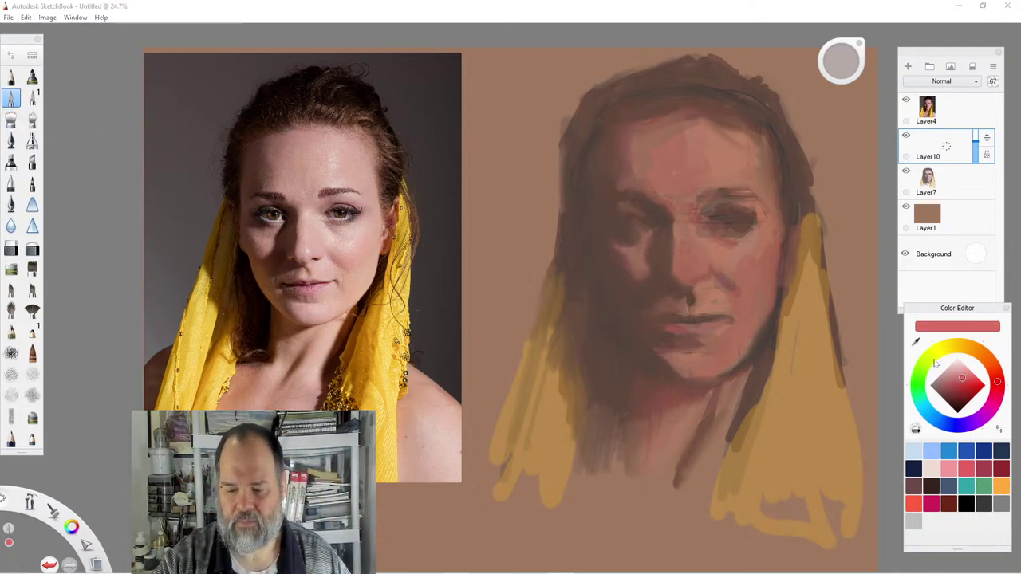
drag(684, 233, 695, 253)
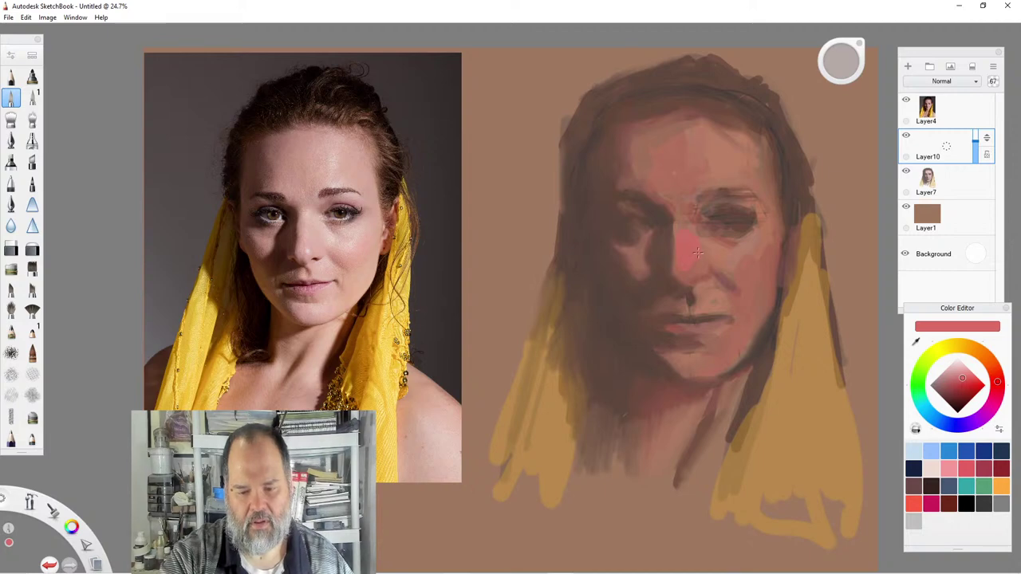
drag(975, 140, 973, 153)
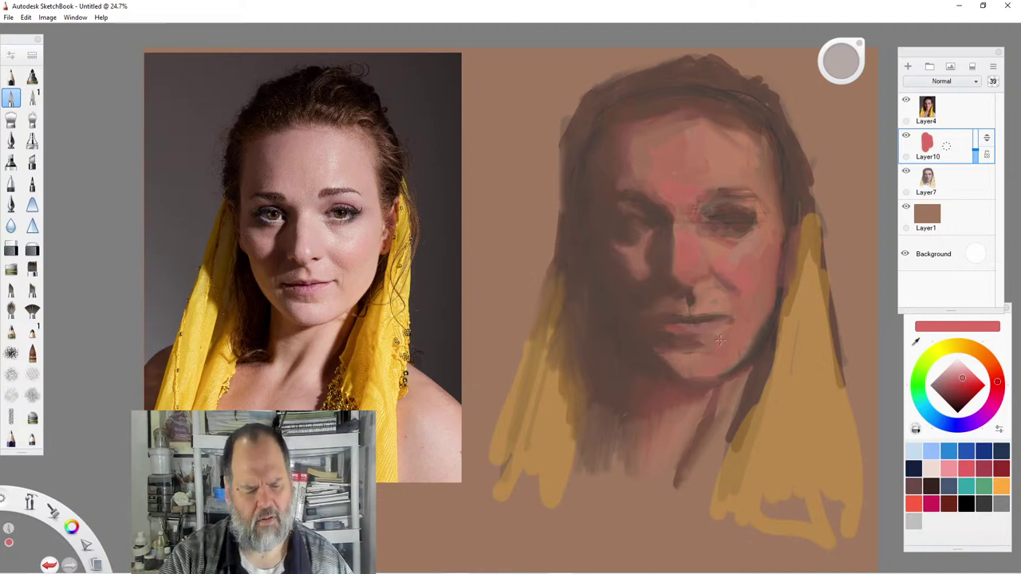
drag(680, 330, 701, 335)
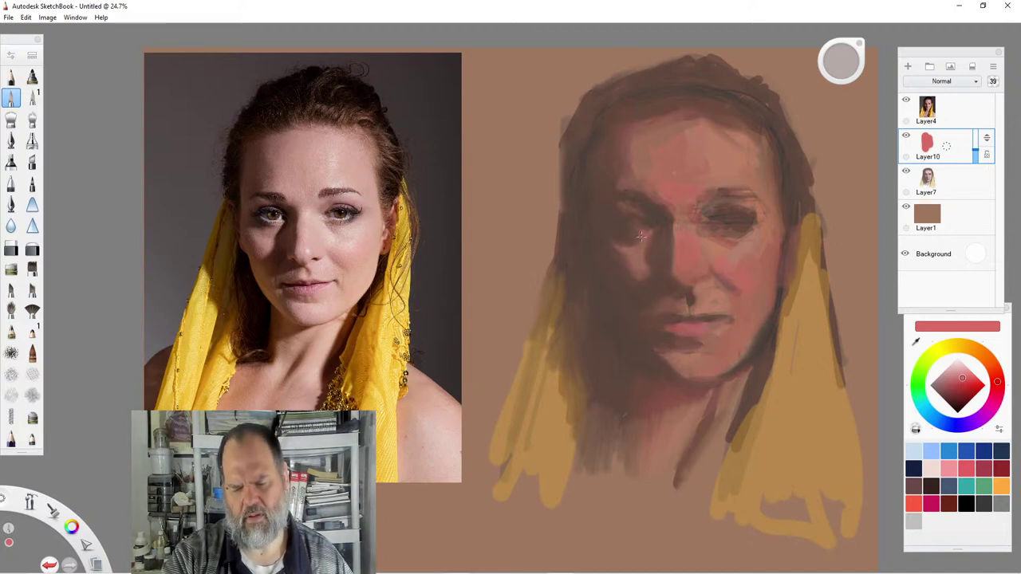
mouse_move(634, 242)
mouse_down()
mouse_move(619, 249)
mouse_move(629, 260)
mouse_up()
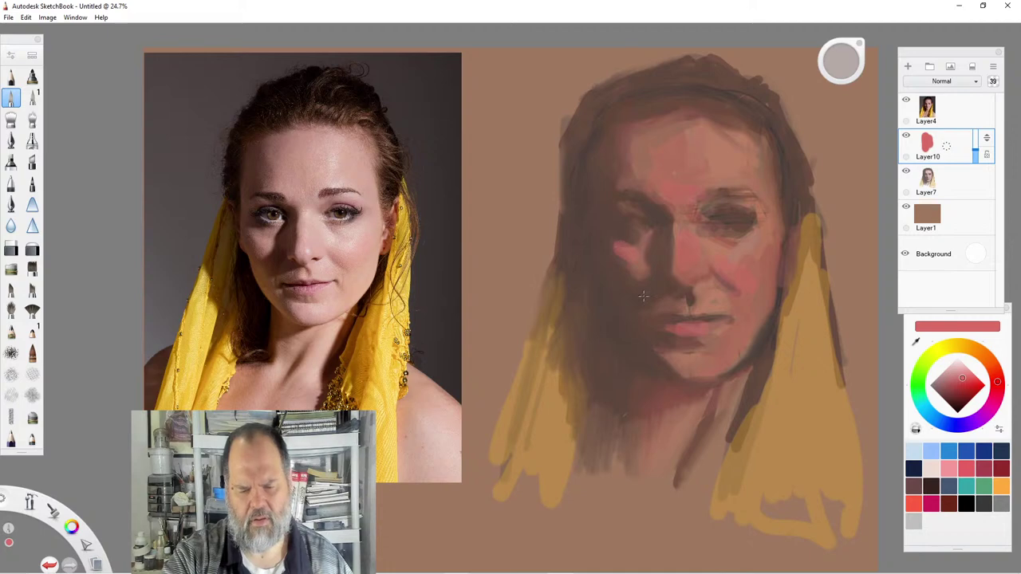
Choose a duller, grayer pink and paint it over the shadow-side cheek and both eye sockets.
click(949, 376)
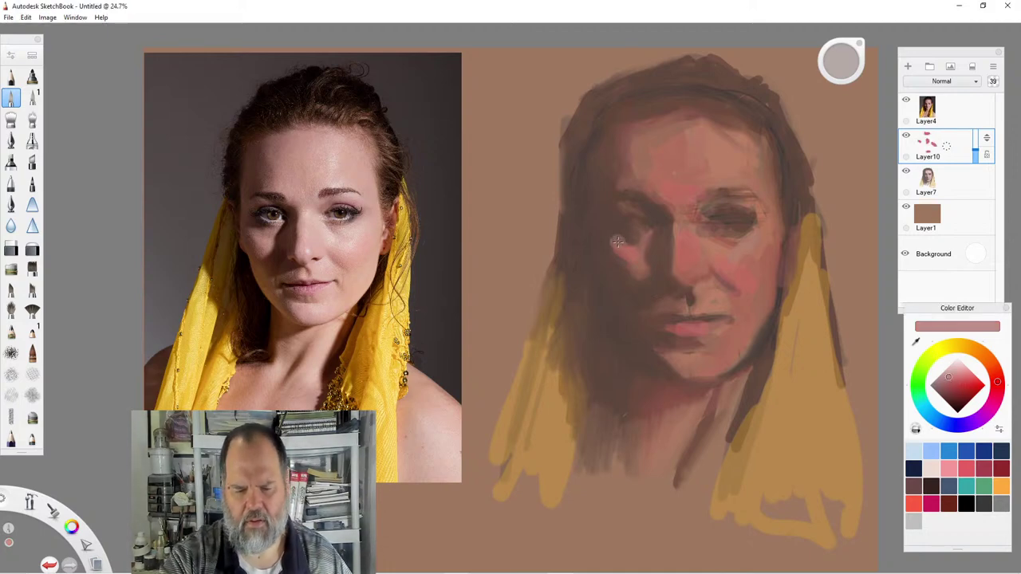
drag(619, 242, 627, 254)
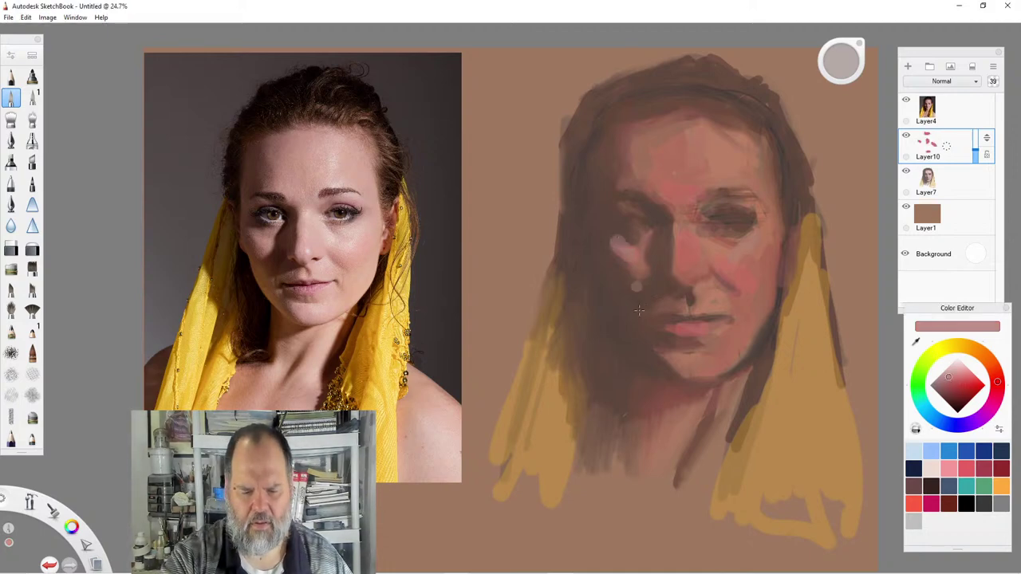
click(944, 383)
drag(630, 257, 615, 248)
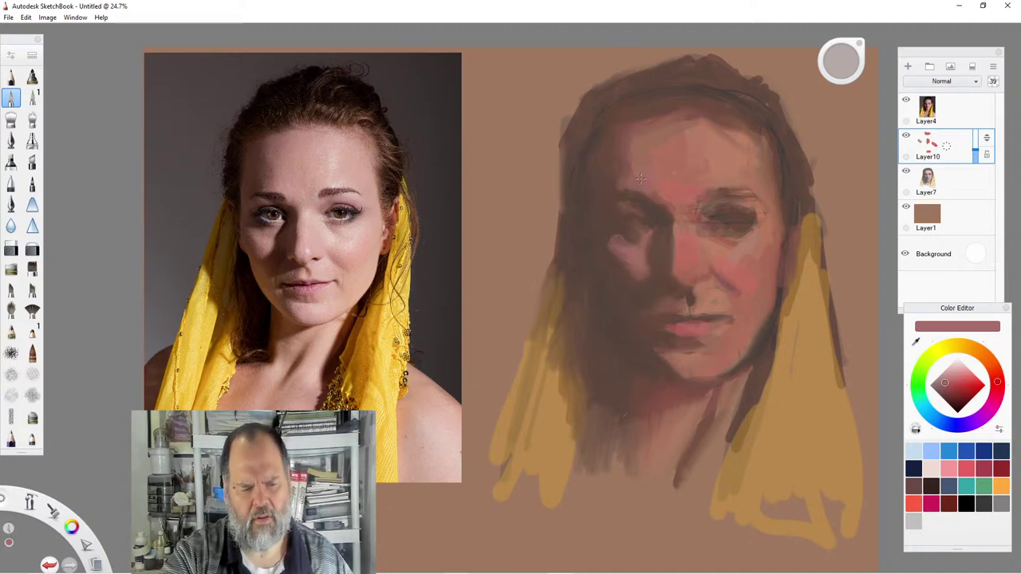
drag(639, 191, 628, 209)
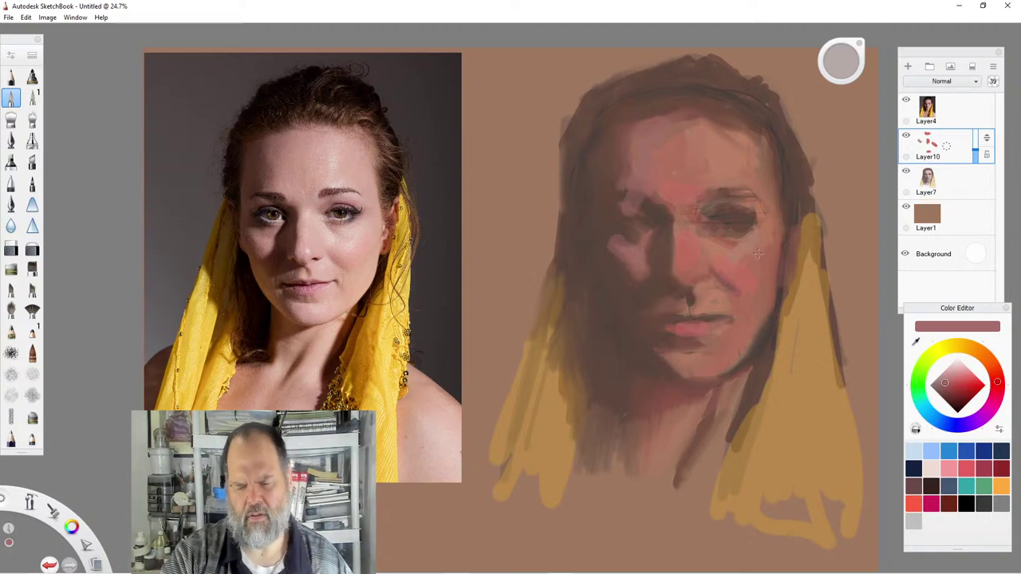
mouse_move(706, 198)
mouse_down()
mouse_move(722, 209)
mouse_move(728, 194)
mouse_up()
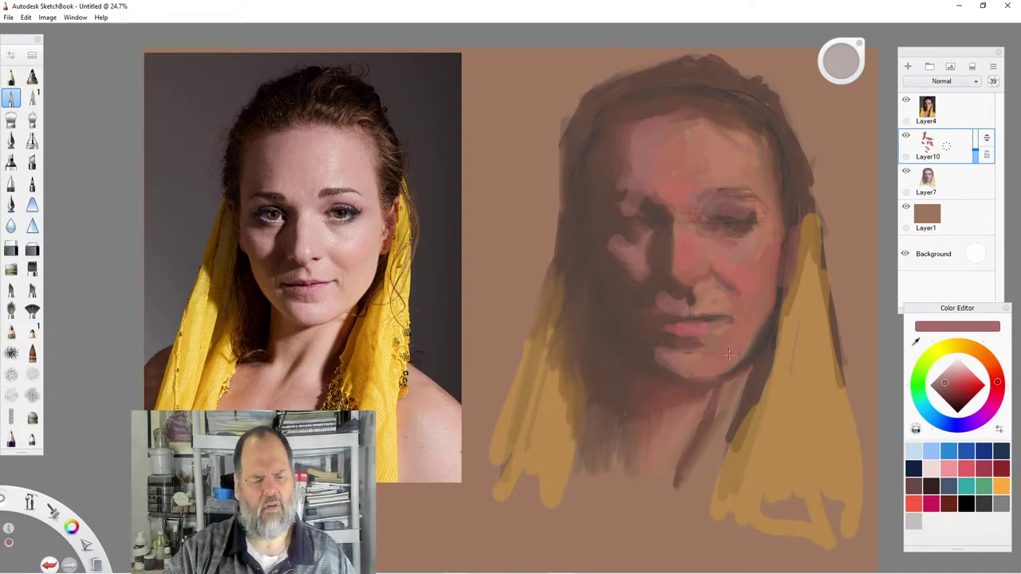
Choose a light peach and paint highlights on the nose, lit-side cheek, area above the lip, forehead and chin.
click(986, 358)
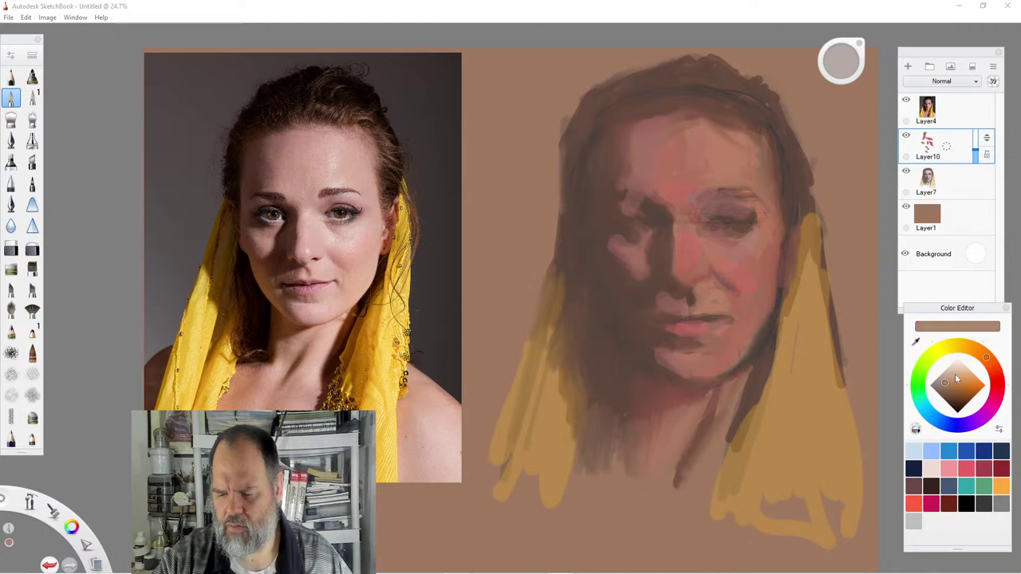
click(959, 374)
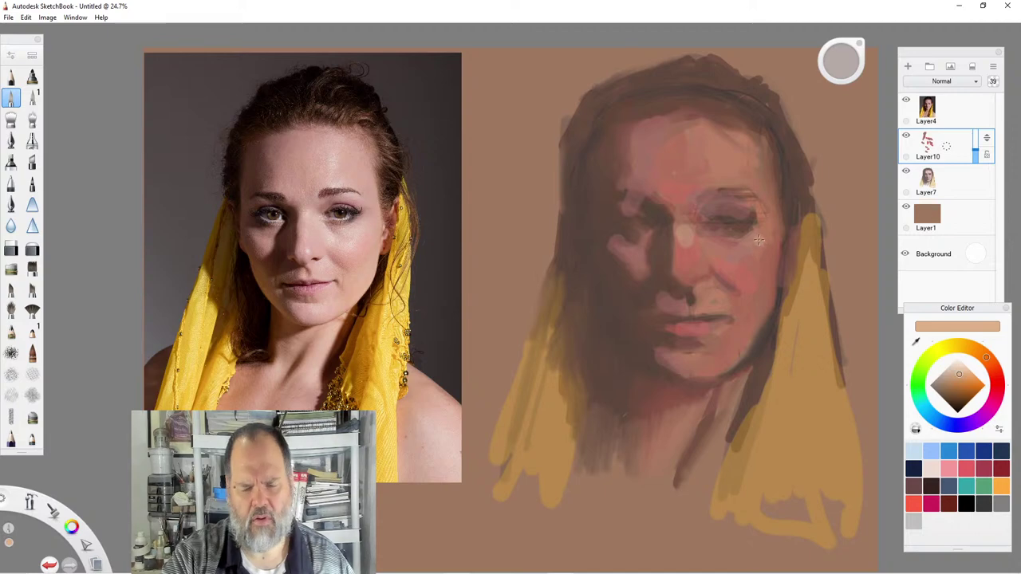
mouse_move(742, 253)
mouse_down()
mouse_move(758, 239)
mouse_move(750, 255)
mouse_up()
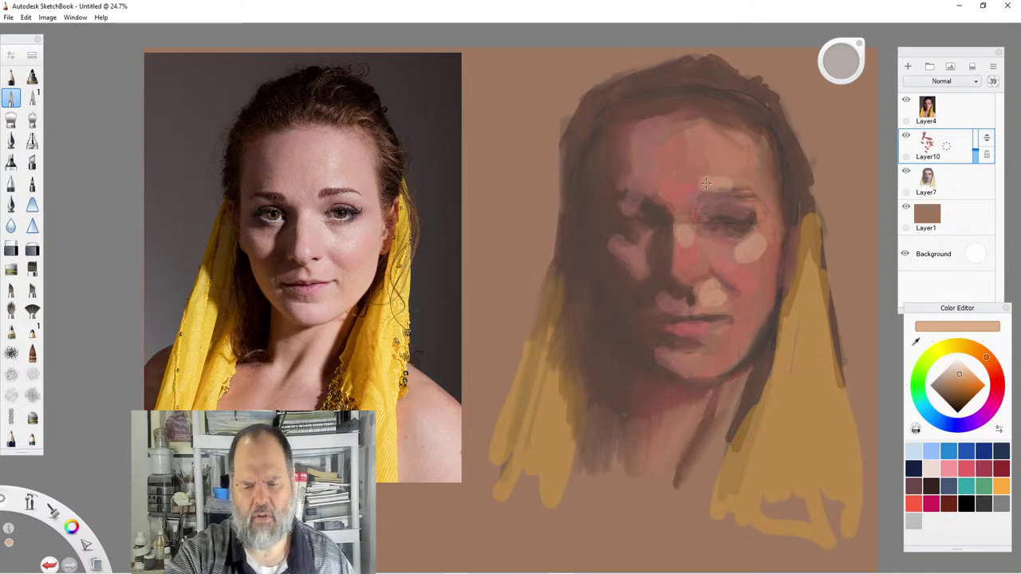
mouse_move(706, 179)
mouse_down()
mouse_move(706, 129)
mouse_move(709, 175)
mouse_up()
drag(718, 132, 719, 175)
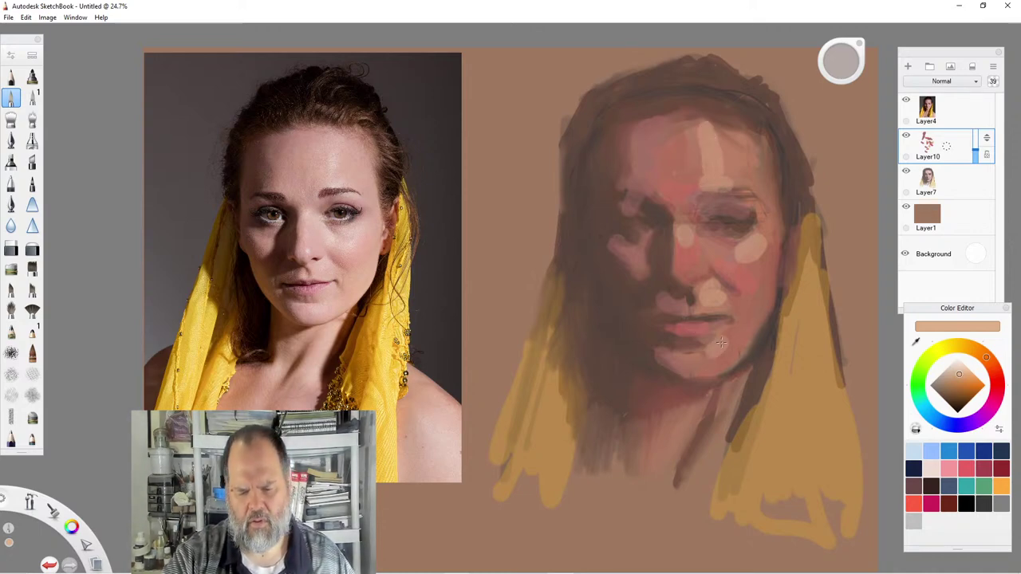
mouse_move(720, 343)
mouse_down()
mouse_move(717, 360)
mouse_move(695, 365)
mouse_up()
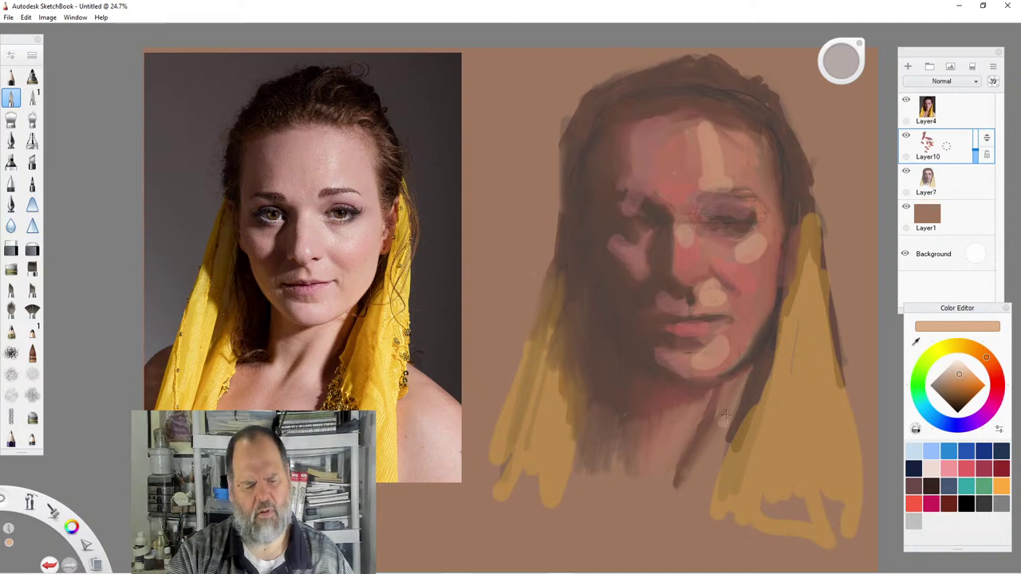
Paint the lit side of the neck with light peach strokes and switch to the companion paintbrush in the same brush row.
mouse_move(726, 414)
mouse_down()
mouse_move(700, 467)
mouse_move(739, 386)
mouse_up()
mouse_move(705, 443)
mouse_down()
mouse_move(726, 400)
mouse_move(700, 451)
mouse_up()
mouse_move(726, 388)
mouse_down()
mouse_move(679, 418)
mouse_move(675, 435)
mouse_move(675, 414)
mouse_move(648, 514)
mouse_move(653, 450)
mouse_up()
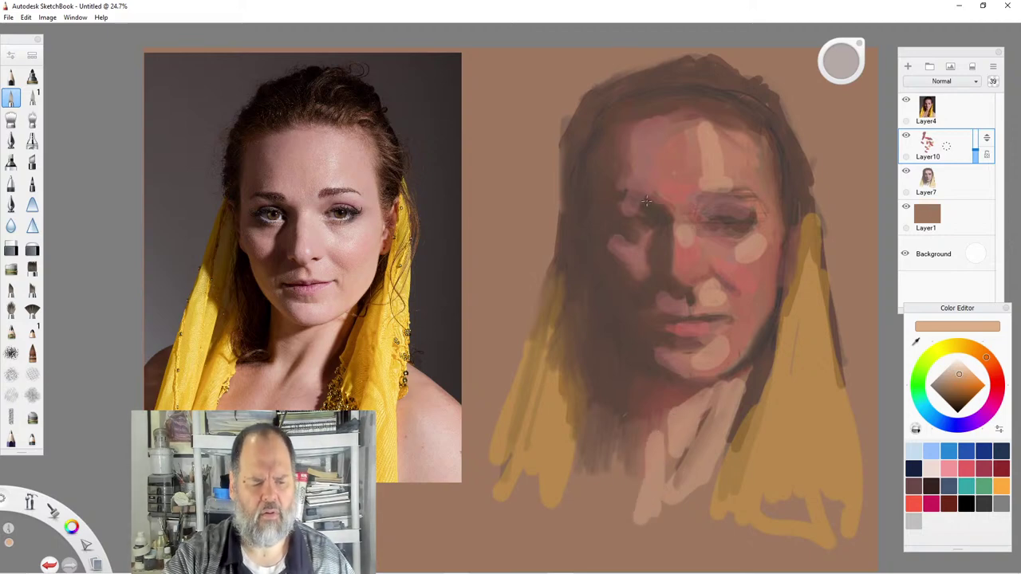
click(32, 96)
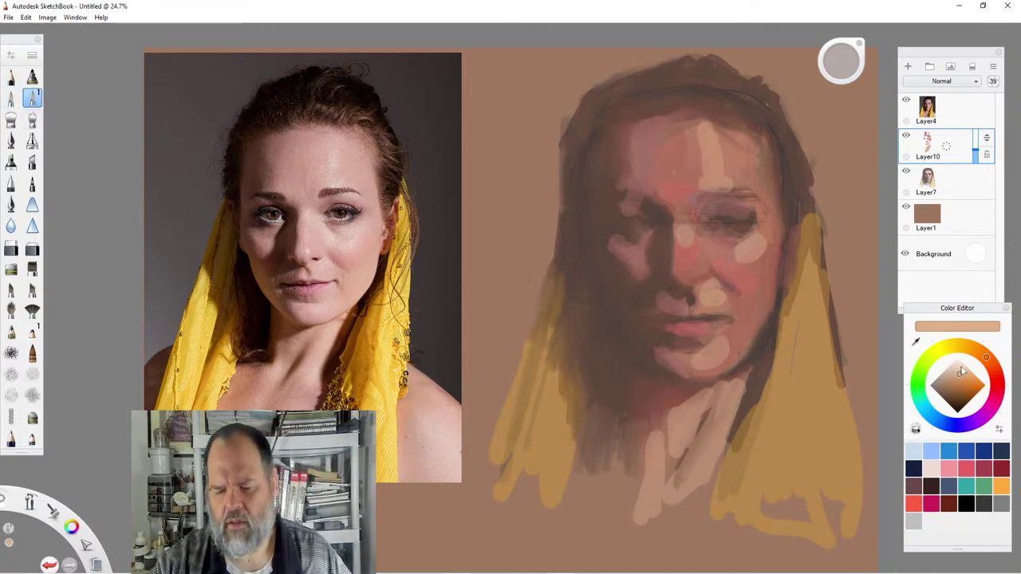
Choose dark reddish browns and draw the shadow-side eyebrow, the upper eyelids and the line between the lips.
click(993, 369)
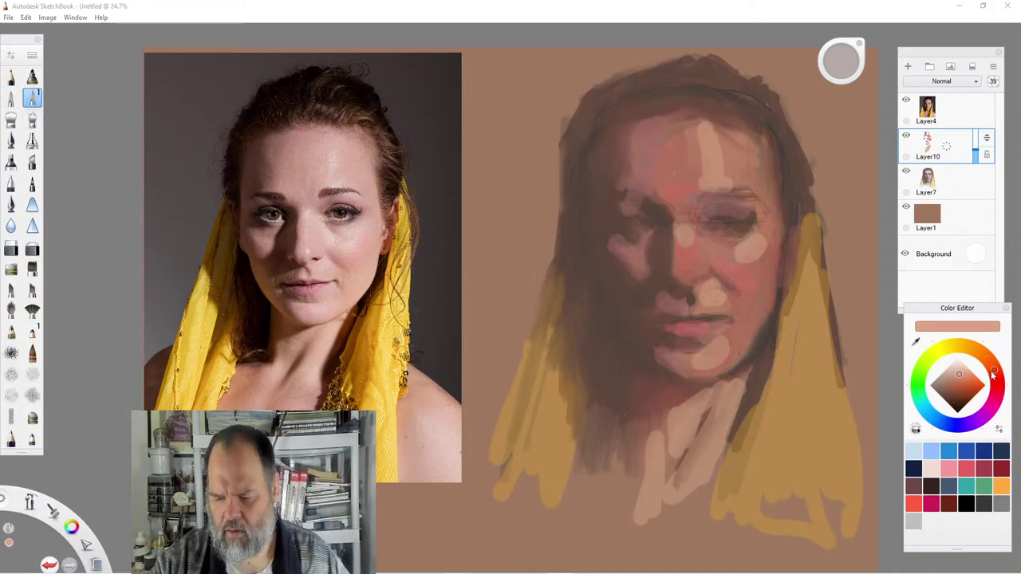
click(953, 401)
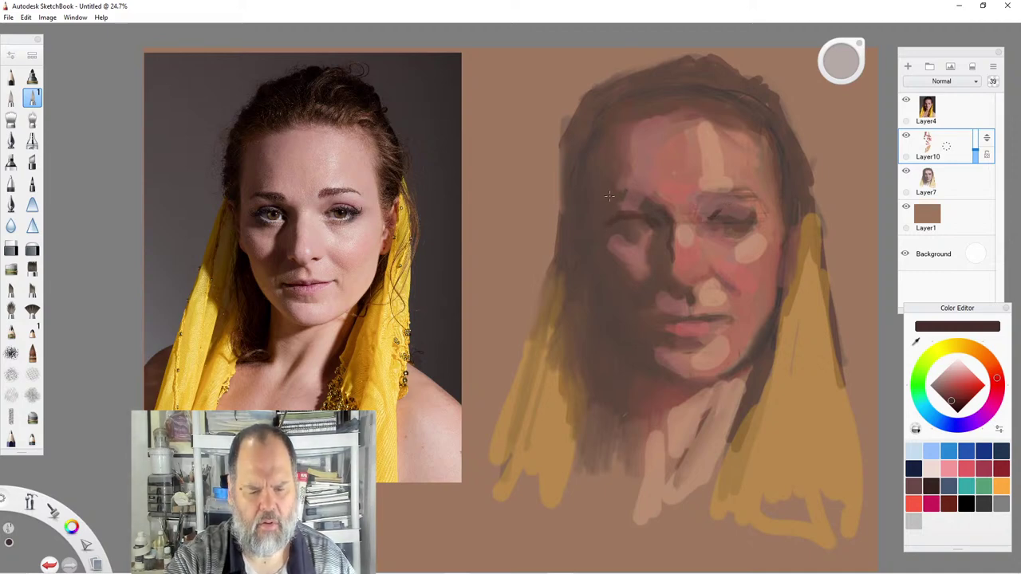
mouse_move(637, 192)
mouse_down()
mouse_move(646, 201)
mouse_move(628, 193)
mouse_up()
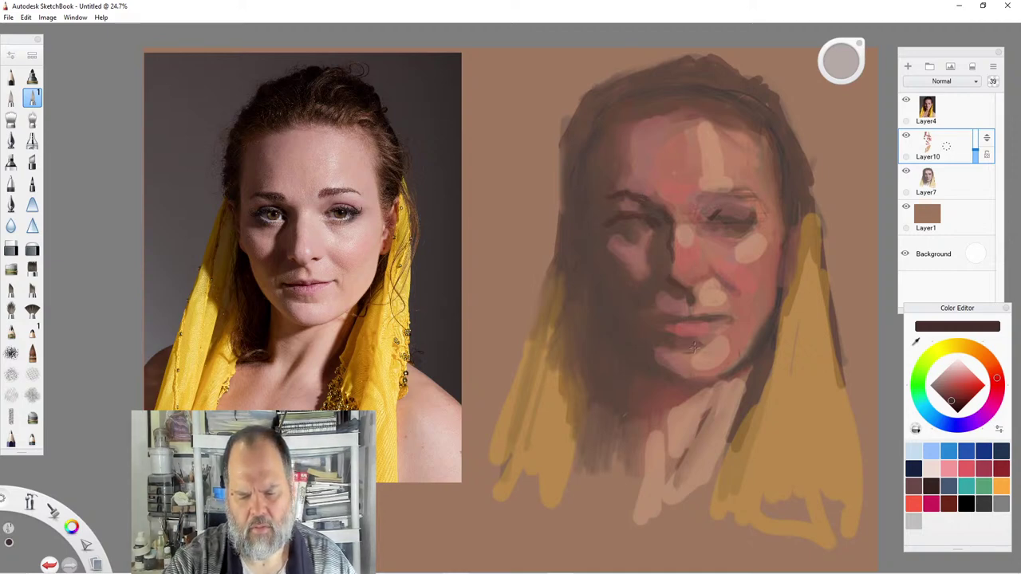
click(954, 398)
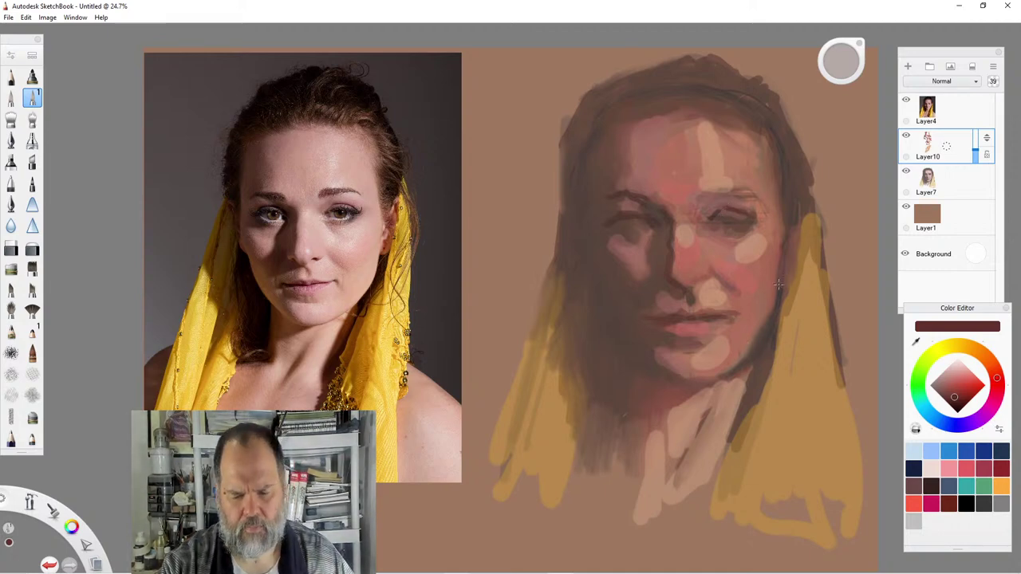
Choose a deeper maroon and draw the lit-side jaw edge and the shadow-side hairline from temple to forehead.
click(958, 403)
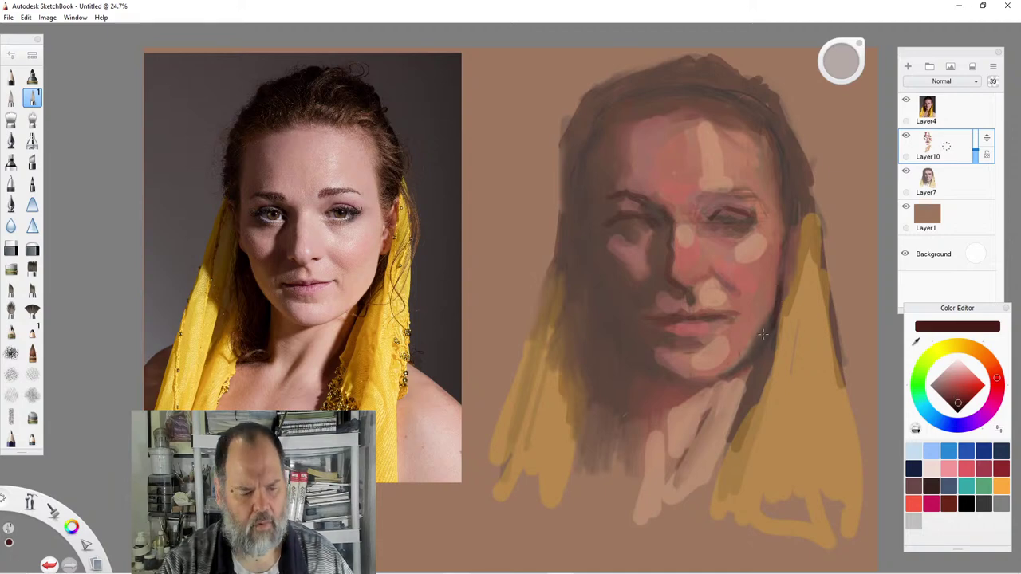
drag(775, 314, 756, 352)
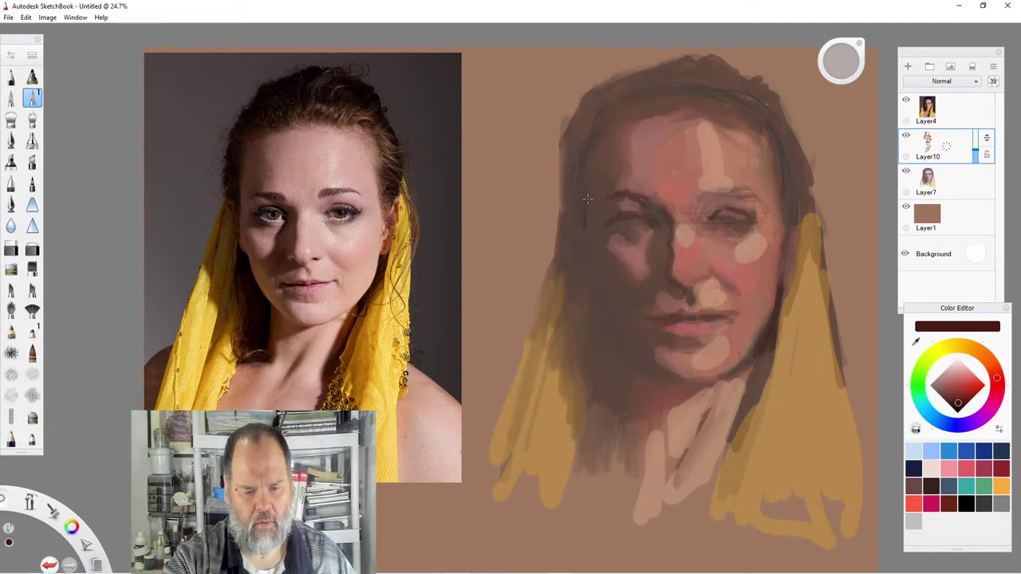
drag(587, 199, 584, 227)
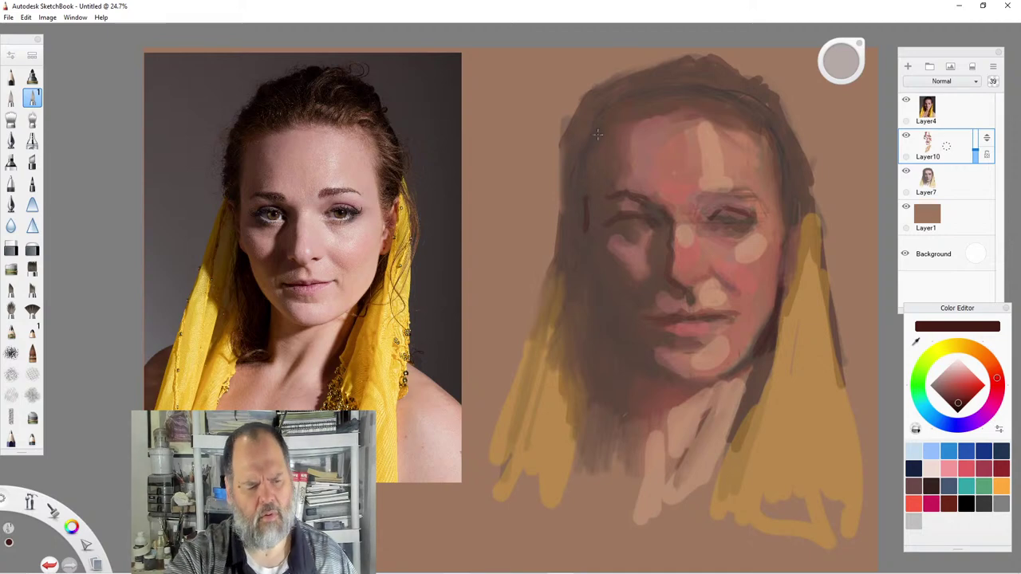
mouse_move(610, 118)
mouse_down()
mouse_move(590, 158)
mouse_move(590, 146)
mouse_move(589, 191)
mouse_up()
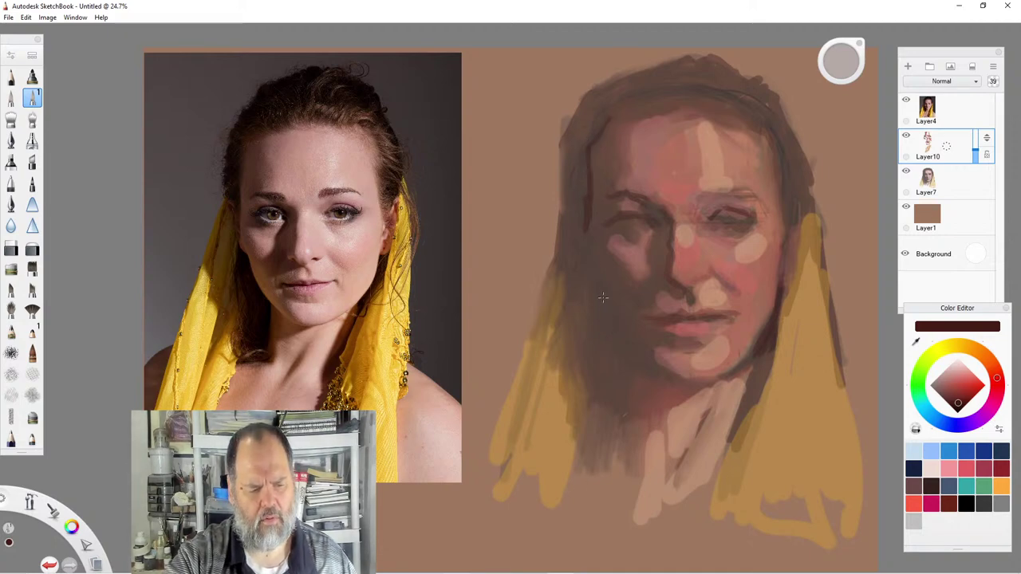
Outline the shadow-side jaw from cheek to chin and the edge of the neck below it in maroon.
mouse_move(595, 281)
mouse_down()
mouse_move(611, 332)
mouse_move(649, 360)
mouse_up()
drag(612, 330, 598, 286)
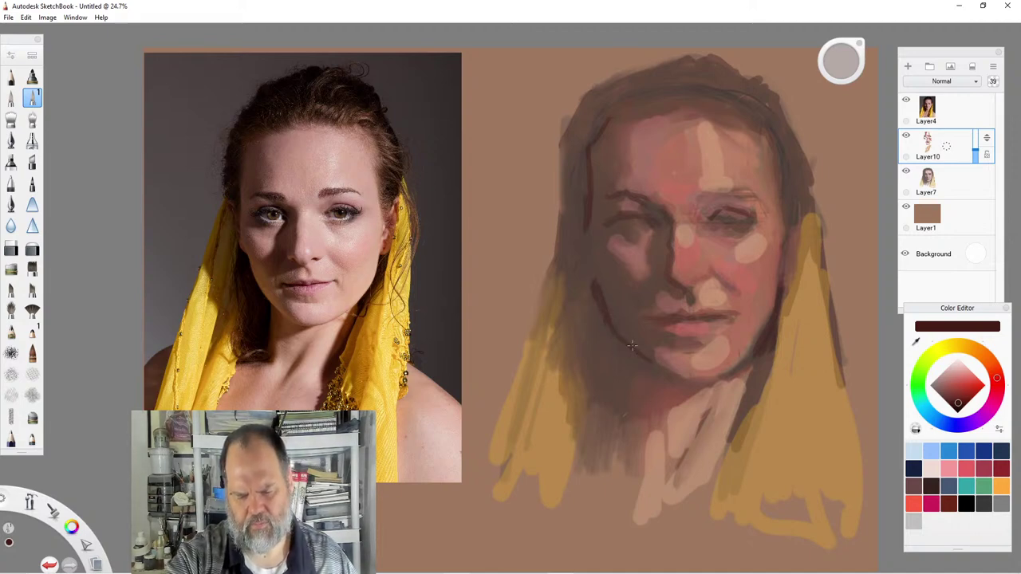
drag(657, 370, 614, 327)
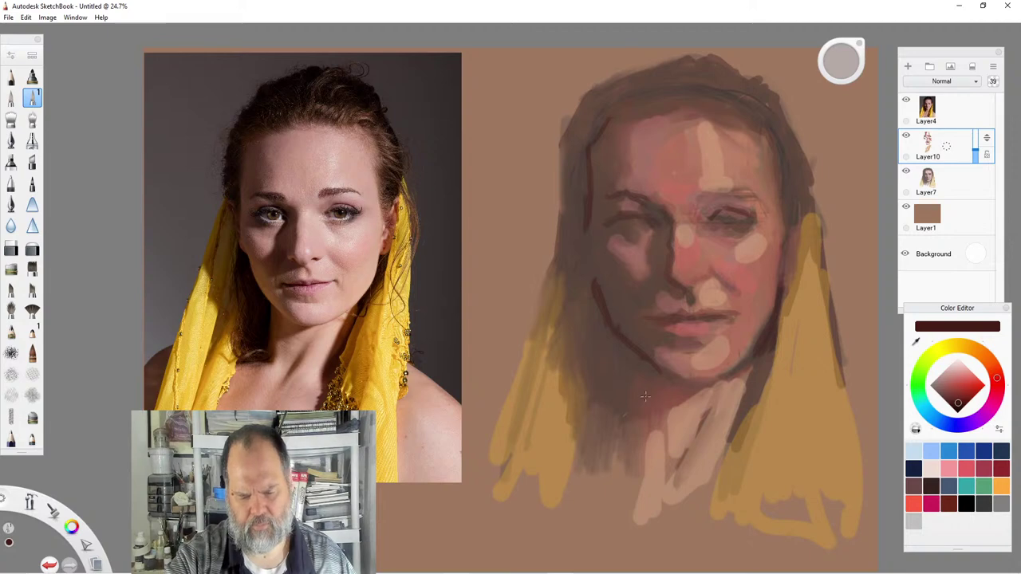
drag(634, 413, 639, 357)
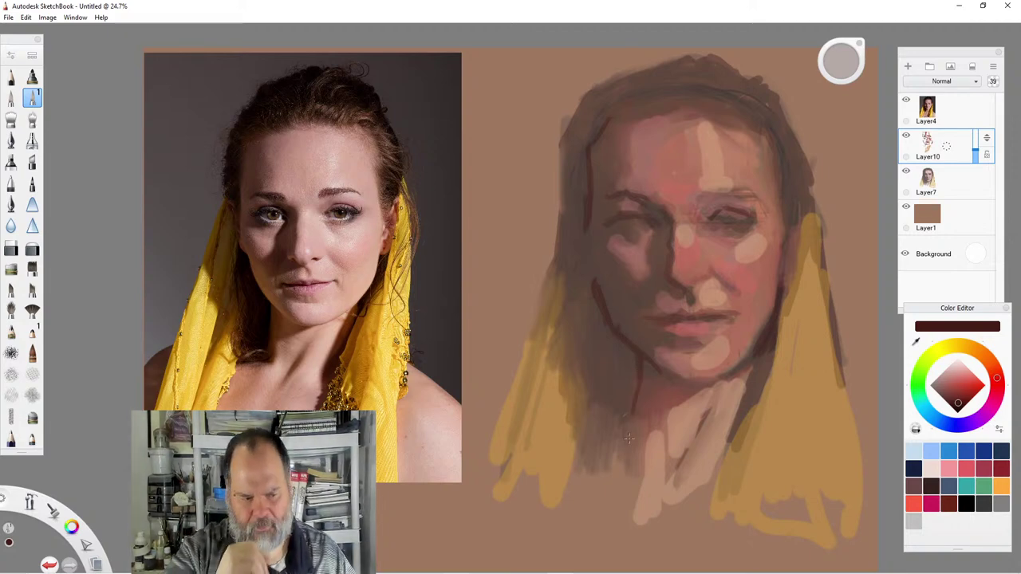
Add maroon strokes under the shadow-side eye and outline the shadow-side hair from the temple down beside the neck.
drag(614, 227, 625, 243)
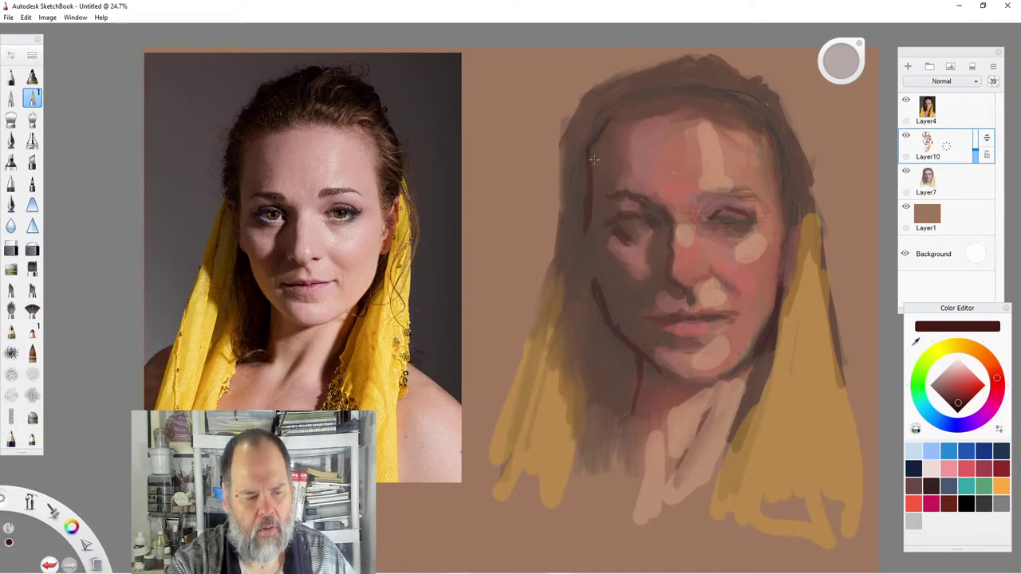
drag(597, 146, 592, 225)
drag(569, 130, 563, 201)
drag(564, 206, 574, 125)
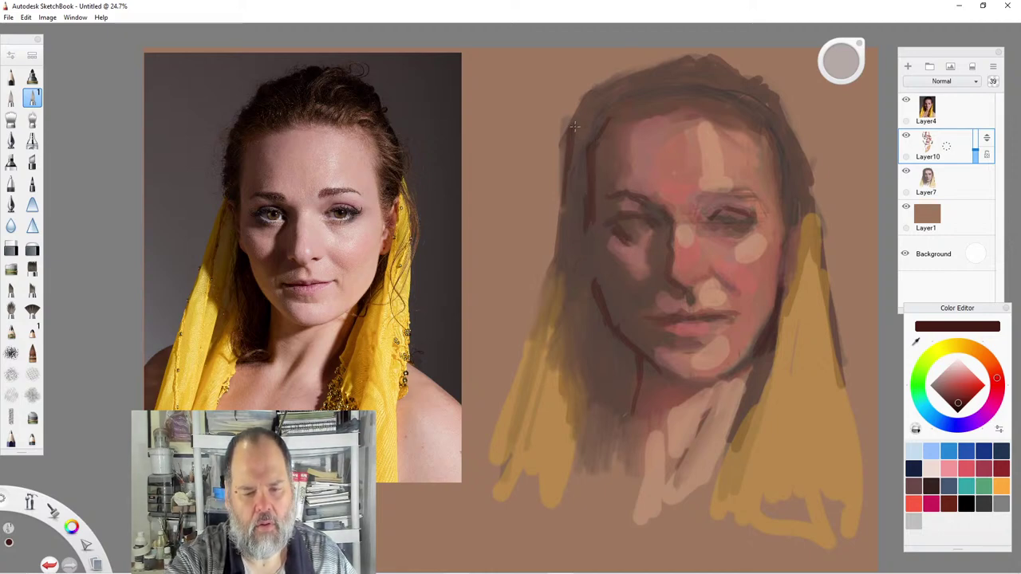
drag(597, 254, 595, 280)
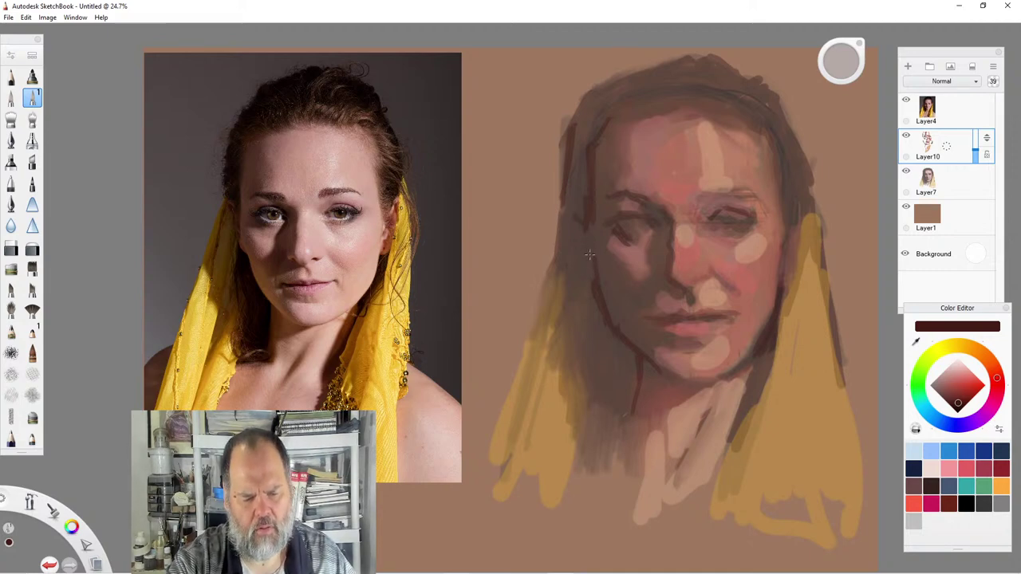
mouse_move(595, 312)
mouse_down()
mouse_move(593, 291)
mouse_move(605, 391)
mouse_move(582, 365)
mouse_move(608, 423)
mouse_move(631, 410)
mouse_move(643, 375)
mouse_up()
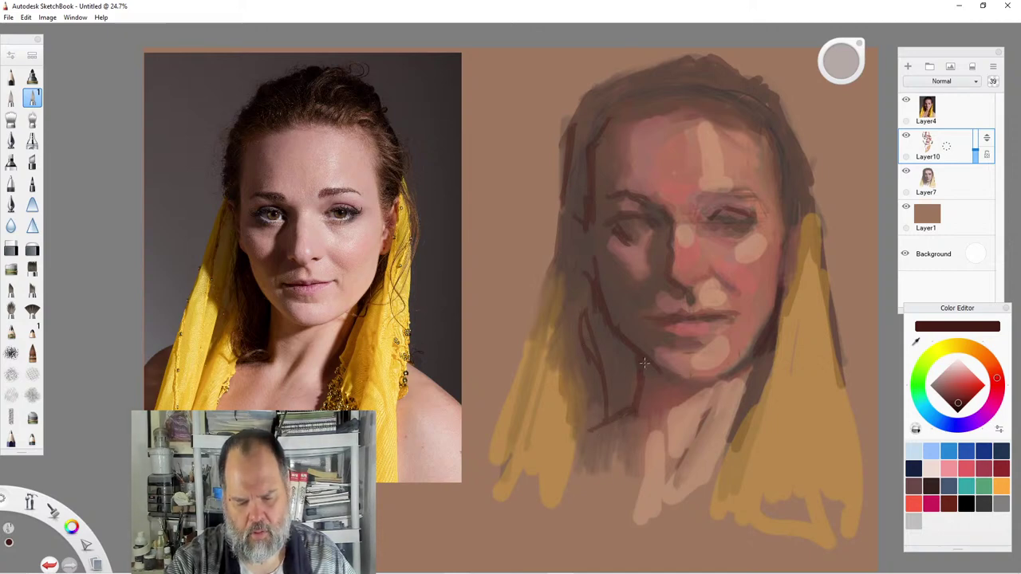
Switch to the companion paintbrush in the same row and fill the shadow-side hair with dark grayish brown from temple to neck.
click(10, 97)
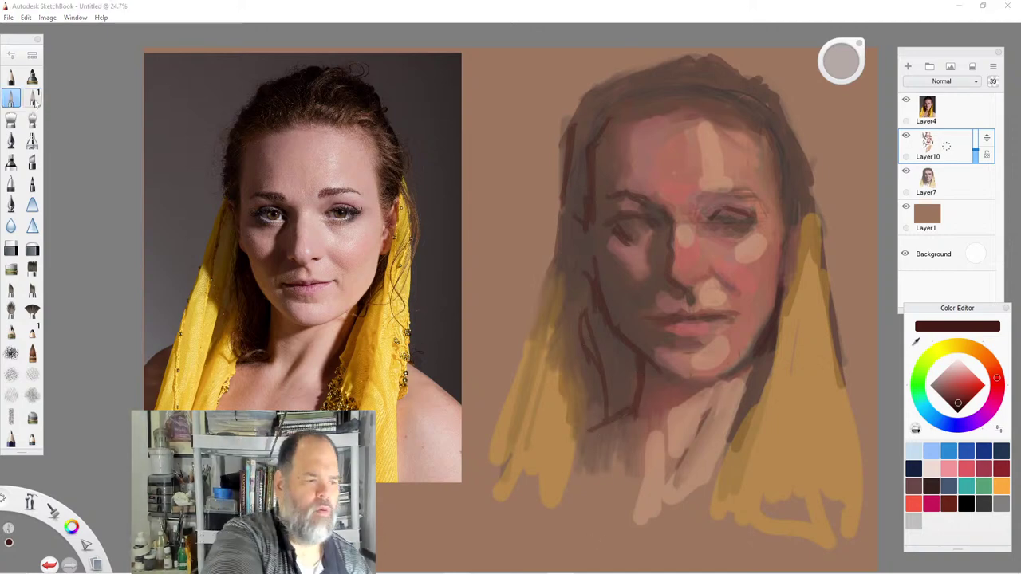
click(950, 405)
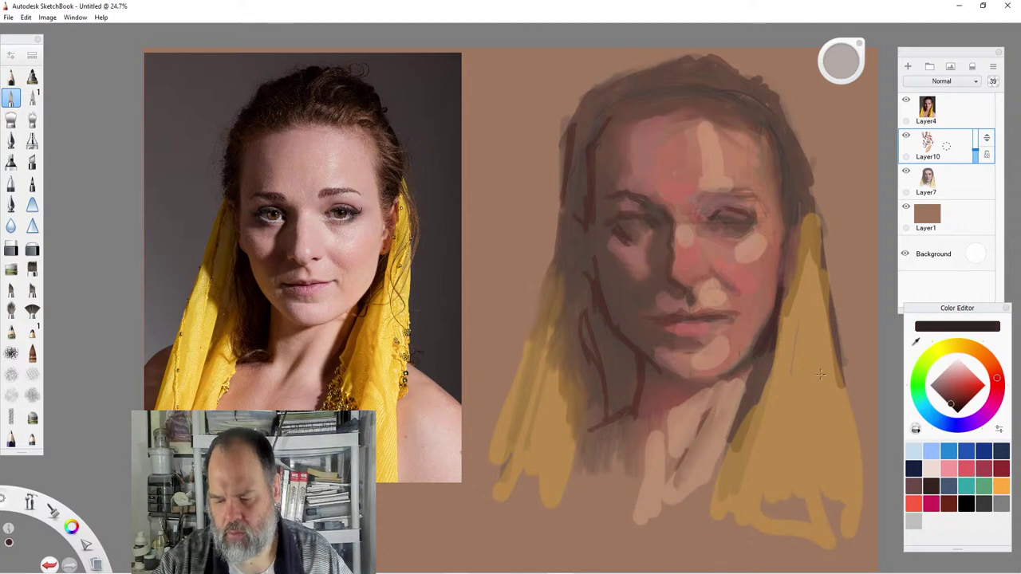
drag(596, 327, 623, 406)
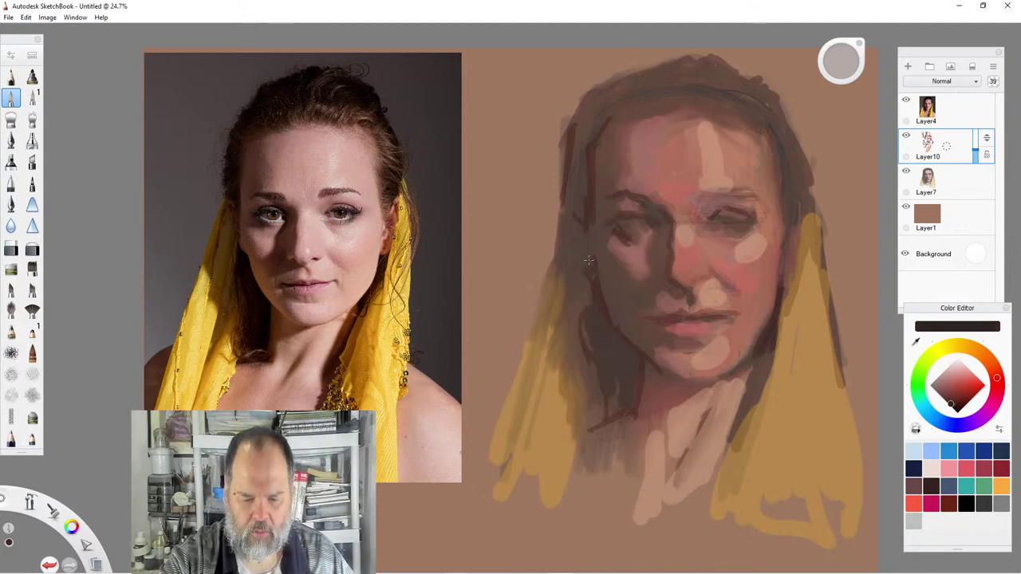
drag(588, 247, 580, 313)
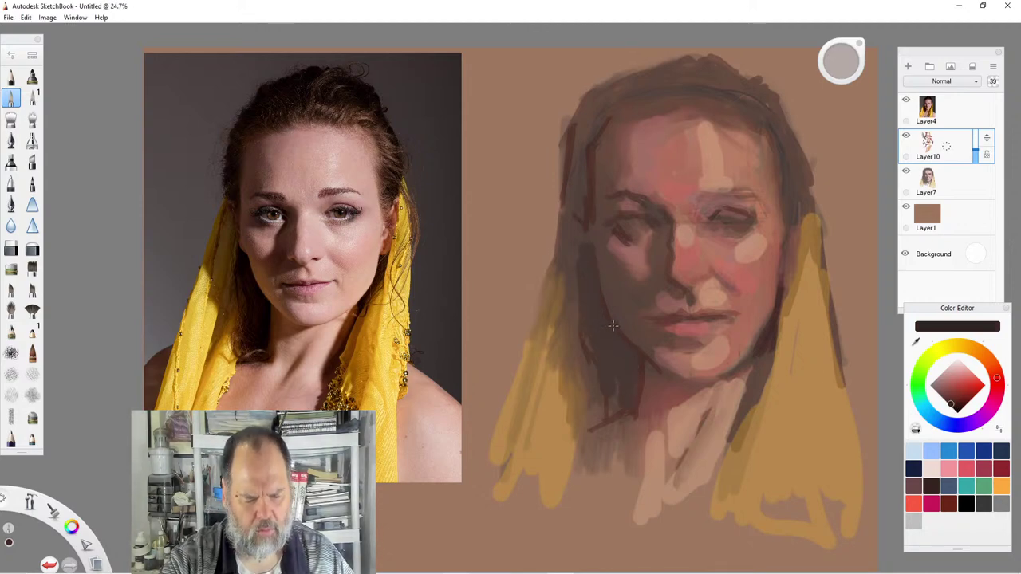
mouse_move(617, 386)
mouse_down()
mouse_move(613, 411)
mouse_move(595, 416)
mouse_up()
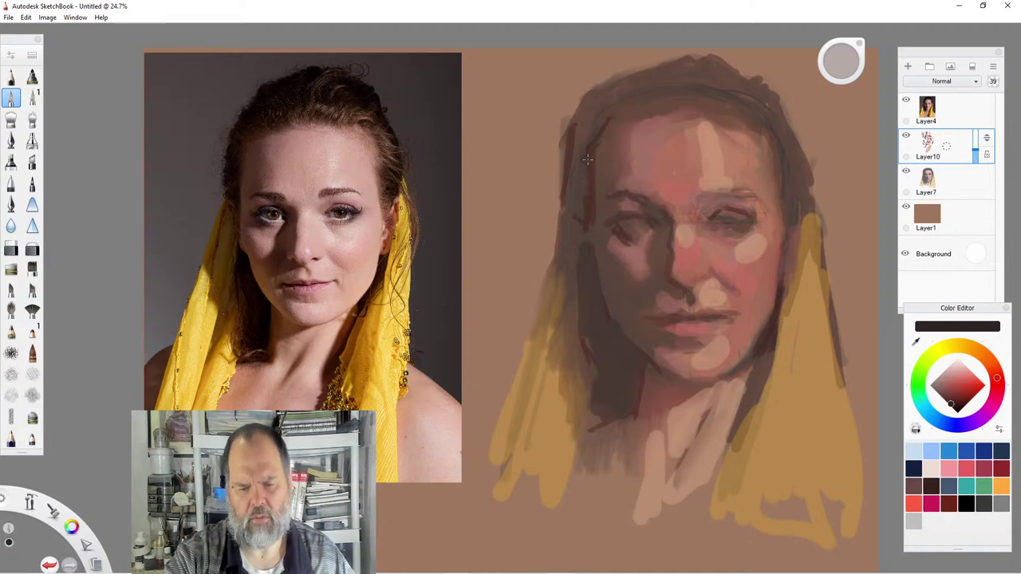
mouse_move(589, 164)
mouse_down()
mouse_move(582, 139)
mouse_move(572, 206)
mouse_up()
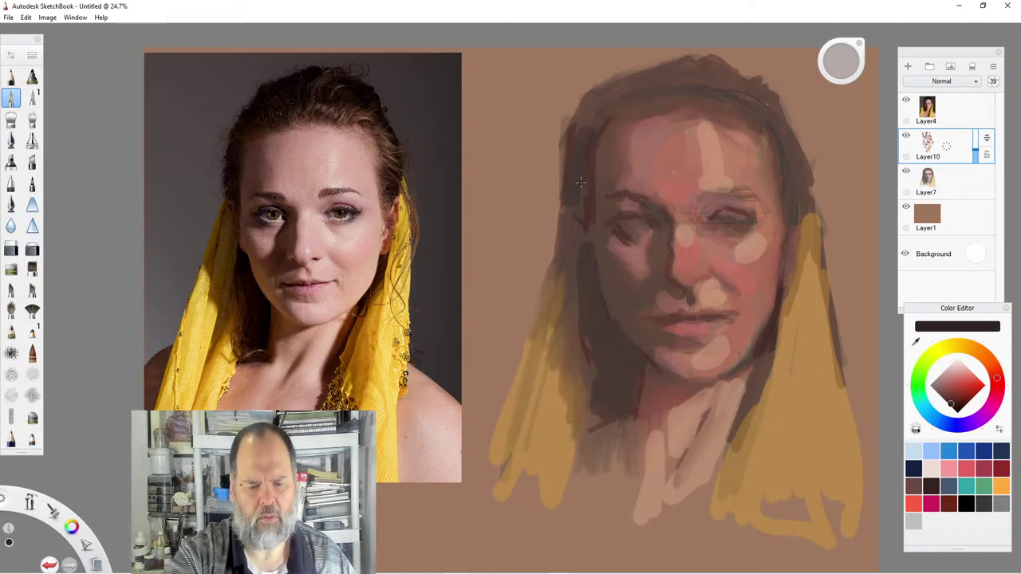
Choose a dark maroon brown and paint the shadow-side hair from the temple up toward the crown.
click(956, 405)
drag(576, 123, 565, 195)
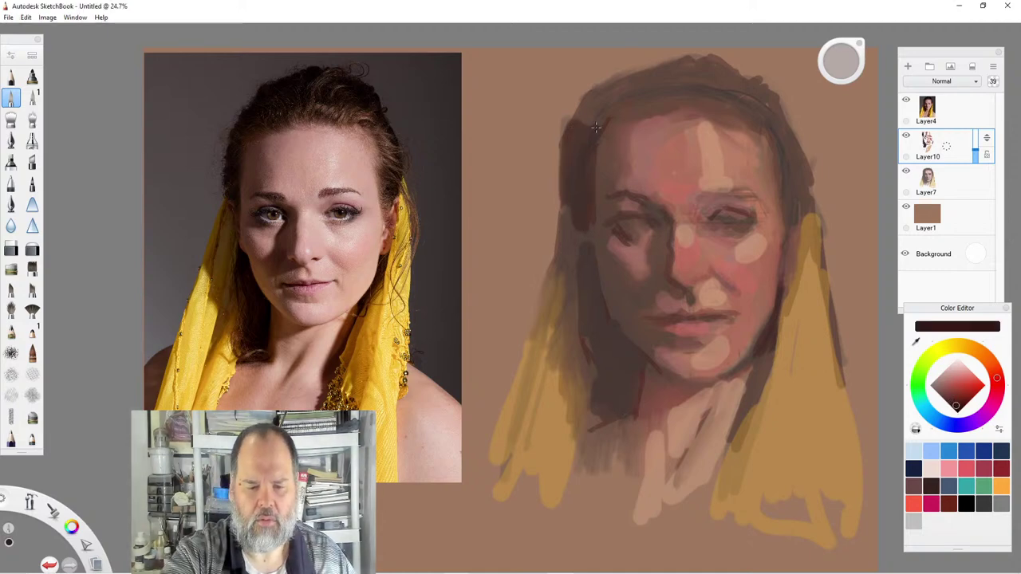
mouse_move(577, 120)
mouse_down()
mouse_move(619, 75)
mouse_move(625, 108)
mouse_move(650, 88)
mouse_up()
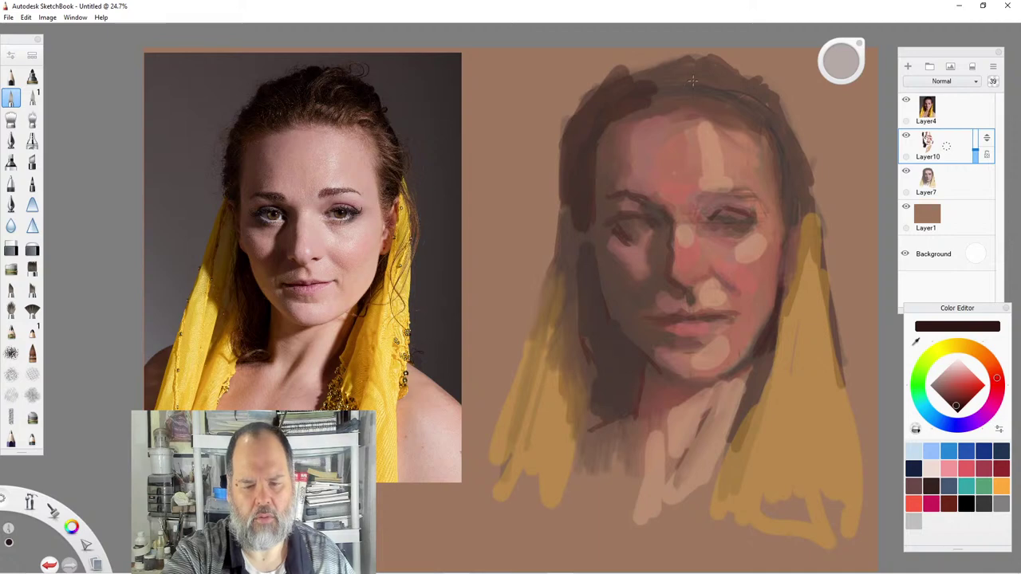
Darken the hair beside the jaw and neck, both eye sockets and the crown with the maroon brown.
drag(774, 333, 762, 370)
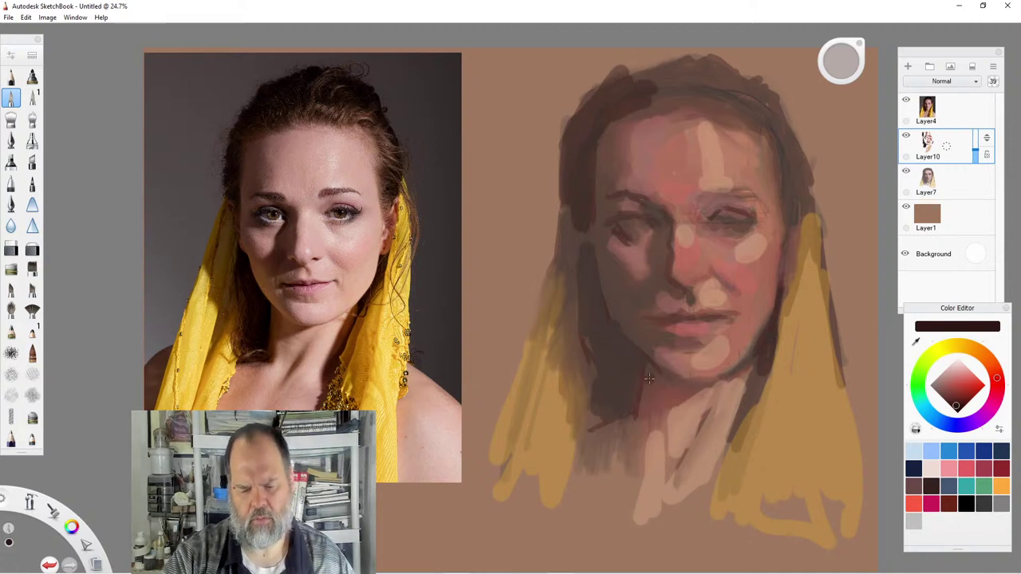
mouse_move(610, 386)
mouse_down()
mouse_move(590, 395)
mouse_move(592, 419)
mouse_up()
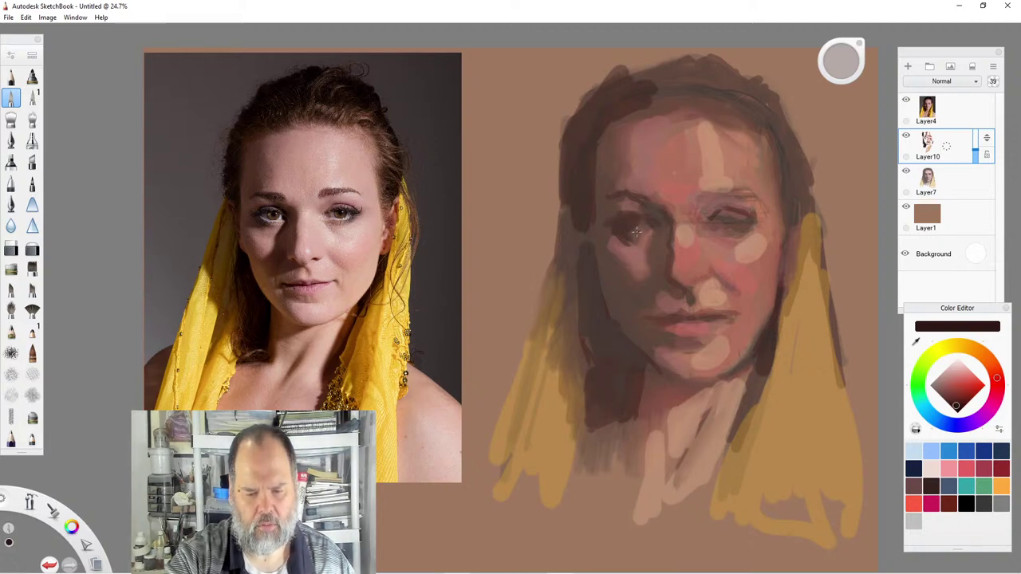
drag(742, 226, 730, 219)
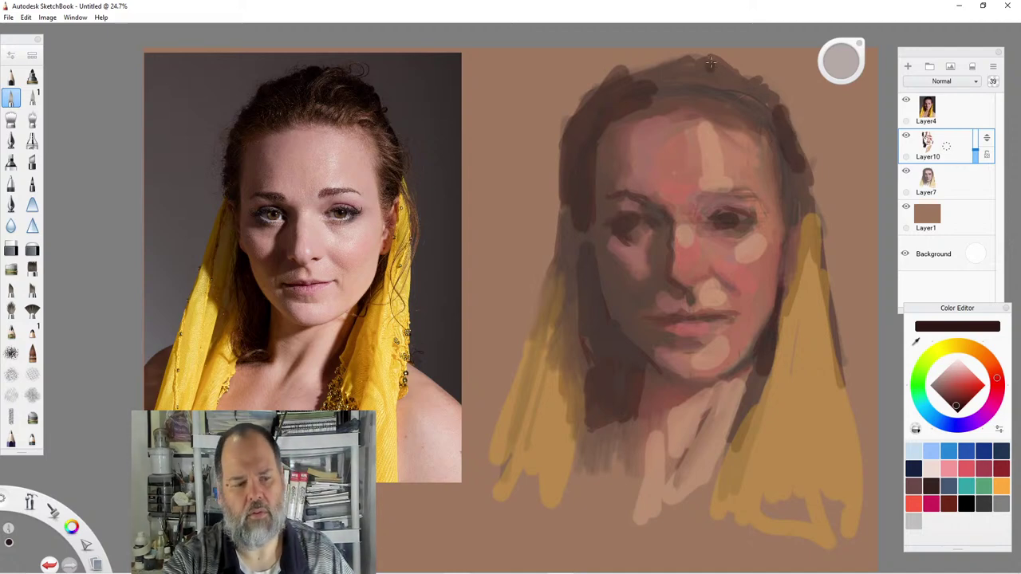
mouse_move(634, 70)
mouse_down()
mouse_move(734, 63)
mouse_move(722, 78)
mouse_move(710, 73)
mouse_up()
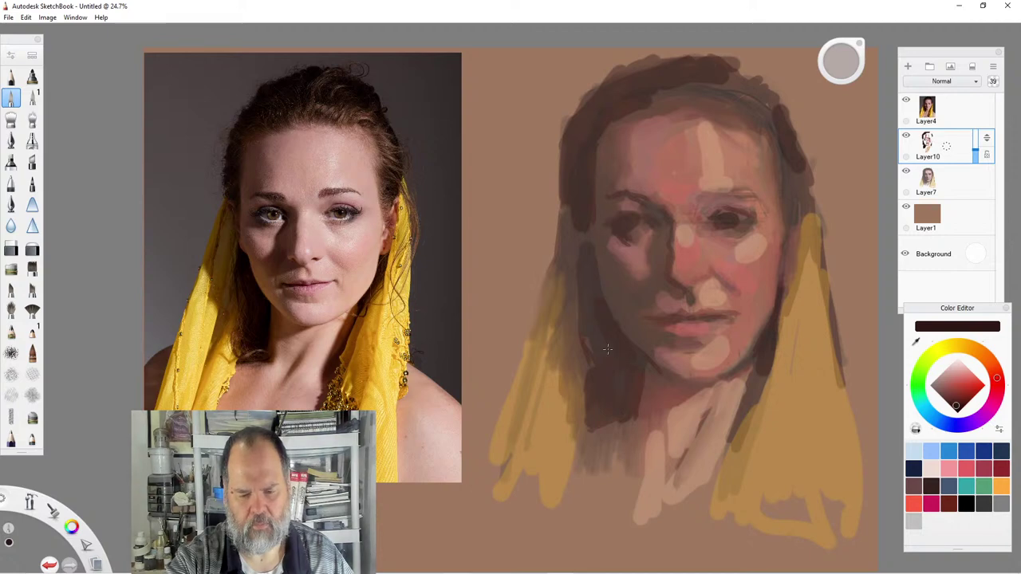
Choose a dark orange-brown and paint shadow strokes over the upper part of the shadow-side scarf.
click(983, 354)
click(960, 401)
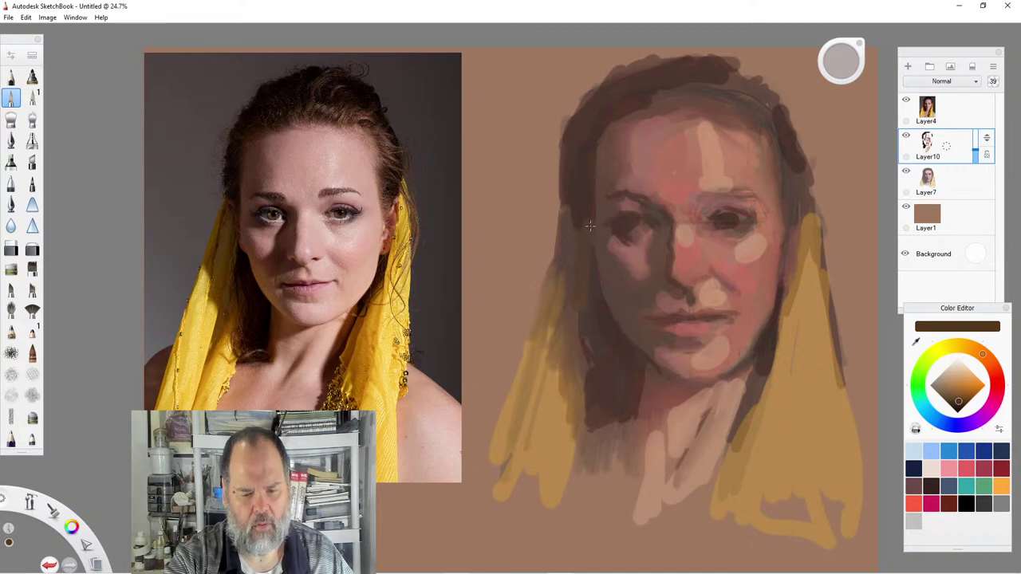
drag(575, 229, 558, 306)
drag(575, 220, 541, 333)
drag(567, 228, 553, 267)
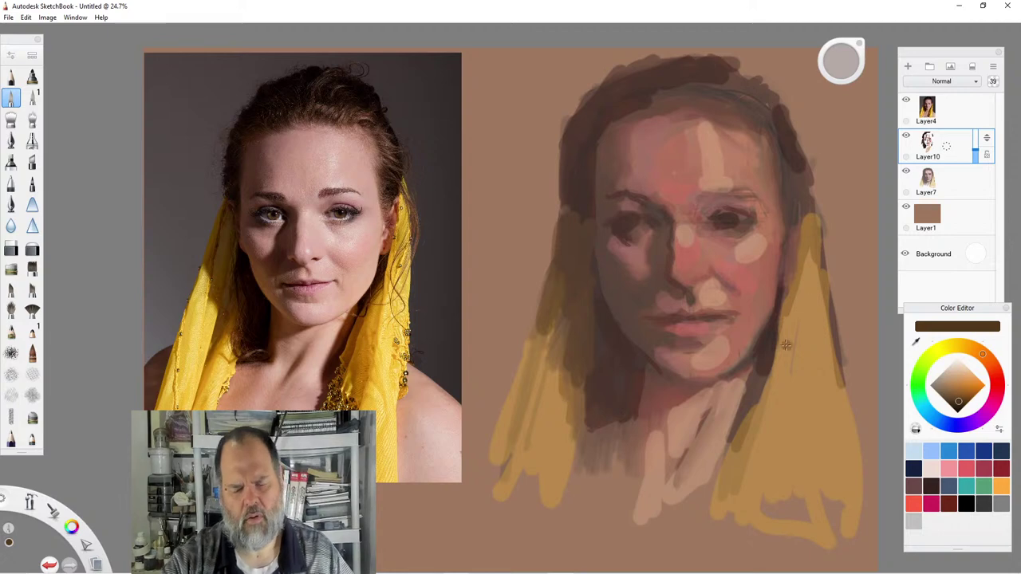
Paint dark orange-brown shadows down the inner edges of the lit-side scarf and the shadow-side scarf.
drag(783, 352, 766, 407)
drag(767, 372, 732, 458)
drag(754, 415, 729, 516)
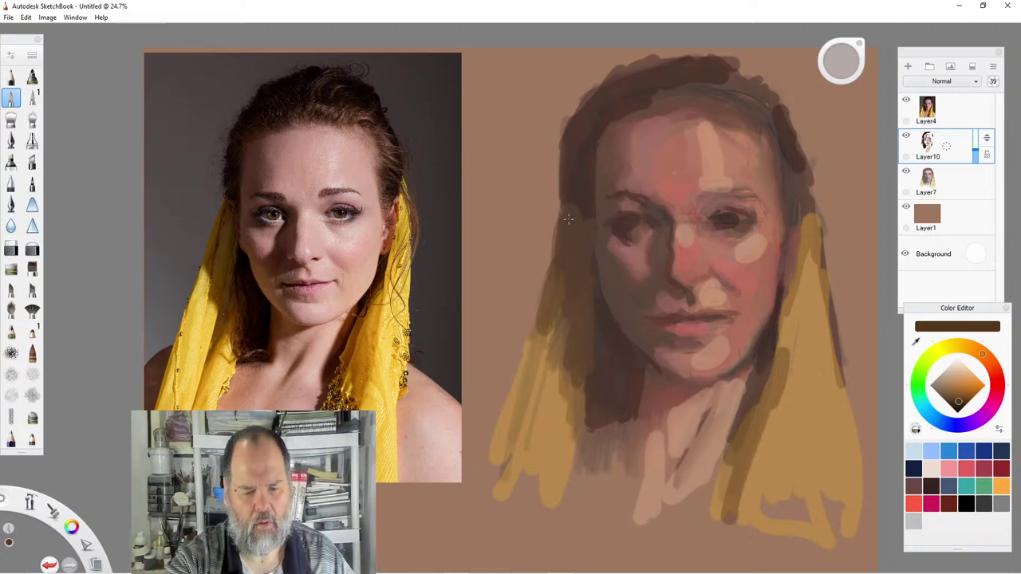
mouse_move(550, 303)
mouse_down()
mouse_move(573, 425)
mouse_move(588, 349)
mouse_move(588, 426)
mouse_move(542, 534)
mouse_up()
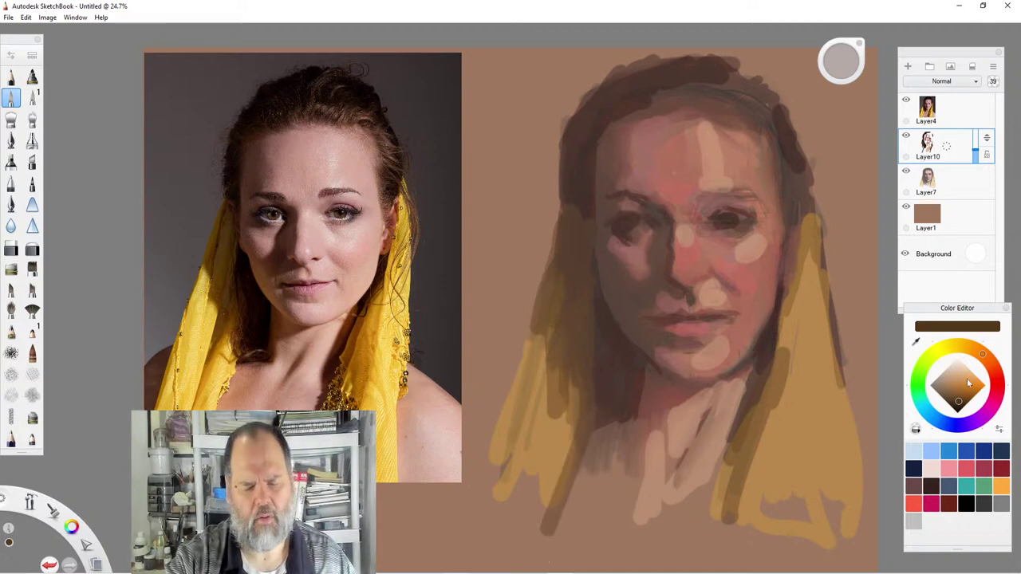
Choose a near-black reddish brown and paint the lit-side hair from beside the ear up to the crown.
click(951, 407)
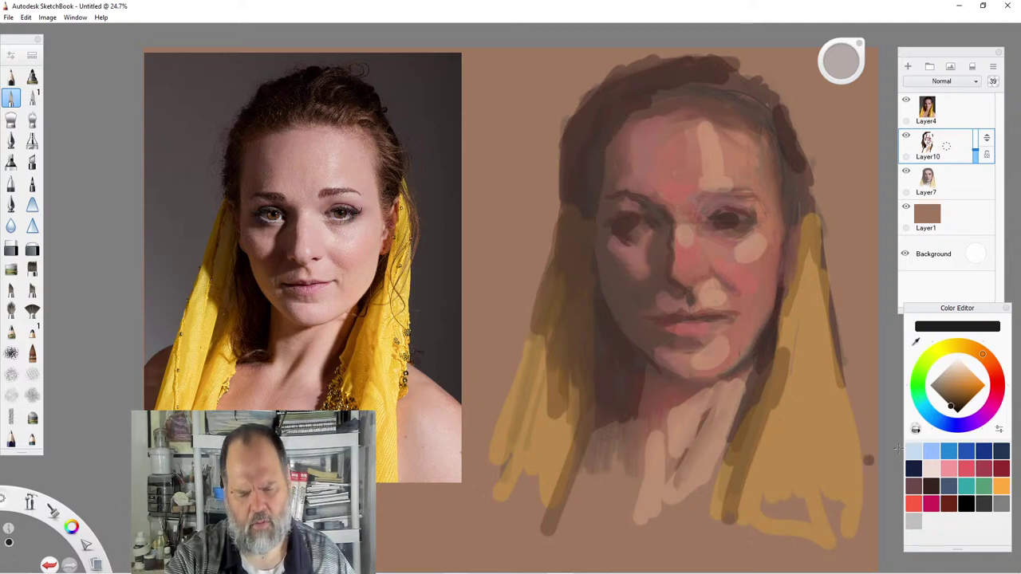
click(995, 371)
drag(953, 408, 953, 408)
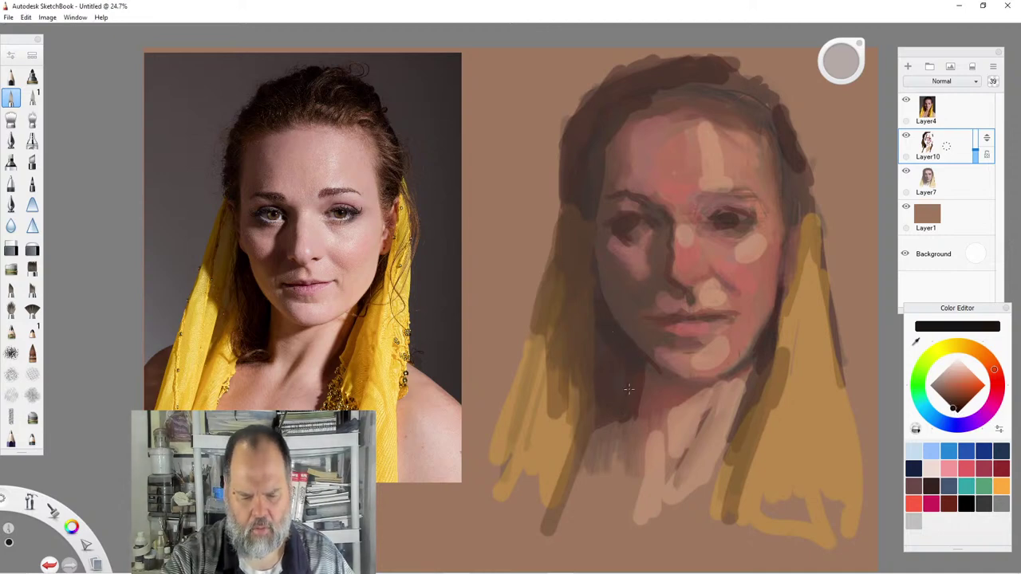
drag(805, 172, 794, 213)
drag(780, 116, 764, 97)
drag(803, 152, 797, 130)
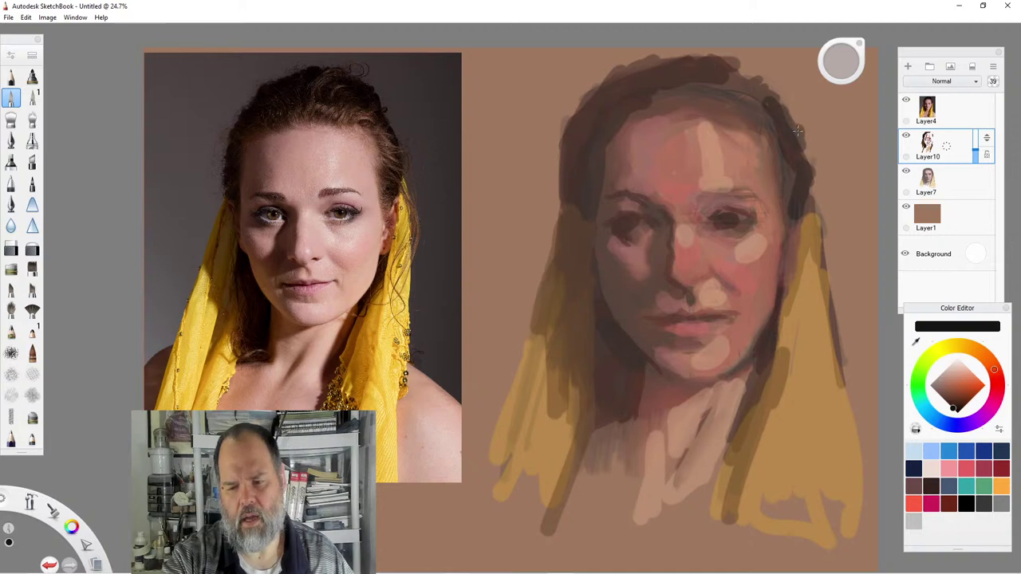
mouse_move(743, 76)
mouse_down()
mouse_move(769, 123)
mouse_move(772, 94)
mouse_up()
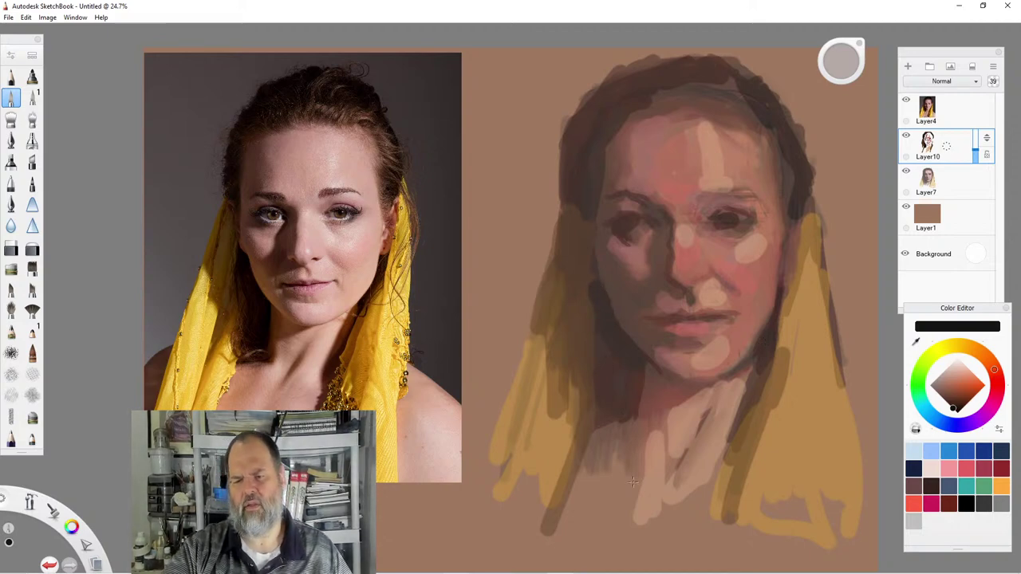
Merge Layer10 down into Layer7 and blend the skin tones, highlights and hairline with a smudging brush.
drag(946, 146, 944, 179)
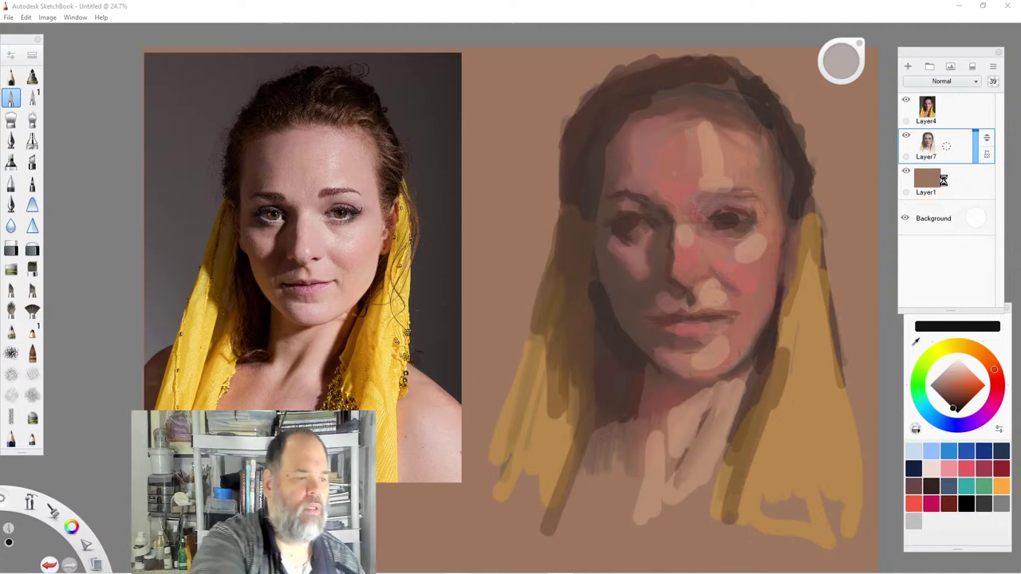
click(11, 120)
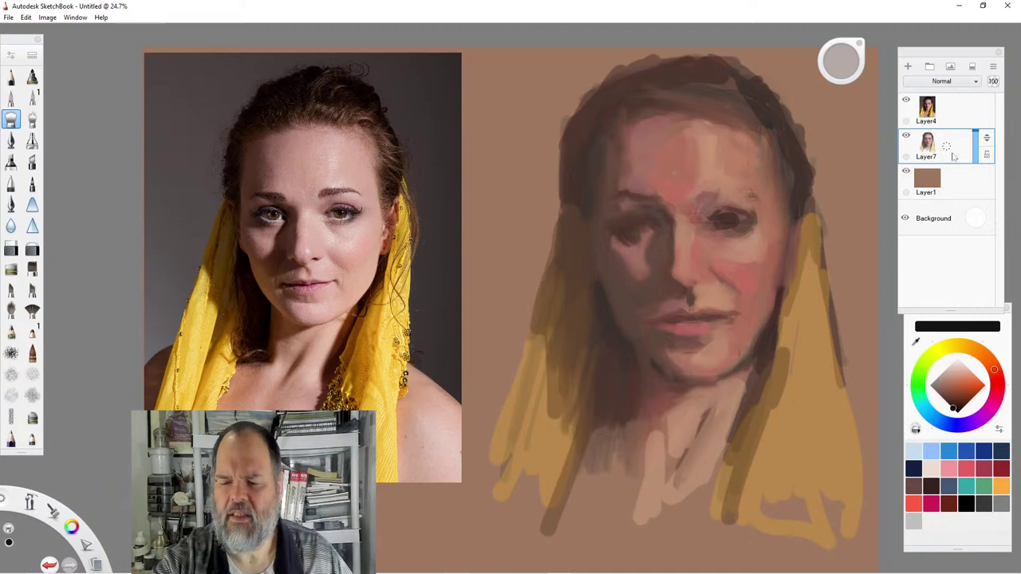
Fade the merged portrait layer to a little over half opacity and add a new empty layer above it.
mouse_move(977, 137)
mouse_down()
mouse_move(976, 157)
mouse_move(974, 148)
mouse_up()
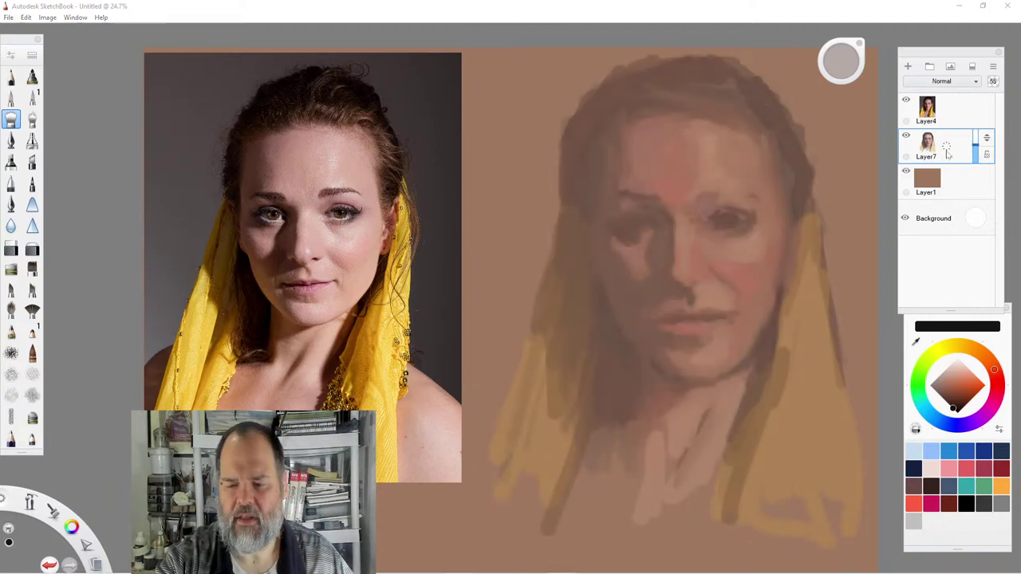
click(947, 145)
click(947, 117)
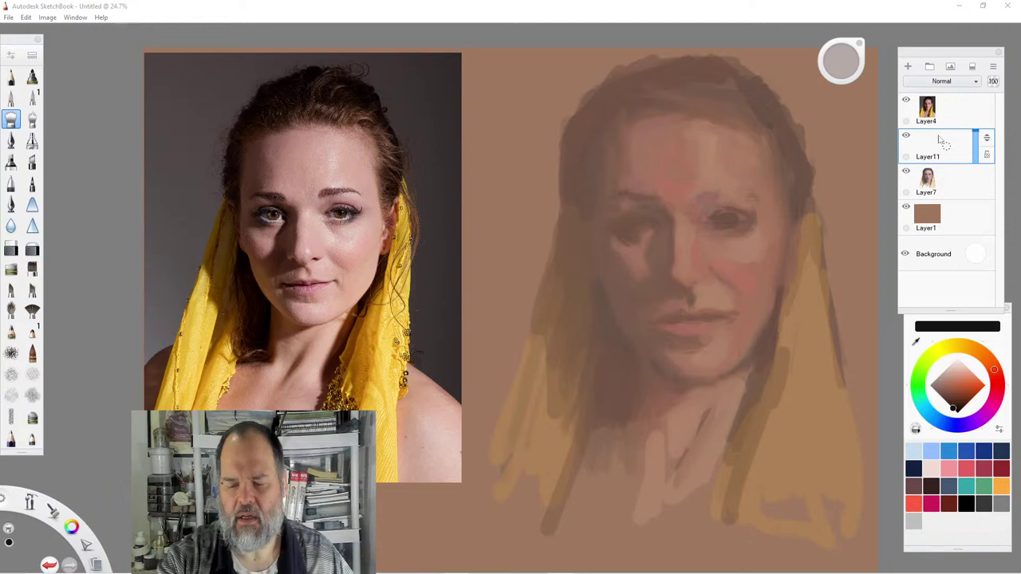
Choose a dark sketching brush and reduce its size to a thin line, undoing the test strokes beside the shadow-side temple.
click(32, 77)
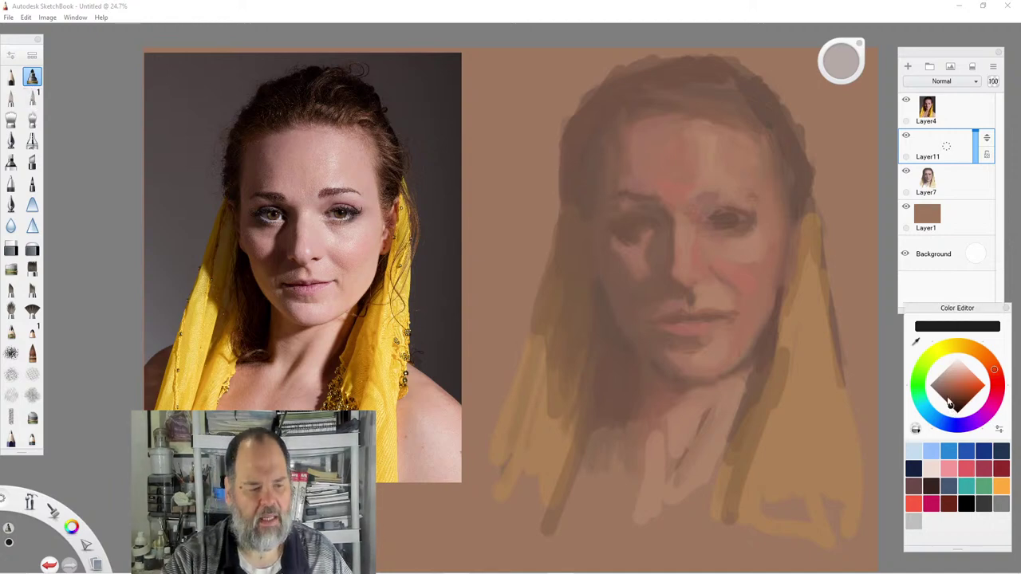
drag(594, 189, 598, 240)
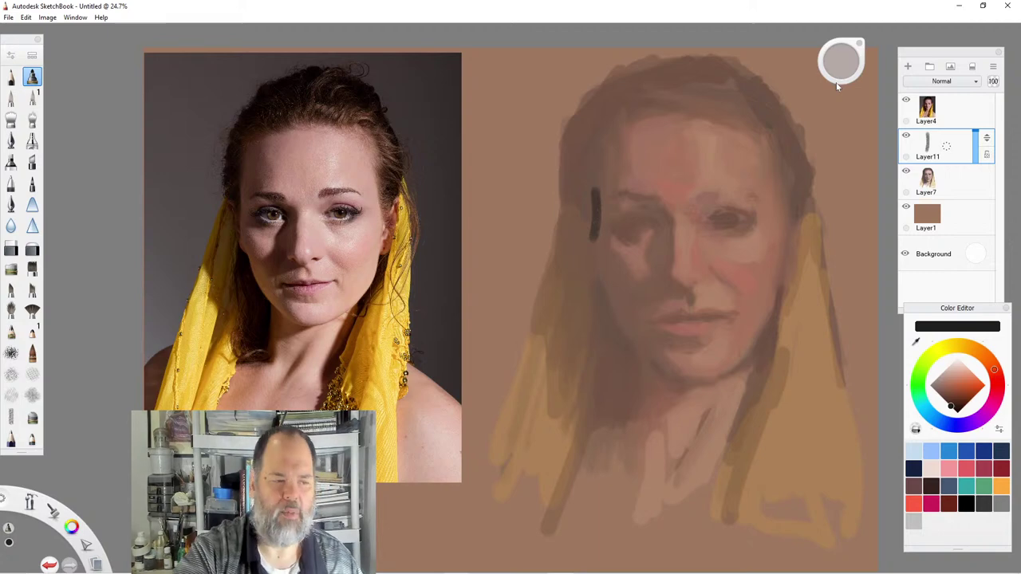
click(49, 567)
drag(842, 60, 841, 62)
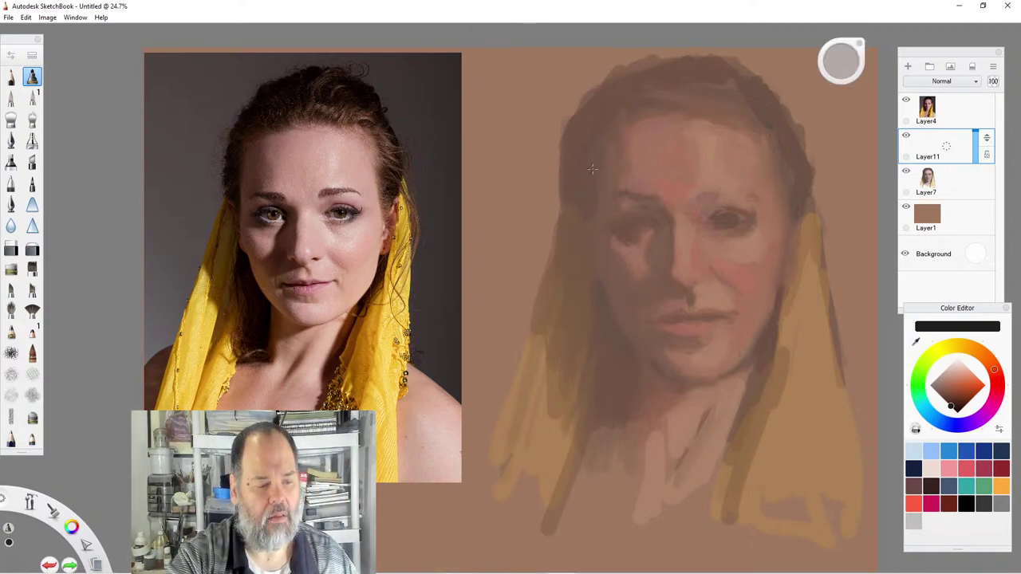
drag(593, 236, 592, 238)
drag(593, 169, 591, 249)
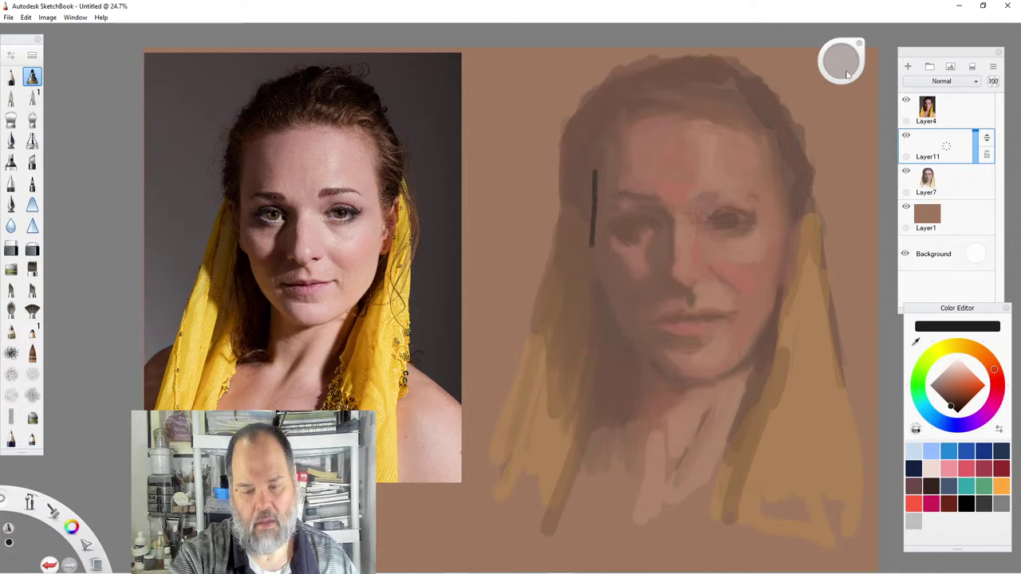
key(ctrl+z)
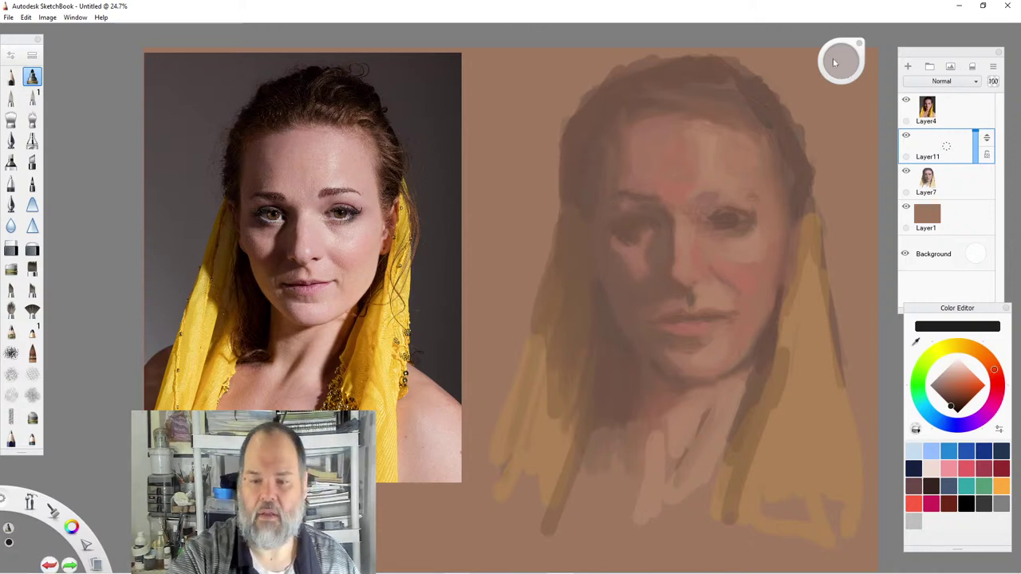
drag(841, 60, 835, 59)
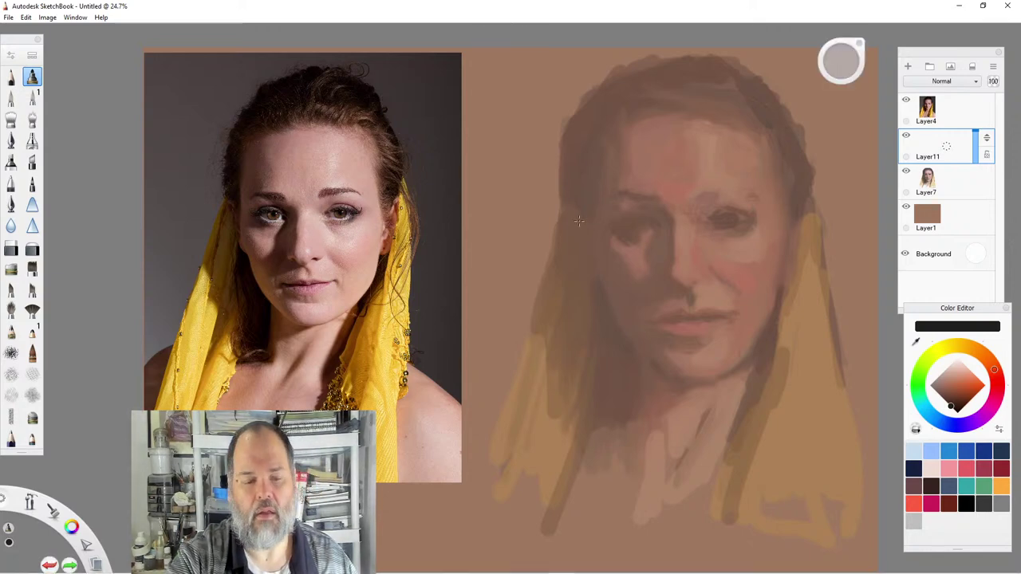
Sketch the hairline from the shadow-side temple over the forehead to the lit-side temple, with the sketch layer's opacity at 47.
mouse_move(585, 179)
mouse_down()
mouse_move(611, 114)
mouse_move(641, 91)
mouse_up()
drag(751, 102, 768, 120)
click(976, 149)
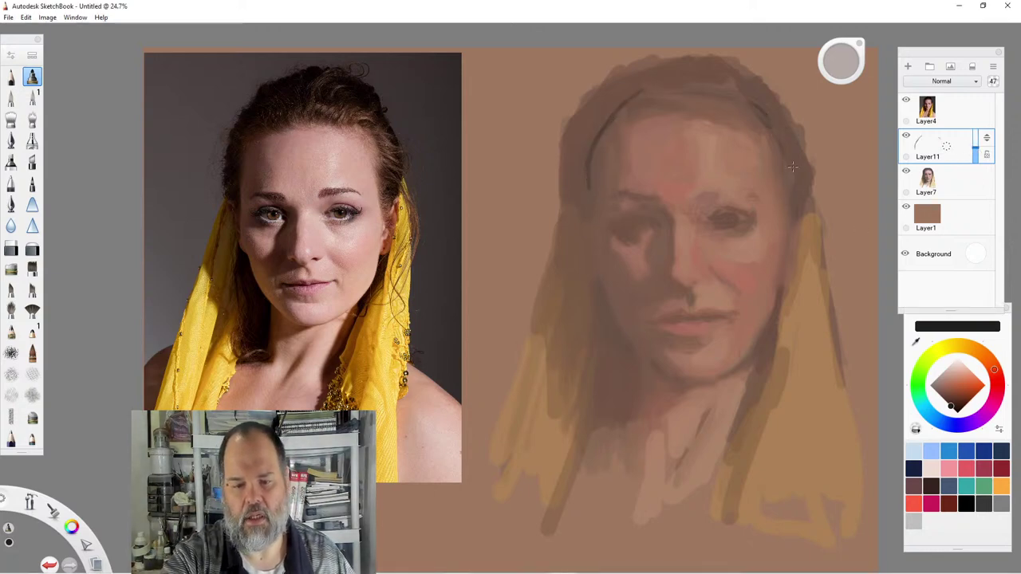
mouse_move(642, 91)
mouse_down()
mouse_move(778, 137)
mouse_move(794, 199)
mouse_move(786, 229)
mouse_up()
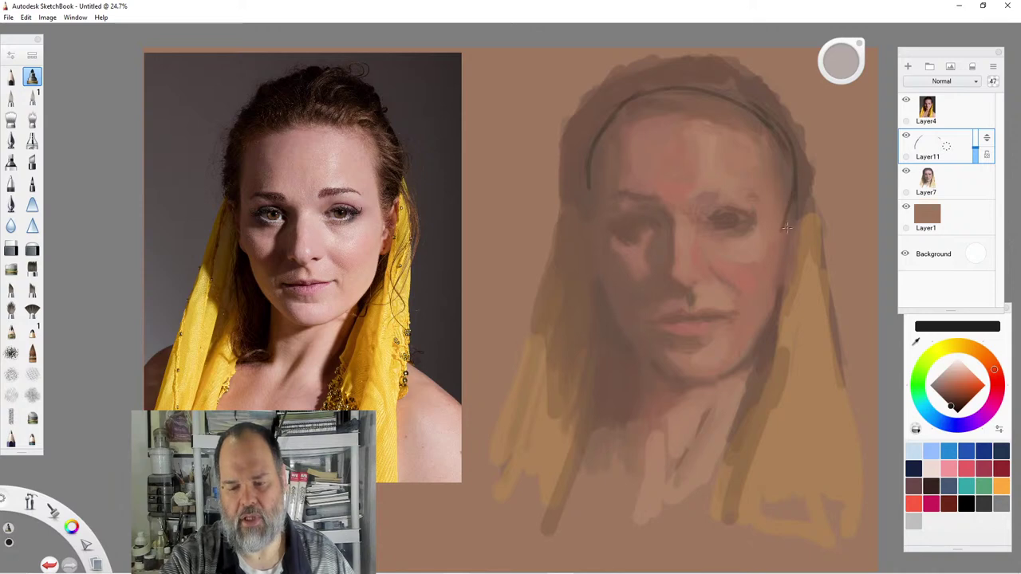
Sketch both eyebrows and reinforce the head contour with repeated lines along both temples and the shadow-side cheekbone.
mouse_move(606, 212)
mouse_down()
mouse_move(674, 200)
mouse_move(669, 222)
mouse_move(745, 189)
mouse_up()
mouse_move(608, 120)
mouse_down()
mouse_move(748, 99)
mouse_move(797, 161)
mouse_move(593, 247)
mouse_up()
drag(791, 162, 788, 229)
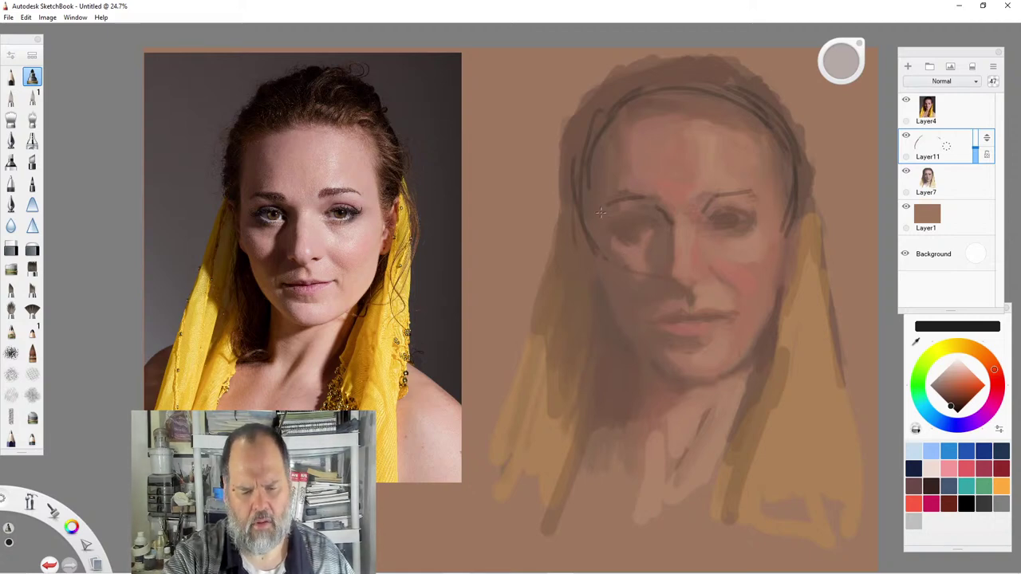
drag(600, 207, 594, 257)
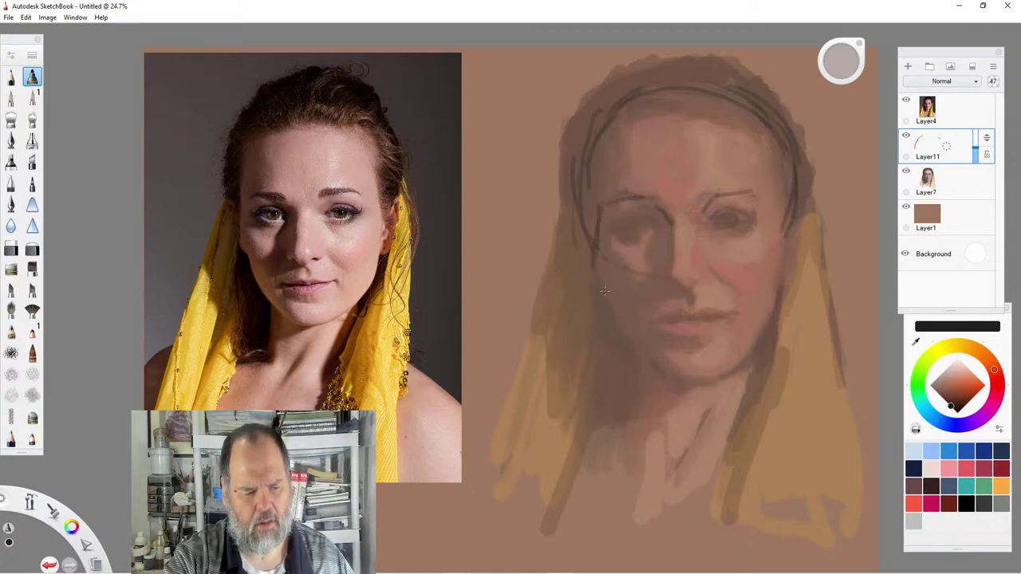
drag(596, 159, 593, 237)
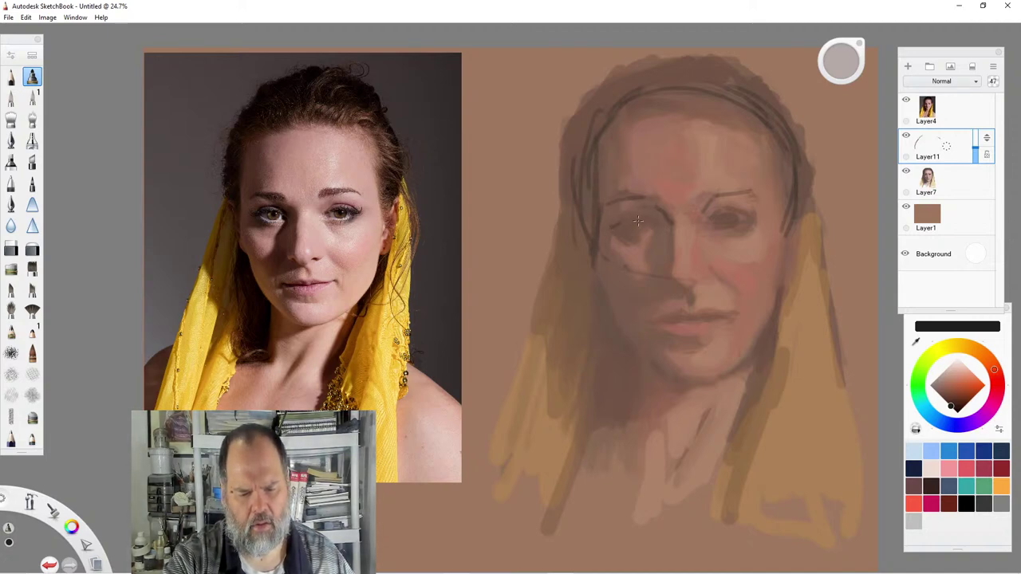
Sketch both upper eyelids, the nostril, the mouth line and corner, and the shadow-side cheek contour.
drag(621, 219, 641, 216)
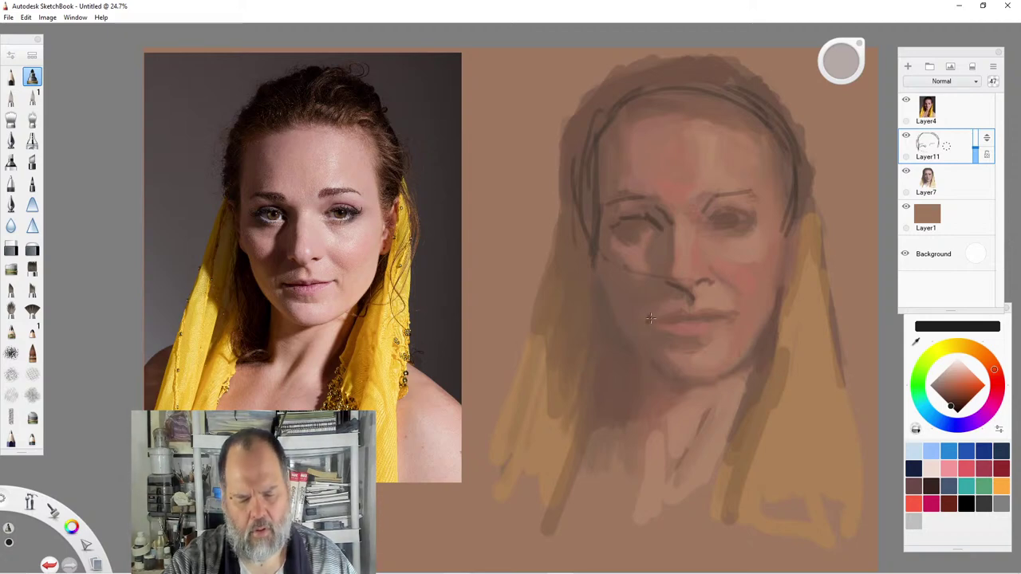
drag(652, 319, 674, 319)
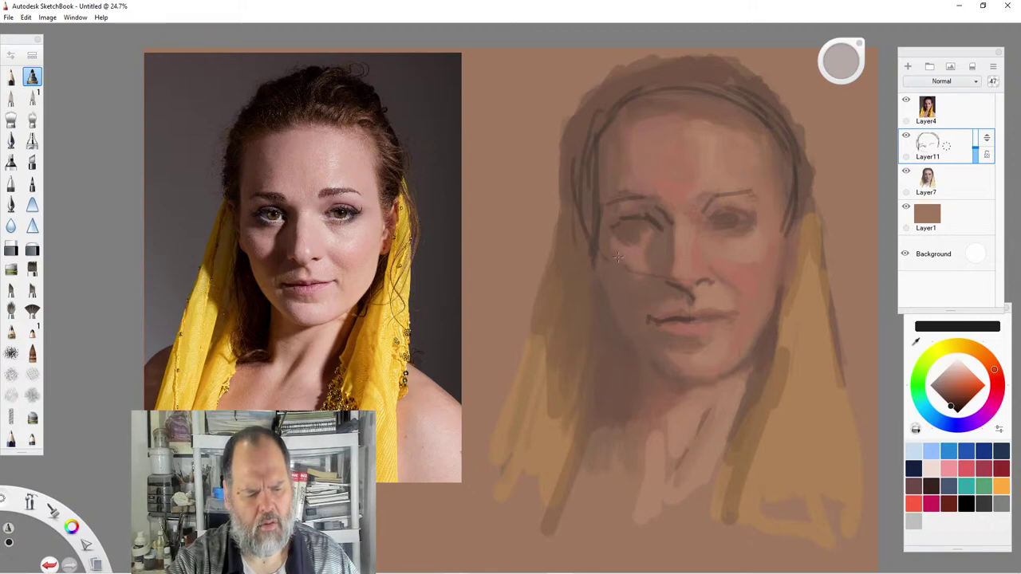
drag(595, 241, 600, 250)
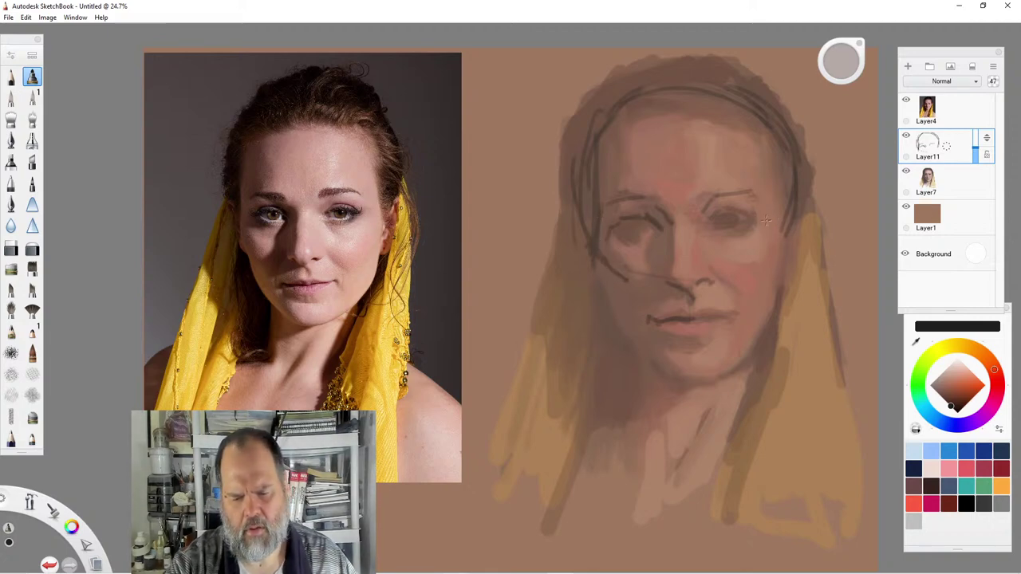
mouse_move(708, 228)
mouse_down()
mouse_move(722, 240)
mouse_move(615, 219)
mouse_move(771, 208)
mouse_move(708, 228)
mouse_move(743, 213)
mouse_up()
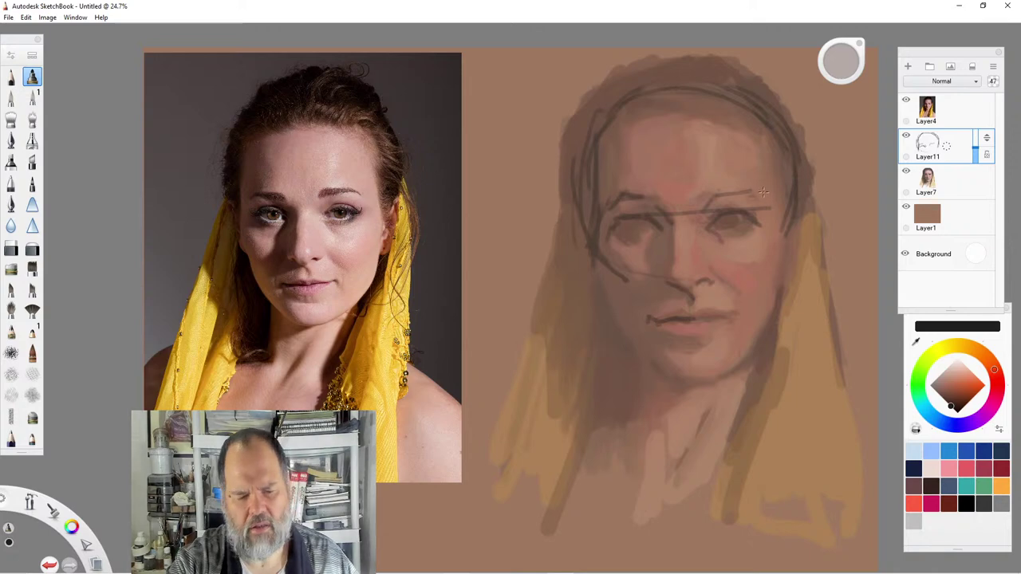
Sketch dark plane lines from the outer eye on the right down both cheeks to mark the cheekbones.
drag(759, 188, 764, 206)
mouse_move(767, 208)
mouse_down()
mouse_move(788, 236)
mouse_move(778, 268)
mouse_up()
mouse_move(776, 230)
mouse_down()
mouse_move(774, 263)
mouse_move(740, 316)
mouse_up()
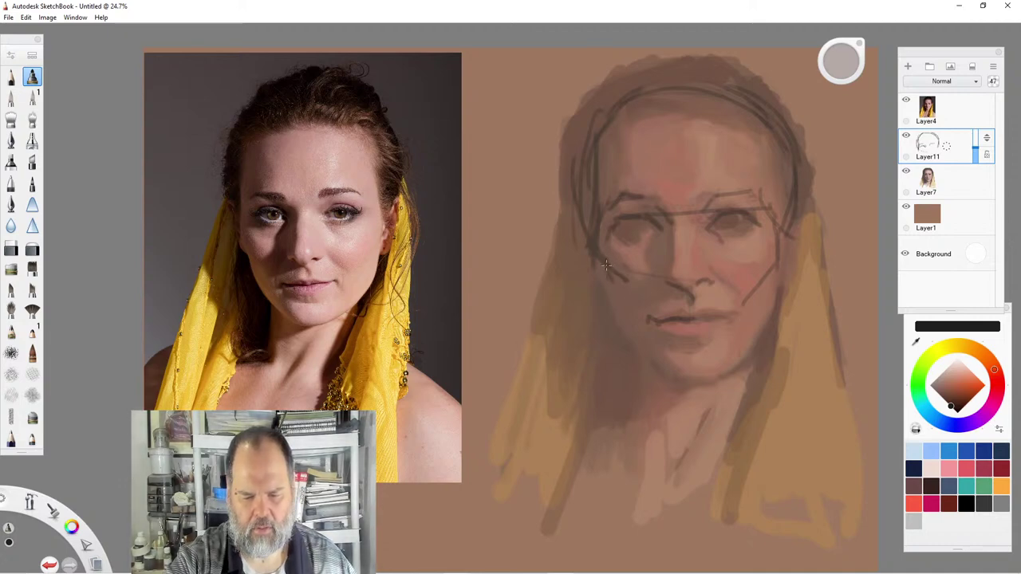
drag(606, 266, 641, 307)
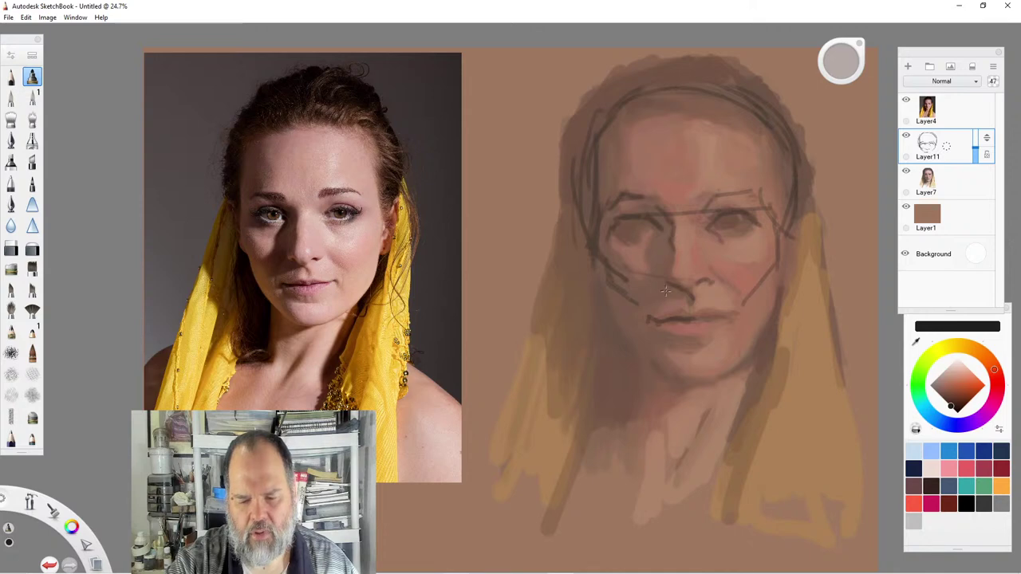
Reinforce the sketch lines of the nose's shadowed side, the mouth and the chin.
drag(674, 246, 669, 271)
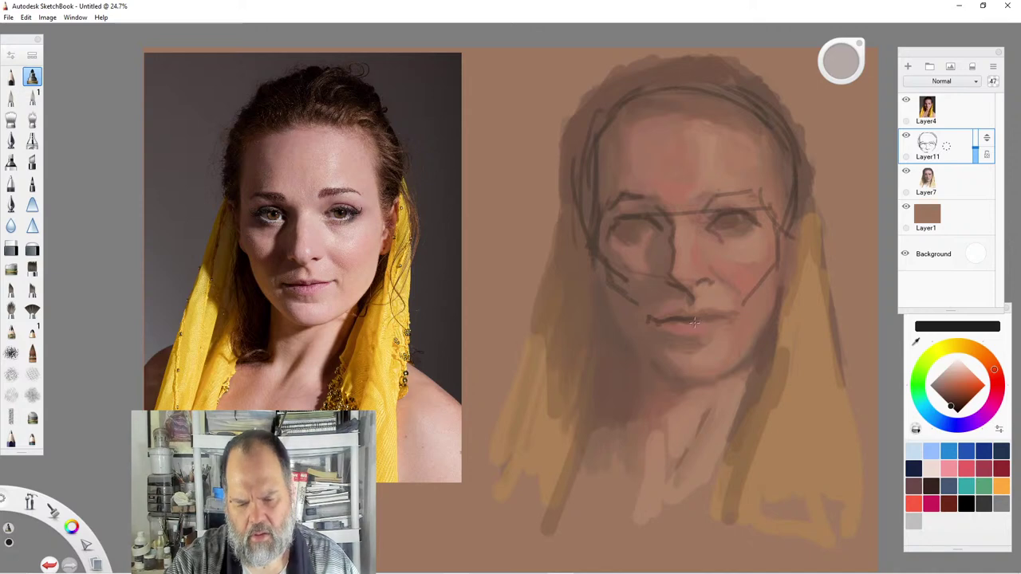
drag(697, 319, 732, 314)
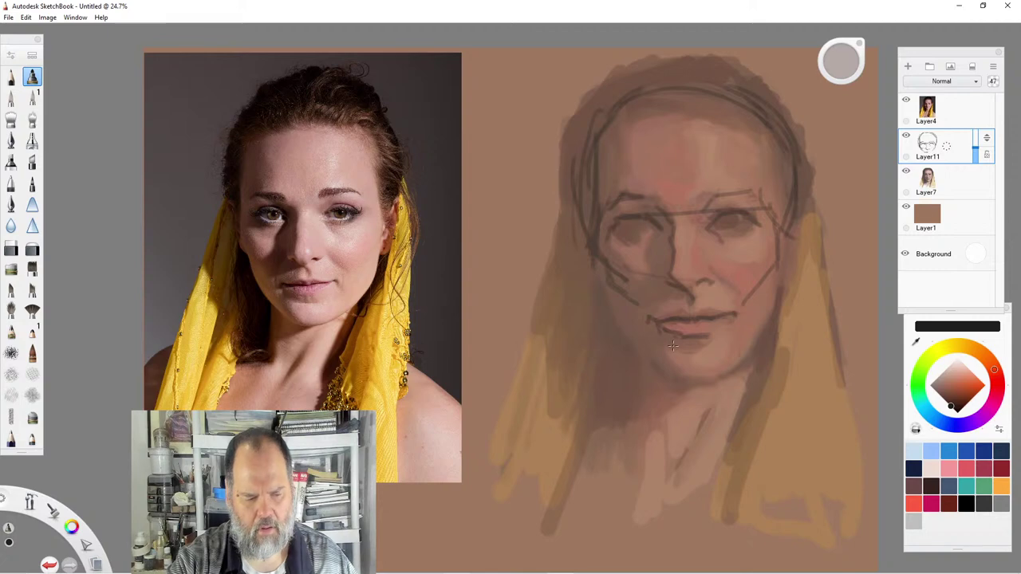
drag(662, 349, 682, 374)
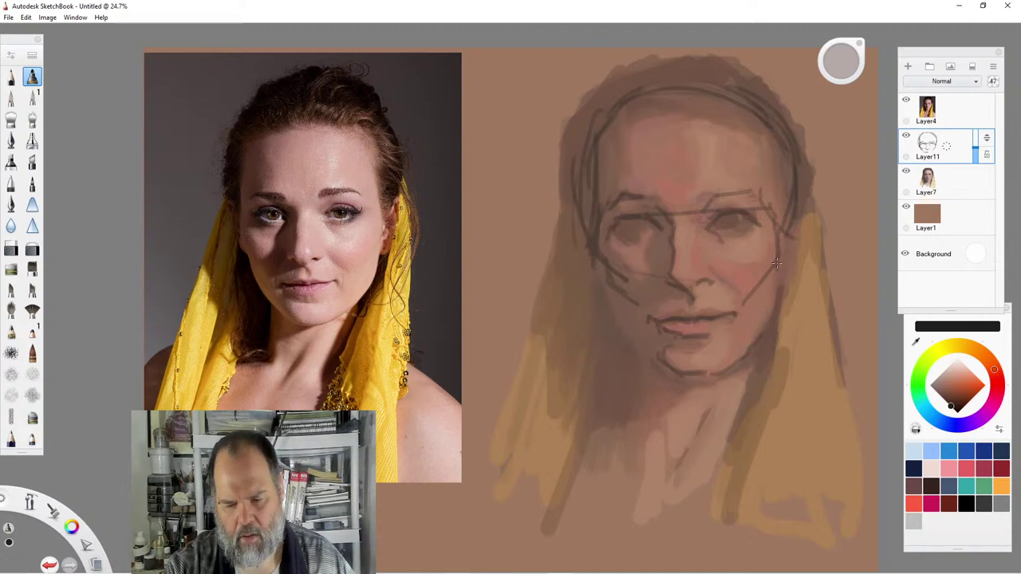
Outline both sides of the face and jaw from cheek level down to the chin with dark sketch lines.
drag(780, 265, 772, 319)
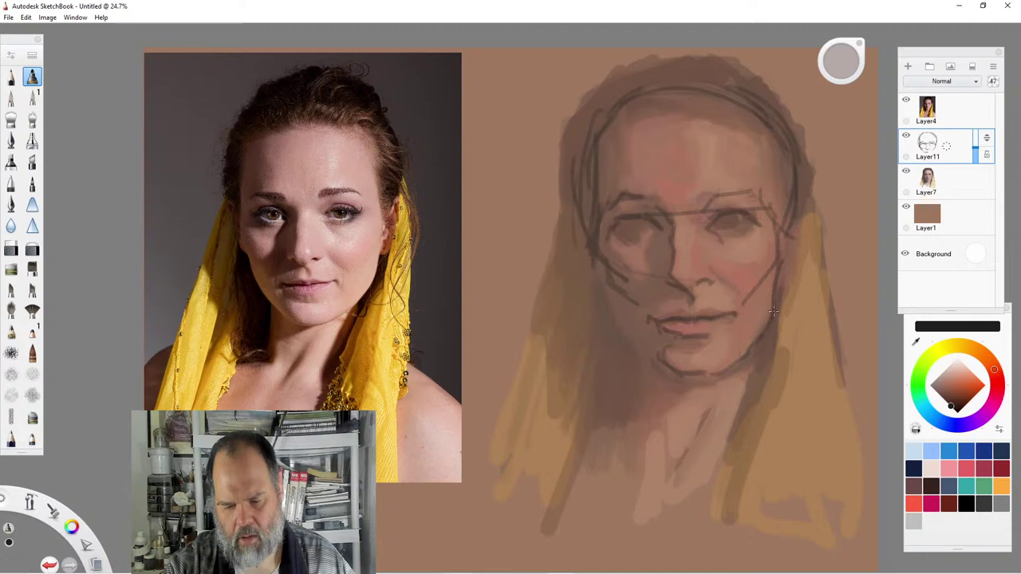
drag(618, 312, 604, 268)
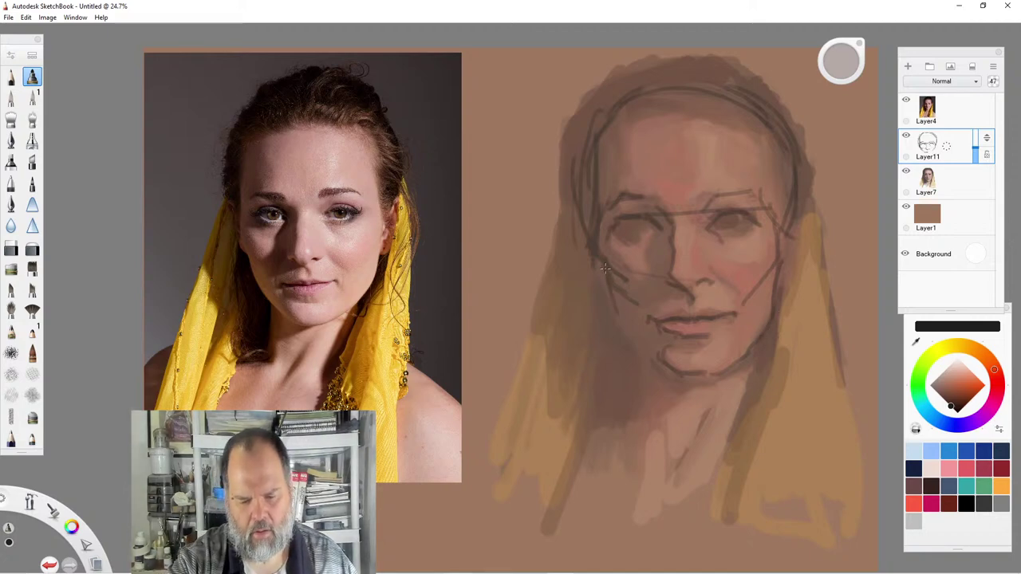
drag(612, 312, 640, 346)
mouse_move(604, 293)
mouse_down()
mouse_move(658, 361)
mouse_move(620, 327)
mouse_move(602, 276)
mouse_up()
drag(785, 255, 758, 339)
drag(618, 325, 657, 367)
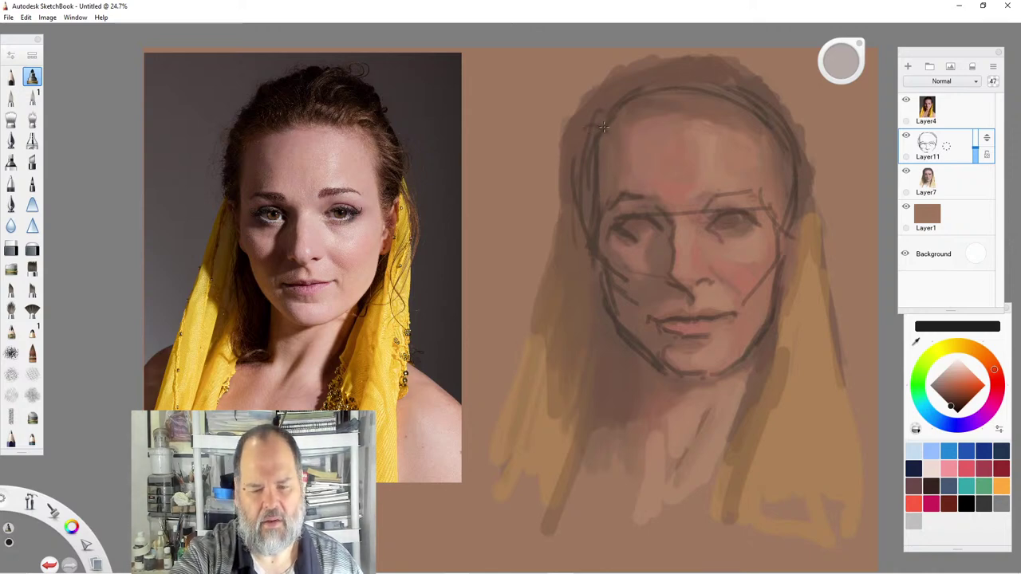
Sketch the forehead hairline and the outer hair contour down the left side of the head to the ear.
drag(604, 126, 695, 111)
mouse_move(617, 119)
mouse_down()
mouse_move(687, 108)
mouse_move(694, 63)
mouse_move(627, 61)
mouse_move(589, 99)
mouse_up()
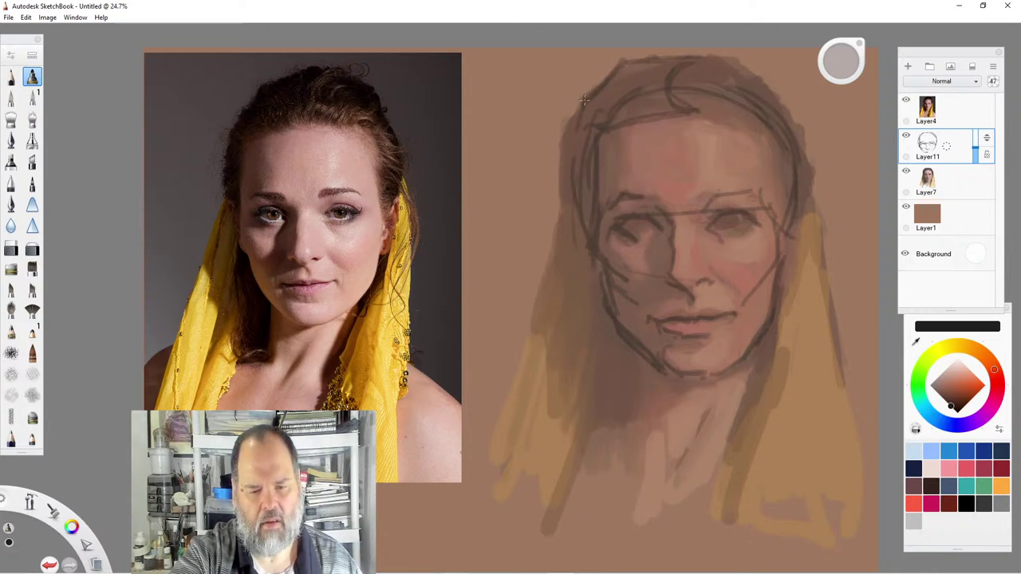
drag(572, 129, 570, 199)
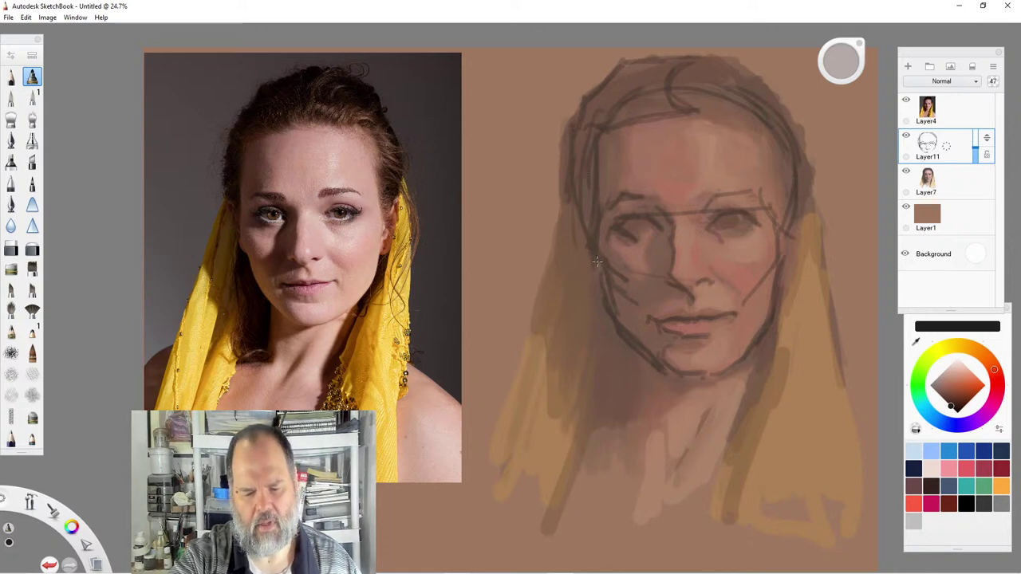
drag(590, 257, 596, 277)
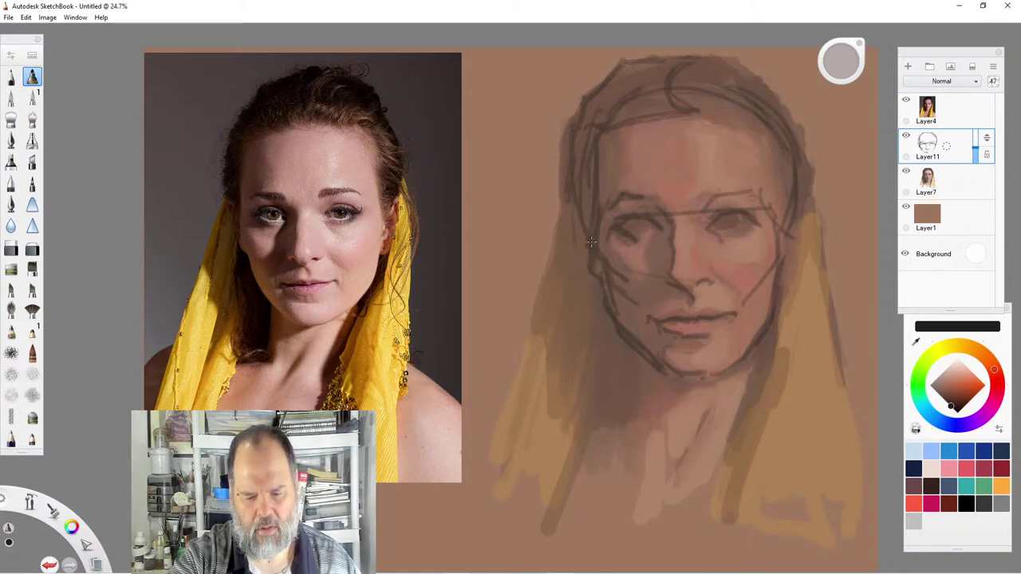
Sketch both sides of the neck with the adjoining ear and hair edges and the left shoulder slope.
mouse_move(591, 241)
mouse_down()
mouse_move(636, 364)
mouse_move(636, 348)
mouse_move(637, 402)
mouse_up()
drag(641, 361, 640, 404)
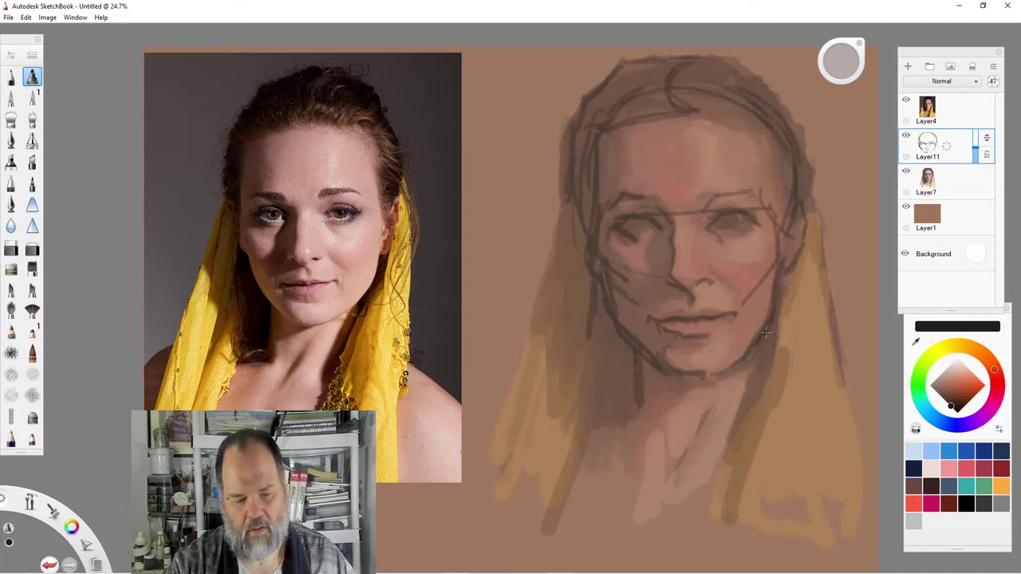
drag(764, 340, 762, 377)
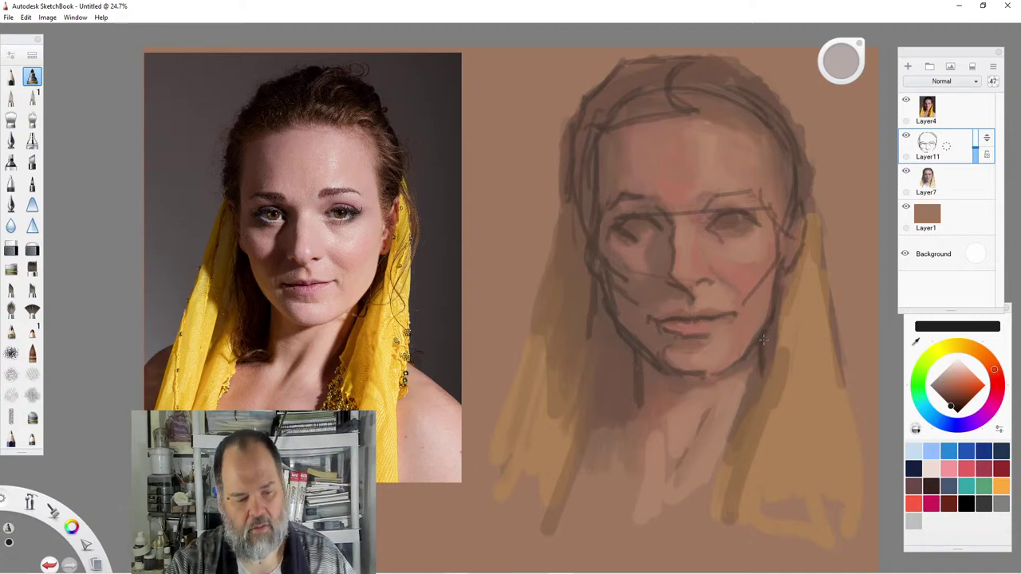
drag(796, 262, 781, 336)
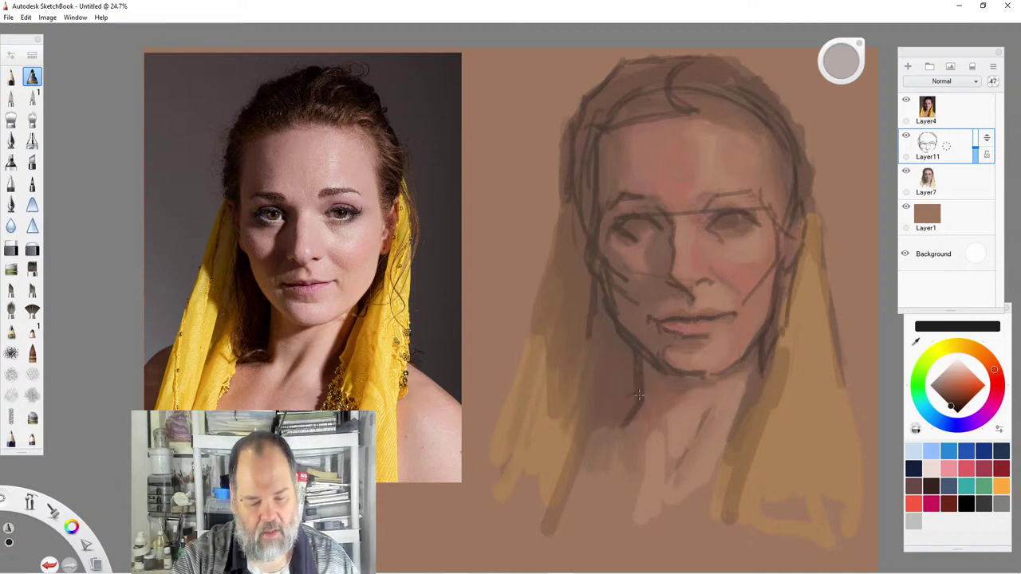
drag(627, 399, 588, 437)
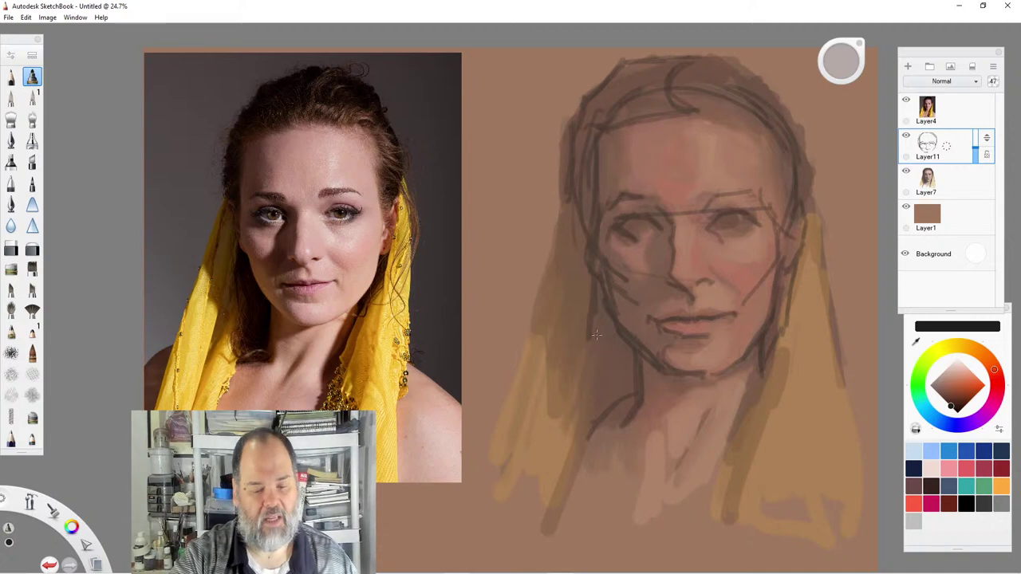
Outline the inner and outer edges of the yellow scarf on the left side of the figure.
drag(600, 335, 567, 397)
drag(613, 340, 558, 531)
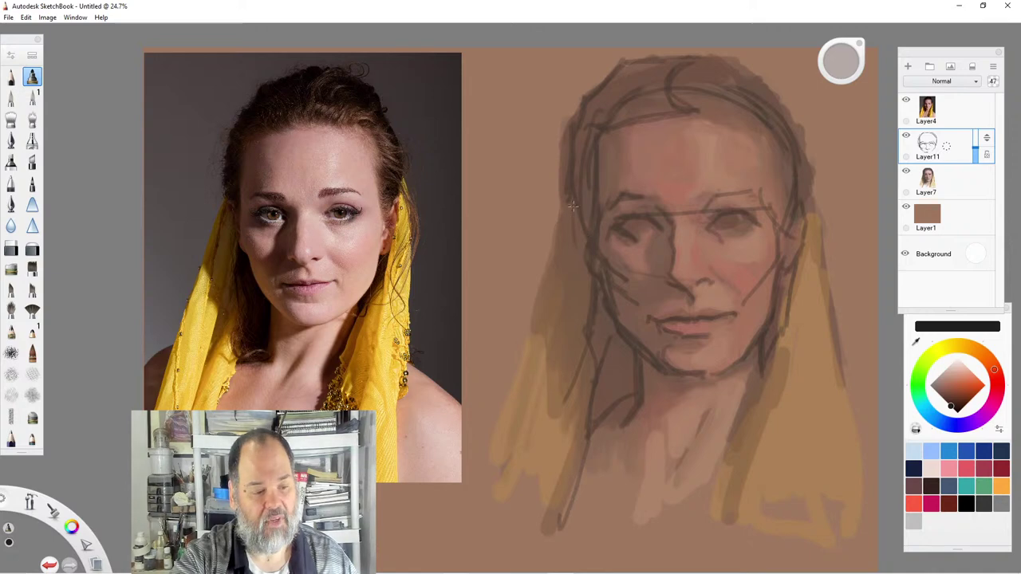
drag(568, 197, 490, 451)
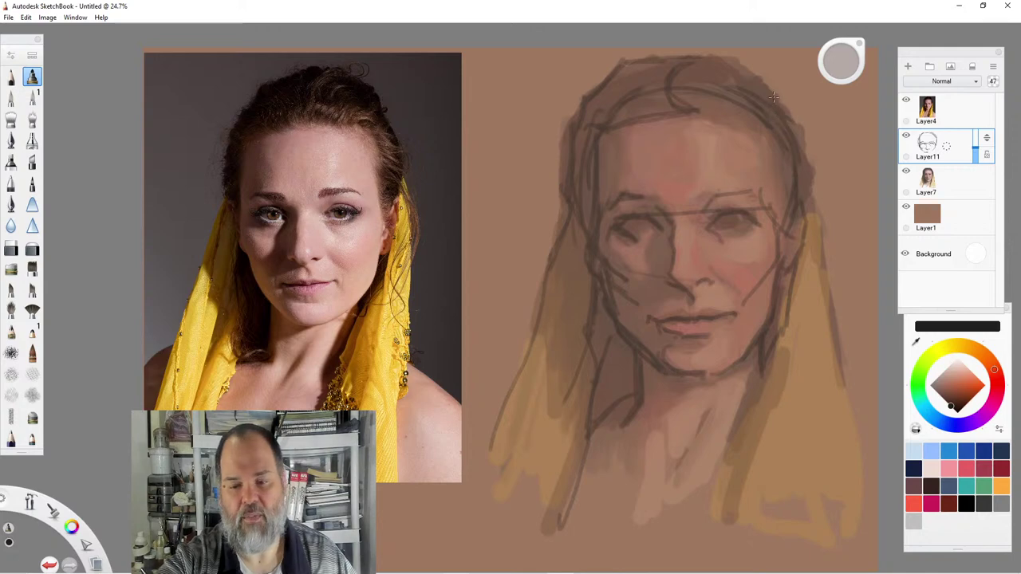
Sketch the outer hair contour on the right side and the loose curls across the top of the head.
mouse_move(772, 97)
mouse_down()
mouse_move(800, 130)
mouse_move(807, 204)
mouse_up()
drag(809, 150, 807, 212)
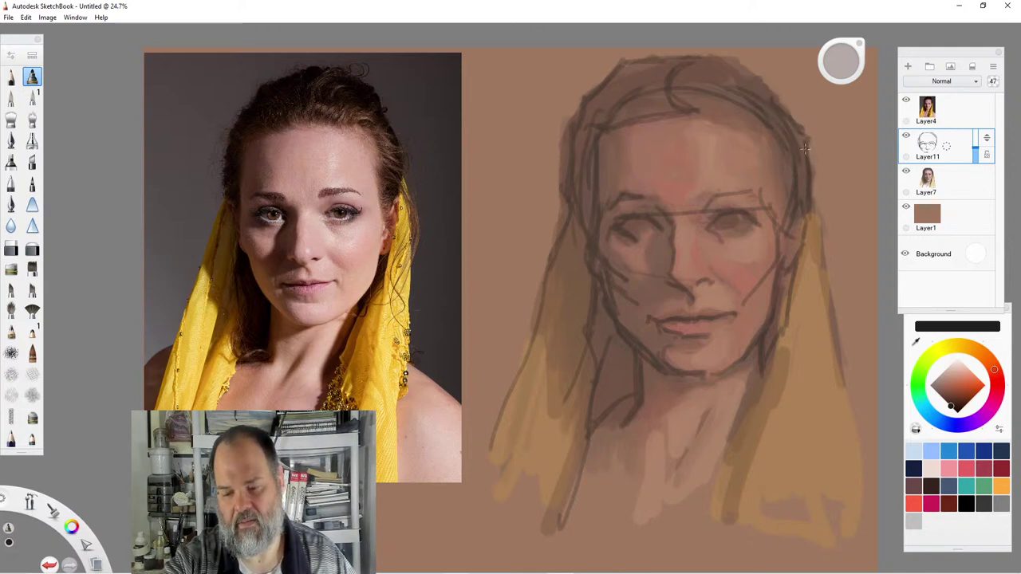
drag(726, 55, 660, 62)
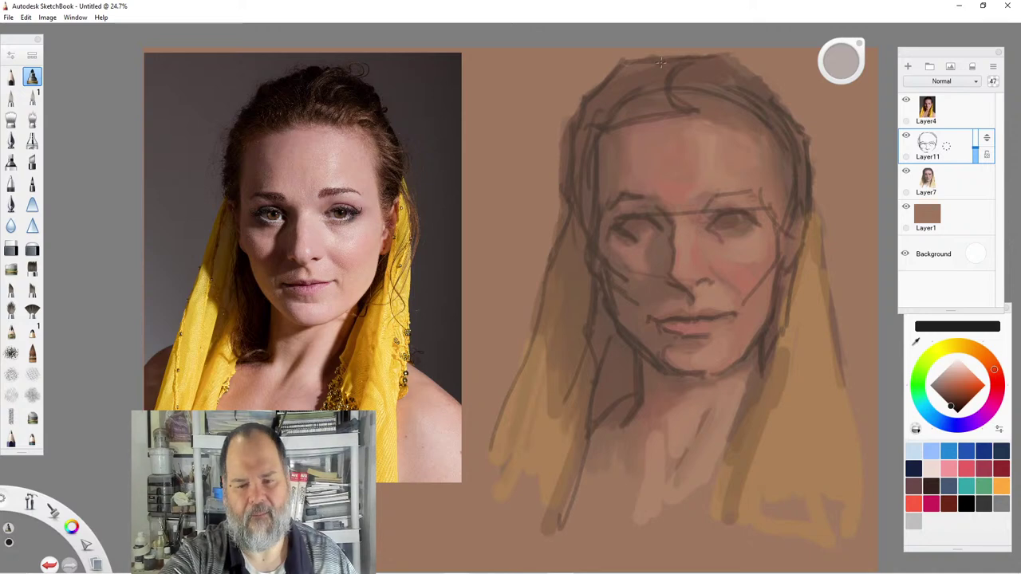
mouse_move(725, 55)
mouse_down()
mouse_move(774, 88)
mouse_move(713, 129)
mouse_move(726, 136)
mouse_up()
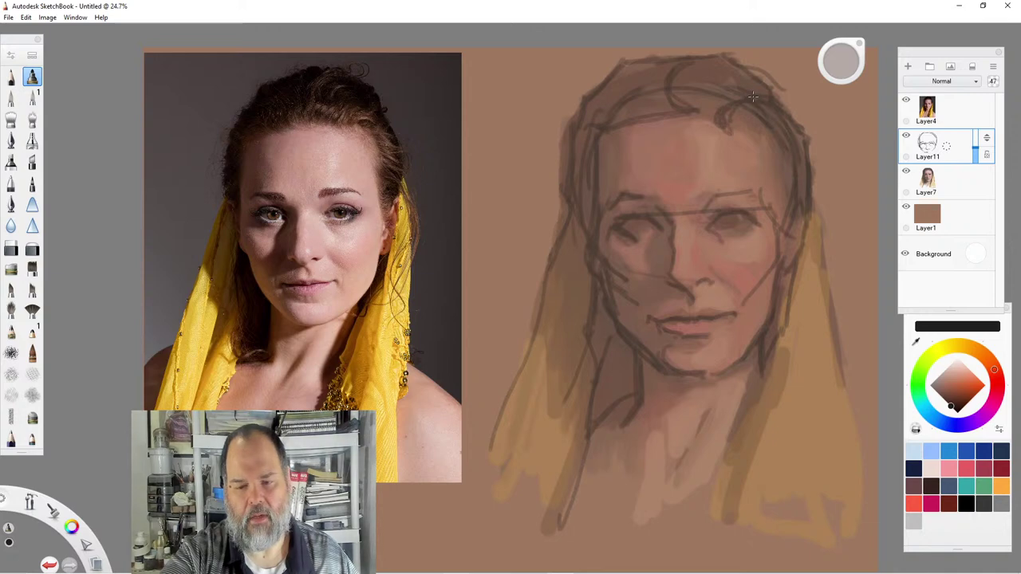
Define the hairline across the forehead and down the right temple to the ear.
drag(640, 113, 714, 120)
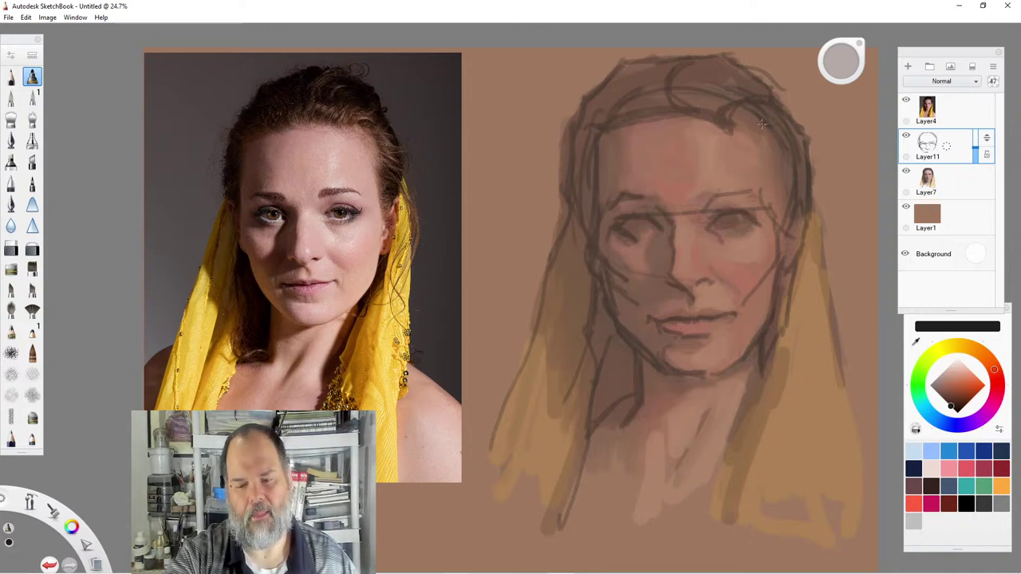
mouse_move(733, 120)
mouse_down()
mouse_move(756, 123)
mouse_move(770, 168)
mouse_up()
mouse_move(777, 131)
mouse_down()
mouse_move(763, 163)
mouse_move(780, 204)
mouse_up()
drag(768, 157, 783, 215)
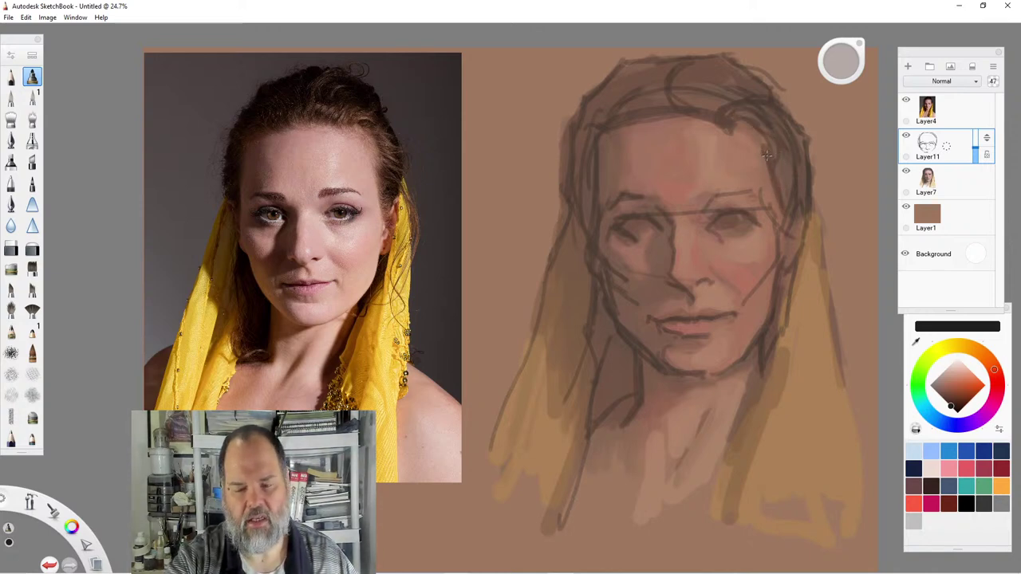
drag(765, 156, 780, 225)
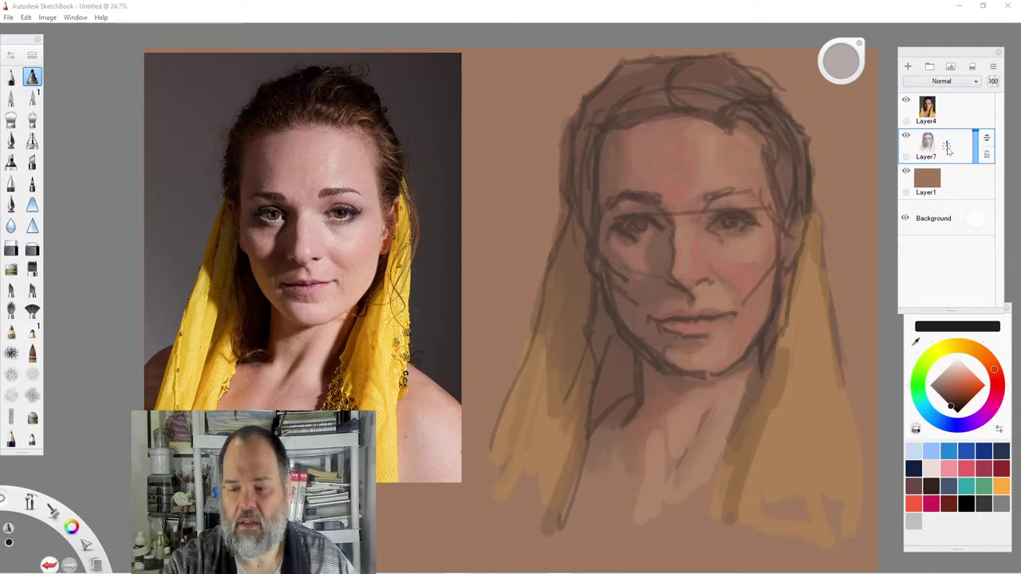
Add a new layer above the painted portrait and prepare a different brush with a very dark brown colour.
drag(947, 146, 949, 118)
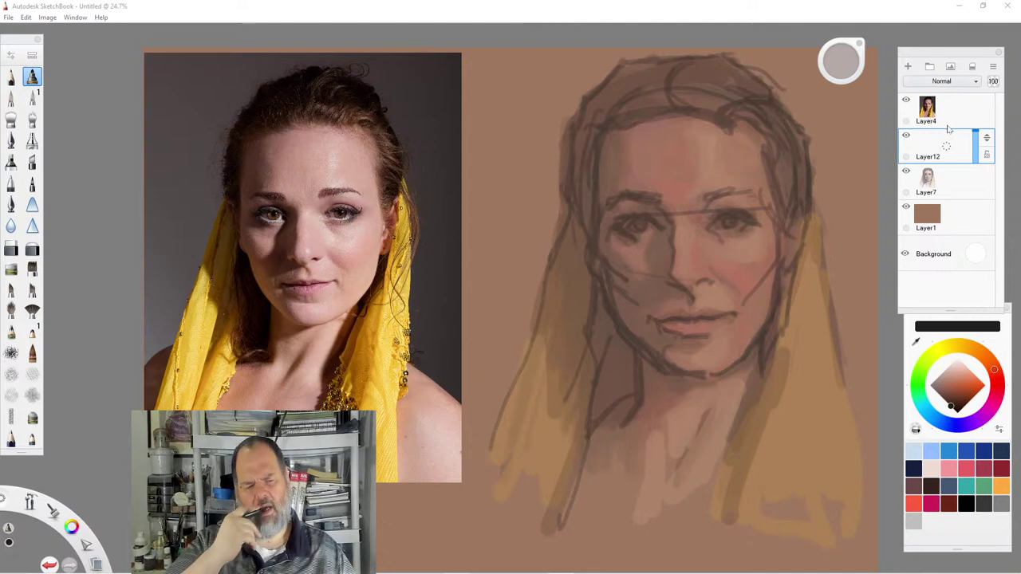
click(952, 406)
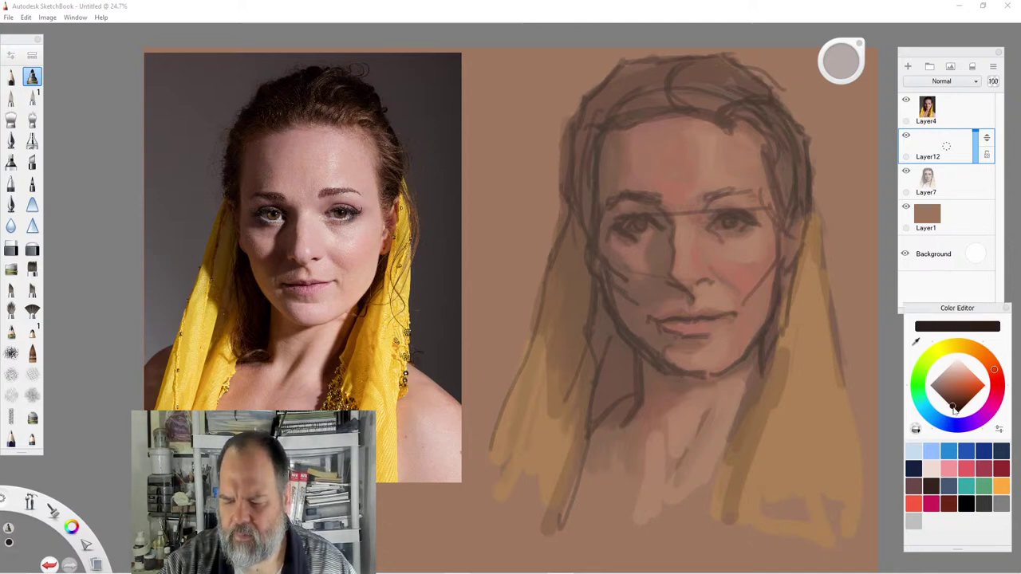
click(32, 98)
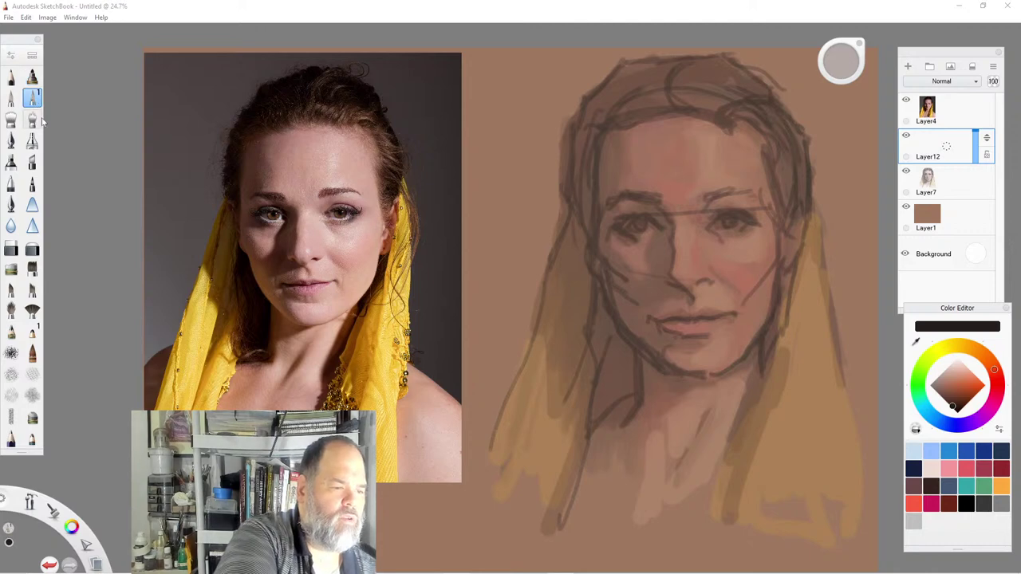
drag(846, 59, 839, 62)
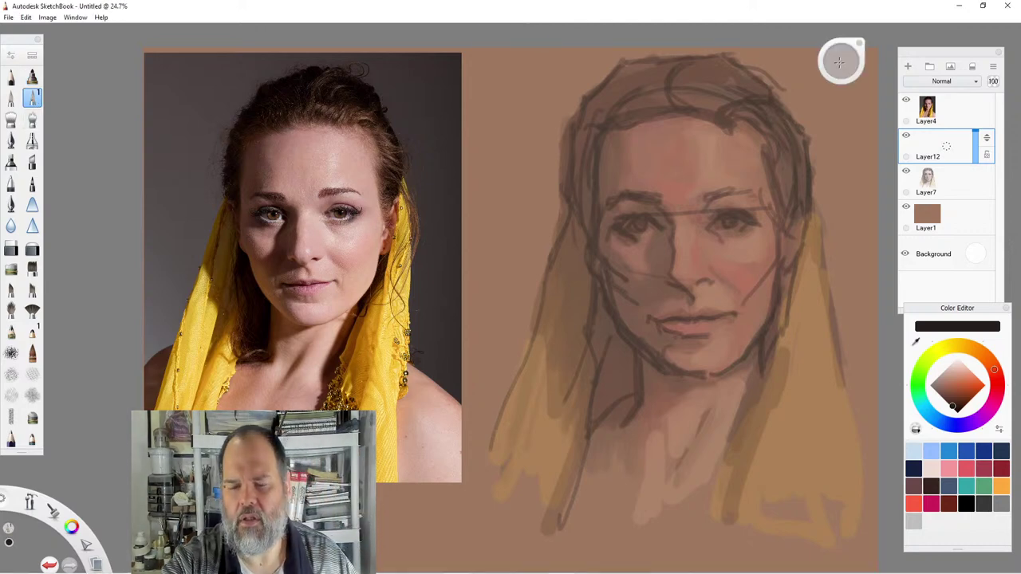
Lower the new layer's opacity to 58 and paint dark reddish-brown shadows around the left eye and the nose's shadowed side.
drag(653, 209, 659, 224)
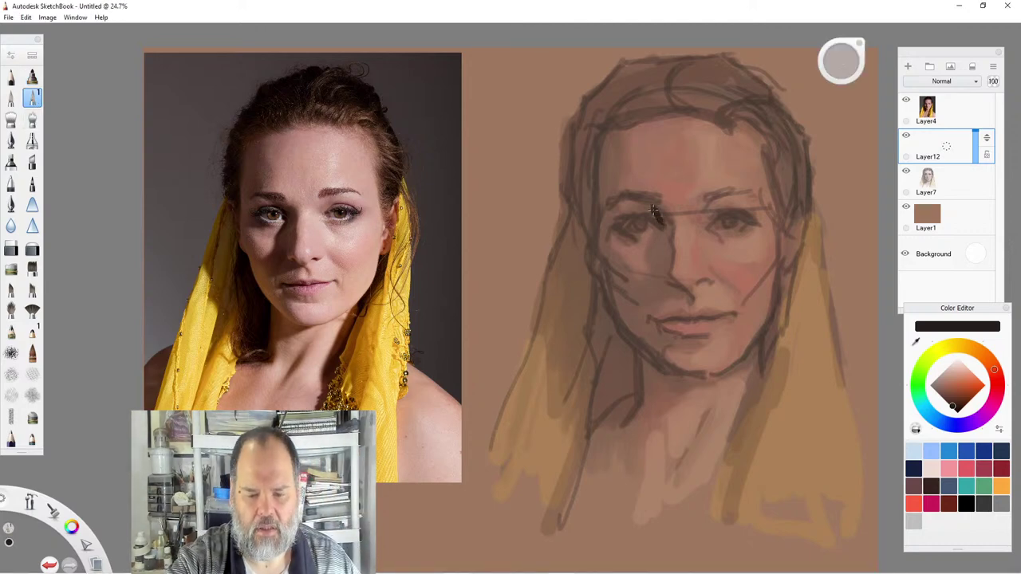
click(957, 405)
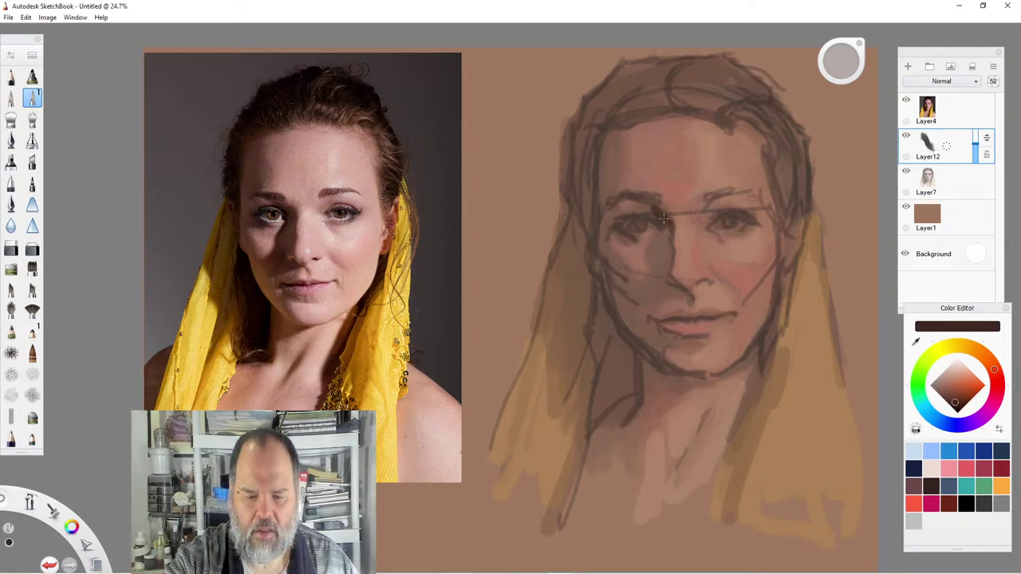
mouse_move(663, 226)
mouse_down()
mouse_move(655, 241)
mouse_move(629, 216)
mouse_move(639, 220)
mouse_up()
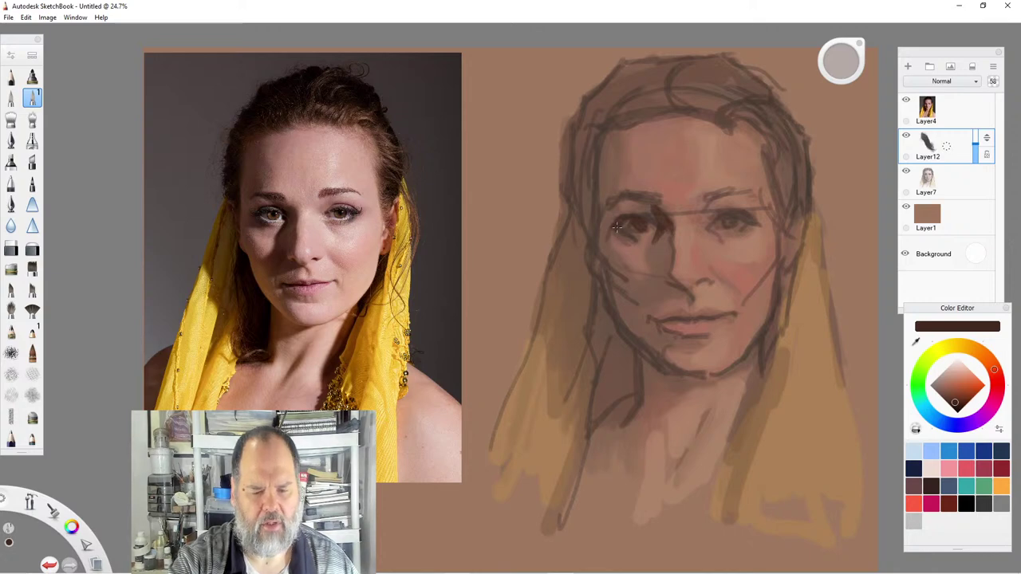
mouse_move(615, 228)
mouse_down()
mouse_move(681, 236)
mouse_move(658, 246)
mouse_move(661, 233)
mouse_move(651, 256)
mouse_up()
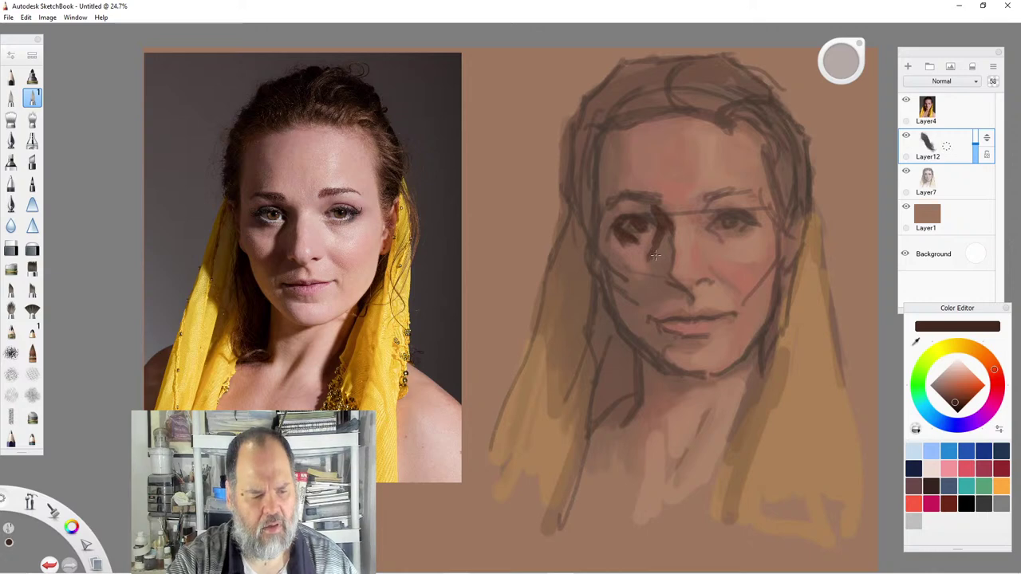
mouse_move(655, 253)
mouse_down()
mouse_move(667, 277)
mouse_move(667, 234)
mouse_move(671, 263)
mouse_move(656, 276)
mouse_move(667, 292)
mouse_move(657, 292)
mouse_move(670, 284)
mouse_up()
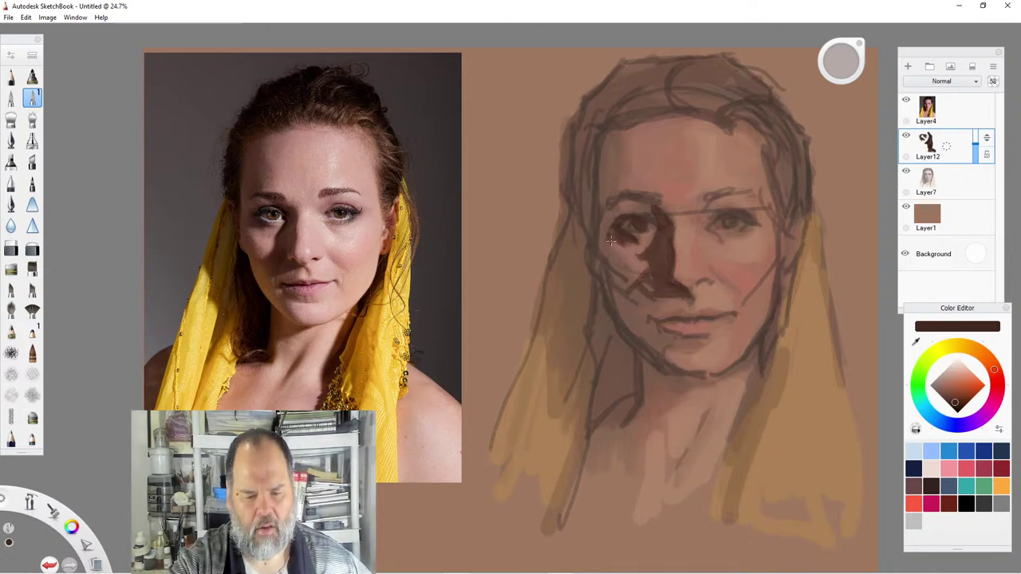
Fill the left cheek and the area beside the left eye with dark brown shadow.
mouse_move(614, 237)
mouse_down()
mouse_move(606, 250)
mouse_move(629, 283)
mouse_move(594, 260)
mouse_move(620, 315)
mouse_up()
mouse_move(607, 271)
mouse_down()
mouse_move(642, 319)
mouse_move(636, 298)
mouse_move(667, 276)
mouse_move(670, 299)
mouse_move(632, 309)
mouse_move(654, 272)
mouse_move(655, 302)
mouse_up()
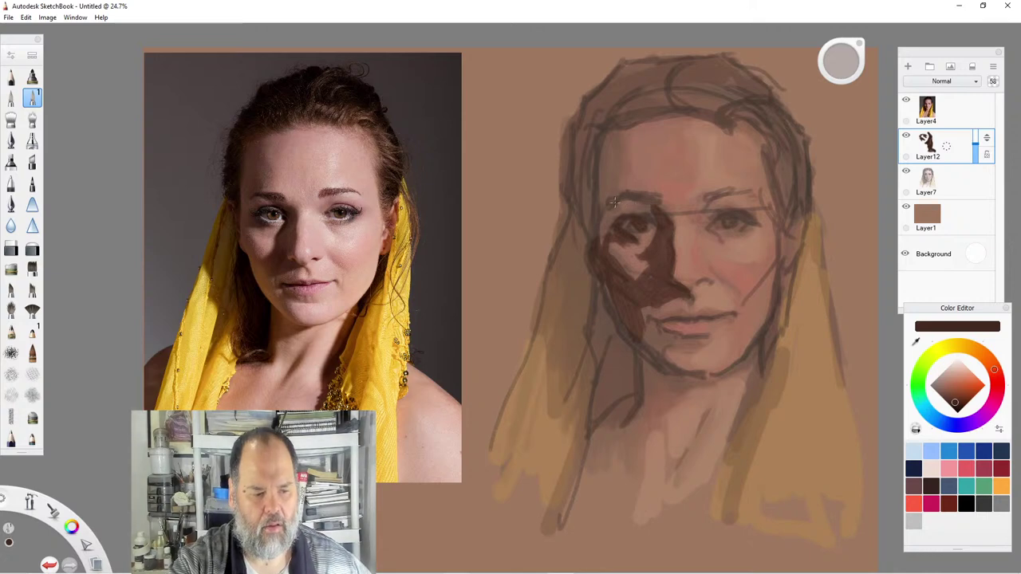
mouse_move(614, 201)
mouse_down()
mouse_move(636, 211)
mouse_move(608, 214)
mouse_move(621, 212)
mouse_move(612, 224)
mouse_up()
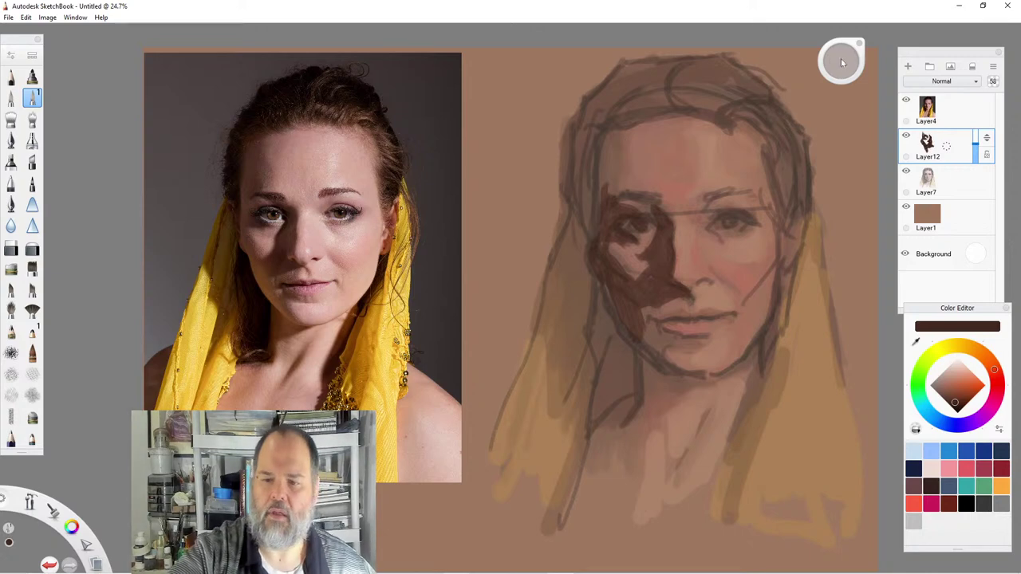
Adjust the brush size and block in dark brown shadow over the hair and temple on the left side.
drag(841, 61, 845, 64)
mouse_move(614, 128)
mouse_down()
mouse_move(608, 193)
mouse_move(619, 195)
mouse_move(607, 140)
mouse_move(596, 228)
mouse_move(580, 199)
mouse_up()
mouse_move(578, 118)
mouse_down()
mouse_move(587, 201)
mouse_move(575, 181)
mouse_move(592, 164)
mouse_up()
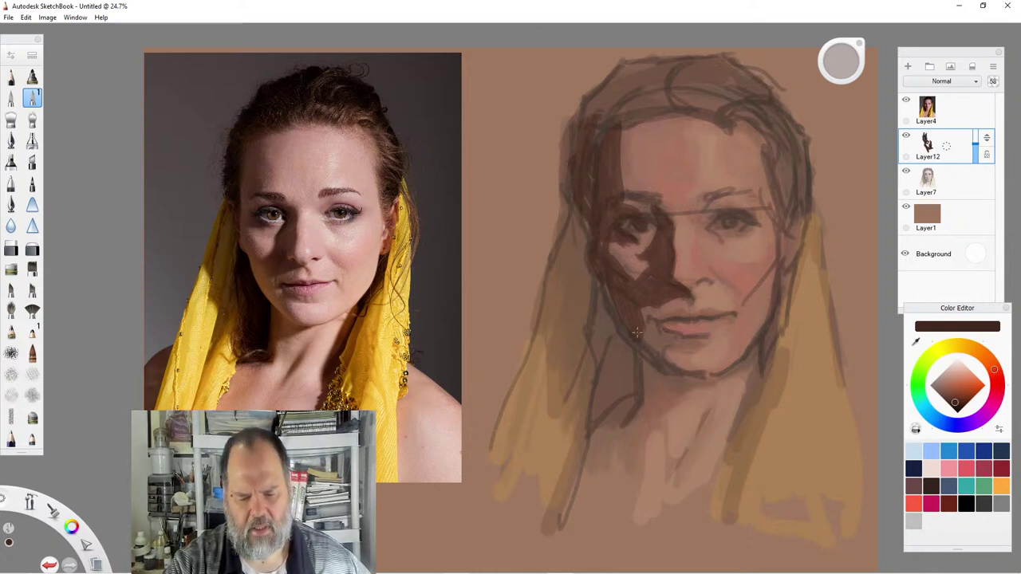
Extend the dark brown shadow down the left jawline and under the chin onto the neck.
mouse_move(640, 335)
mouse_down()
mouse_move(684, 385)
mouse_move(683, 404)
mouse_move(666, 392)
mouse_move(699, 376)
mouse_move(643, 410)
mouse_up()
mouse_move(638, 347)
mouse_down()
mouse_move(641, 403)
mouse_move(678, 385)
mouse_move(648, 400)
mouse_up()
mouse_move(608, 303)
mouse_down()
mouse_move(608, 278)
mouse_move(631, 349)
mouse_up()
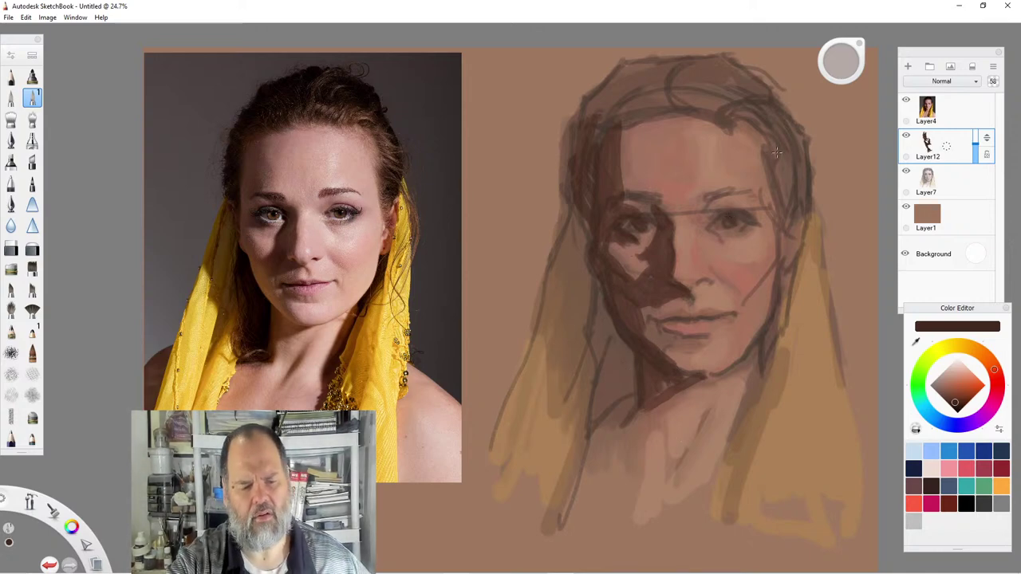
Block in dark brown hair beside the right temple and along the right jaw, and darken the right eye.
mouse_move(776, 152)
mouse_down()
mouse_move(767, 169)
mouse_move(785, 214)
mouse_move(792, 146)
mouse_move(798, 201)
mouse_move(806, 168)
mouse_up()
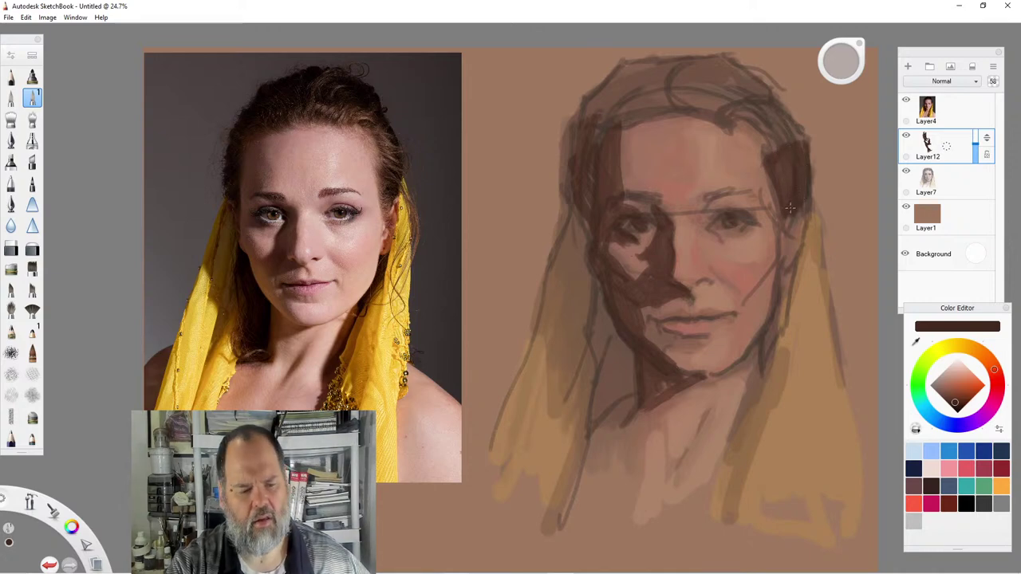
drag(790, 208, 786, 238)
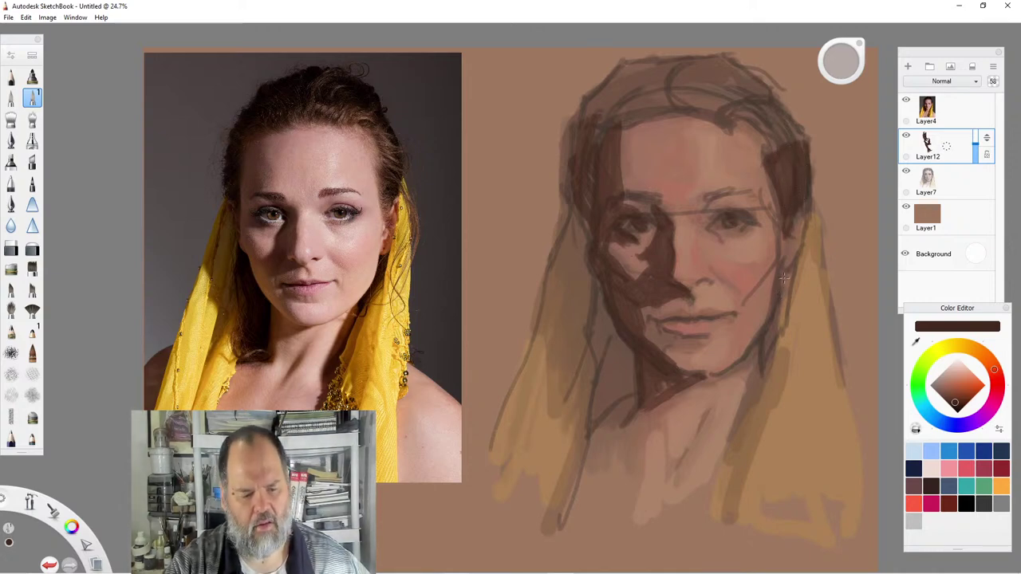
drag(785, 273, 761, 362)
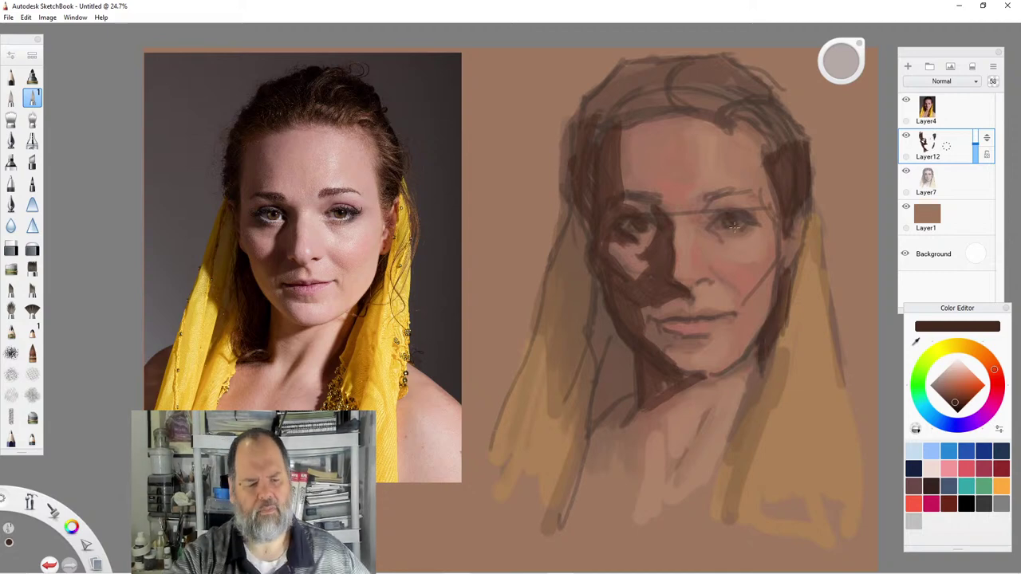
drag(737, 220, 721, 220)
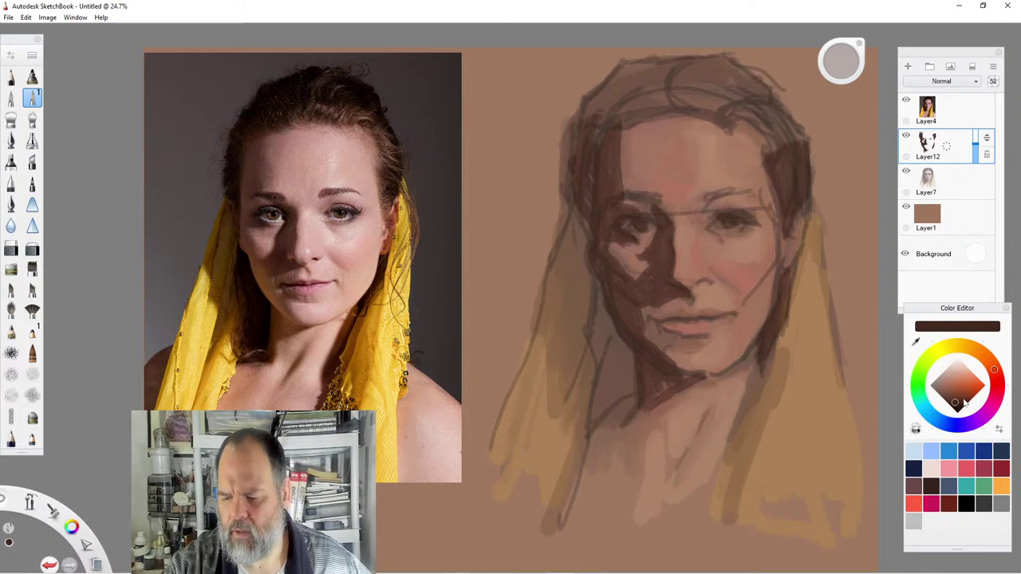
Paint the upper lip and the shadow below the mouth in dark red, and deepen the left cheek and eyebrow with a lighter reddish-brown.
drag(996, 373, 957, 405)
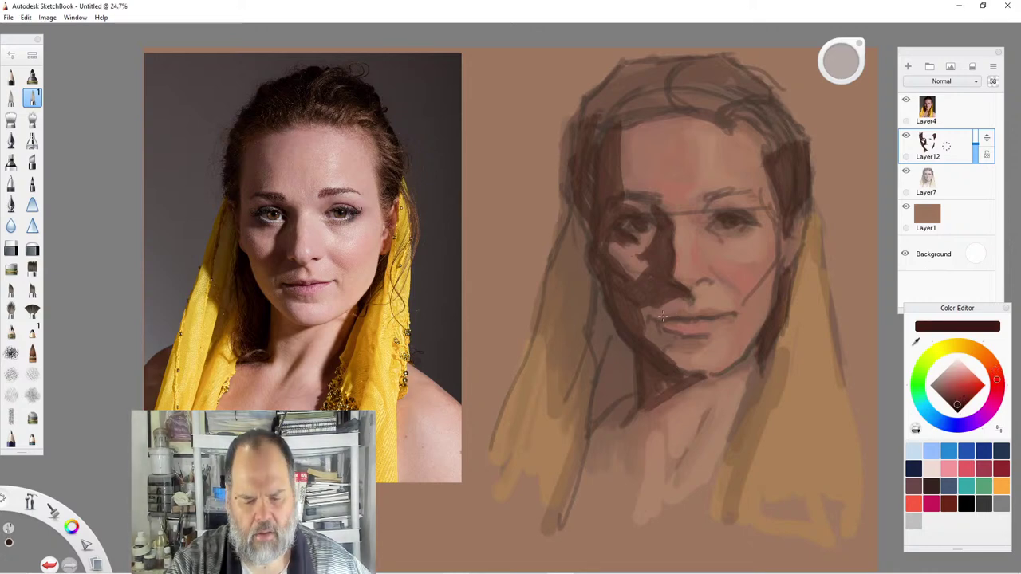
drag(659, 317, 678, 313)
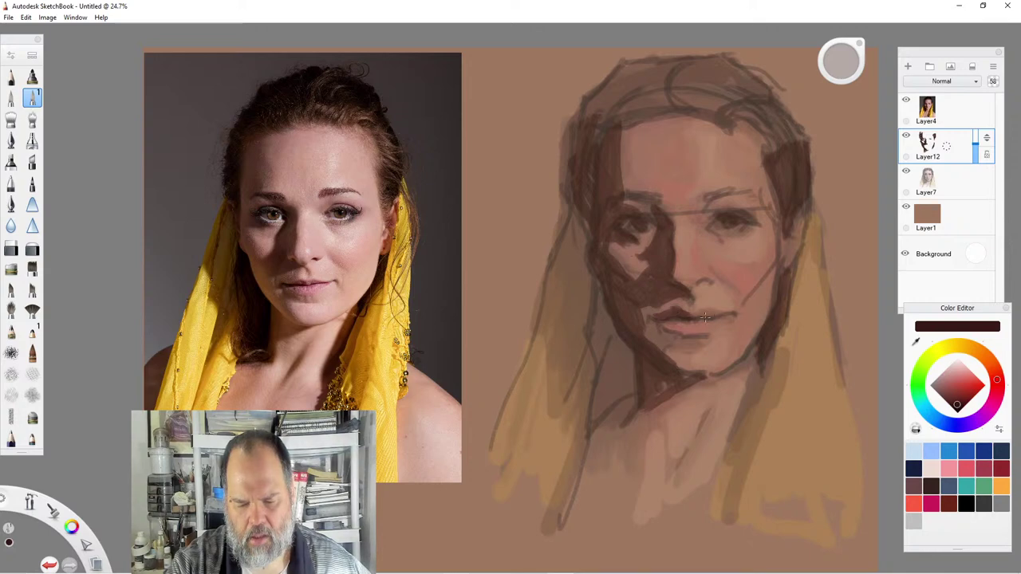
mouse_move(694, 315)
mouse_down()
mouse_move(713, 313)
mouse_move(691, 340)
mouse_move(665, 333)
mouse_up()
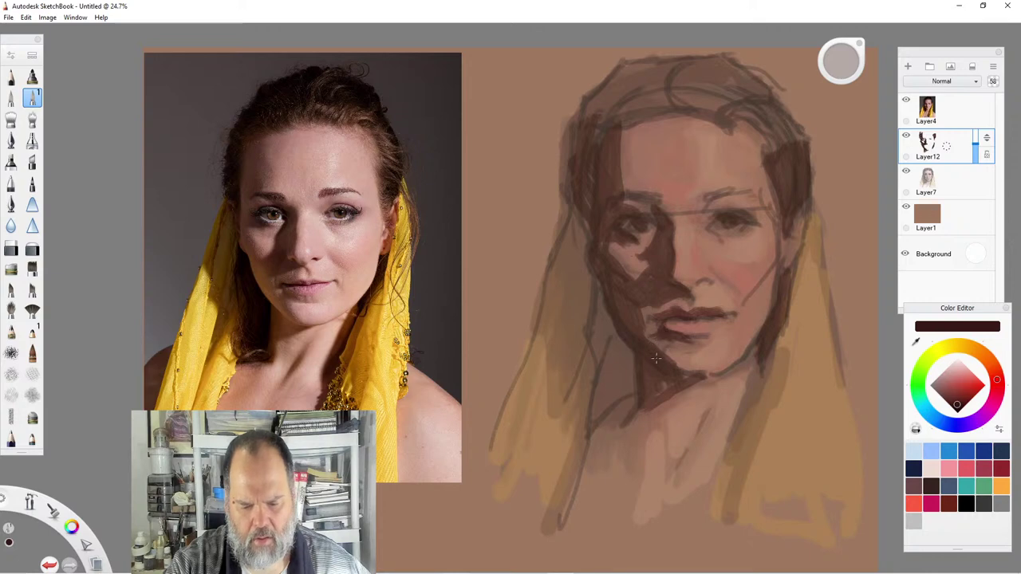
drag(956, 404, 951, 397)
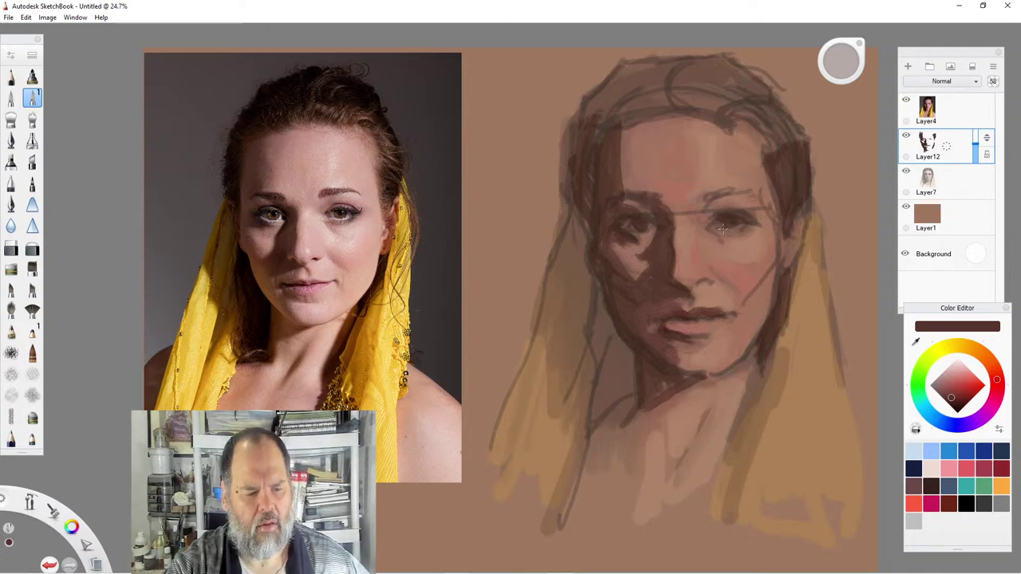
Add muted reddish-brown shading at the right eye's inner corner and along the left edge of the forehead.
click(943, 383)
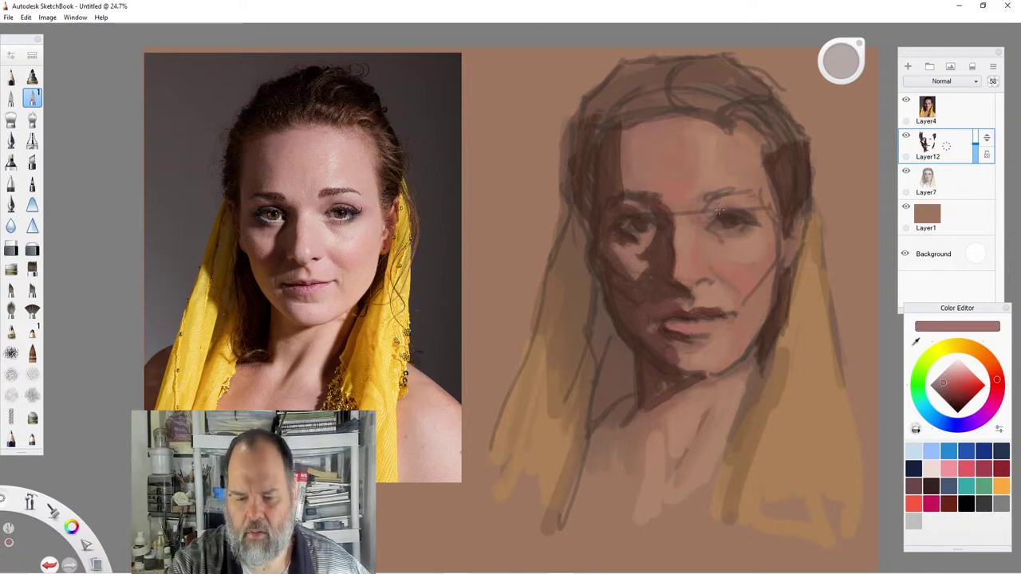
click(947, 392)
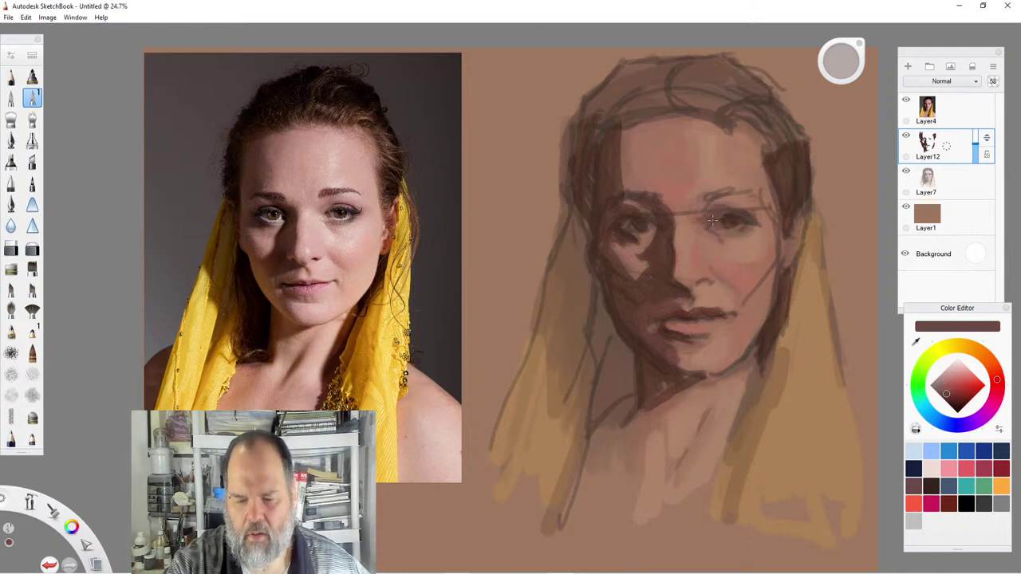
drag(714, 226, 729, 249)
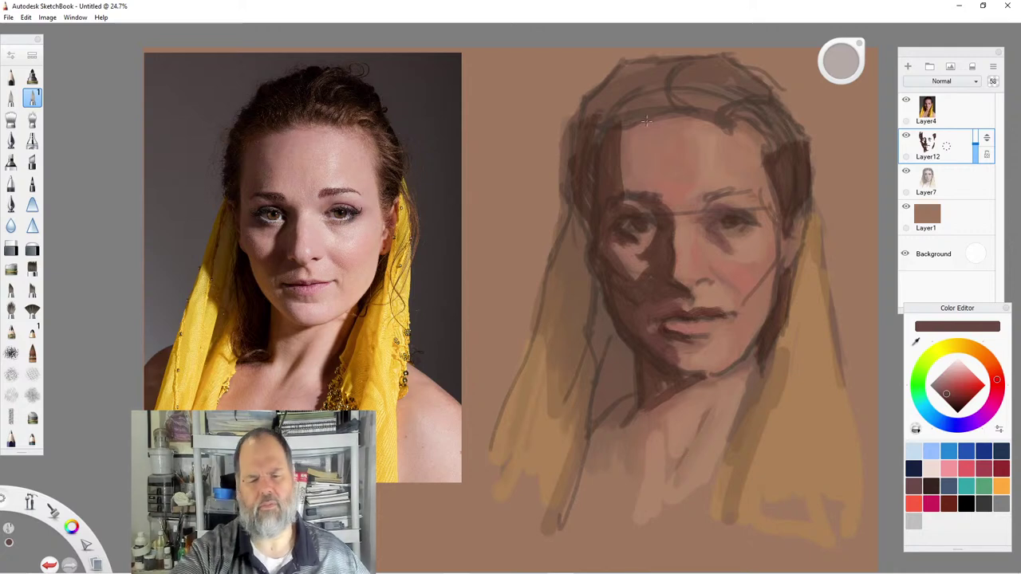
mouse_move(623, 140)
mouse_down()
mouse_move(632, 127)
mouse_move(622, 153)
mouse_move(644, 128)
mouse_move(628, 157)
mouse_up()
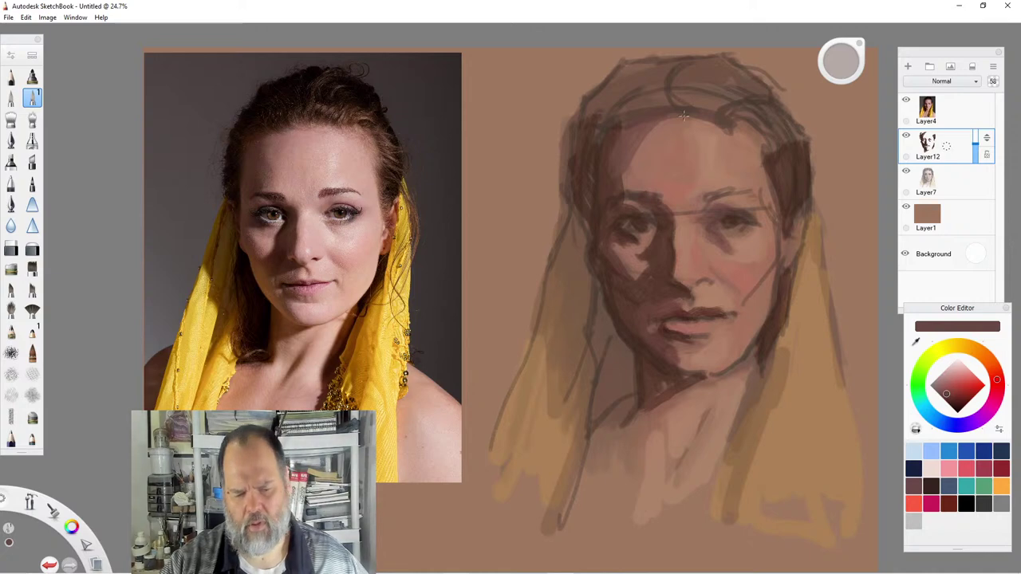
Paint a thin orange-brown reflected light along the left edge of the cheek and jaw.
click(984, 358)
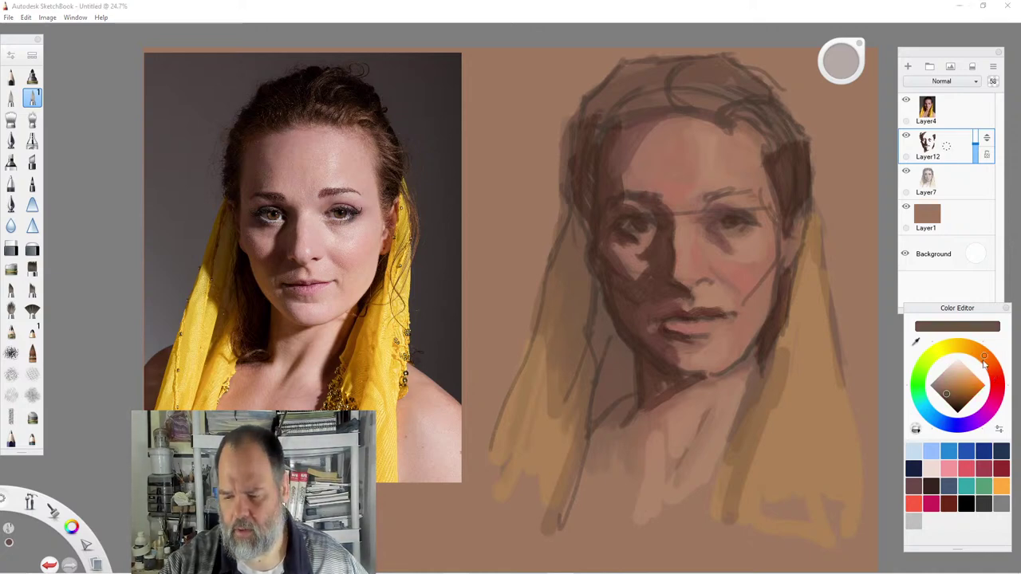
click(957, 395)
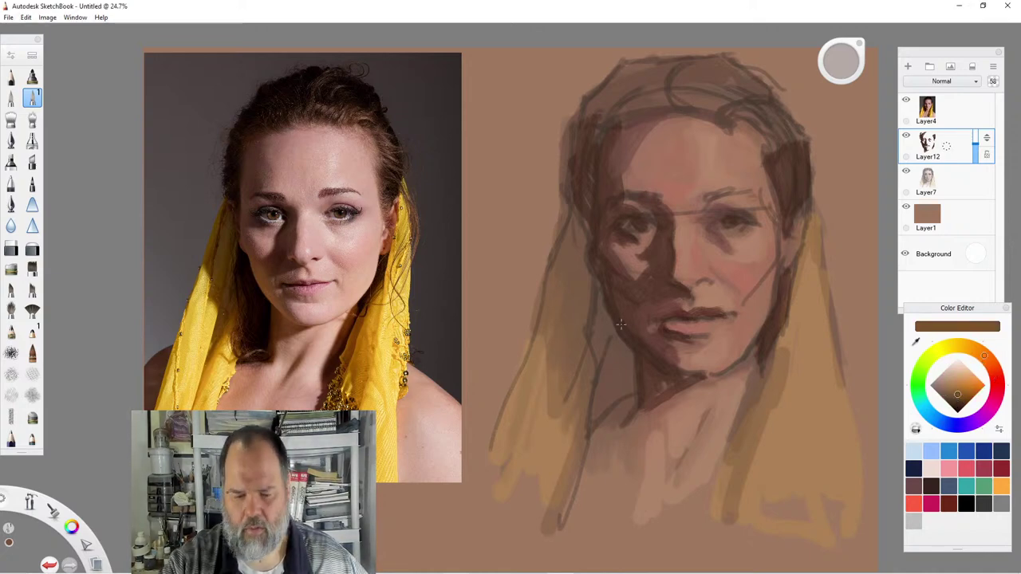
drag(602, 263, 654, 359)
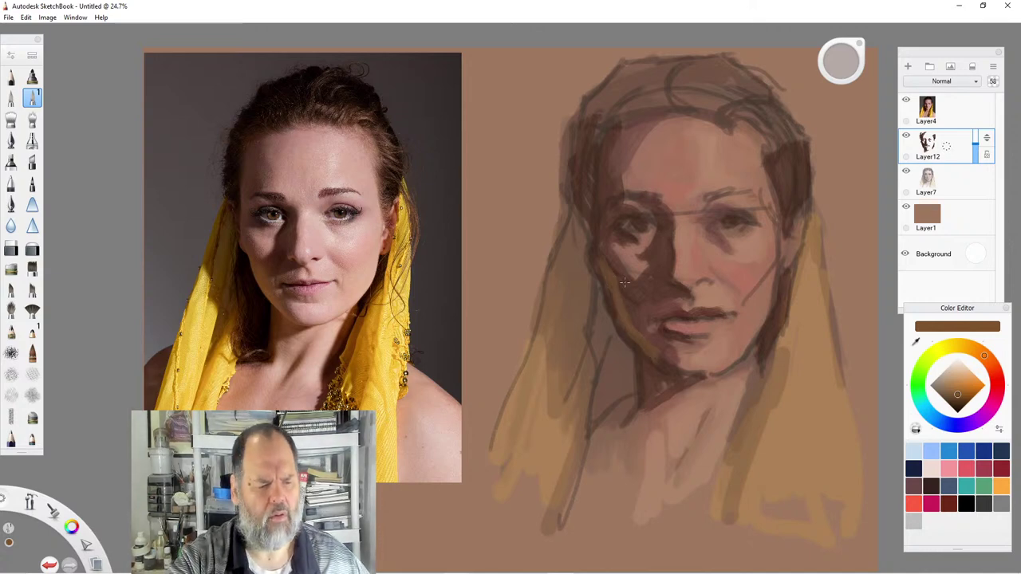
Paint the lit patch of the left cheek below the eye in pink and warm red tones.
drag(984, 357, 997, 375)
click(962, 372)
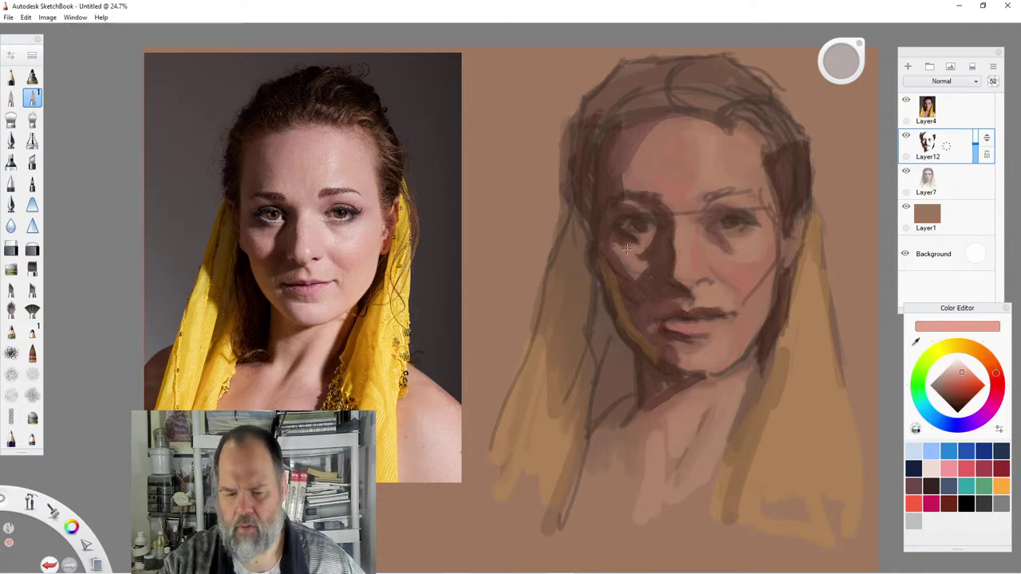
drag(617, 243, 636, 264)
click(962, 386)
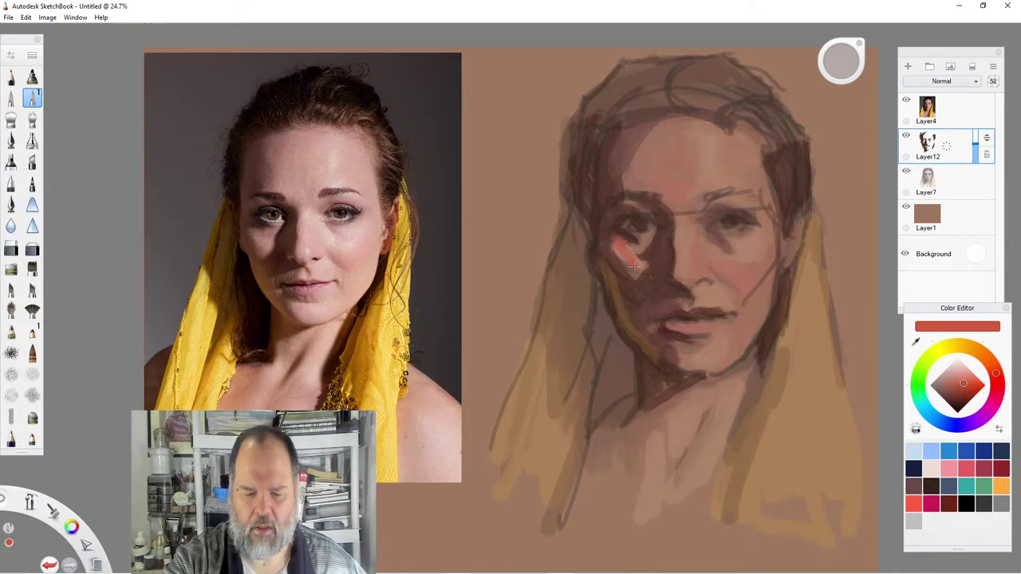
click(955, 388)
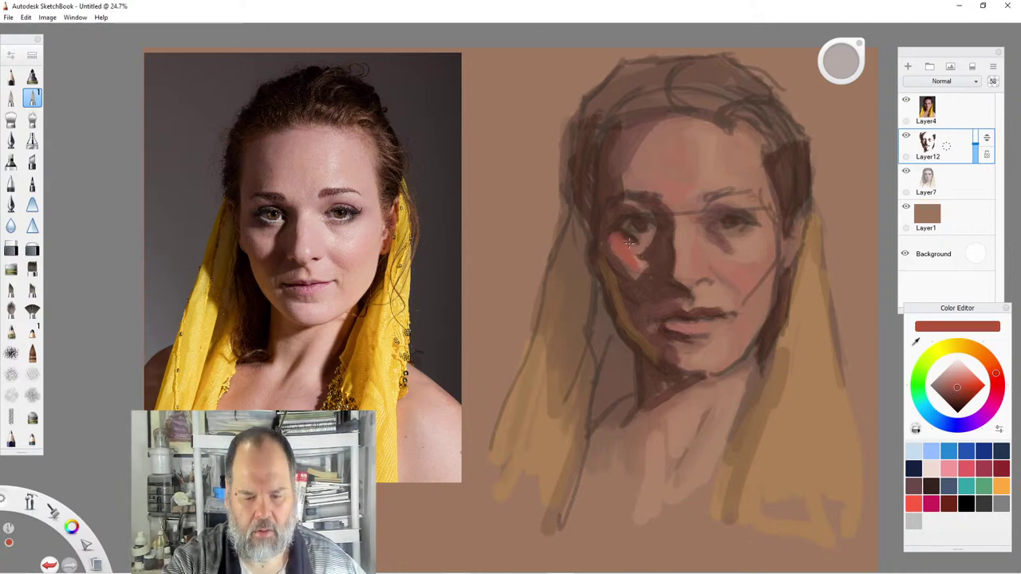
Work muted red into the nose and right cheek, and darken the left hairline and jaw edge with reddish-brown.
click(951, 386)
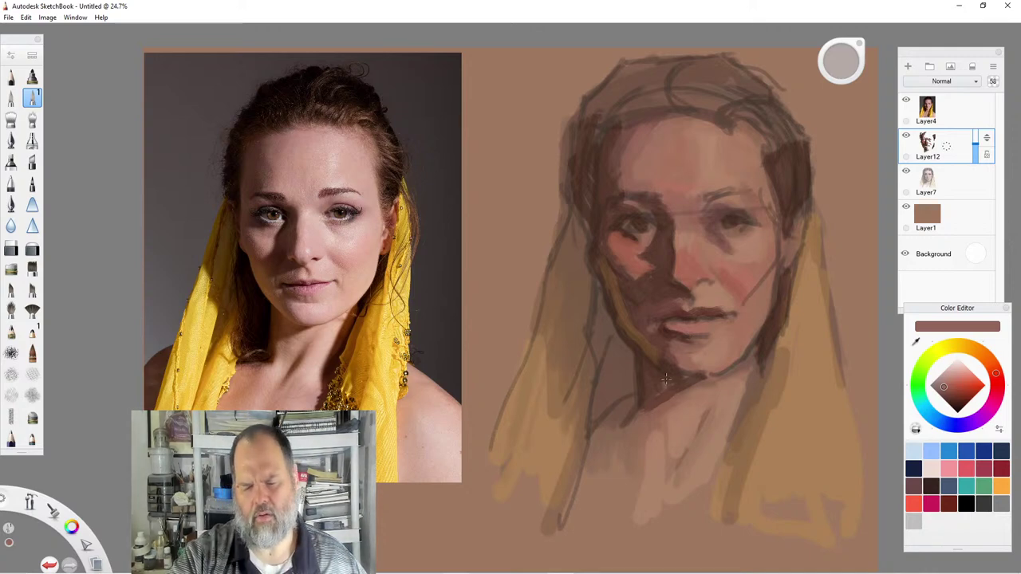
drag(945, 391, 949, 400)
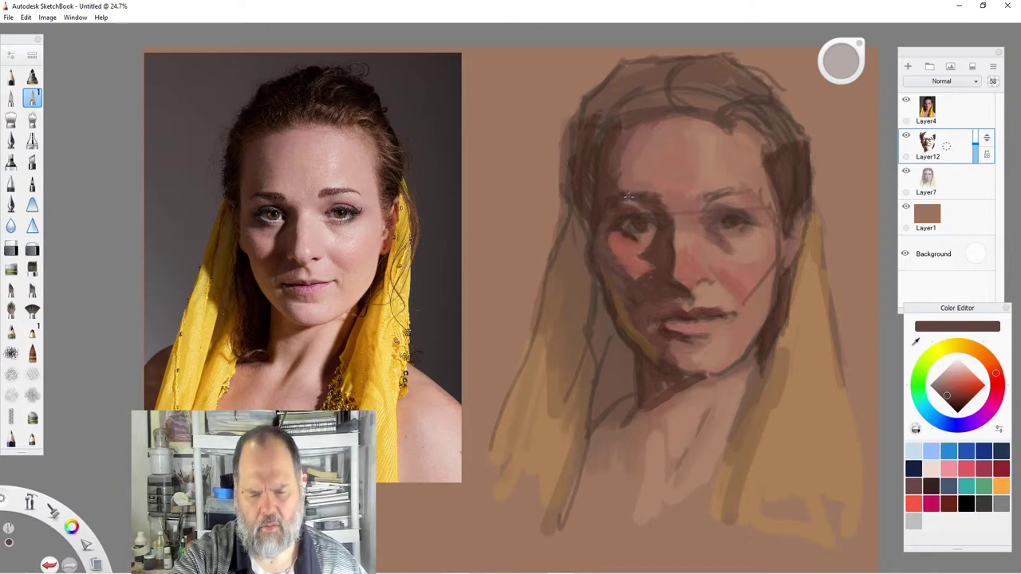
click(952, 399)
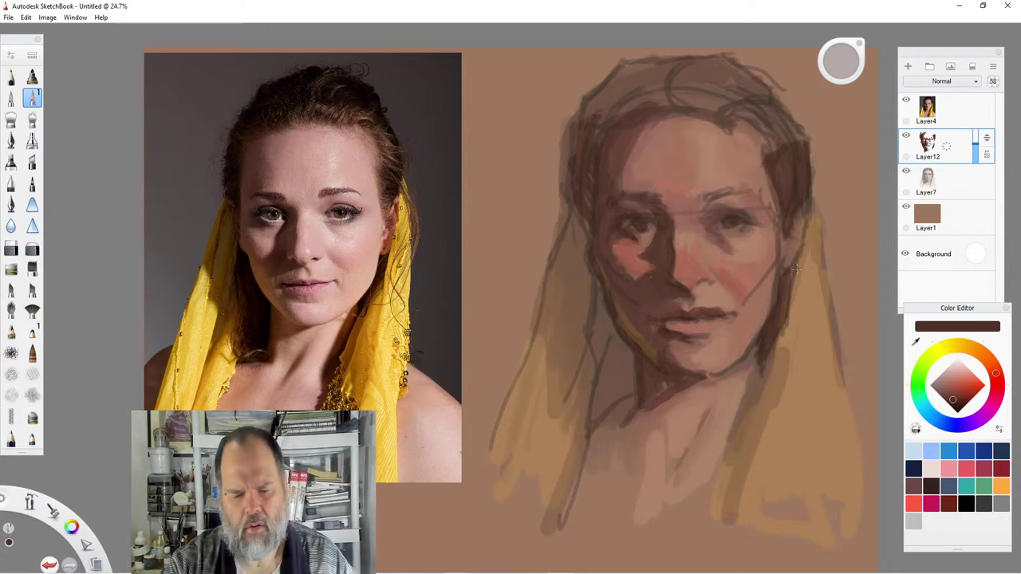
Add pinkish-red tones to the right cheek, ear, temple and eyebrow, and beneath the nose.
click(963, 375)
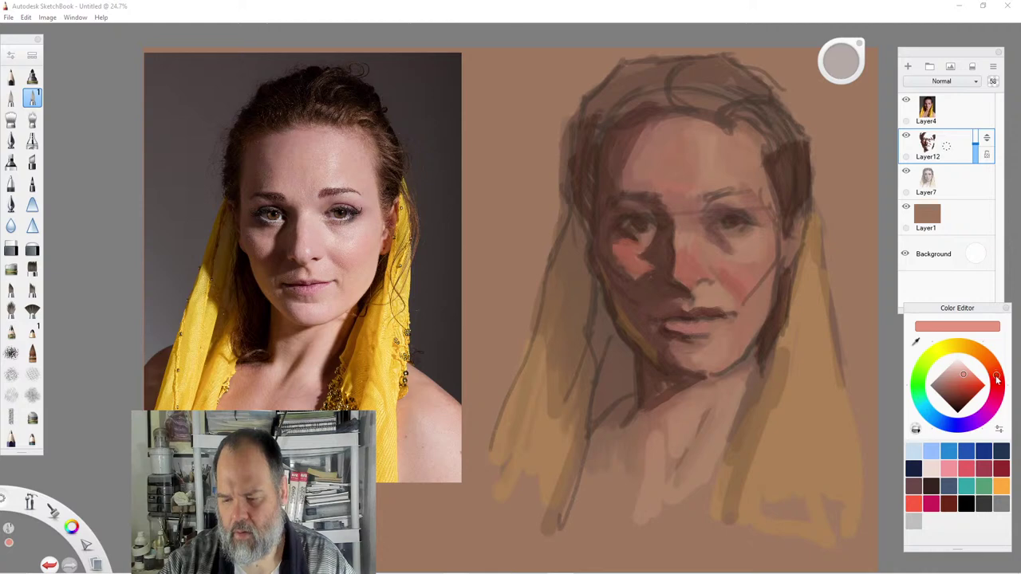
drag(770, 262, 753, 296)
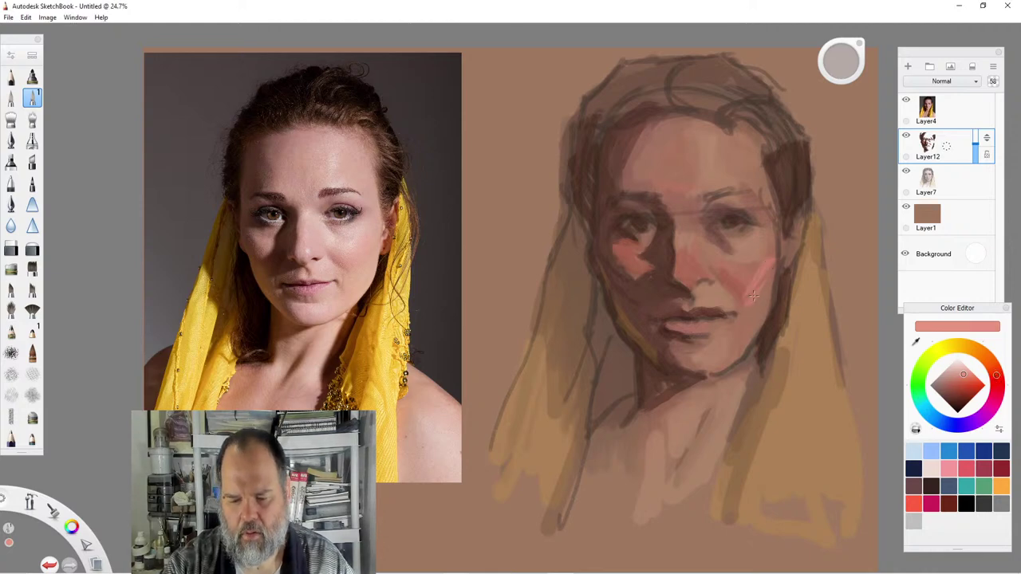
click(960, 384)
drag(771, 262, 748, 293)
click(997, 386)
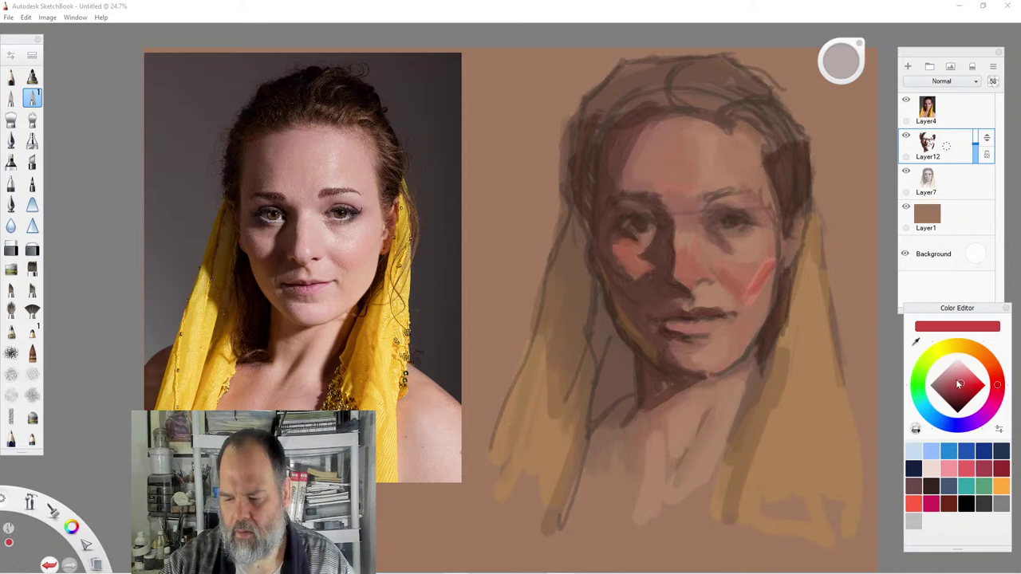
click(956, 379)
mouse_move(772, 255)
mouse_down()
mouse_move(755, 289)
mouse_move(745, 278)
mouse_move(748, 305)
mouse_move(769, 262)
mouse_up()
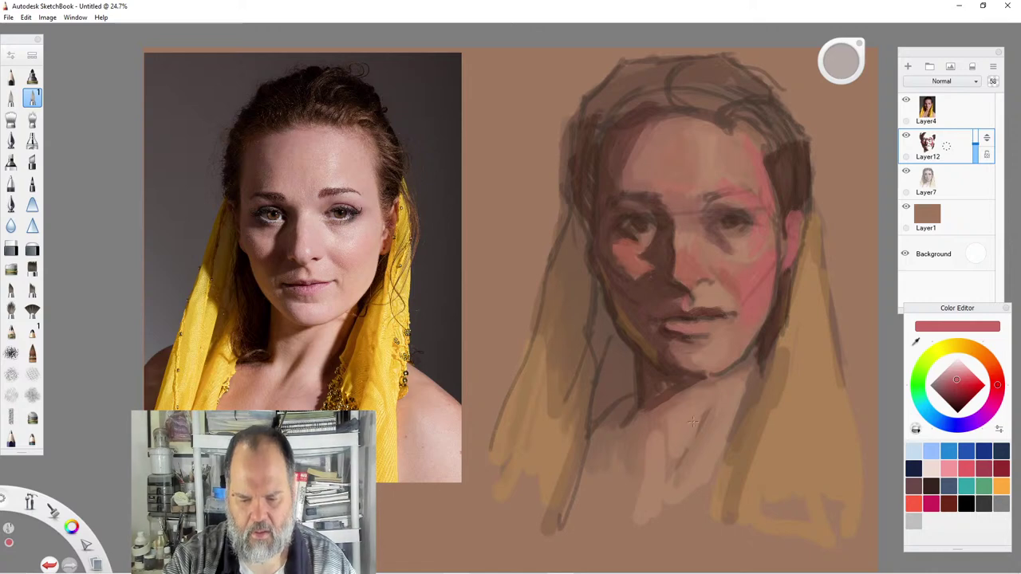
Add light orange-tan tones around the mouth, chin and neck, below the right eye and along the right brow.
click(986, 357)
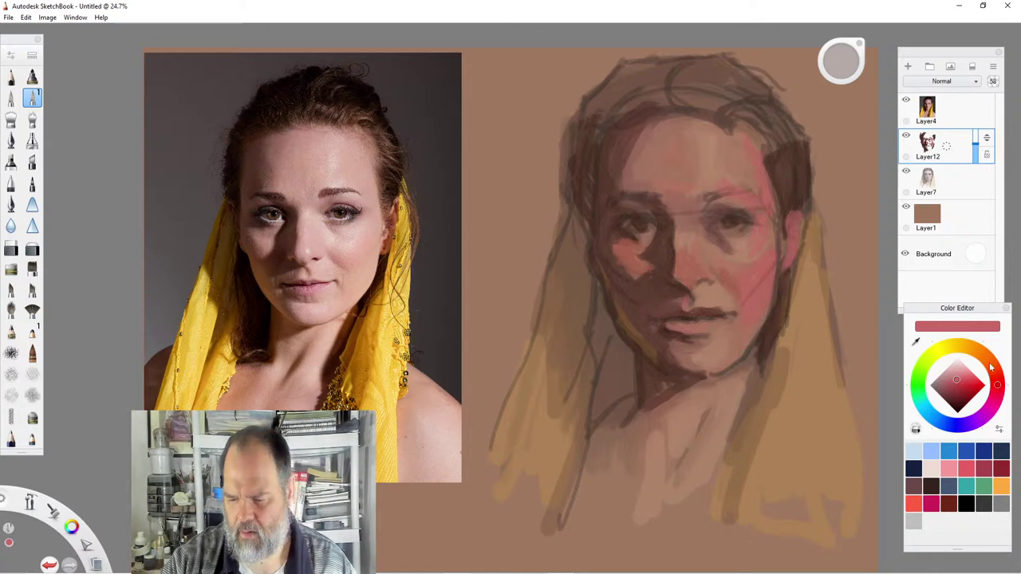
click(958, 381)
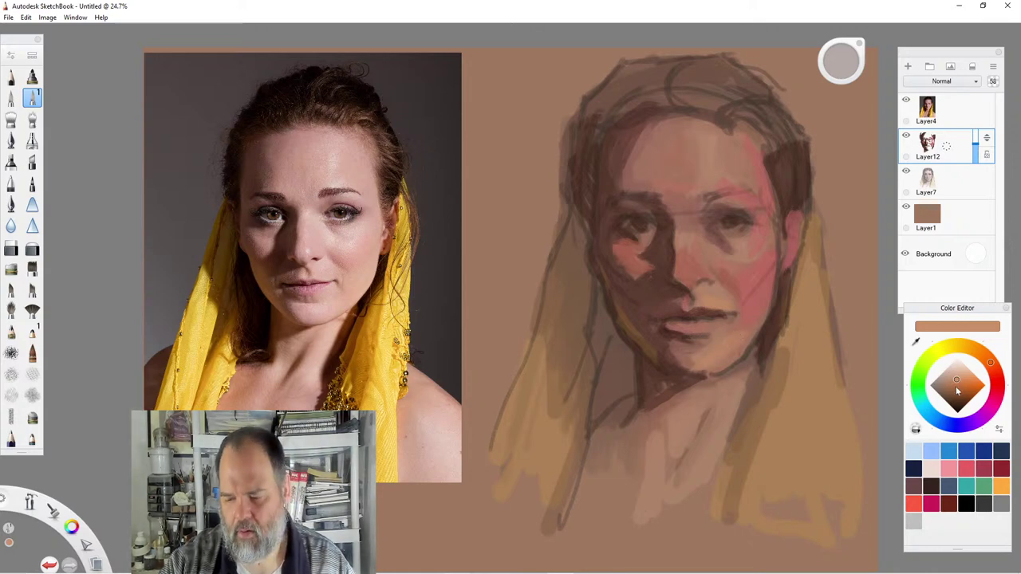
drag(752, 354, 748, 373)
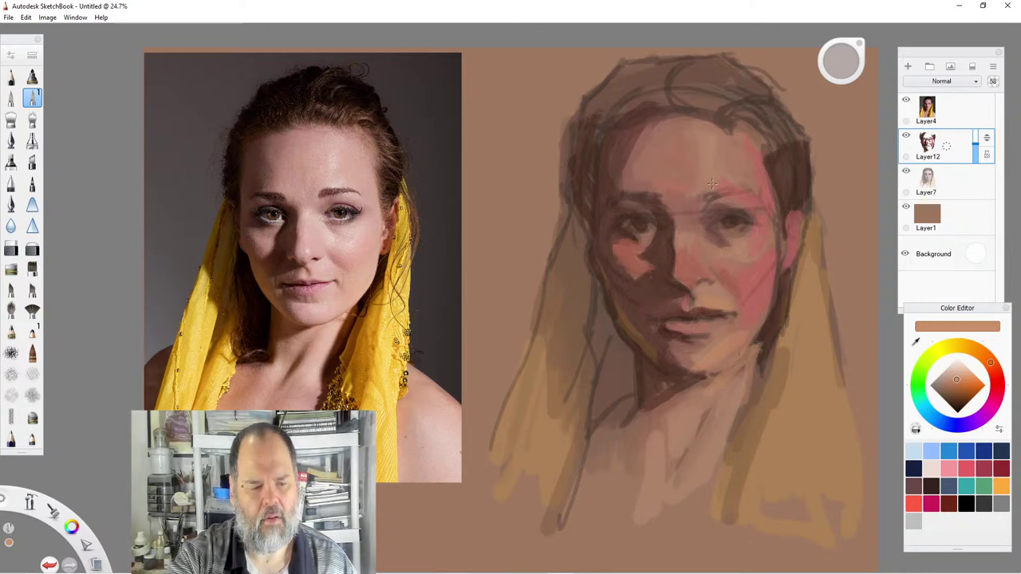
mouse_move(721, 177)
mouse_down()
mouse_move(740, 199)
mouse_move(713, 204)
mouse_up()
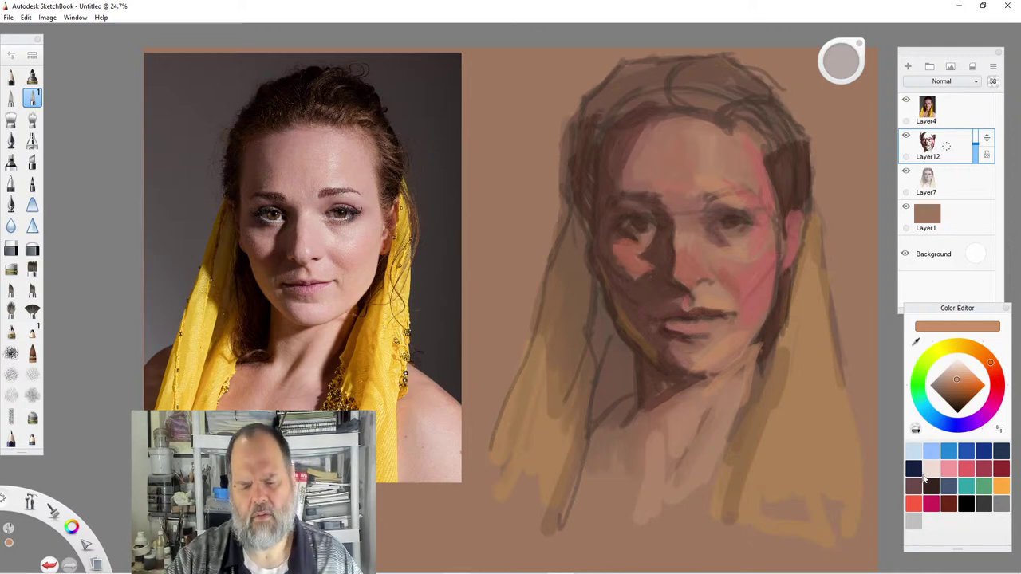
Paint the hair hanging behind the left jaw down to the neck in near-black brown.
click(956, 410)
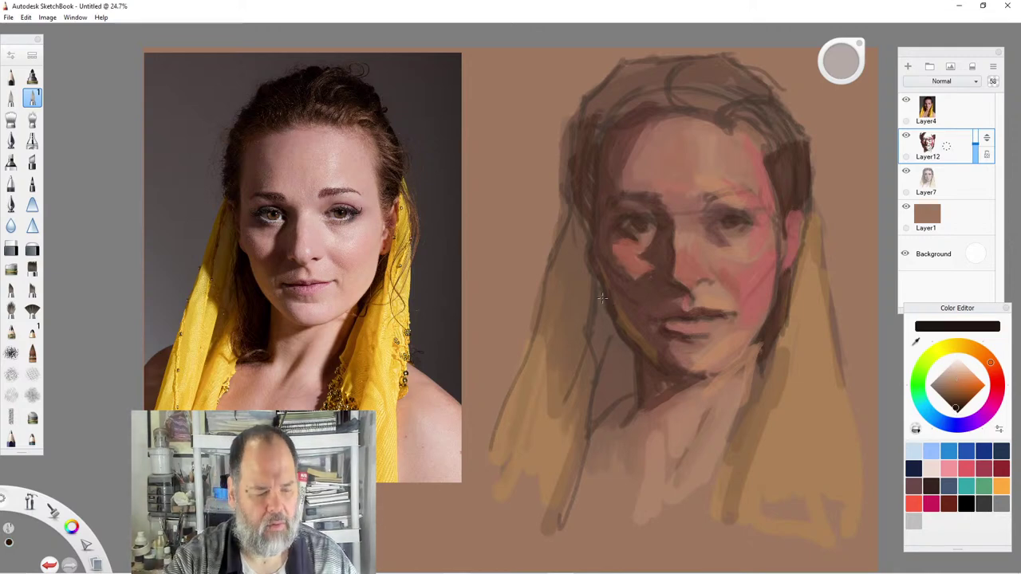
mouse_move(600, 285)
mouse_down()
mouse_move(596, 345)
mouse_move(617, 348)
mouse_up()
drag(606, 303, 619, 392)
drag(613, 341, 634, 397)
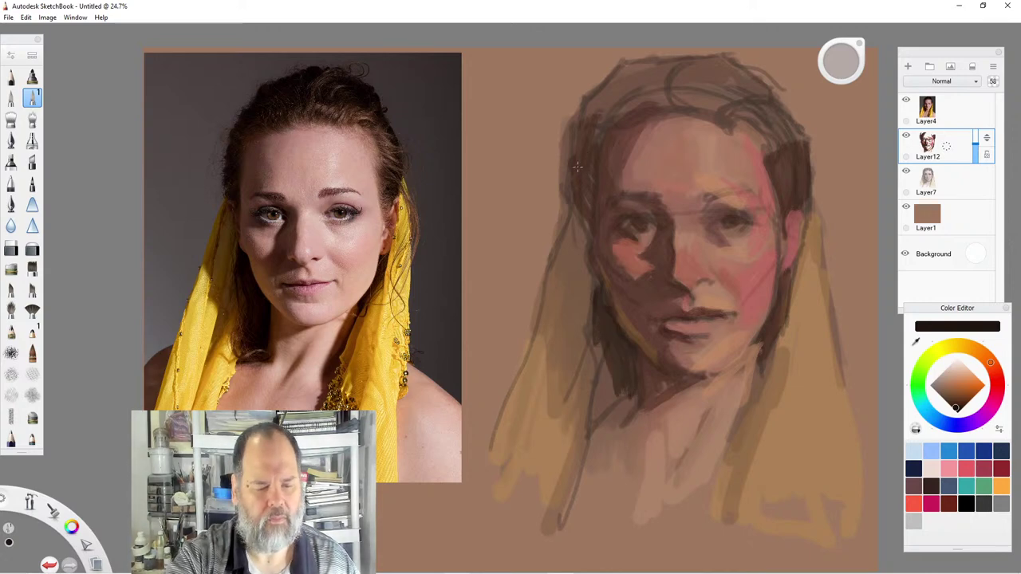
Darken the hair beside the left temple and along the forehead hairline, and deepen the left eye's darks with an adjusted brush.
mouse_move(577, 171)
mouse_down()
mouse_move(579, 210)
mouse_move(597, 222)
mouse_up()
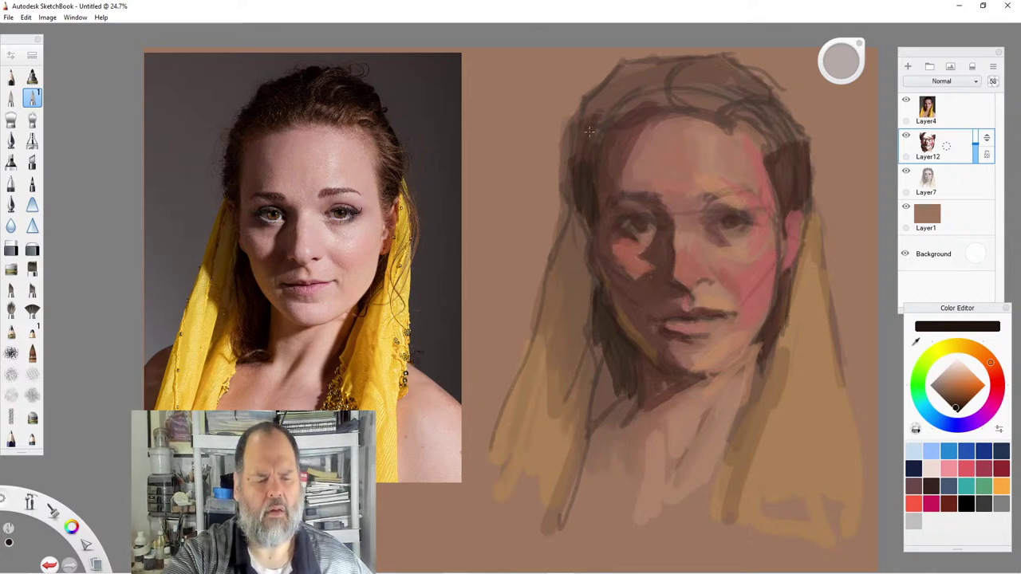
drag(589, 131, 595, 190)
mouse_move(594, 128)
mouse_down()
mouse_move(680, 108)
mouse_move(600, 151)
mouse_move(668, 112)
mouse_up()
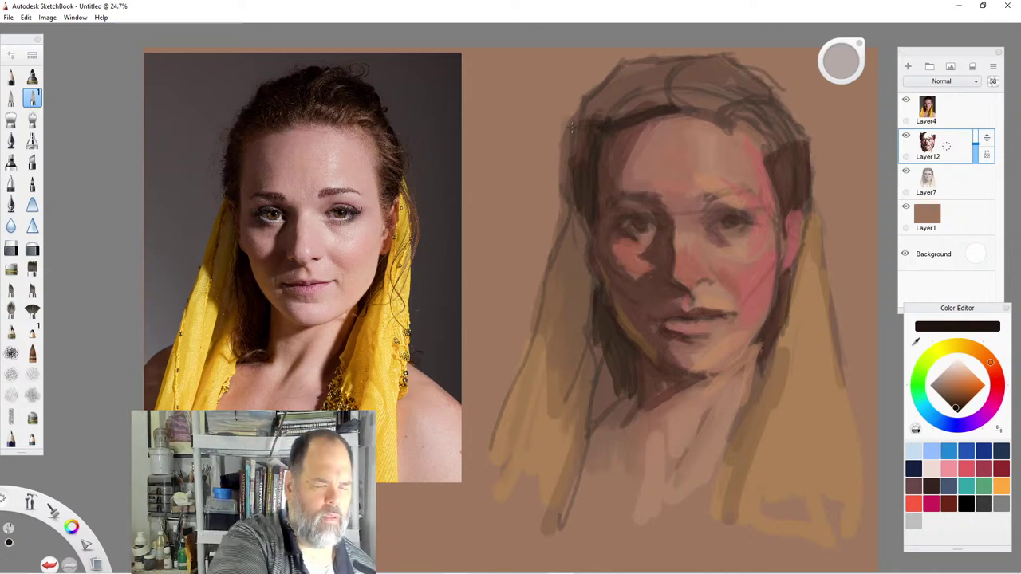
drag(841, 63, 840, 59)
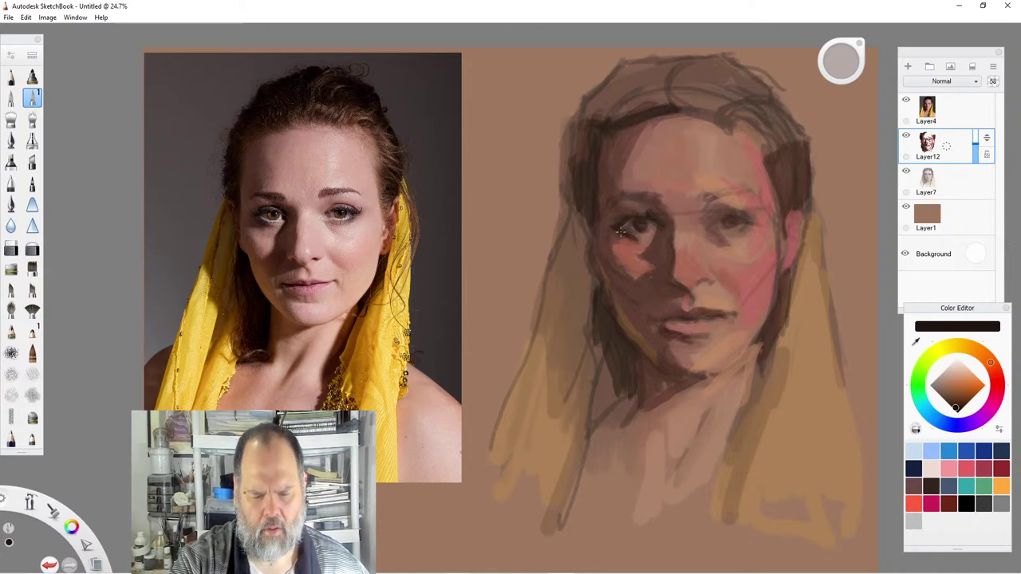
Deepen the shadows under the left eye, along the shaded side of the nose and at the lip line in near-black brown.
drag(621, 237, 638, 239)
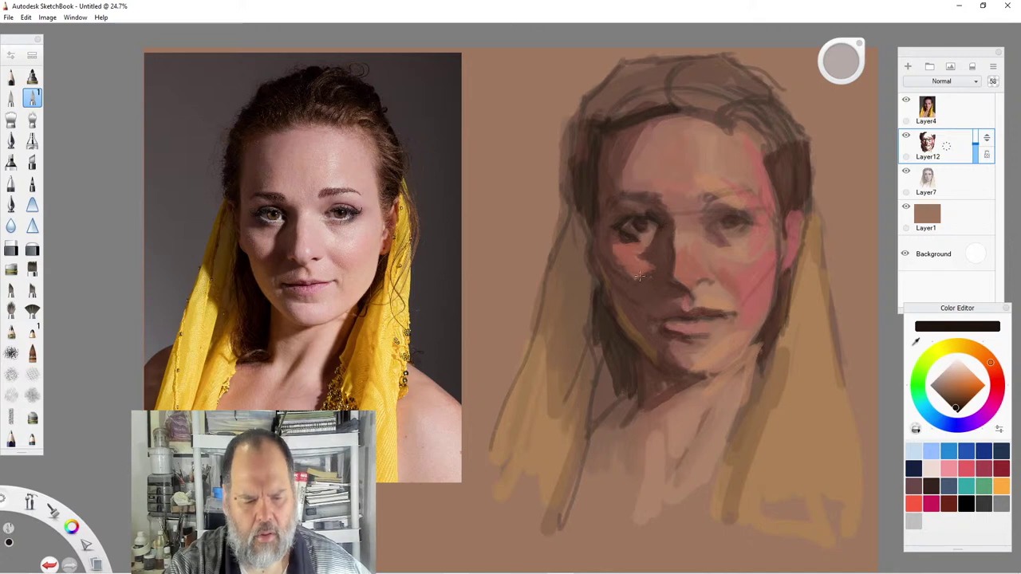
drag(648, 257, 651, 248)
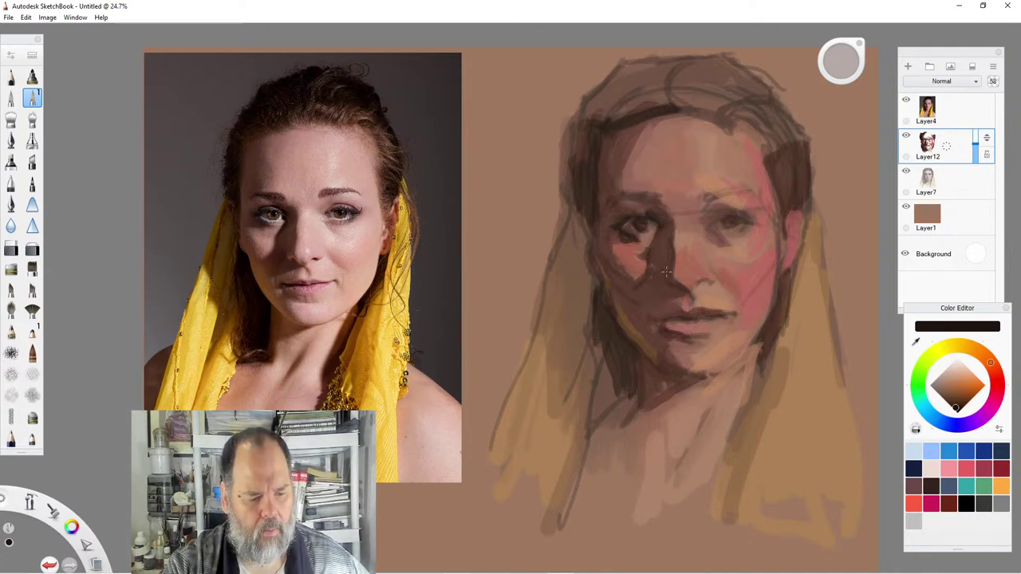
mouse_move(658, 249)
mouse_down()
mouse_move(659, 271)
mouse_move(651, 253)
mouse_up()
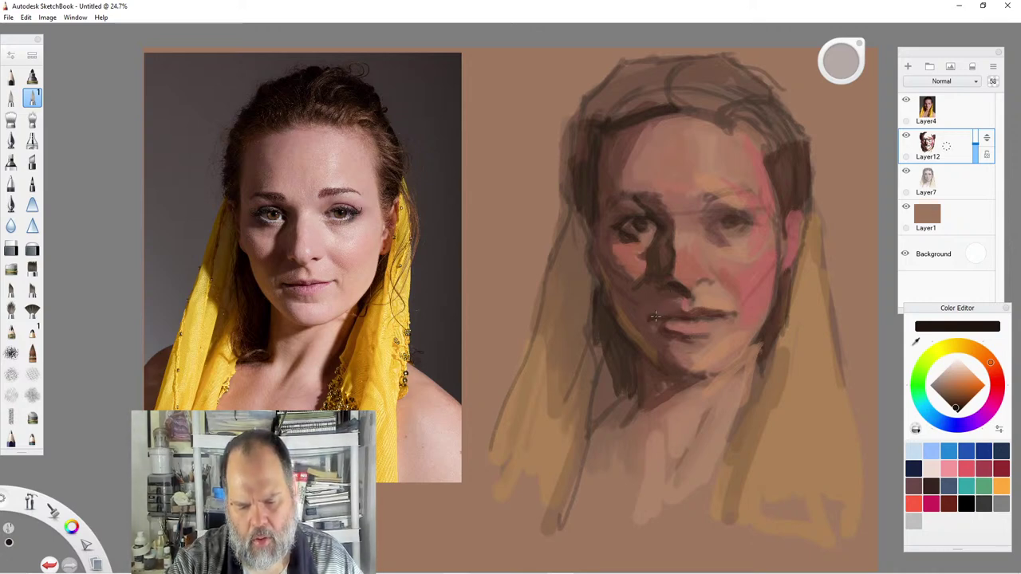
drag(666, 319, 677, 317)
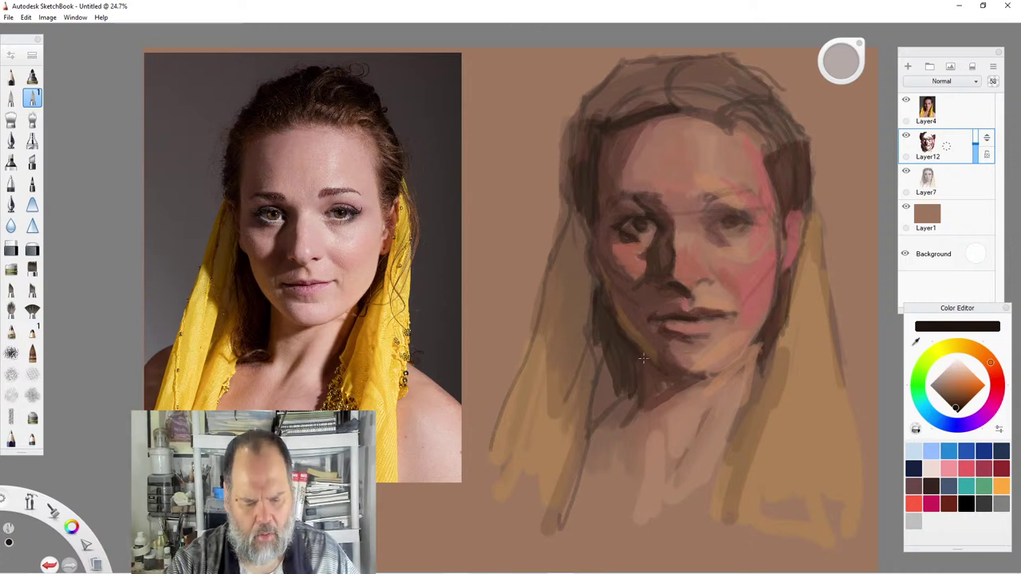
Extend the dark hair behind the left jaw down to the neck and sweep its lower ends outward towards the scarf.
drag(640, 367, 632, 402)
drag(643, 361, 638, 402)
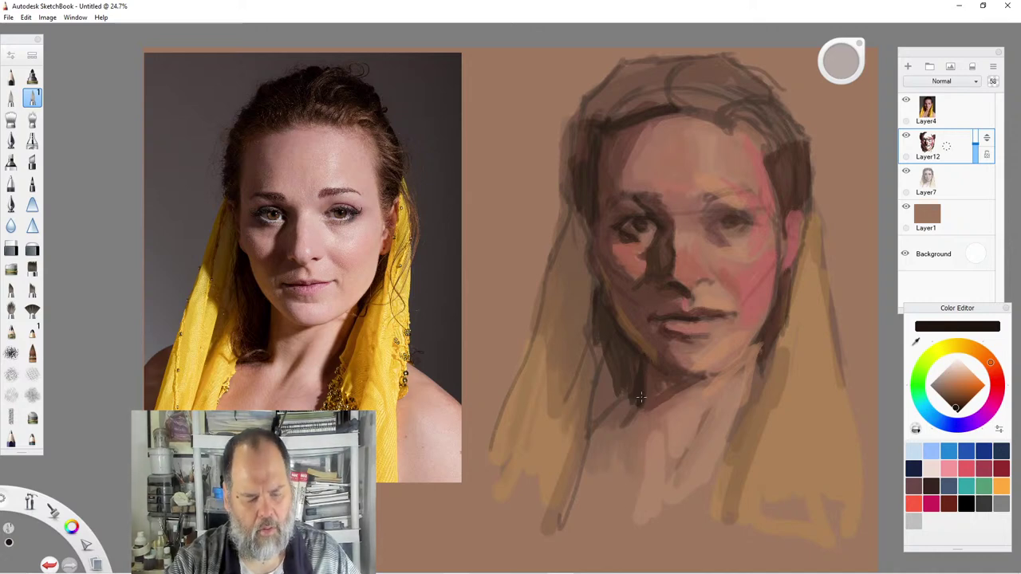
mouse_move(636, 403)
mouse_down()
mouse_move(595, 422)
mouse_move(615, 409)
mouse_up()
mouse_move(608, 351)
mouse_down()
mouse_move(590, 415)
mouse_move(593, 407)
mouse_up()
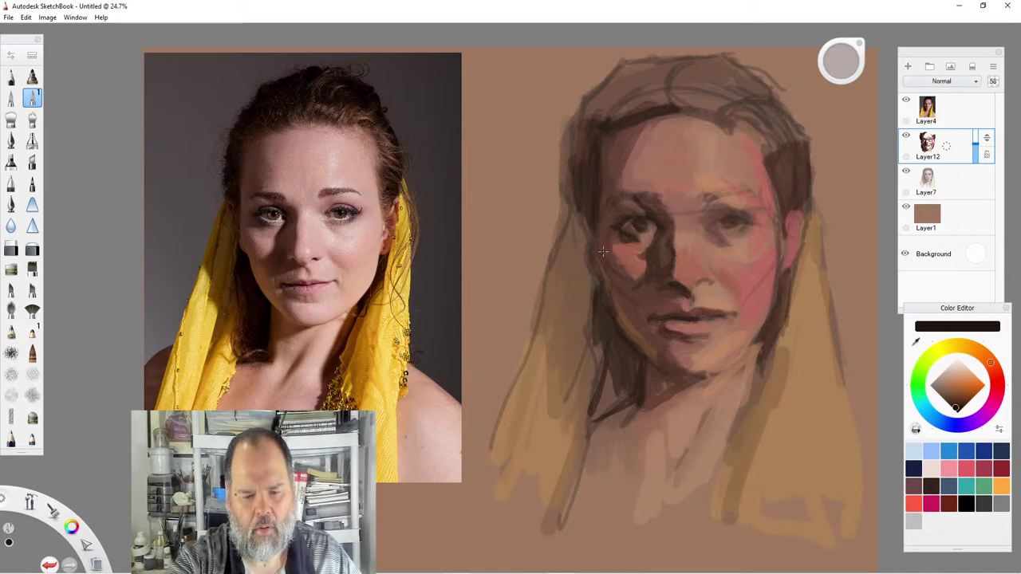
Add near-black strands along the left edge of the face from eye level down to the hair beside the scarf.
drag(587, 284, 594, 231)
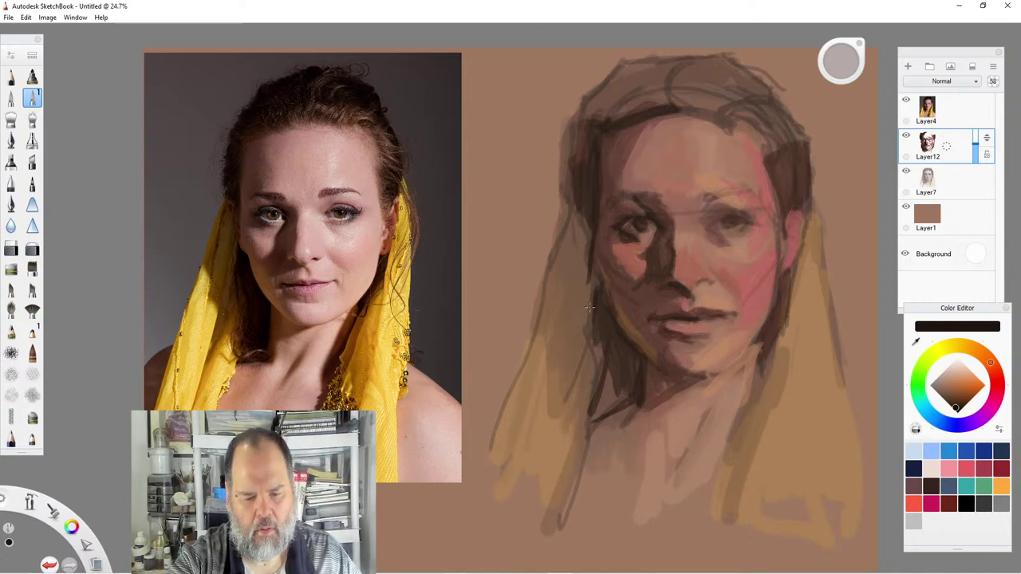
drag(588, 306, 590, 288)
drag(591, 356, 590, 287)
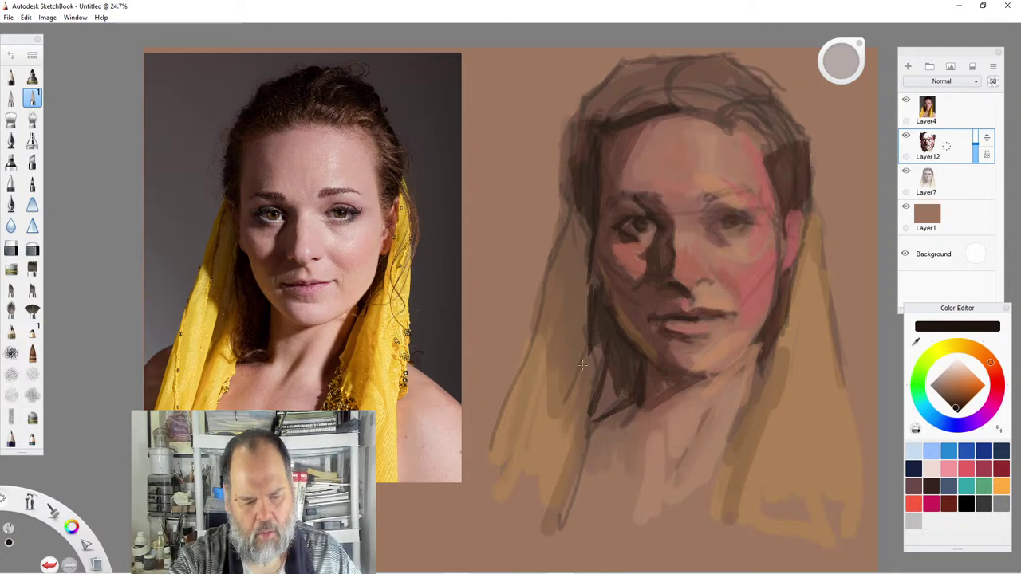
mouse_move(598, 341)
mouse_down()
mouse_move(577, 394)
mouse_move(594, 375)
mouse_up()
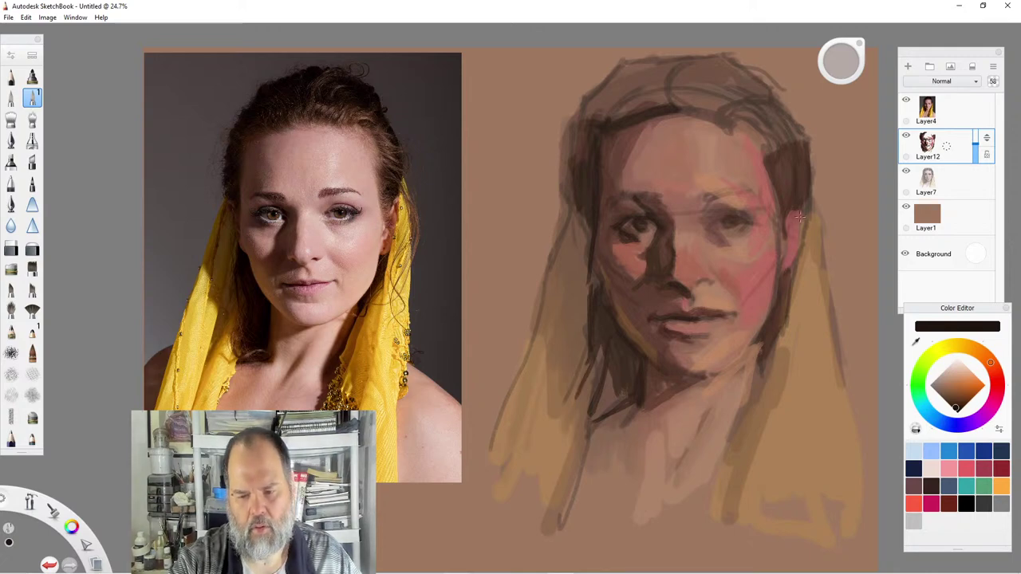
Darken the hair around the right temple, above the ear and beside the right jaw, and strengthen the right eye's darks.
mouse_move(777, 179)
mouse_down()
mouse_move(764, 150)
mouse_move(783, 183)
mouse_move(774, 170)
mouse_move(788, 156)
mouse_move(767, 101)
mouse_up()
drag(796, 142, 759, 105)
mouse_move(804, 173)
mouse_down()
mouse_move(806, 144)
mouse_move(788, 223)
mouse_up()
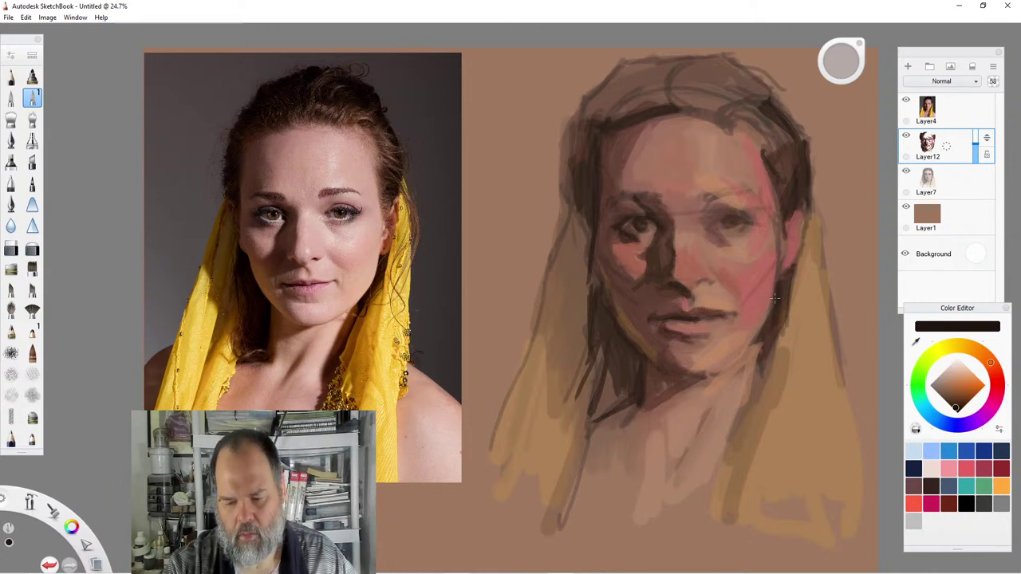
drag(774, 298, 760, 346)
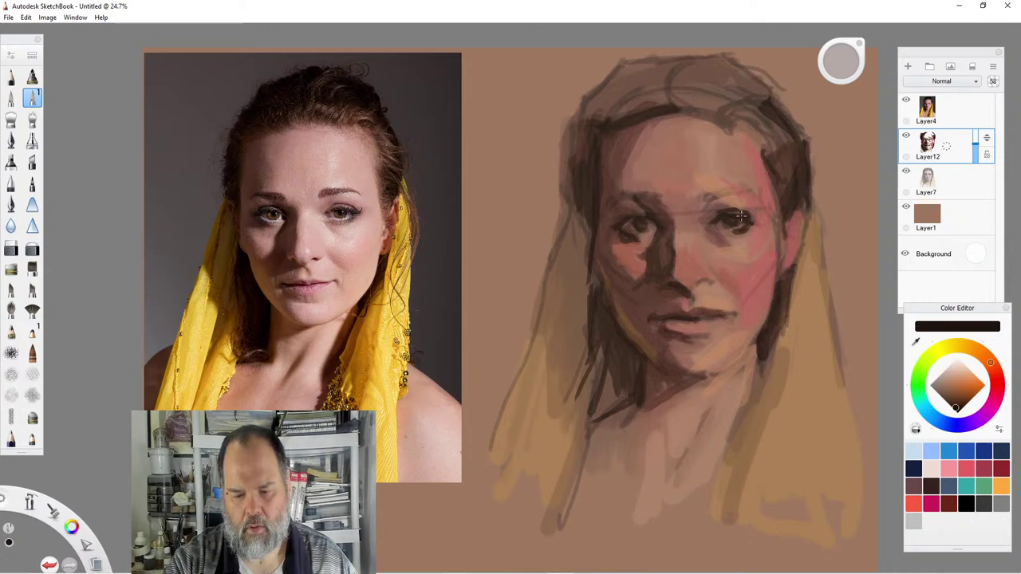
drag(741, 216, 759, 219)
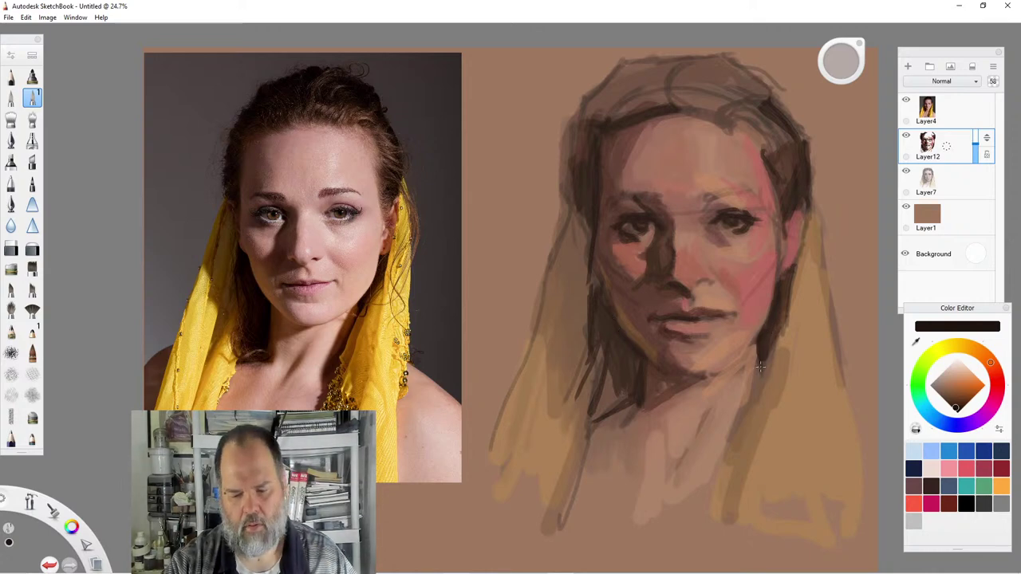
Paint dark edges where the scarf meets both sides of the neck and fill in the lower left hair.
drag(760, 363, 726, 457)
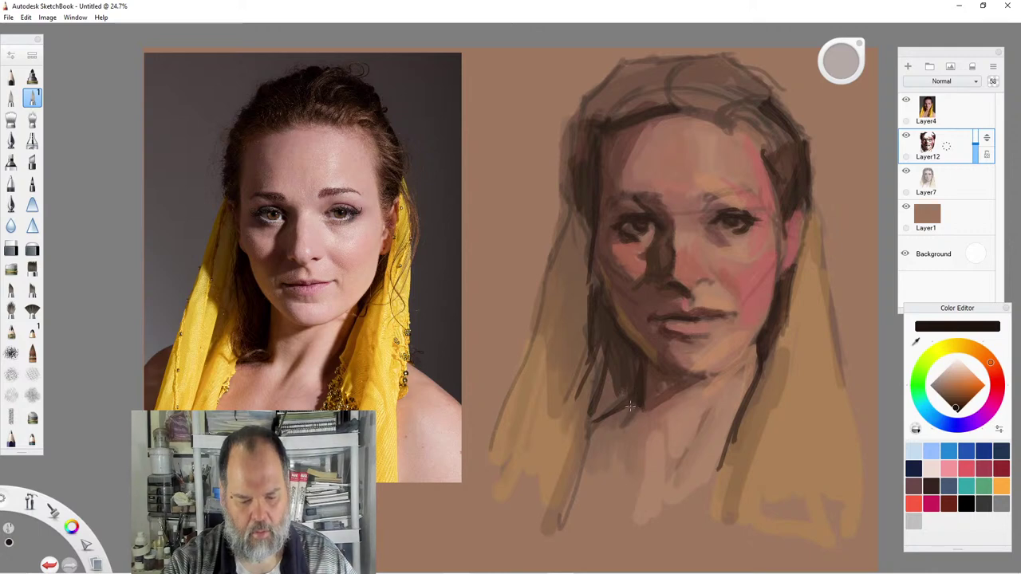
drag(608, 414, 582, 476)
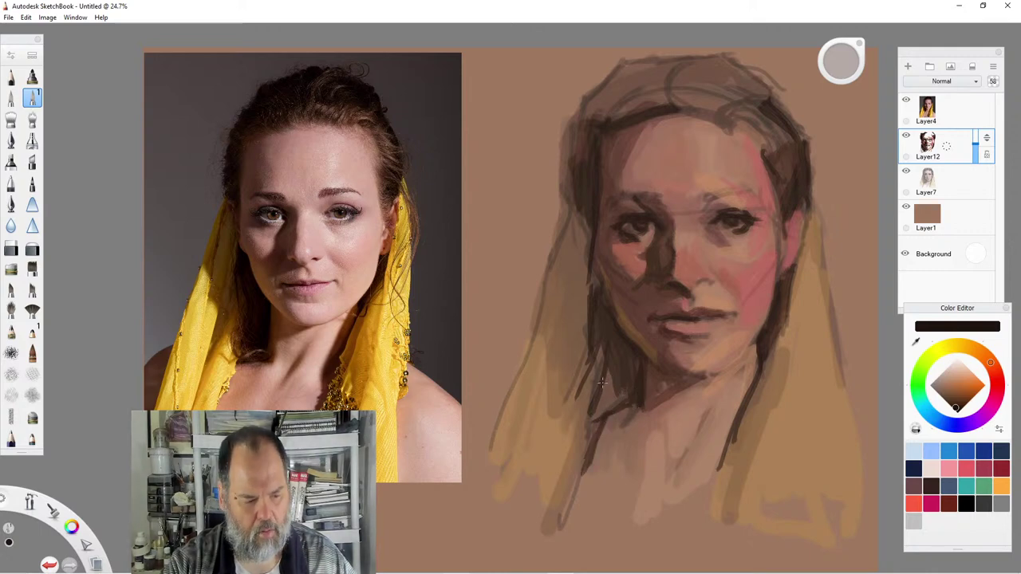
mouse_move(606, 369)
mouse_down()
mouse_move(598, 416)
mouse_move(609, 404)
mouse_up()
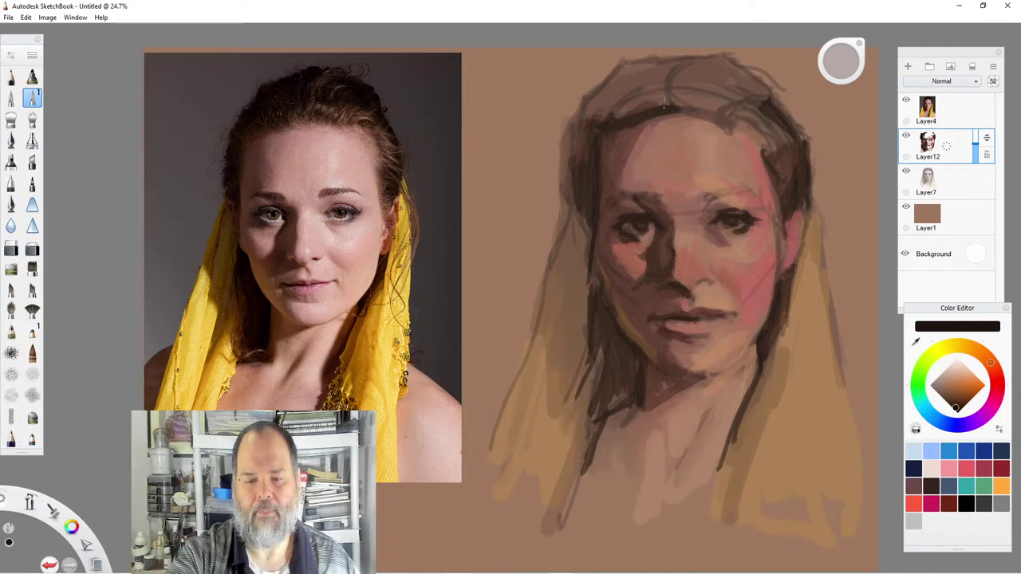
Mark the hair parting, outline the crown's left side and fill that section with dark brown using an adjusted brush.
drag(665, 62, 672, 110)
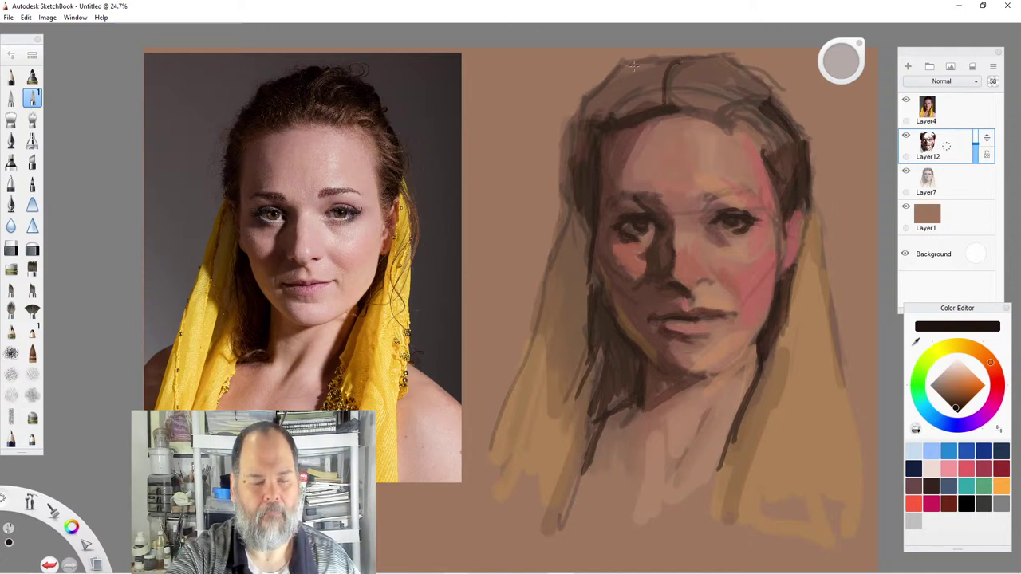
drag(634, 67, 703, 49)
mouse_move(630, 63)
mouse_down()
mouse_move(591, 96)
mouse_move(618, 67)
mouse_move(604, 106)
mouse_move(614, 73)
mouse_move(588, 104)
mouse_move(607, 84)
mouse_move(593, 118)
mouse_up()
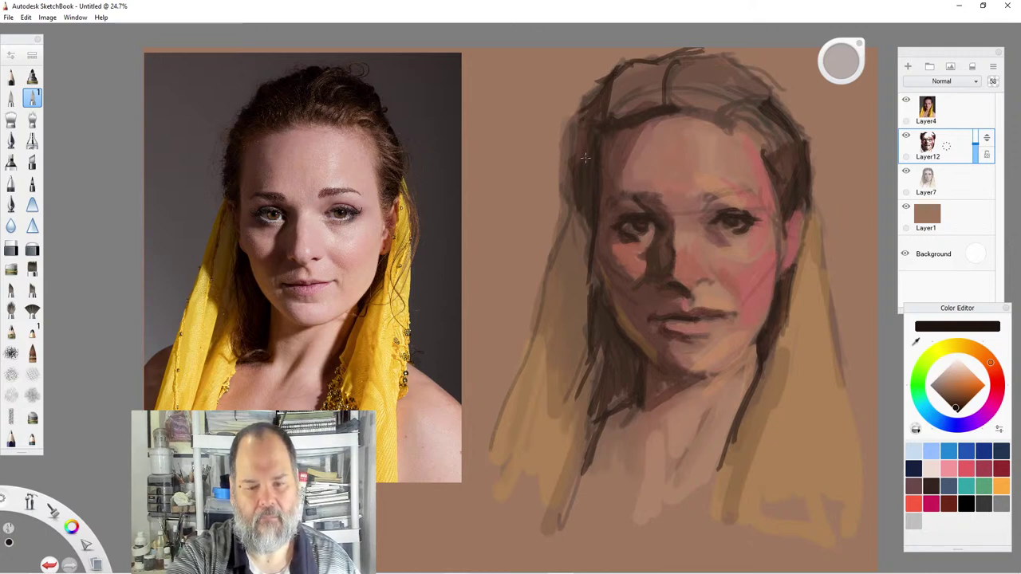
drag(841, 61, 832, 58)
mouse_move(625, 84)
mouse_down()
mouse_move(656, 68)
mouse_move(618, 94)
mouse_move(656, 80)
mouse_move(616, 86)
mouse_move(630, 113)
mouse_up()
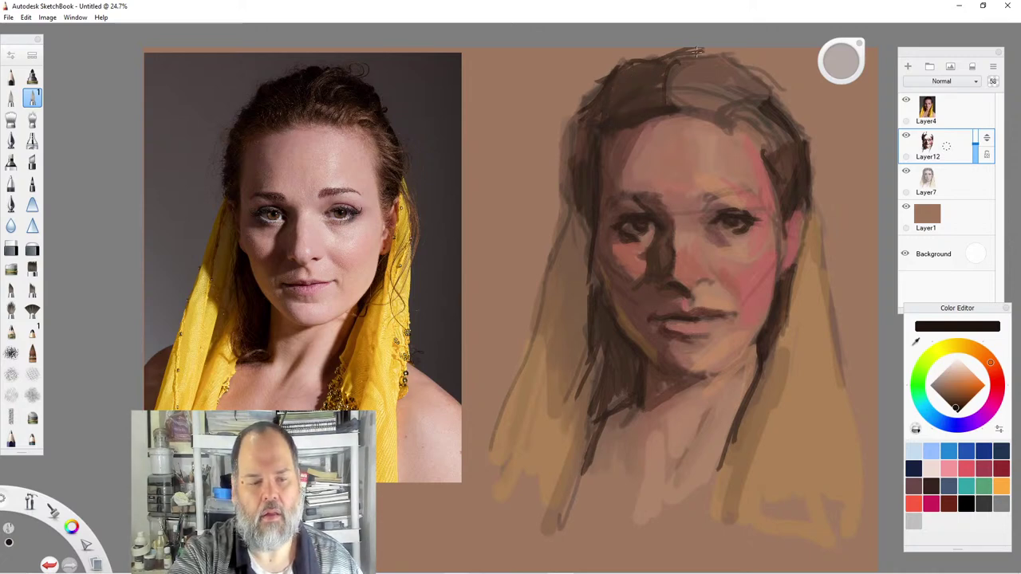
Outline the right side of the crown and fill the hair there down to the right hairline in dark brown.
mouse_move(696, 52)
mouse_down()
mouse_move(795, 94)
mouse_move(785, 114)
mouse_move(809, 156)
mouse_up()
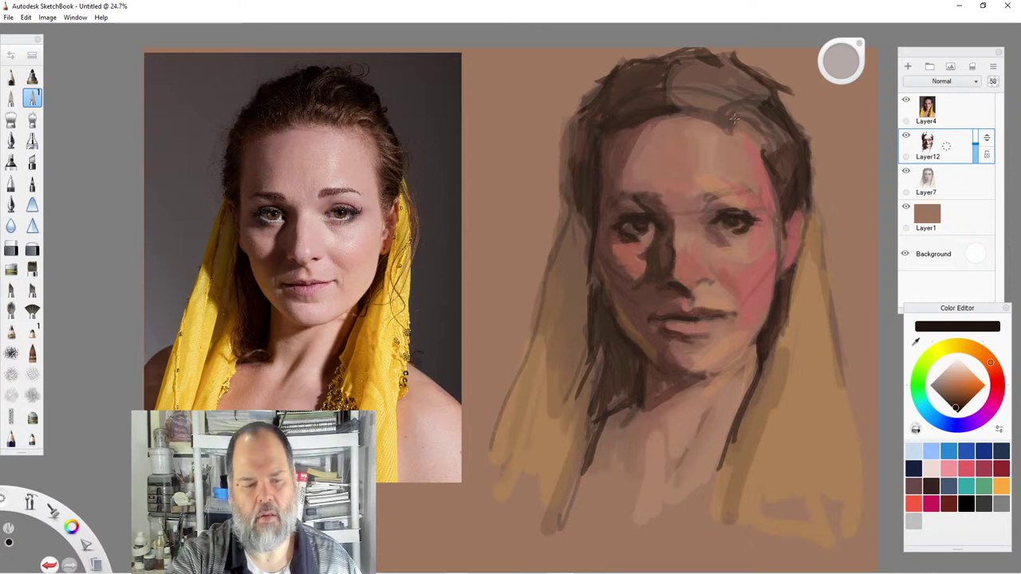
mouse_move(733, 117)
mouse_down()
mouse_move(772, 119)
mouse_move(783, 158)
mouse_move(775, 164)
mouse_up()
drag(775, 126, 789, 144)
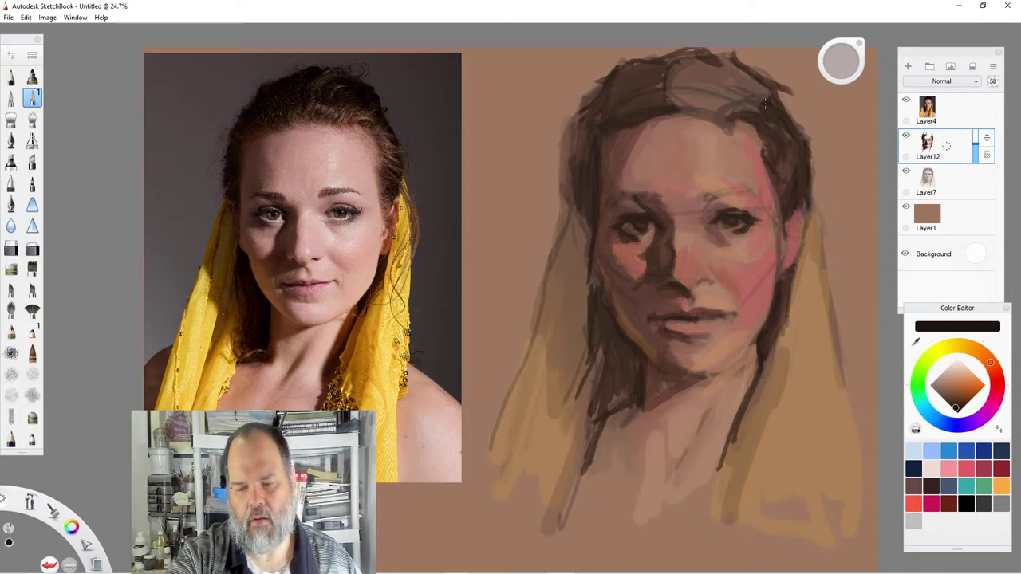
mouse_move(677, 102)
mouse_down()
mouse_move(717, 118)
mouse_move(717, 105)
mouse_move(742, 95)
mouse_move(724, 54)
mouse_move(736, 59)
mouse_up()
mouse_move(705, 90)
mouse_down()
mouse_move(753, 77)
mouse_move(715, 99)
mouse_move(732, 110)
mouse_up()
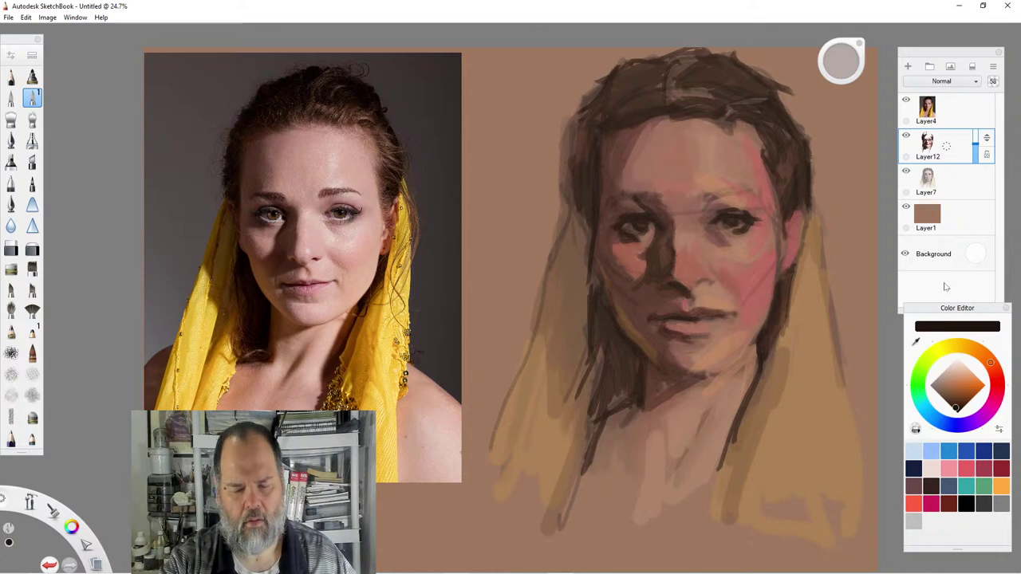
Choose a golden orange and paint the upper part of the right scarf beside the ear.
click(976, 351)
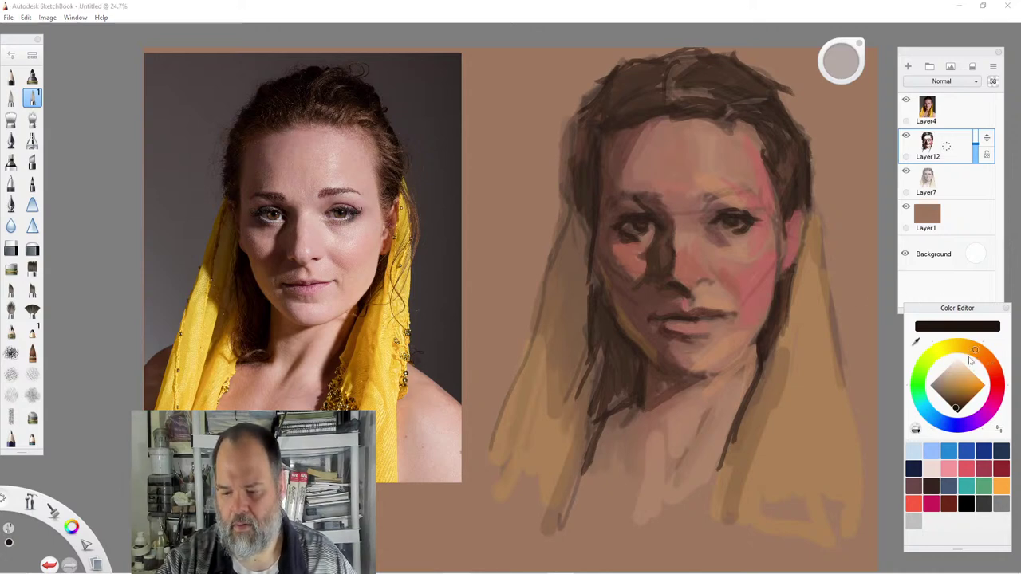
click(972, 386)
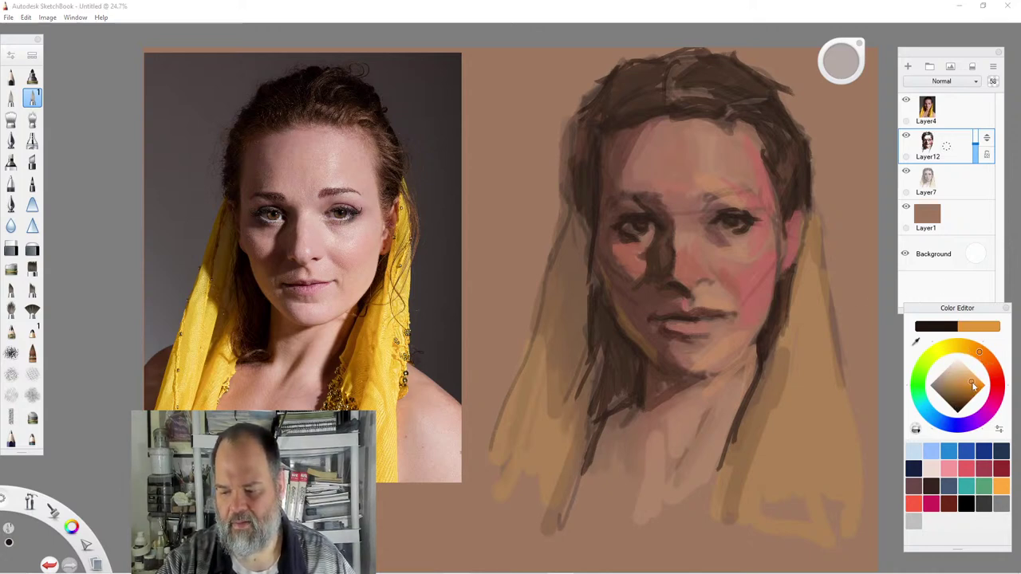
mouse_move(811, 197)
mouse_down()
mouse_move(822, 279)
mouse_move(816, 270)
mouse_up()
drag(810, 204, 806, 285)
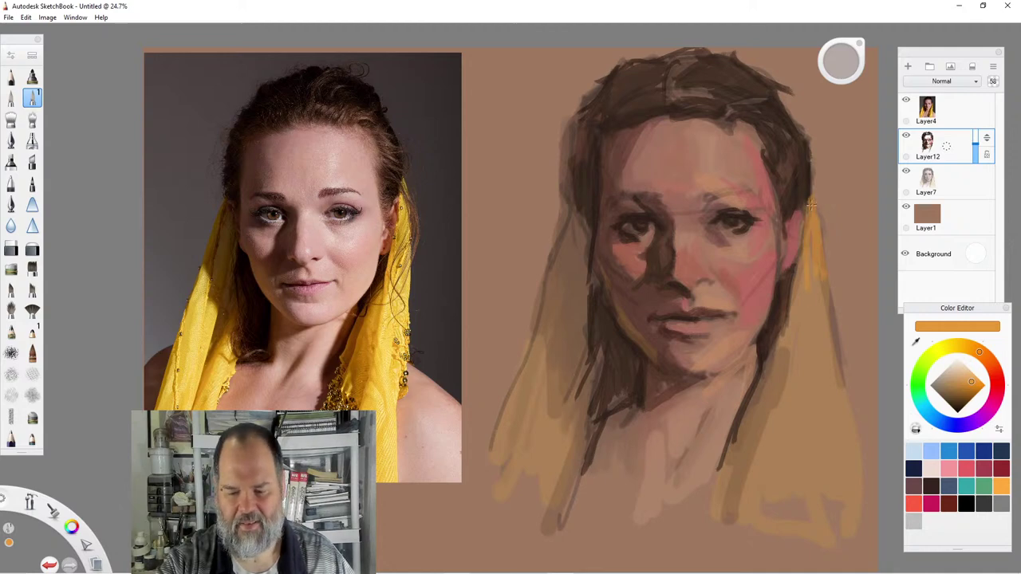
drag(810, 231, 815, 371)
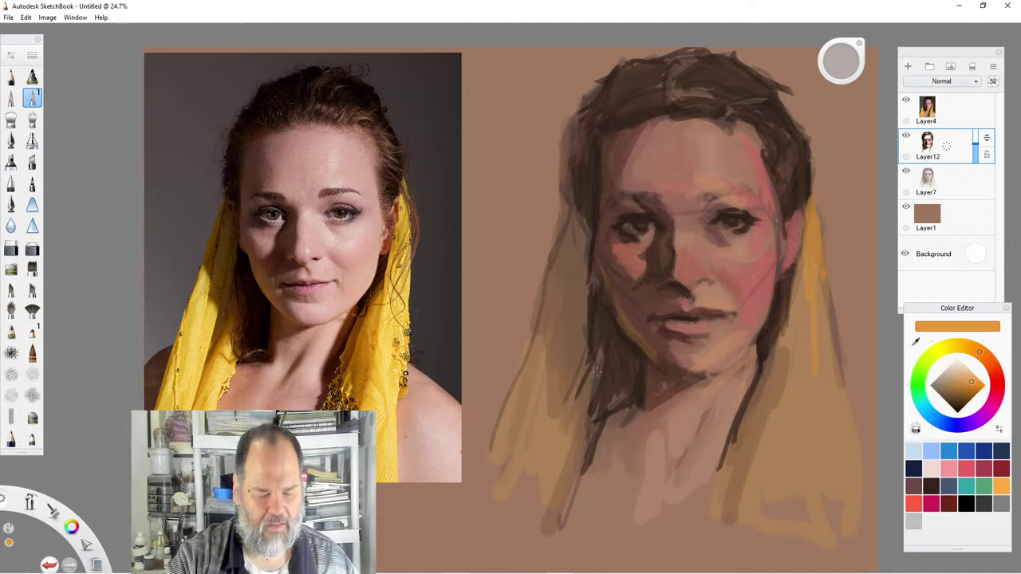
Paint golden-orange strokes along the left scarf's inner edge and down the outer length of the right scarf.
mouse_move(597, 369)
mouse_down()
mouse_move(568, 439)
mouse_move(588, 403)
mouse_move(600, 423)
mouse_move(563, 517)
mouse_up()
mouse_move(589, 417)
mouse_down()
mouse_move(561, 497)
mouse_move(582, 422)
mouse_move(566, 454)
mouse_move(548, 541)
mouse_up()
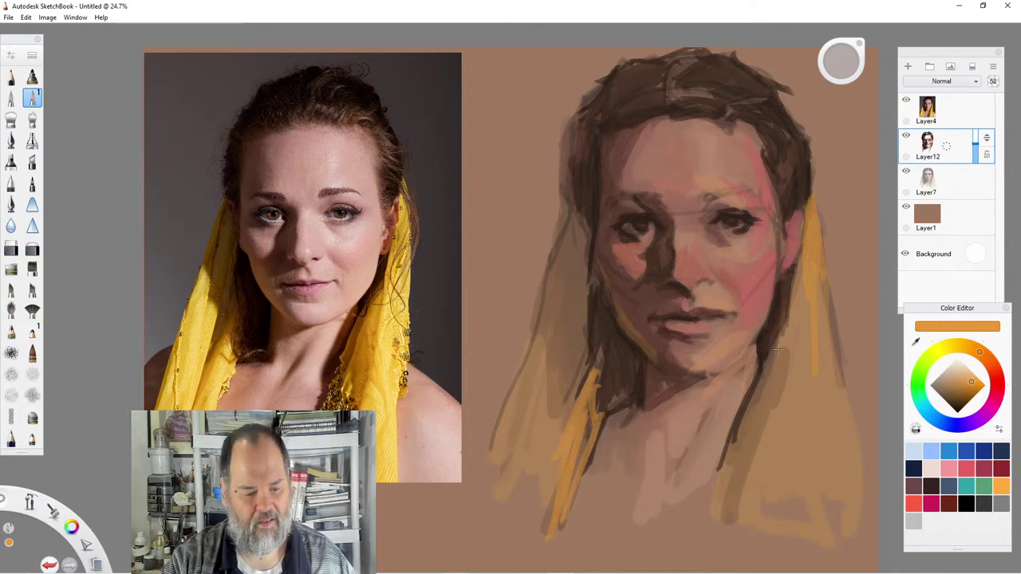
drag(806, 323, 821, 436)
drag(820, 370, 834, 450)
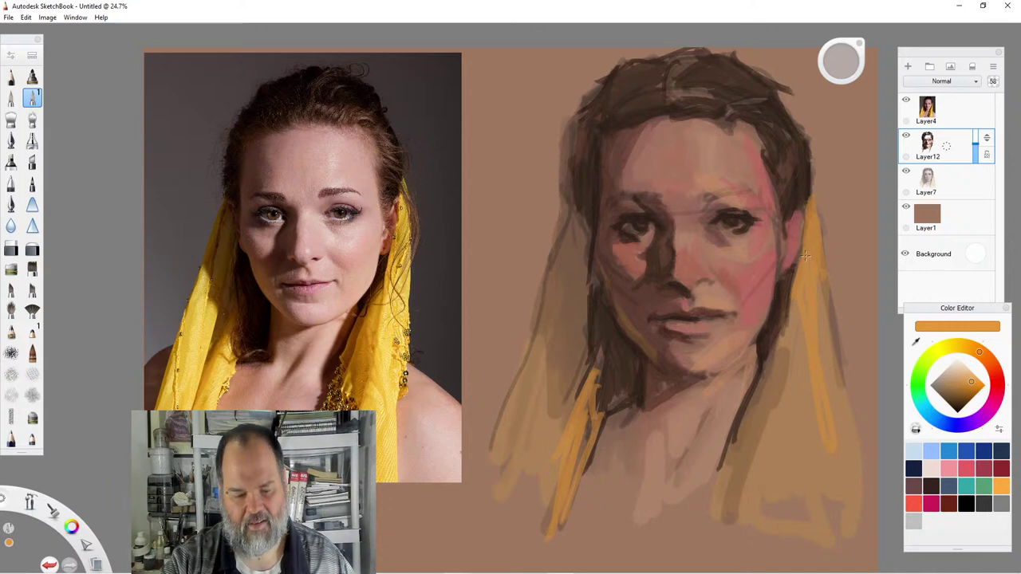
mouse_move(822, 319)
mouse_down()
mouse_move(837, 432)
mouse_move(858, 461)
mouse_up()
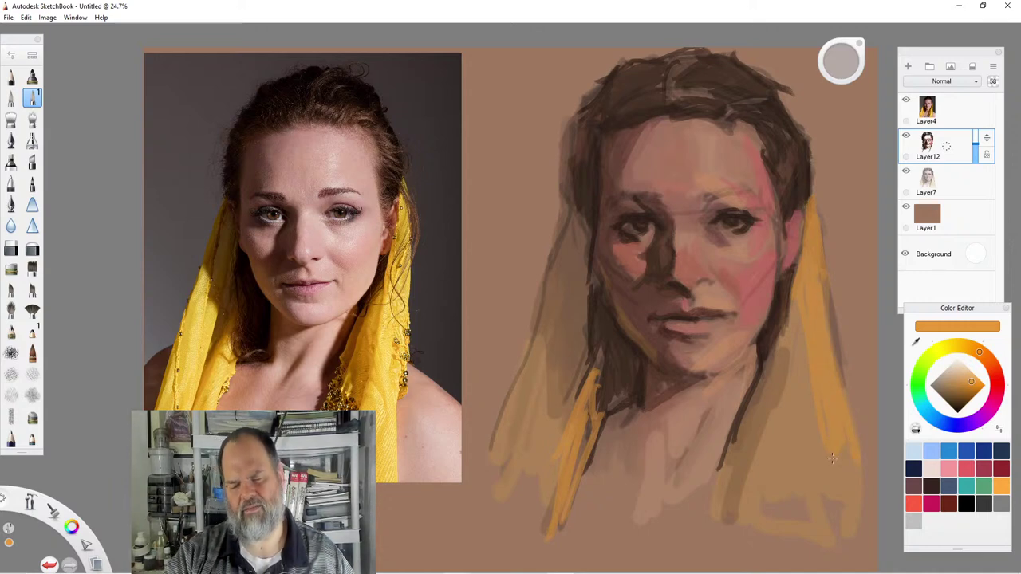
Fill the outer part of the left scarf with broad golden-orange strokes using an adjusted brush.
drag(841, 64, 839, 69)
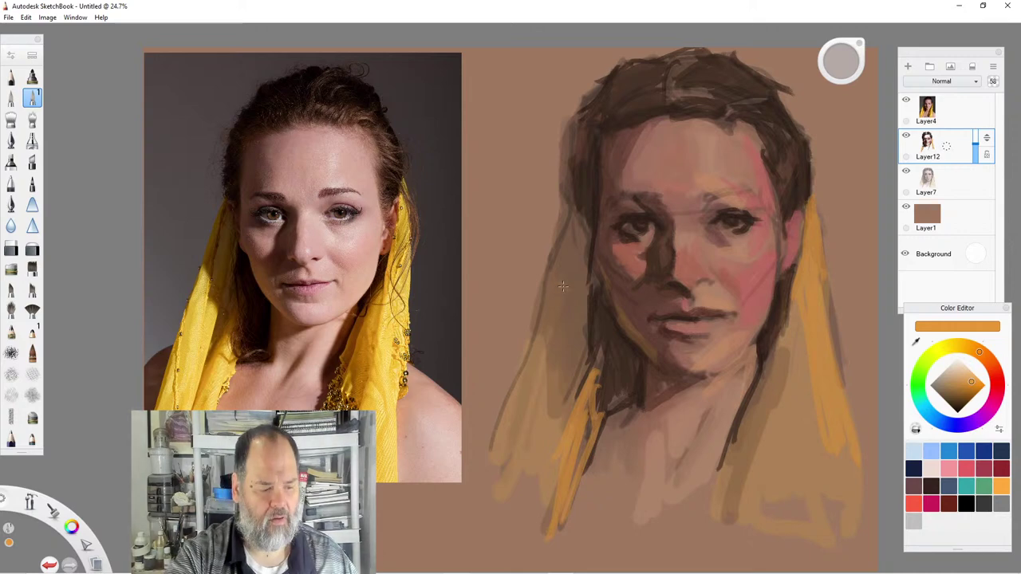
mouse_move(563, 287)
mouse_down()
mouse_move(558, 410)
mouse_move(504, 426)
mouse_up()
drag(544, 321, 488, 464)
drag(567, 301, 494, 472)
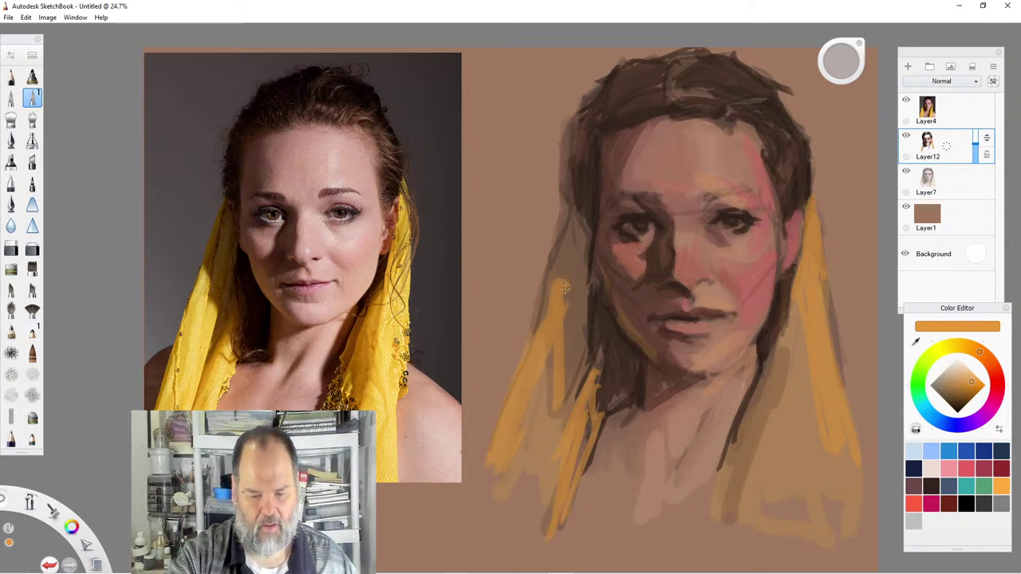
drag(552, 364, 506, 488)
drag(563, 288, 547, 423)
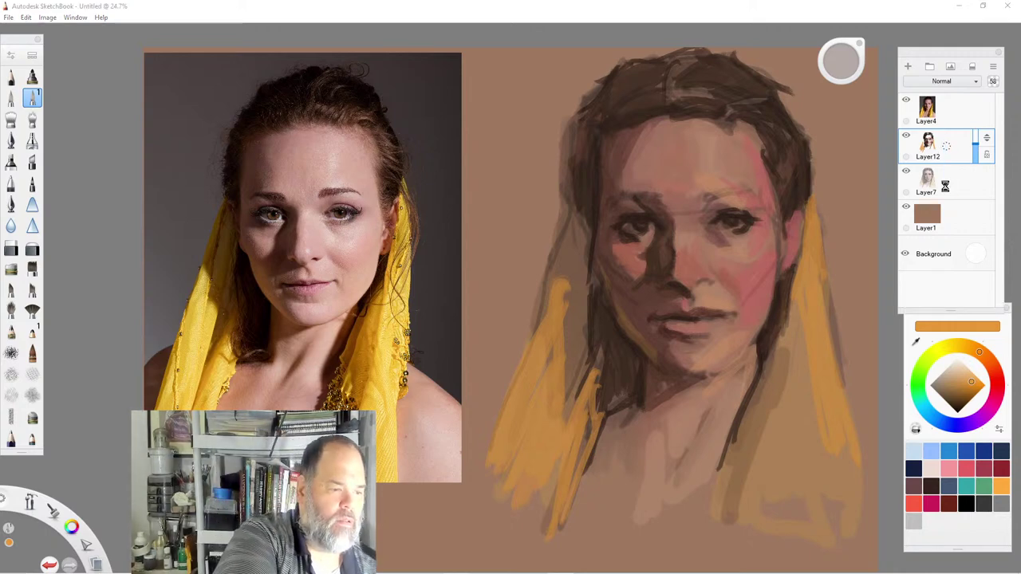
Merge Layer12 into Layer7 and blend the paint on the face, the left hair and the left scarf's inner edge with smudging brushes.
click(32, 118)
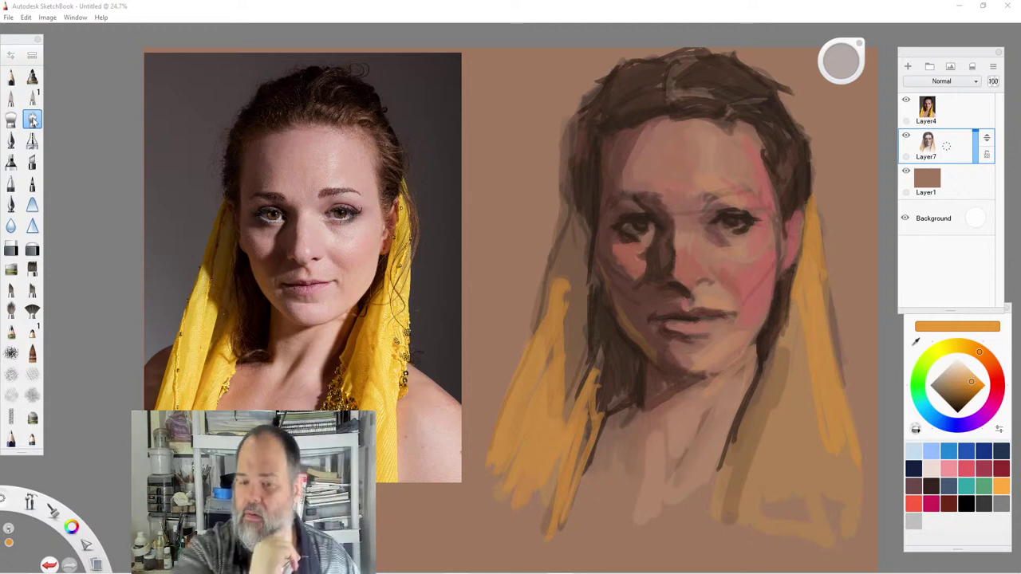
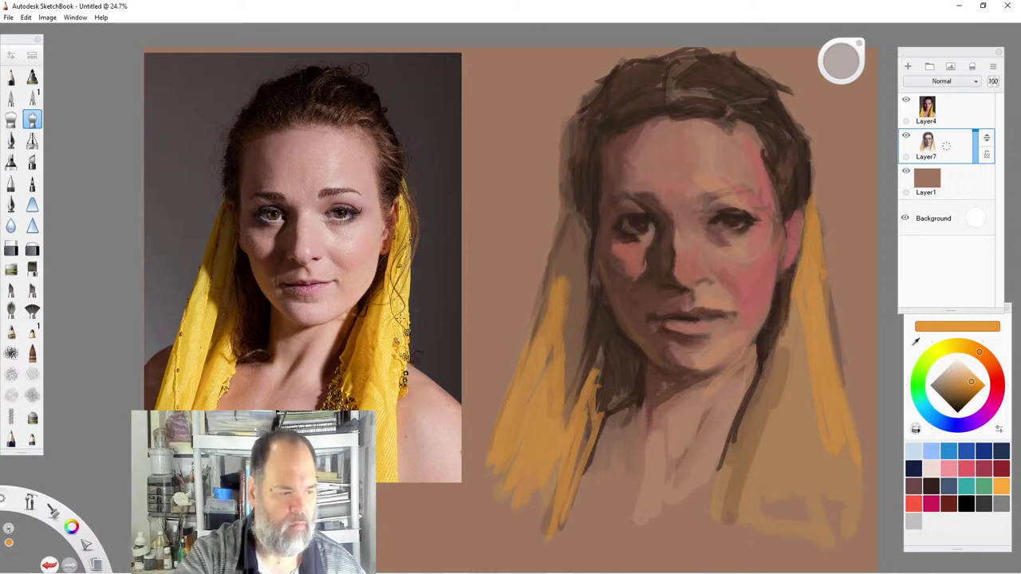
click(10, 119)
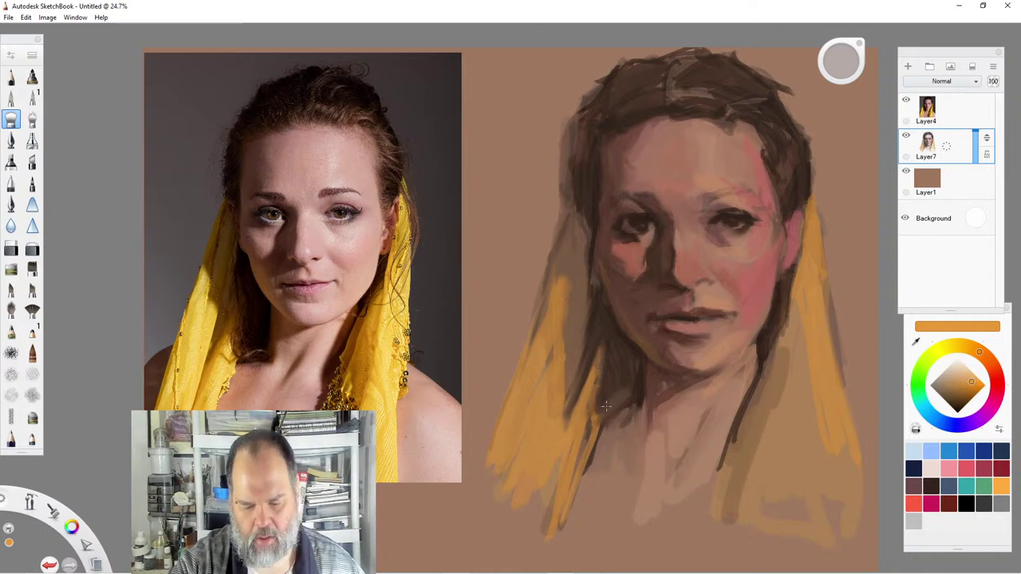
drag(603, 424, 573, 500)
drag(585, 444, 565, 483)
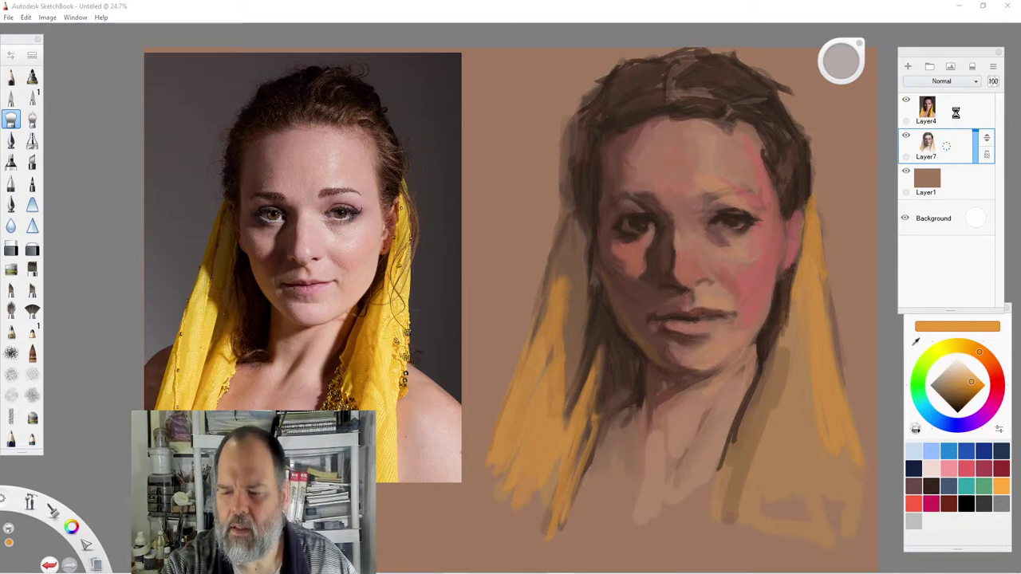
Add a new layer above Layer7 at 66% opacity and paint dark red touches beneath the left eye with an adjusted brush.
key(ctrl+shift+n)
drag(975, 142, 954, 161)
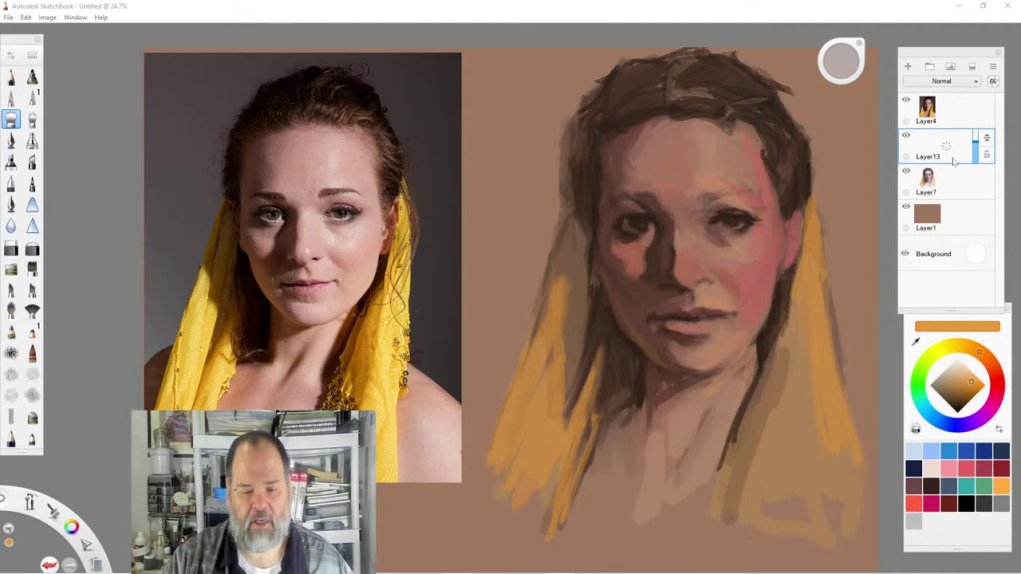
drag(1000, 376, 956, 392)
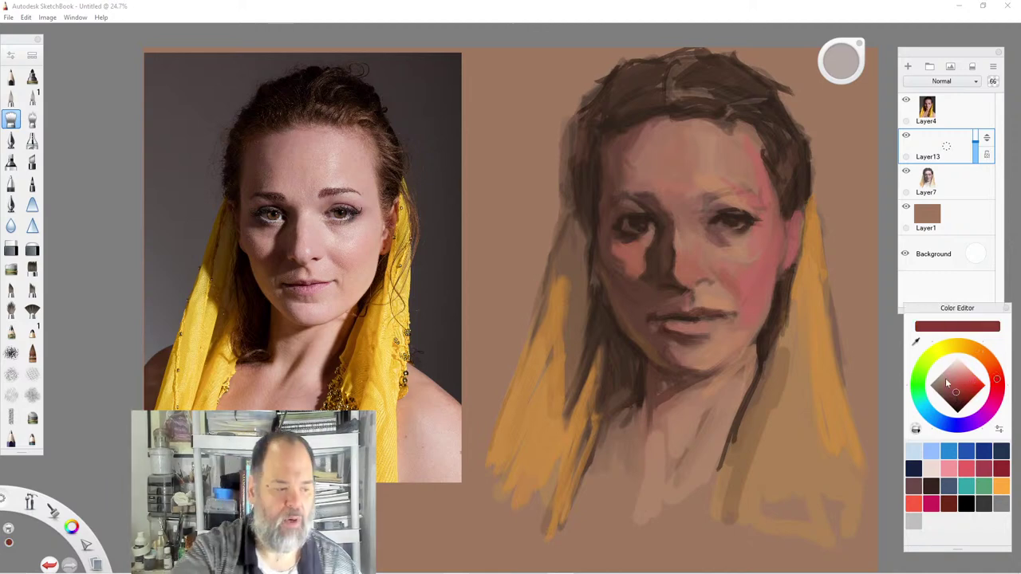
click(10, 96)
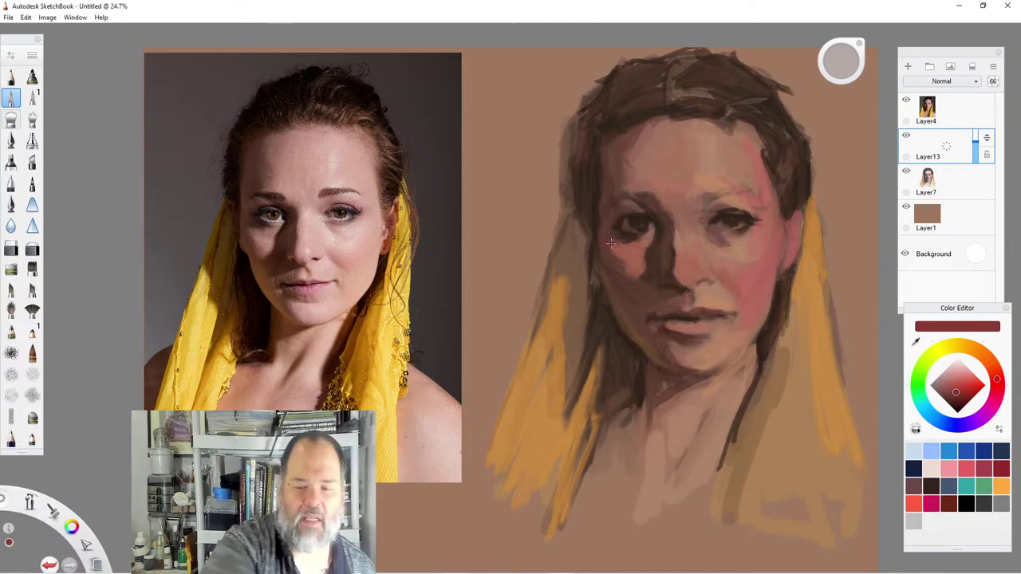
click(31, 98)
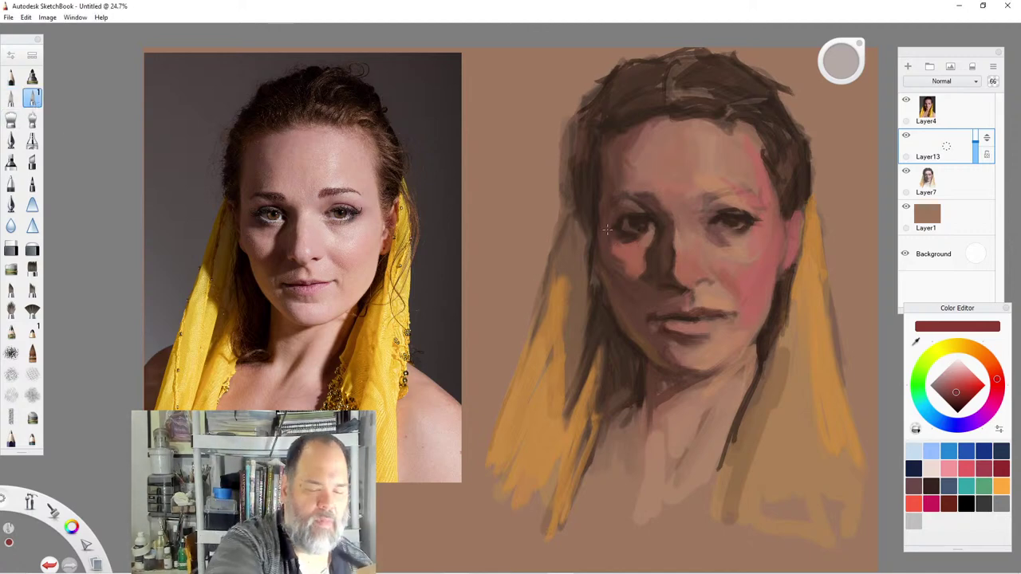
mouse_move(838, 57)
mouse_down()
mouse_move(842, 72)
mouse_move(843, 59)
mouse_up()
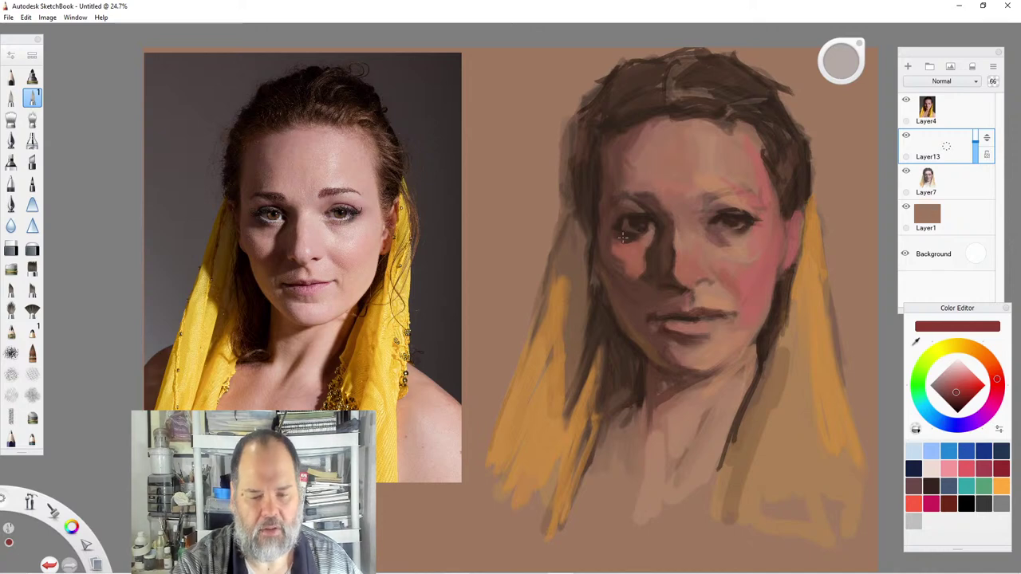
drag(625, 238, 629, 243)
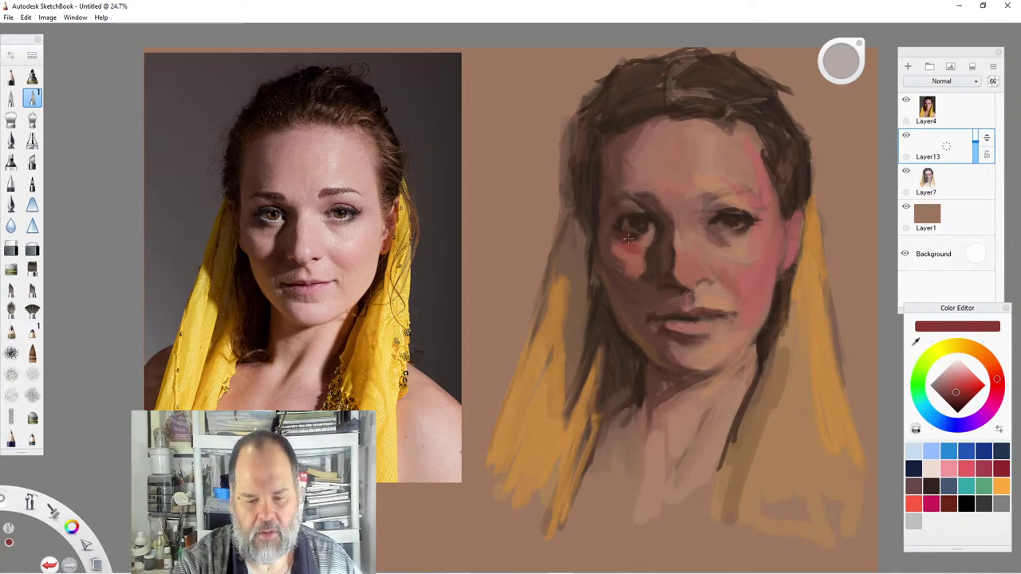
Choose muted red and dark maroon tones and deepen the shadows on the left cheek and left temple.
click(948, 393)
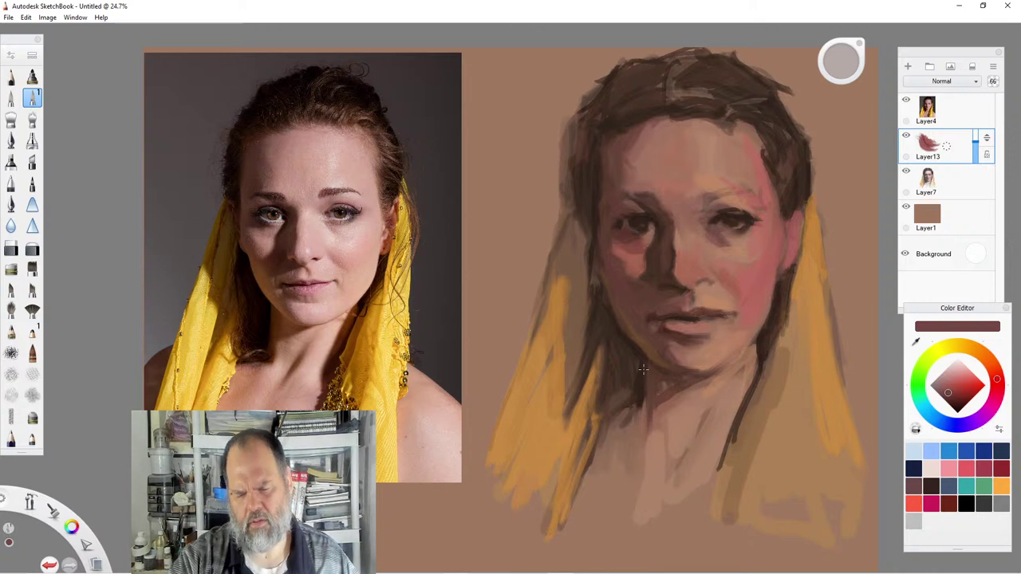
click(954, 398)
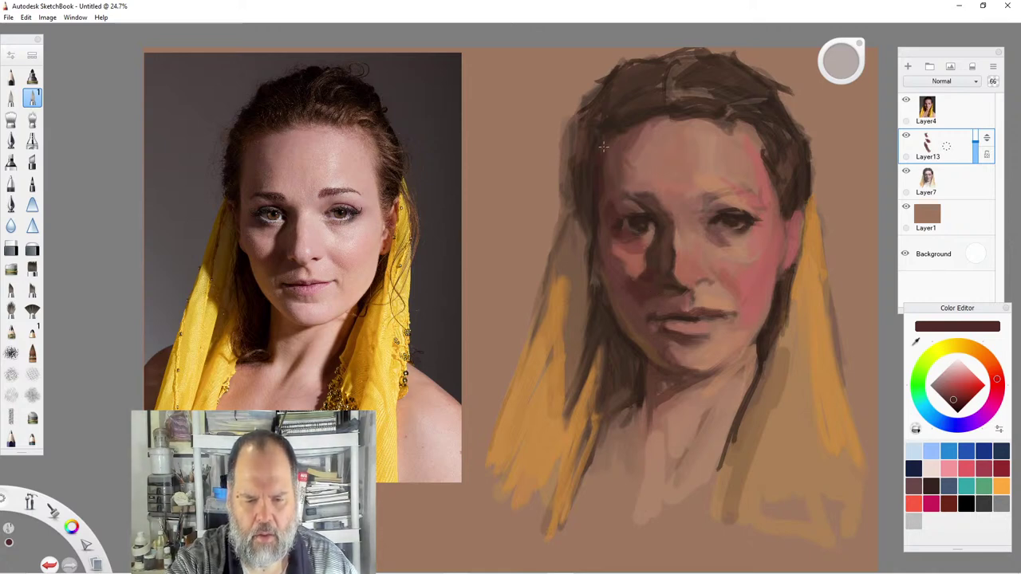
drag(604, 150, 617, 193)
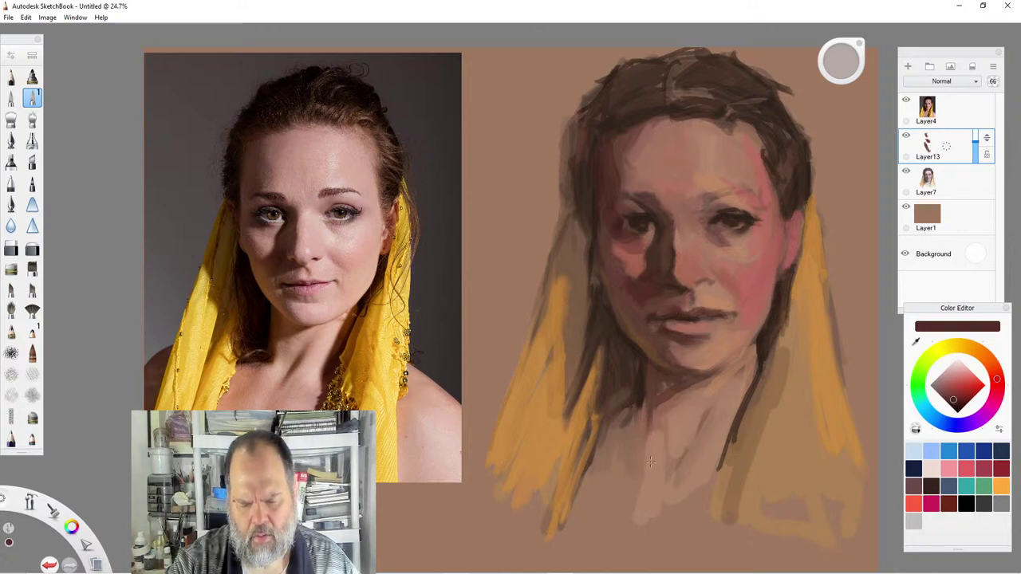
Paint dark maroon shadows under the jaw, down the left side of the neck and across the left cheek.
mouse_move(690, 381)
mouse_down()
mouse_move(646, 417)
mouse_move(655, 407)
mouse_up()
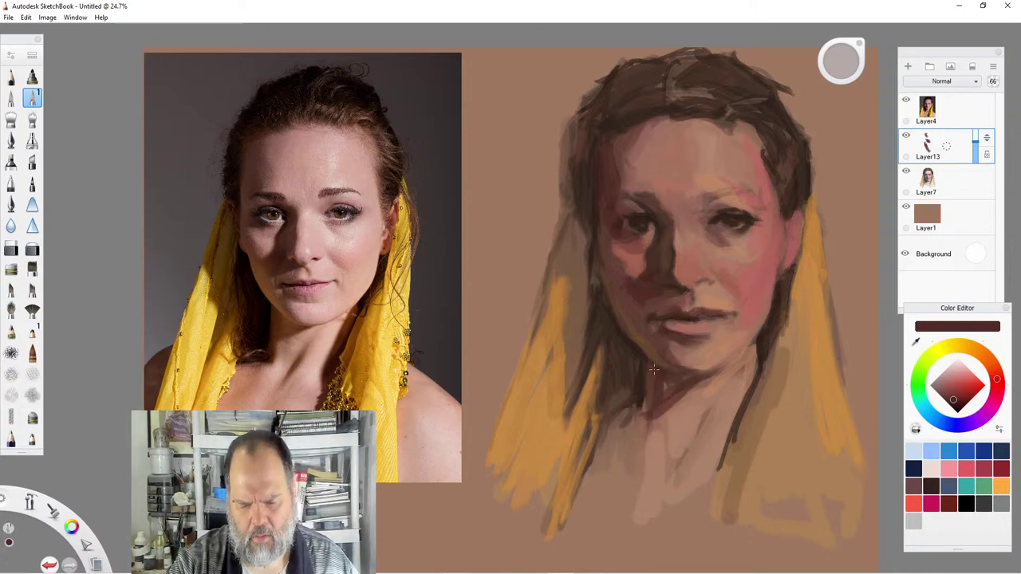
mouse_move(653, 370)
mouse_down()
mouse_move(650, 394)
mouse_move(665, 394)
mouse_move(598, 438)
mouse_up()
drag(635, 405, 595, 434)
mouse_move(630, 391)
mouse_down()
mouse_move(607, 407)
mouse_move(587, 455)
mouse_up()
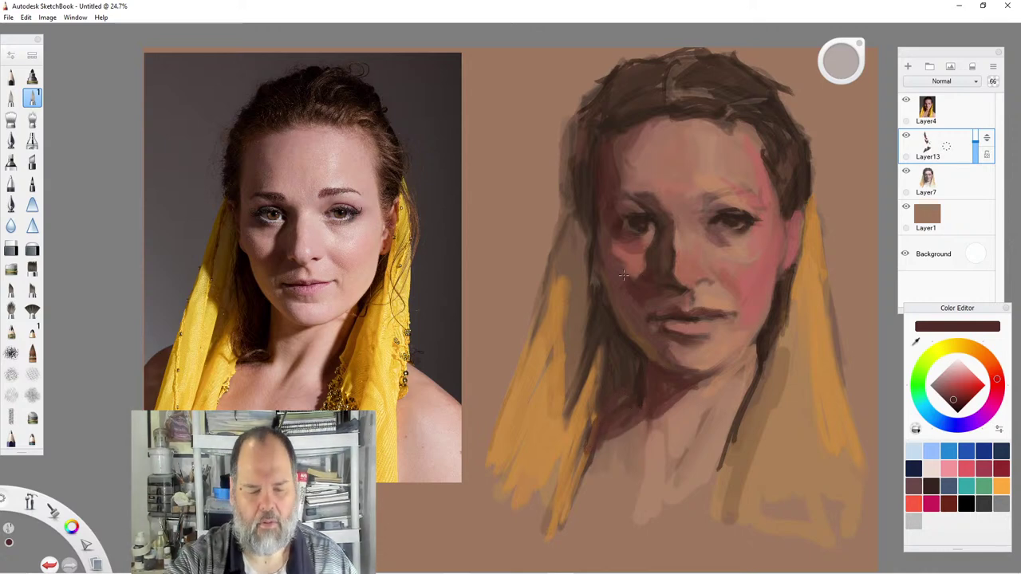
drag(619, 275, 633, 301)
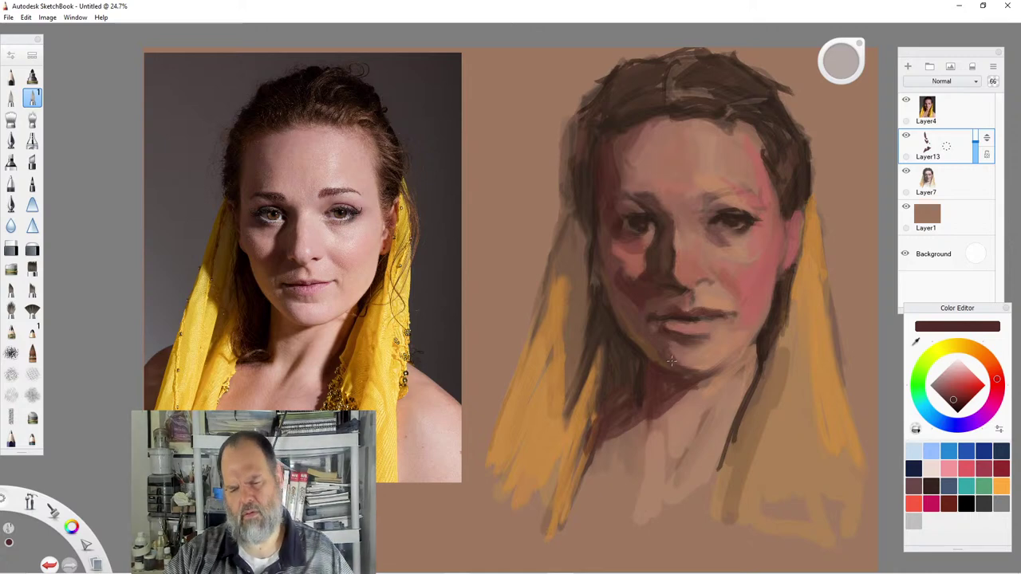
Choose muted reddish browns and paint around the right eye and along the forehead's left edge.
click(950, 393)
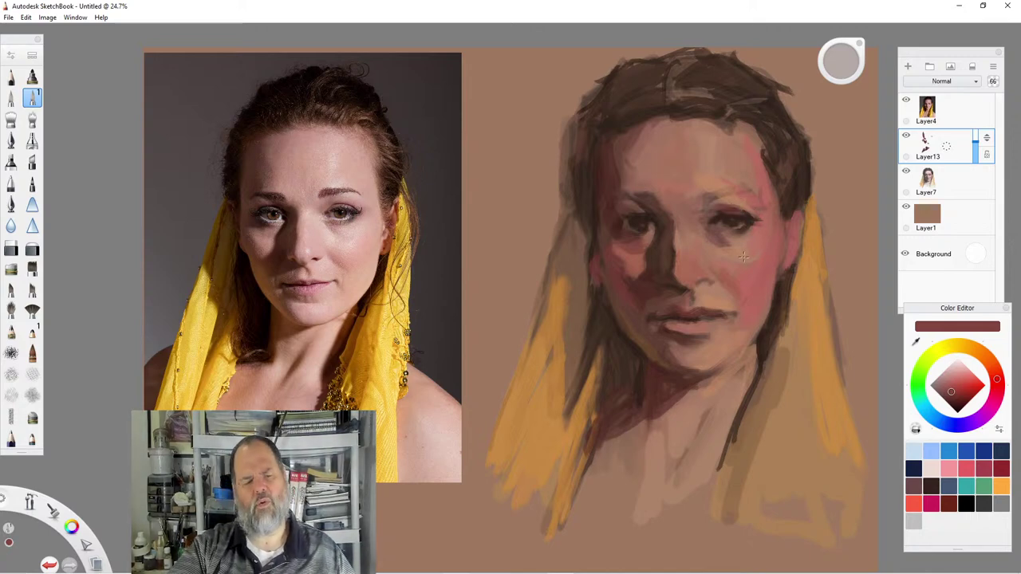
click(951, 395)
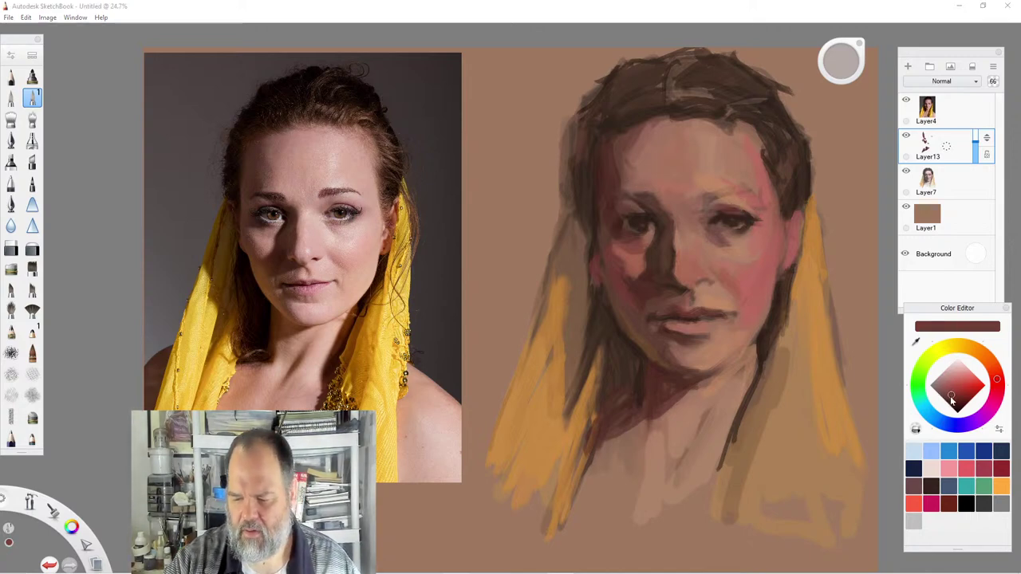
mouse_move(622, 148)
mouse_down()
mouse_move(626, 175)
mouse_move(638, 136)
mouse_up()
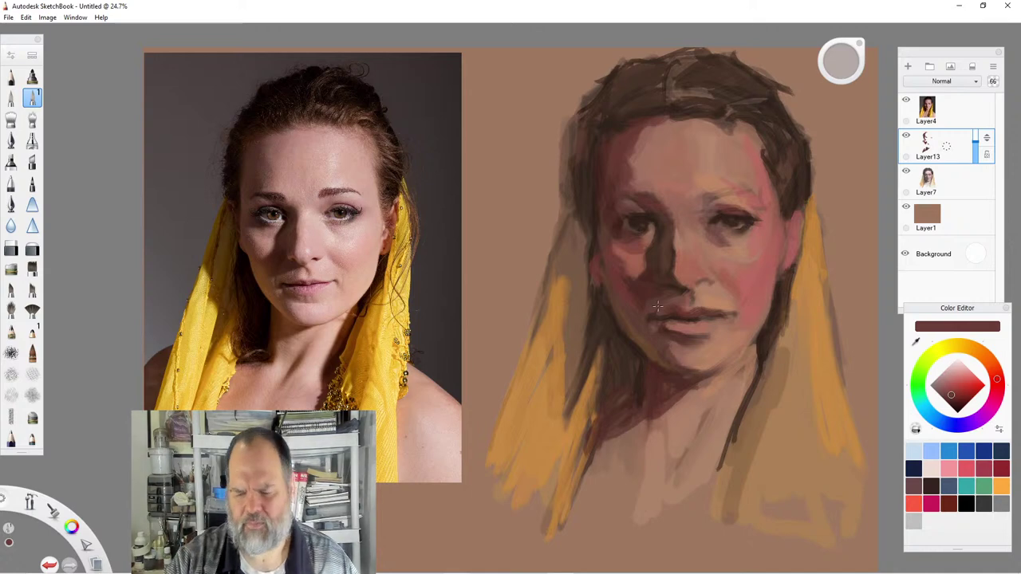
Choose light pinks and paint lit skin under the right eye and along the nose.
click(951, 374)
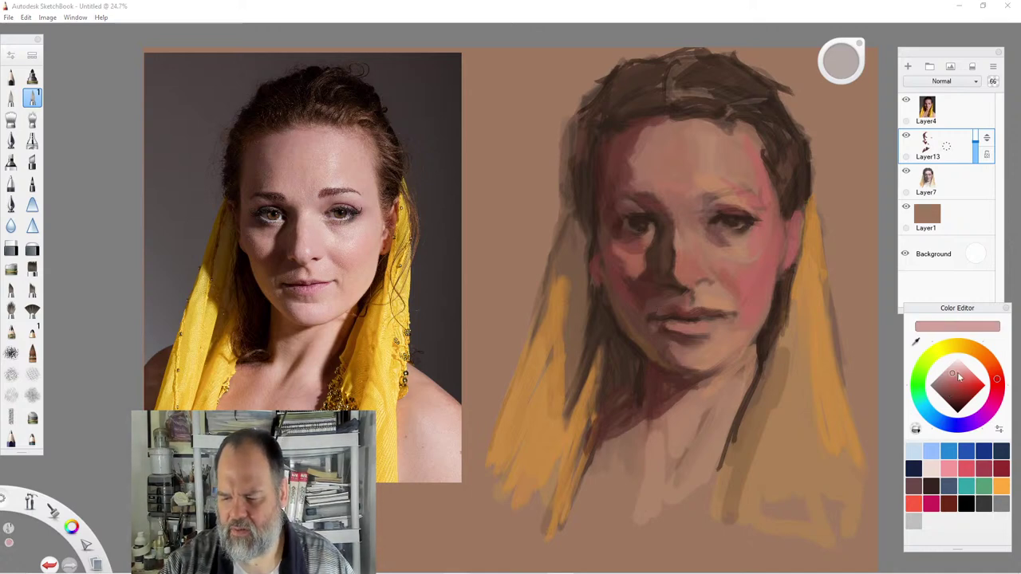
click(958, 370)
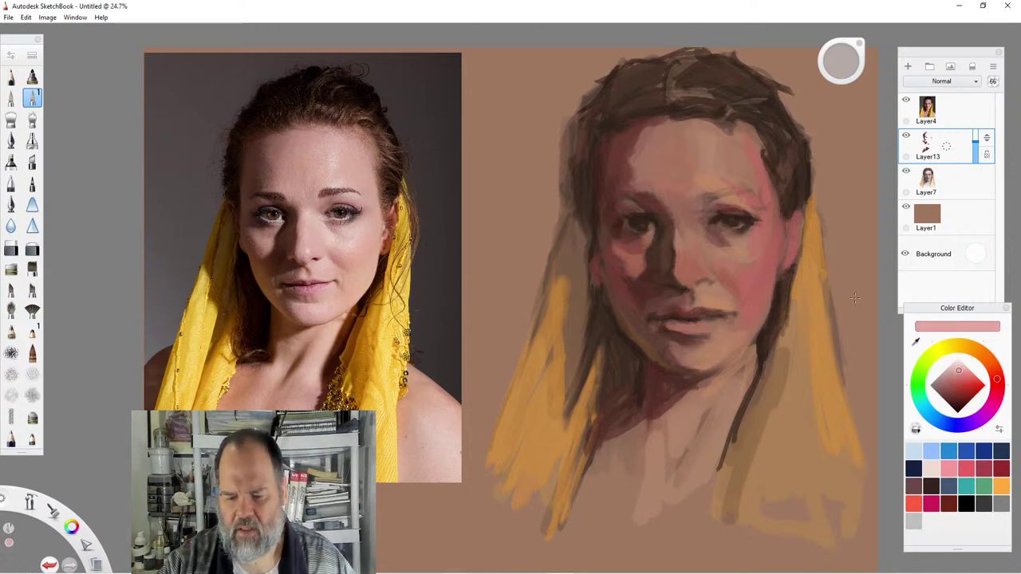
drag(705, 234, 721, 253)
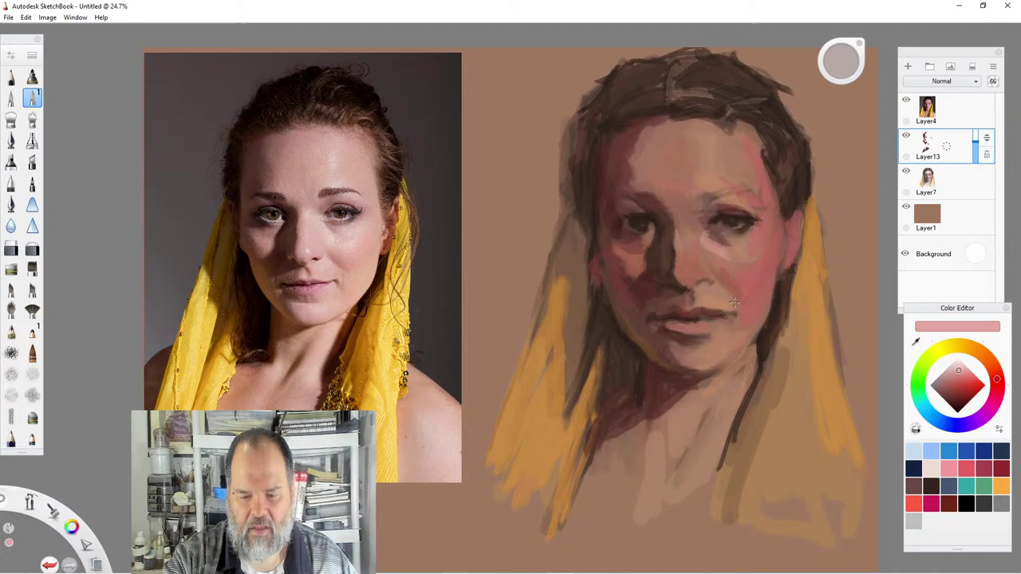
click(956, 375)
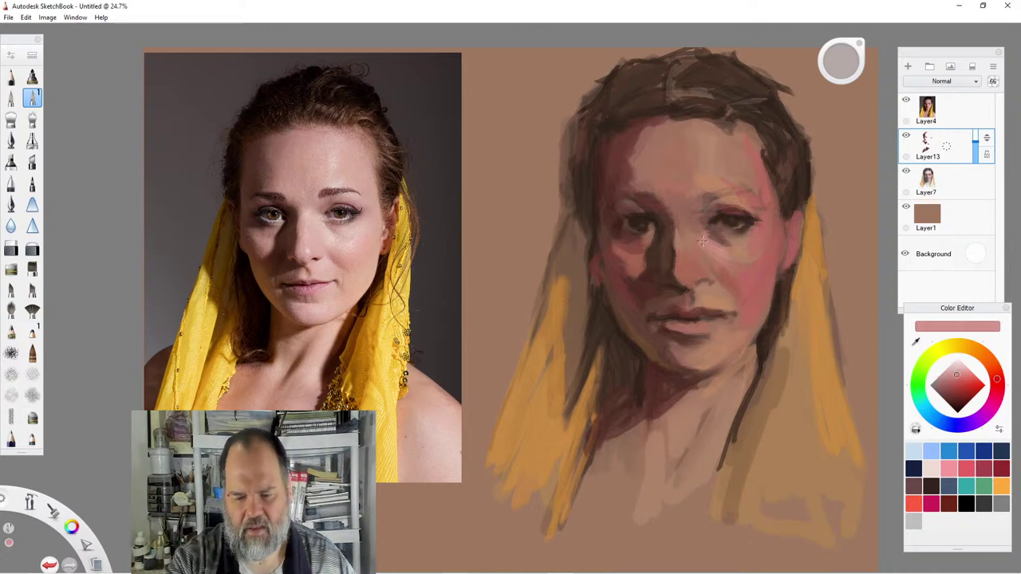
mouse_move(691, 234)
mouse_down()
mouse_move(692, 244)
mouse_move(683, 237)
mouse_up()
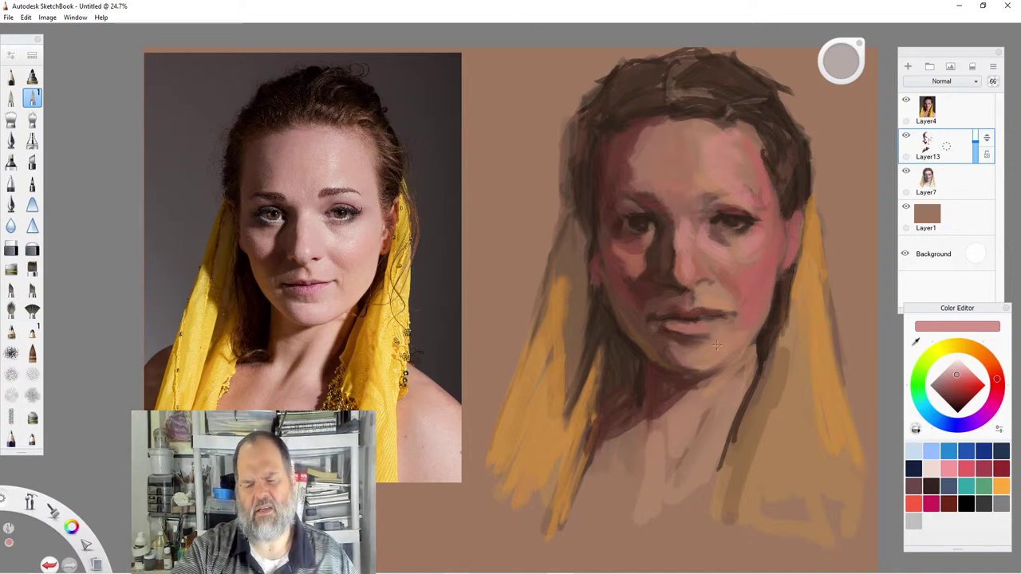
Shift the color to warmer salmon tones and paint the forehead and both cheeks with an adjusted brush.
mouse_move(996, 380)
mouse_down()
mouse_move(995, 371)
mouse_move(953, 377)
mouse_up()
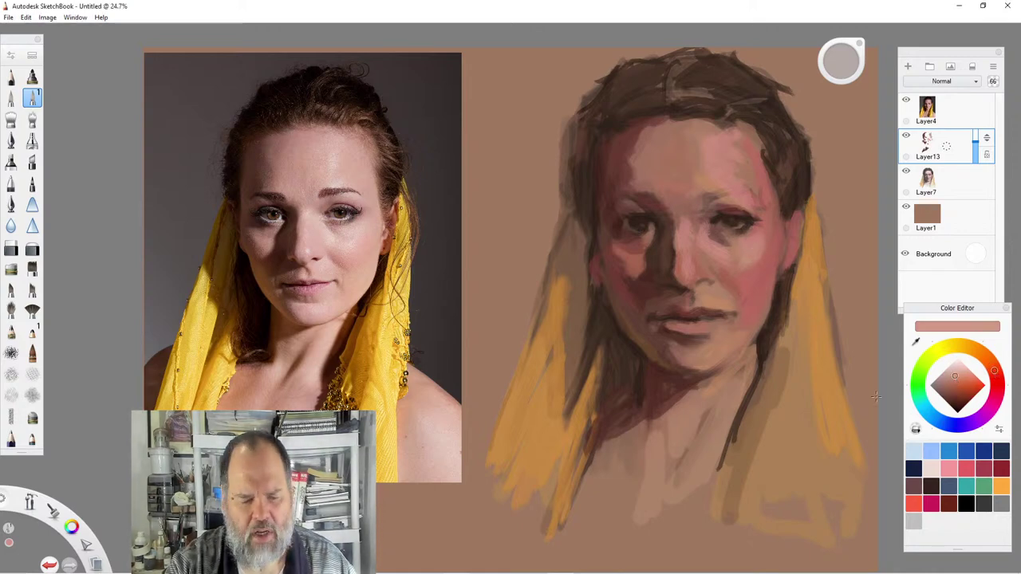
click(955, 379)
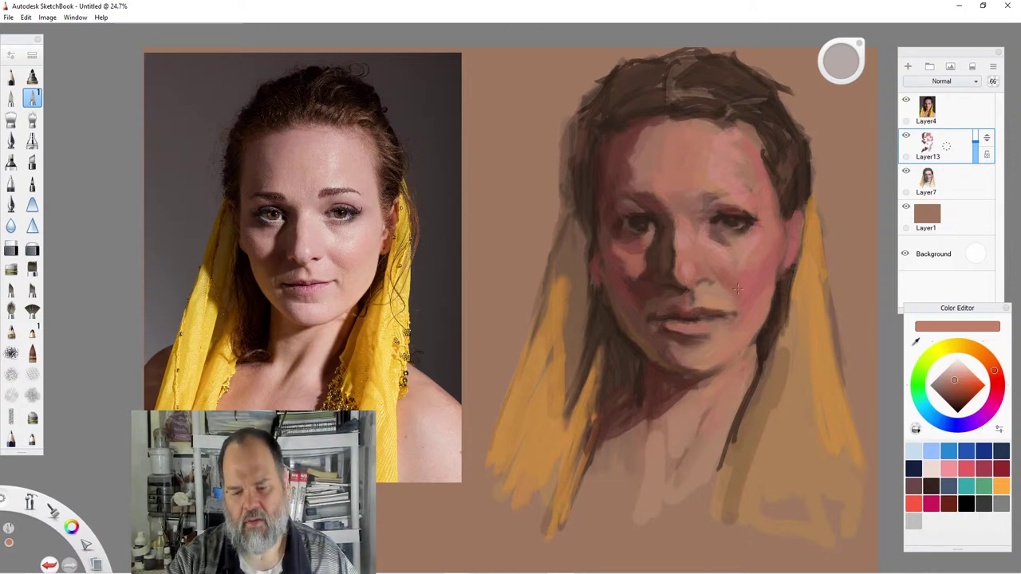
drag(840, 60, 839, 61)
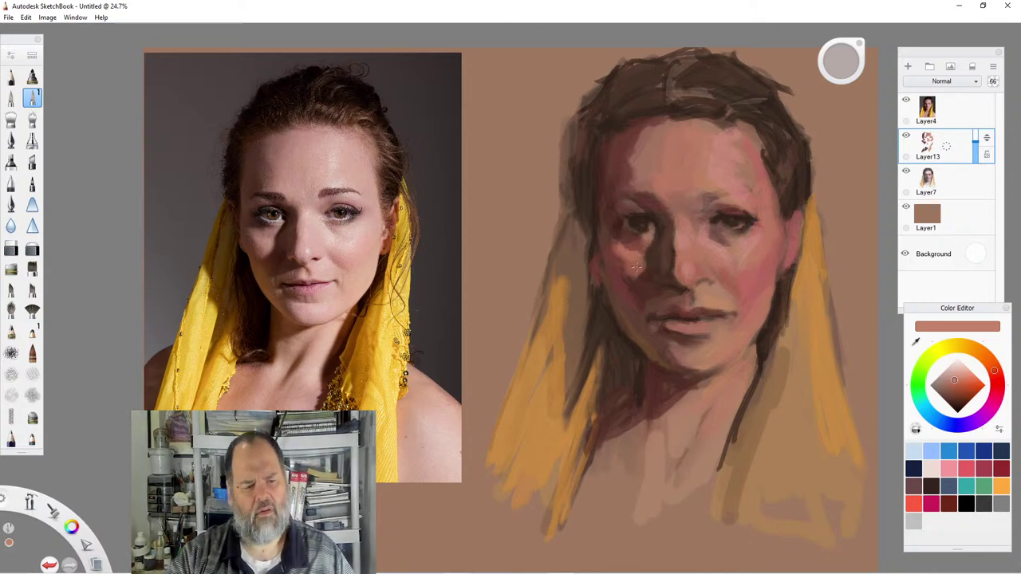
Choose dusty and lighter pinks and paint highlights under the left eye, above the upper lip and on the chin.
drag(944, 375, 948, 379)
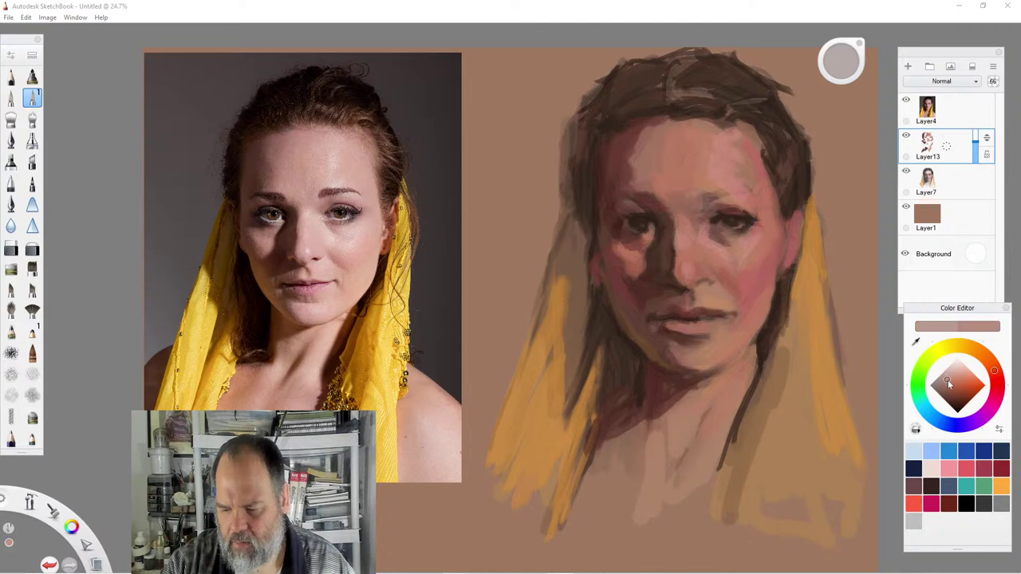
drag(842, 64, 843, 64)
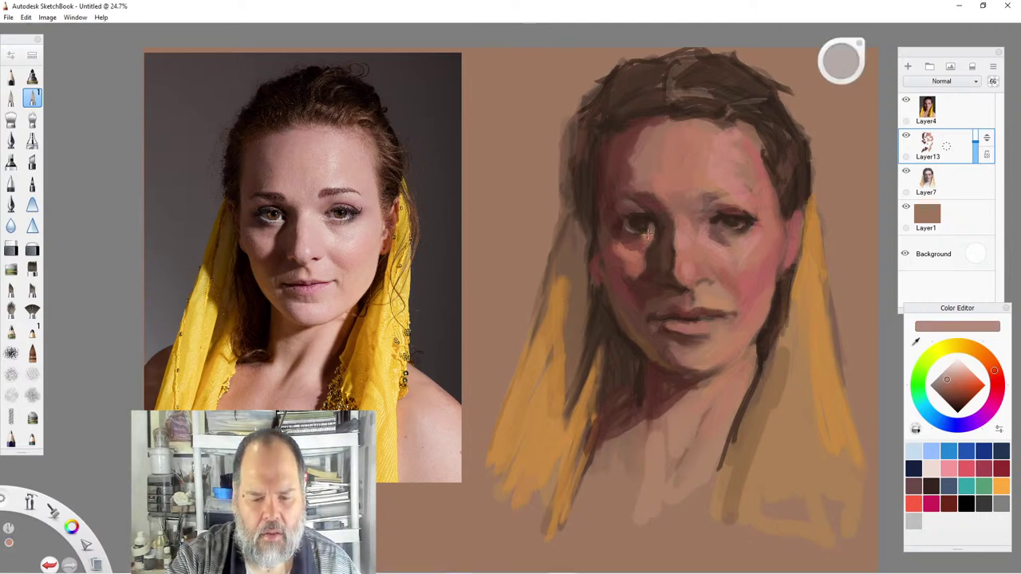
click(953, 373)
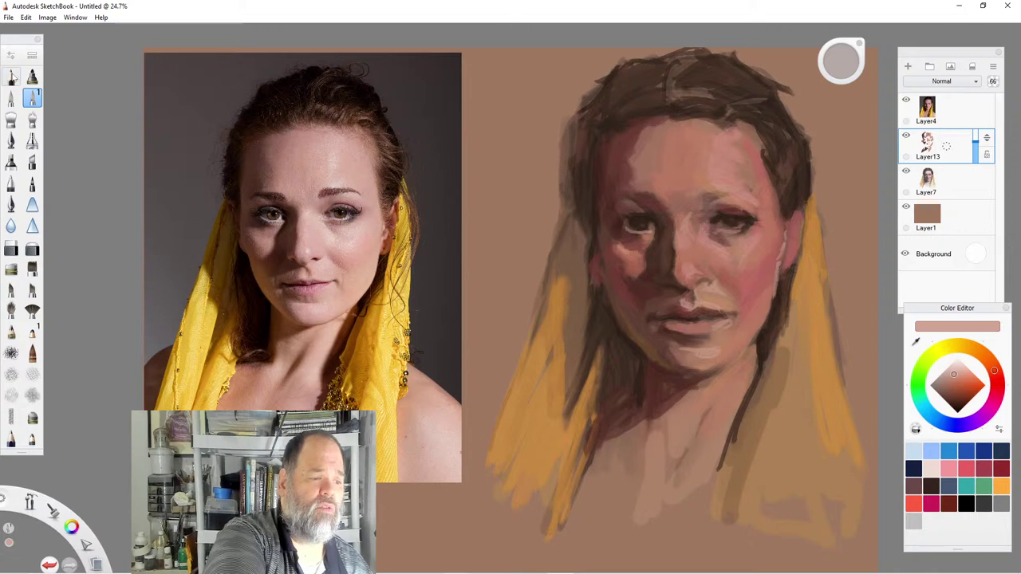
Select the Pencil brush and set its size to 13.9 and its opacity to 79%.
click(12, 78)
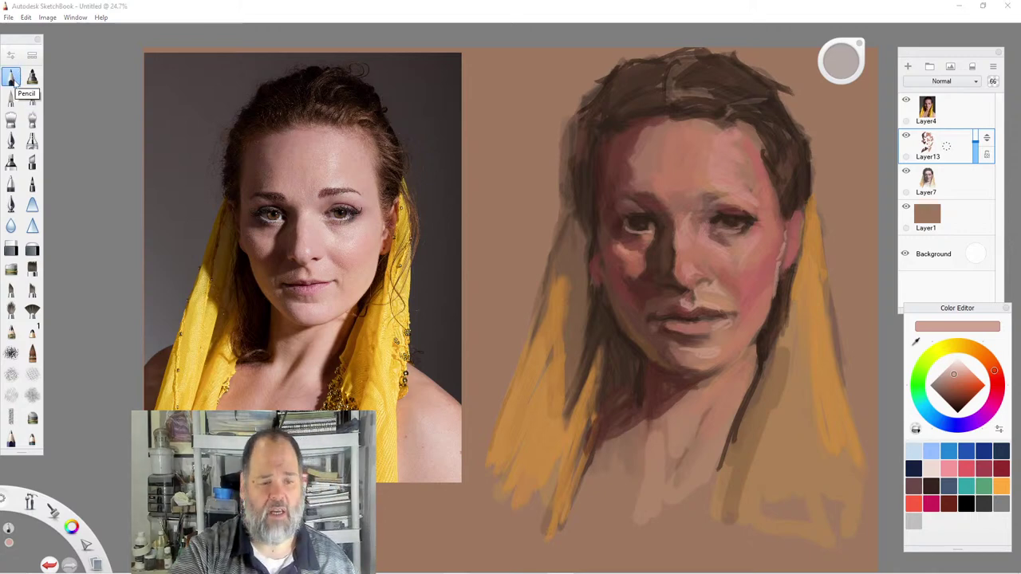
click(13, 79)
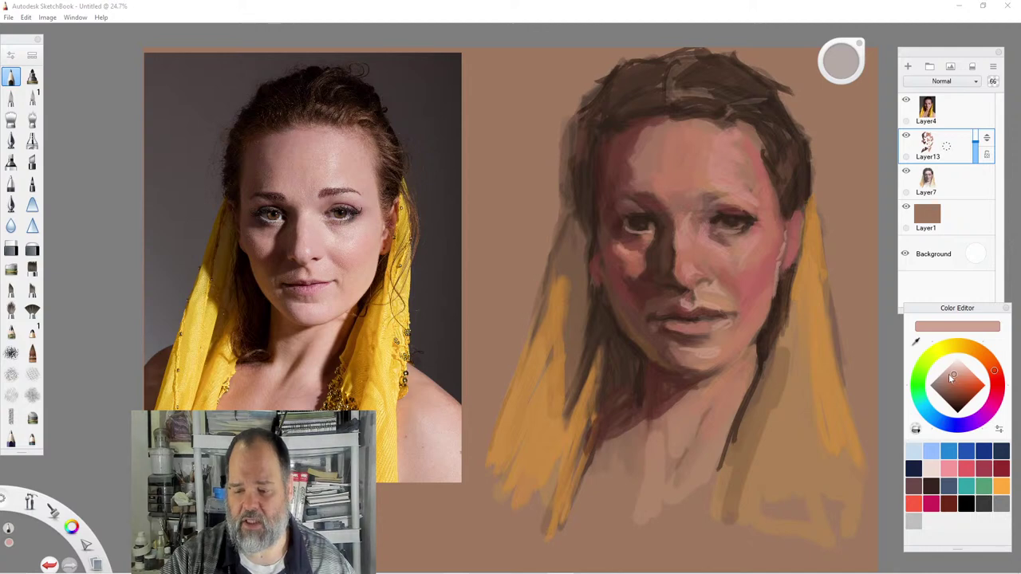
click(29, 51)
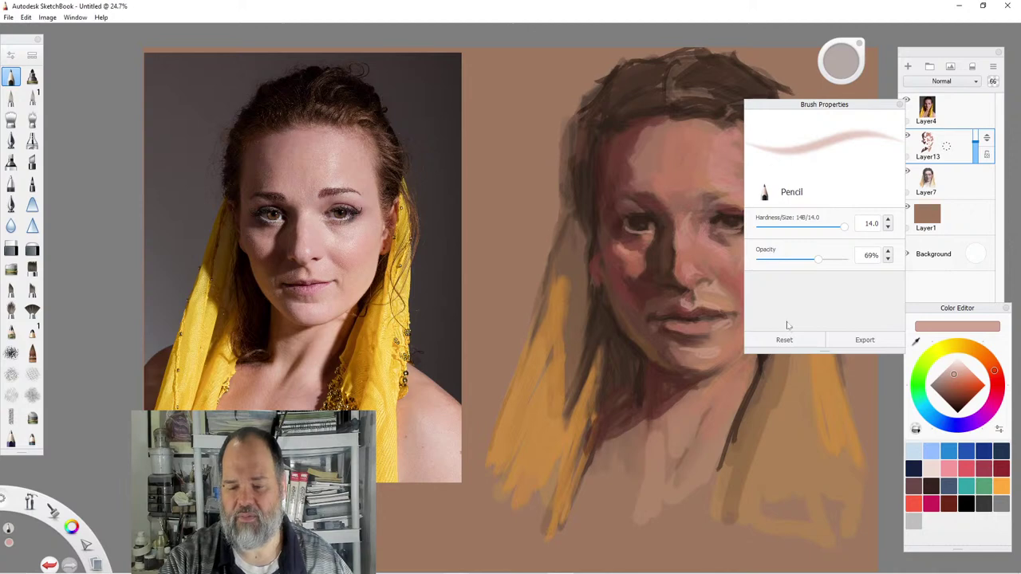
mouse_move(823, 266)
mouse_down()
mouse_move(795, 264)
mouse_move(829, 264)
mouse_move(819, 264)
mouse_up()
mouse_move(845, 226)
mouse_down()
mouse_move(787, 235)
mouse_move(843, 230)
mouse_up()
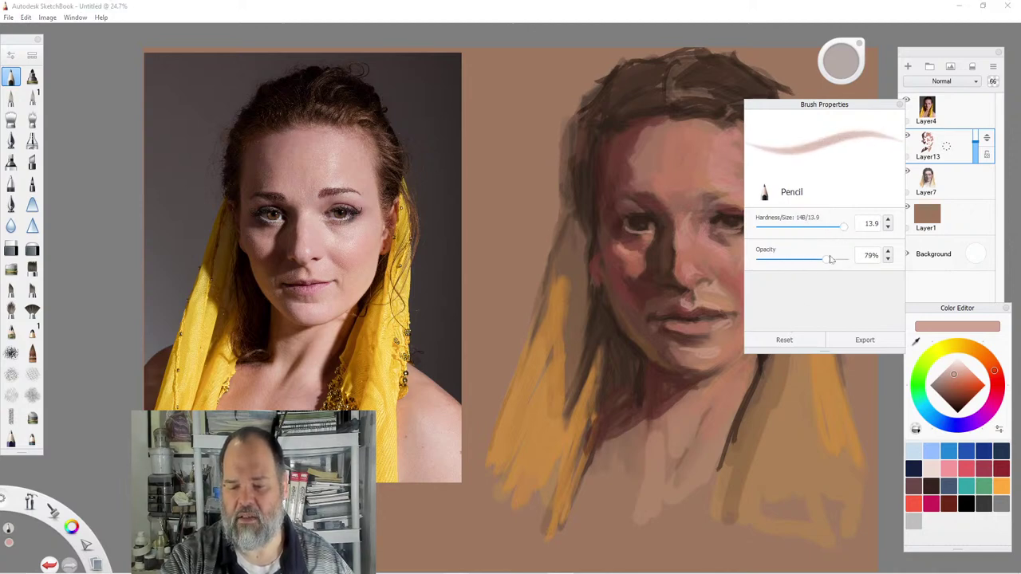
click(900, 106)
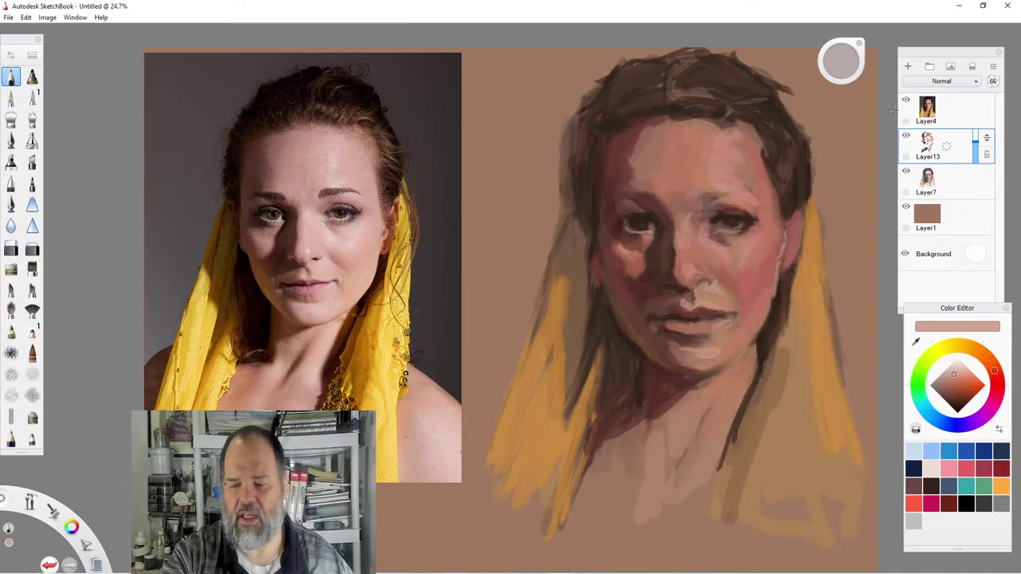
Create a new Do-It-Yourself brush in the Brush Library, based on the current Pencil brush.
click(33, 56)
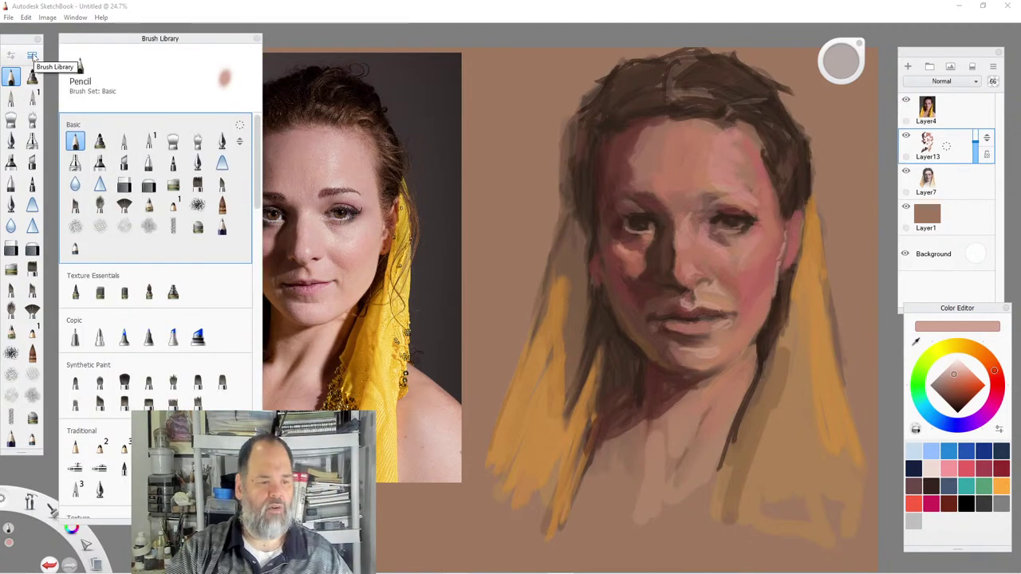
click(240, 126)
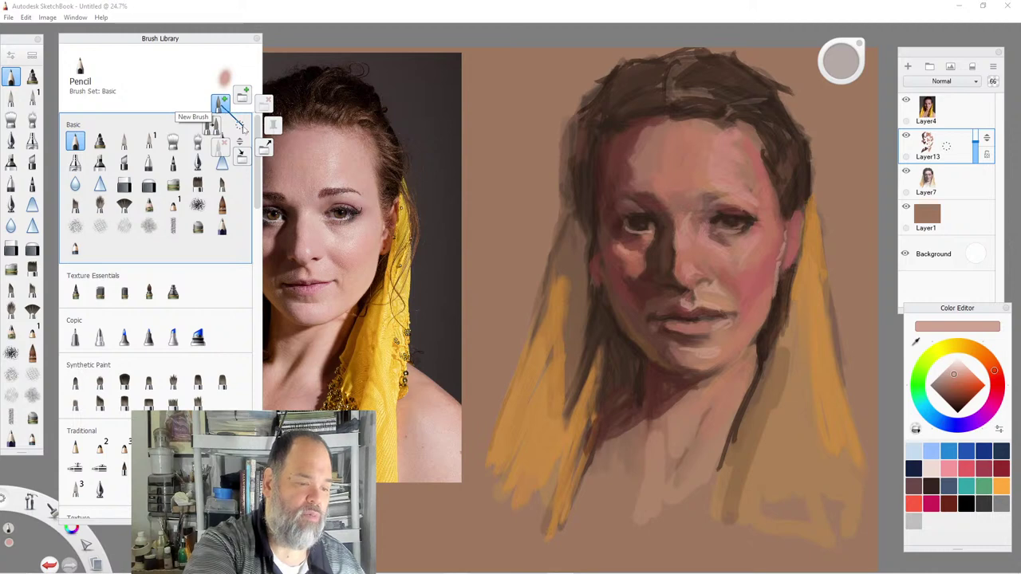
click(220, 103)
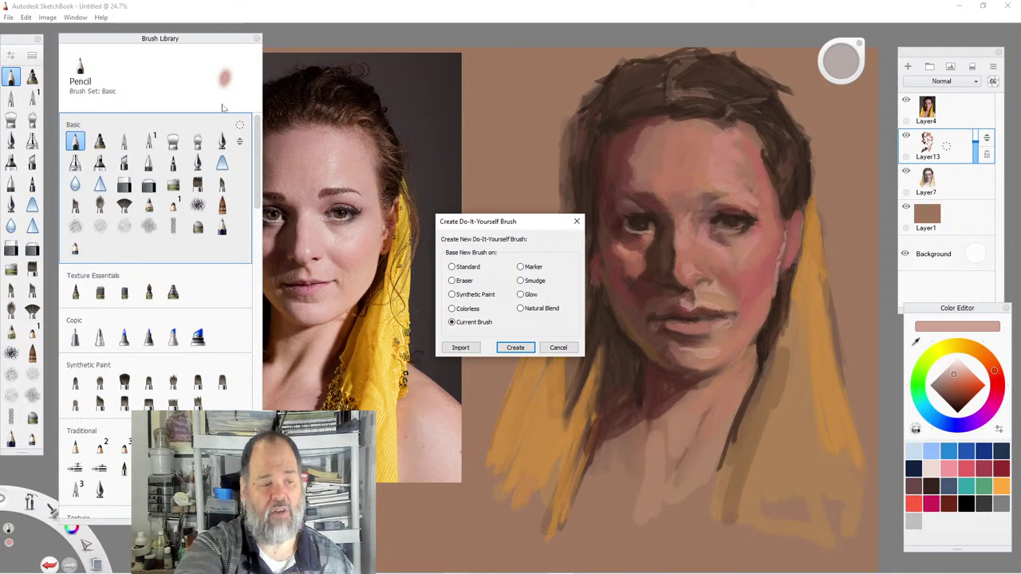
click(516, 349)
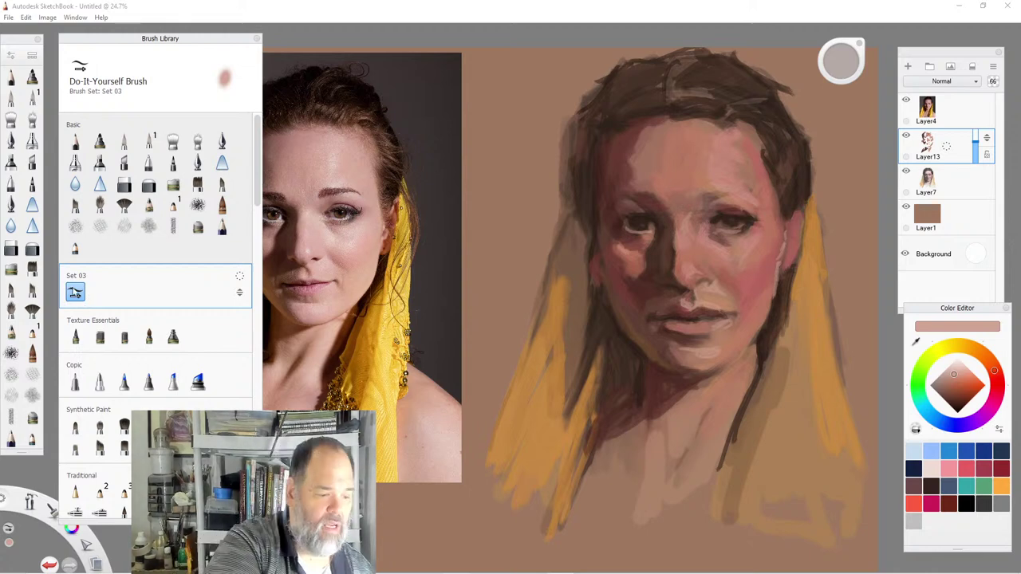
Set the Do-It-Yourself brush's opacity to 57% and its size to 16.9, and move the Brush Library off the canvas.
click(33, 55)
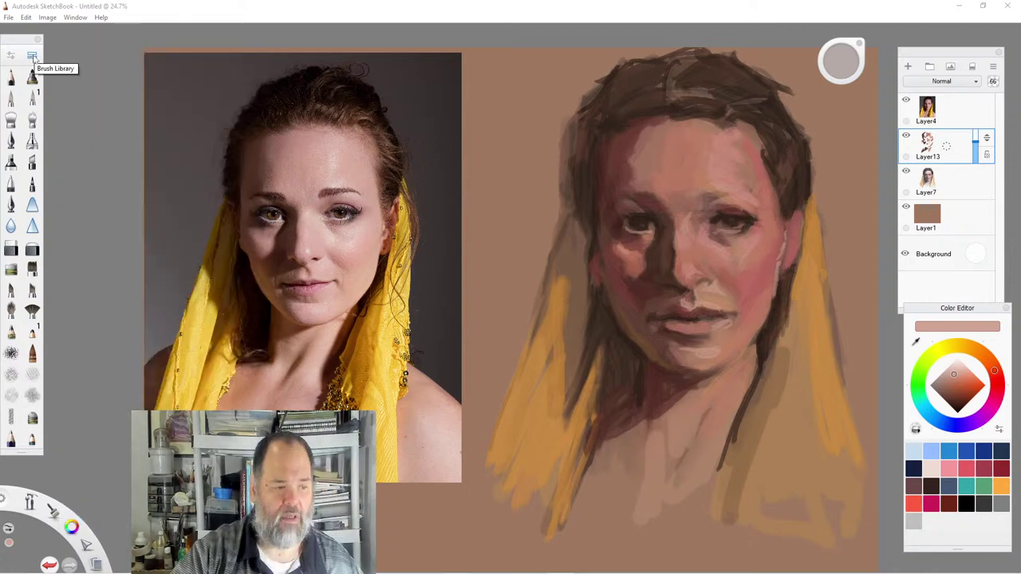
click(33, 56)
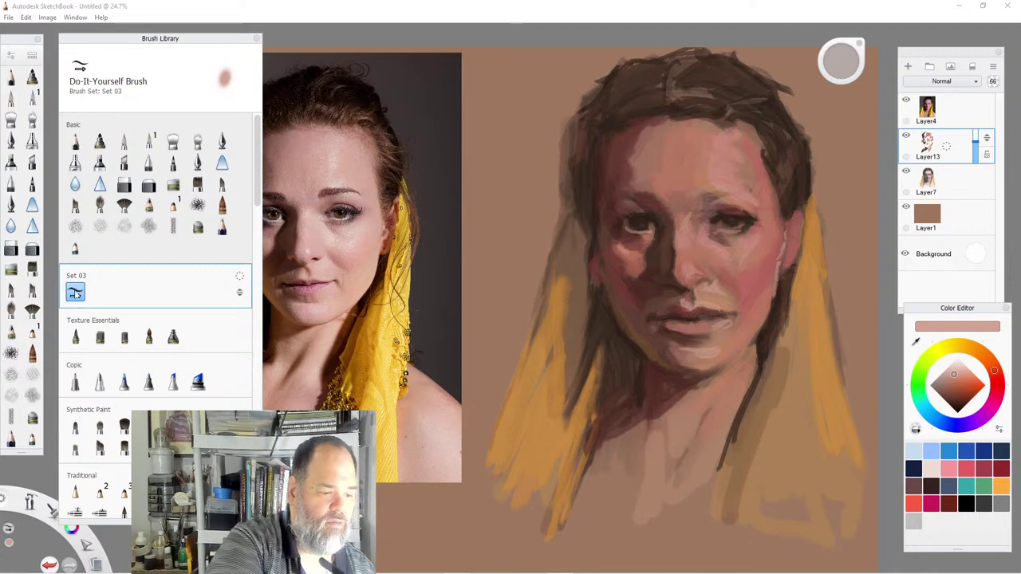
click(11, 58)
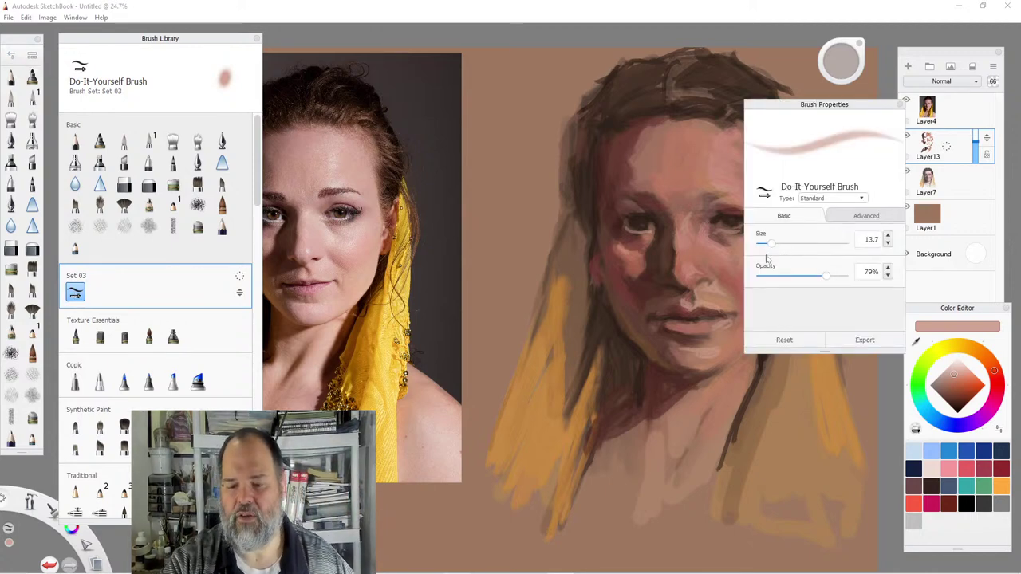
mouse_move(826, 276)
mouse_down()
mouse_move(794, 276)
mouse_move(839, 276)
mouse_move(807, 277)
mouse_up()
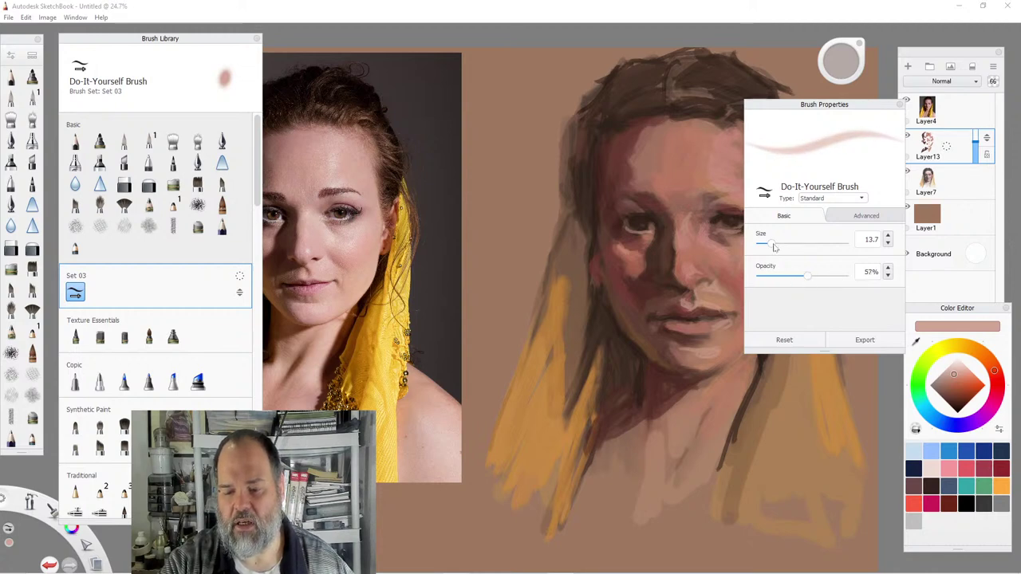
mouse_move(774, 244)
mouse_down()
mouse_move(850, 250)
mouse_move(764, 257)
mouse_move(782, 255)
mouse_move(772, 252)
mouse_up()
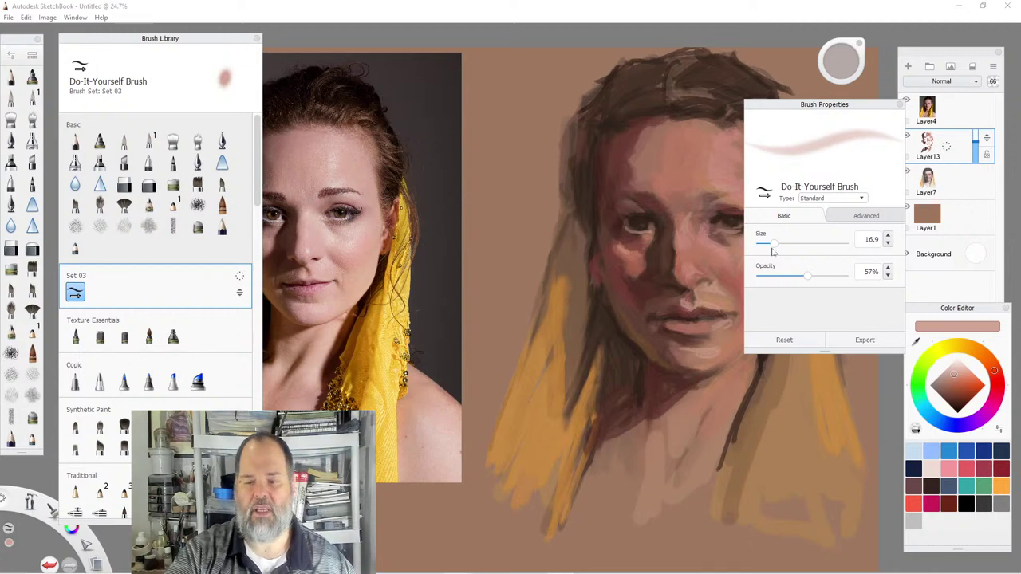
click(899, 104)
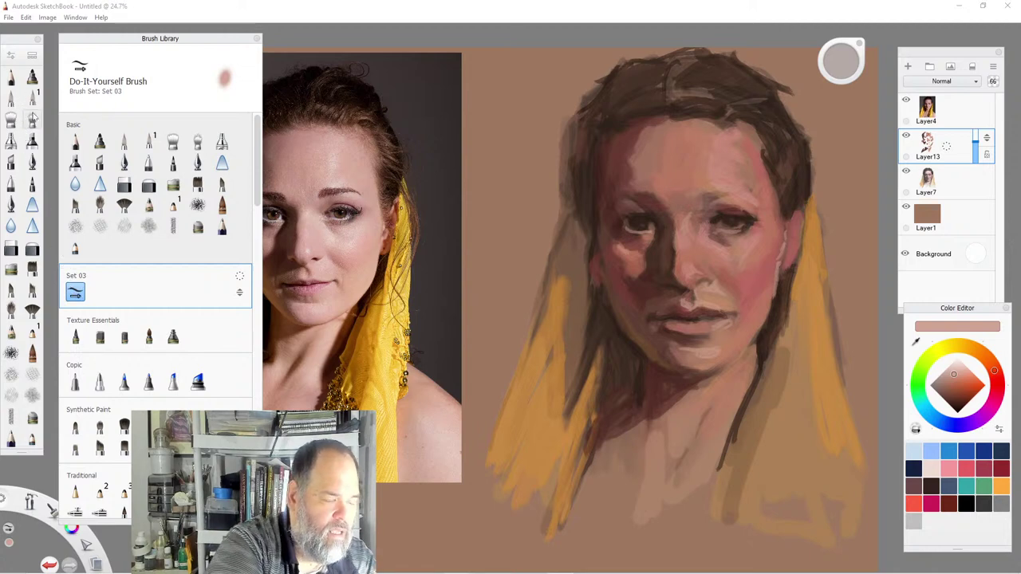
mouse_move(80, 300)
mouse_down()
mouse_move(50, 161)
mouse_move(24, 193)
mouse_move(38, 226)
mouse_move(53, 180)
mouse_up()
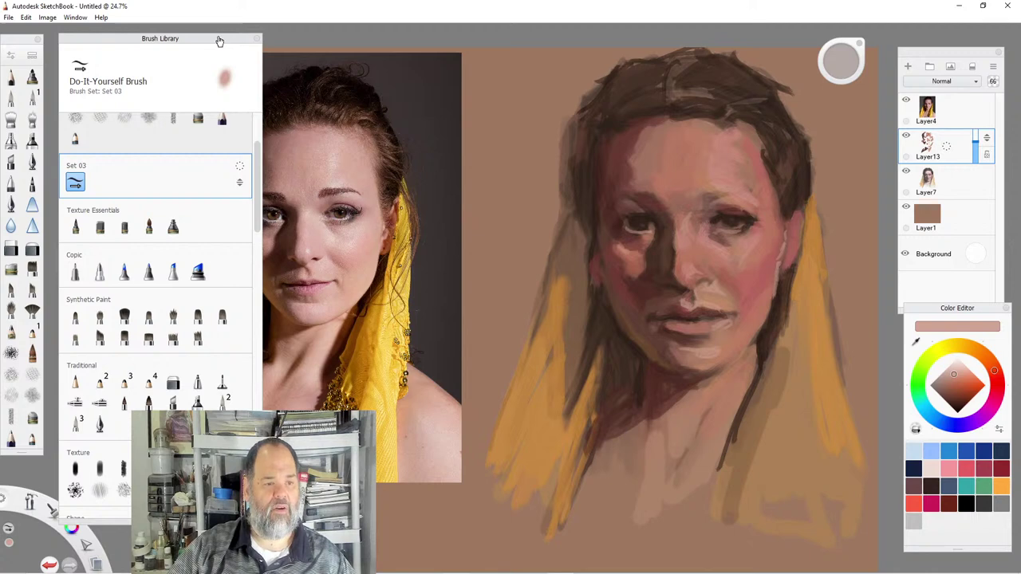
mouse_move(218, 39)
mouse_down()
mouse_move(276, 72)
mouse_move(170, 489)
mouse_move(287, 558)
mouse_move(213, 543)
mouse_up()
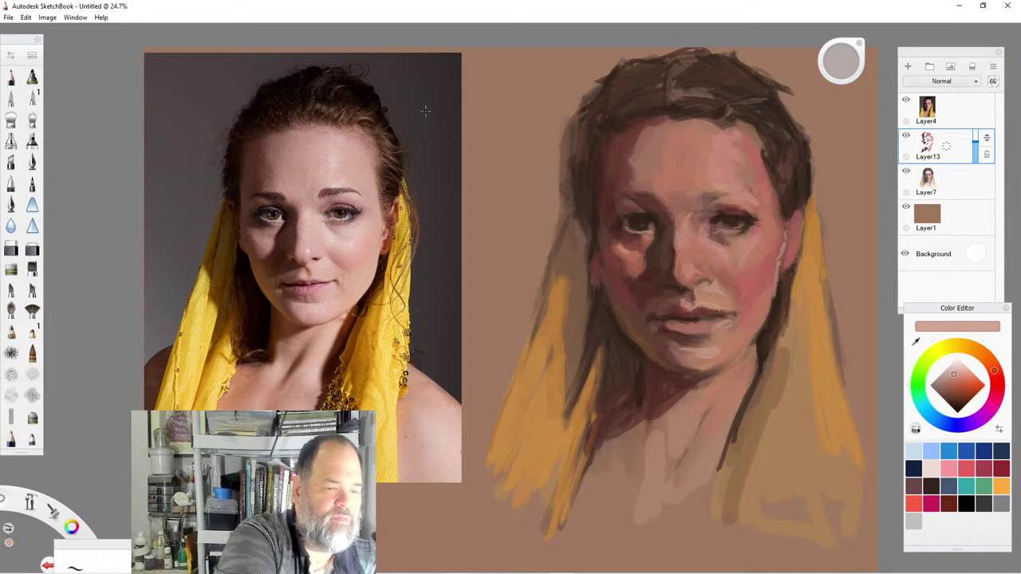
Choose a lighter peach pink and paint highlights on the temple, under the eyes and at the corner of the mouth.
drag(843, 65, 841, 59)
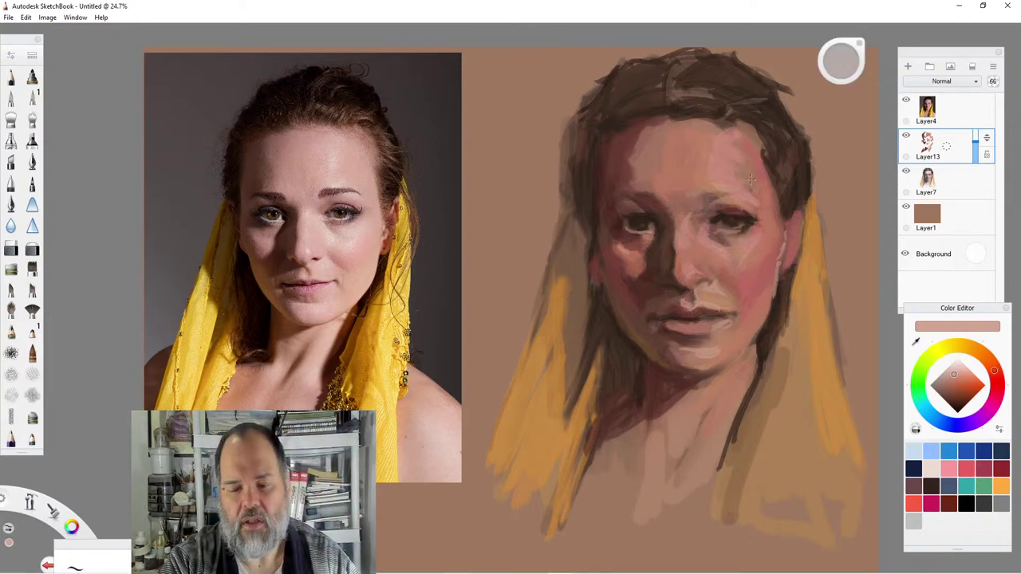
click(958, 369)
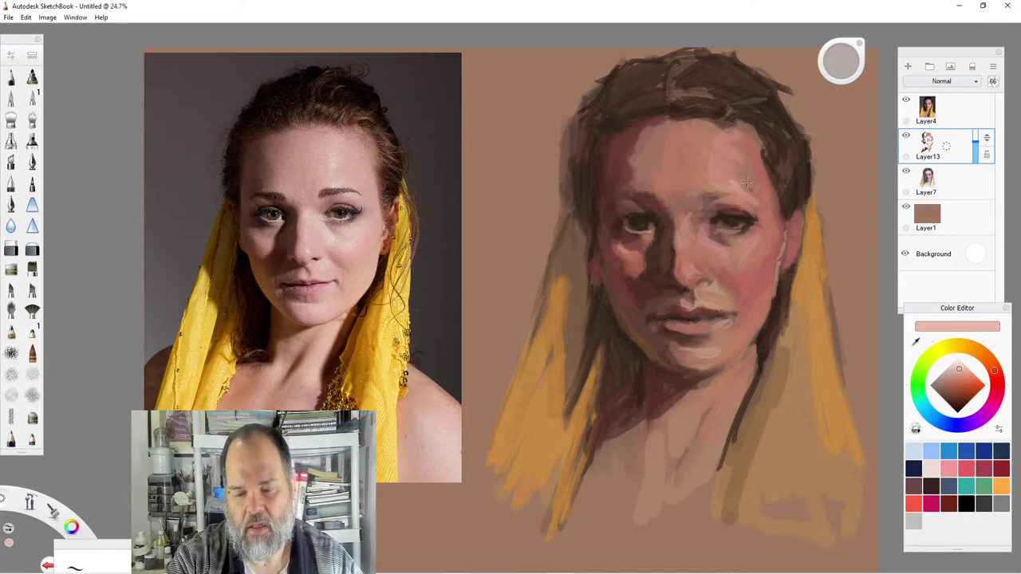
drag(837, 64, 835, 59)
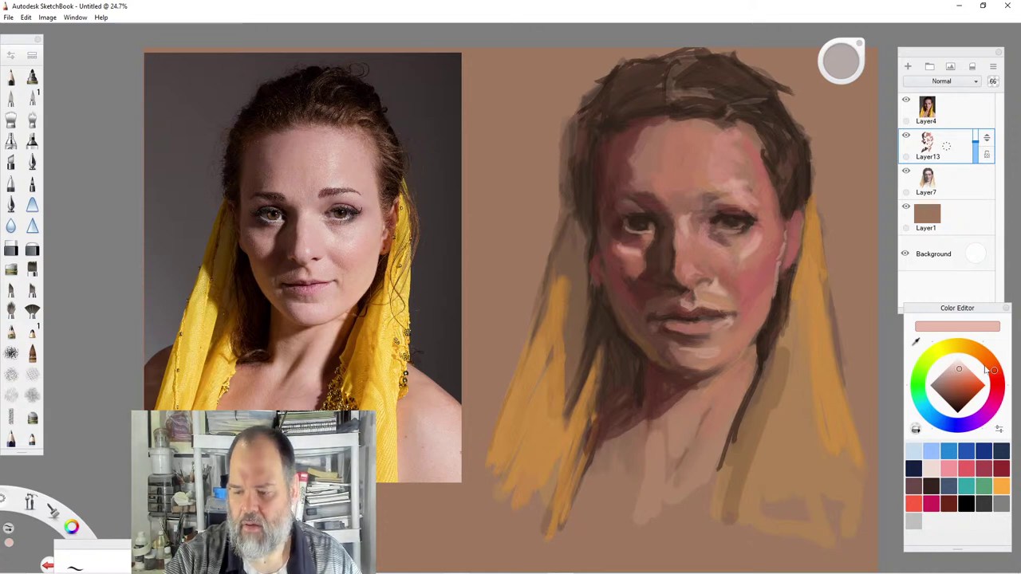
Shift the color to rosier and duskier pinks and paint the shadow-side cheek, adjusting the brush size.
drag(994, 370, 997, 381)
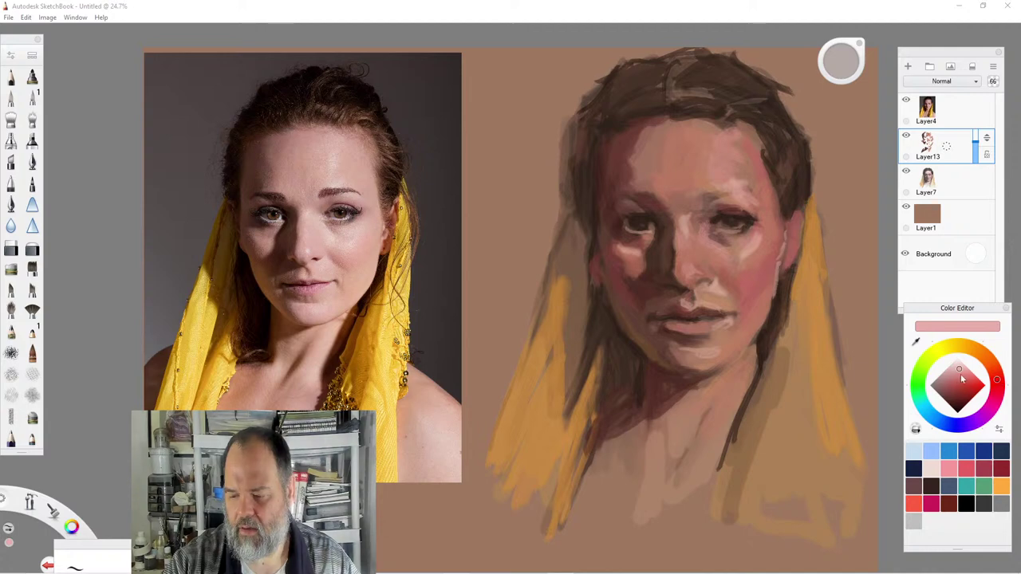
click(960, 374)
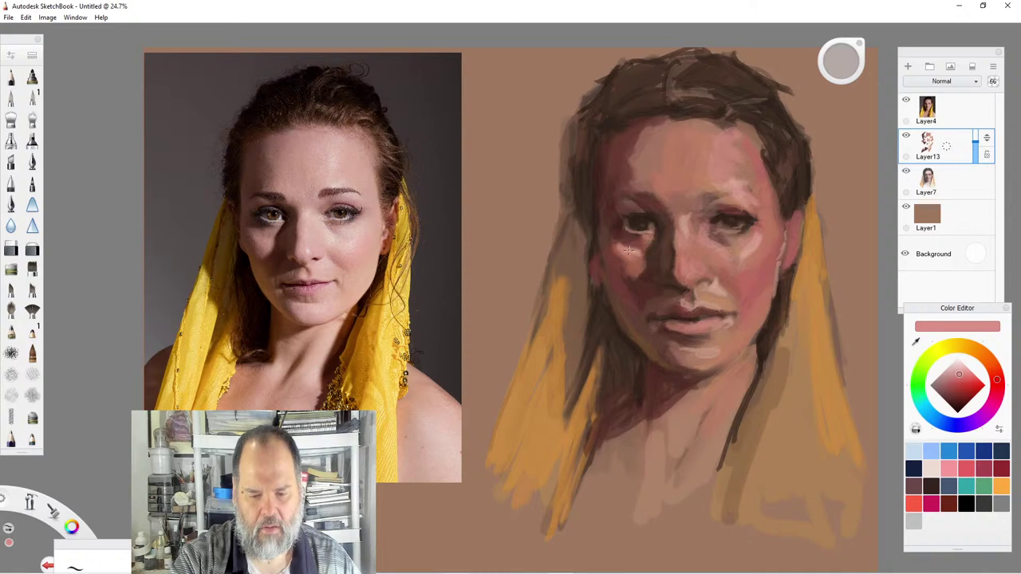
click(949, 379)
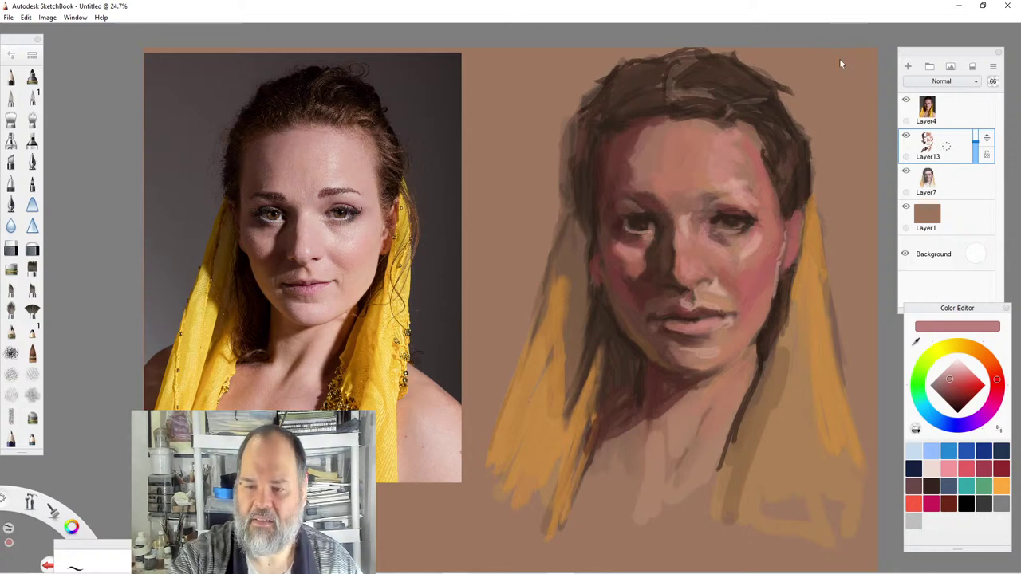
drag(840, 59, 839, 59)
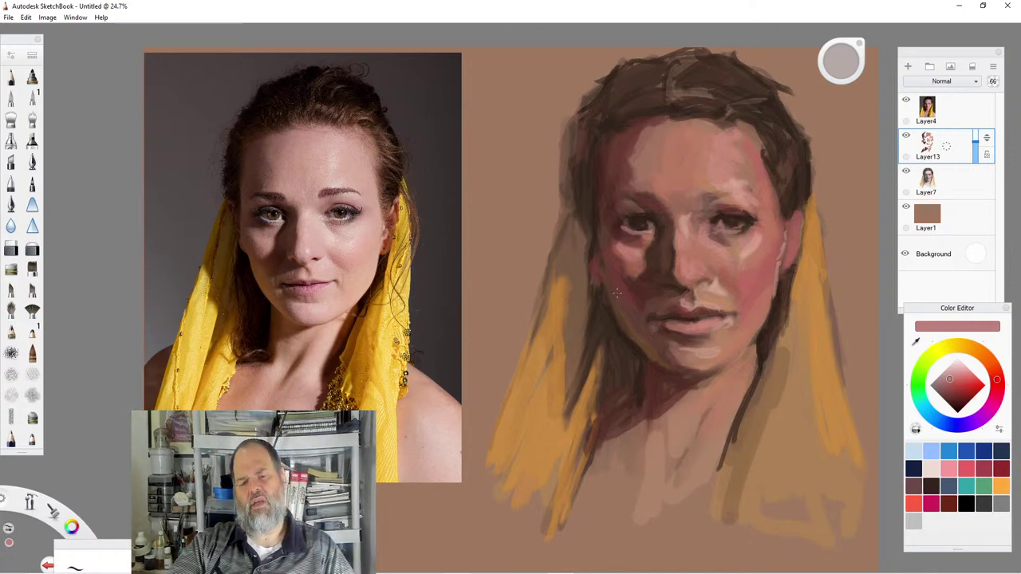
Work with dark red, rose and muted mauve tones around the lips, the shadow-side jaw and the hairline.
click(959, 393)
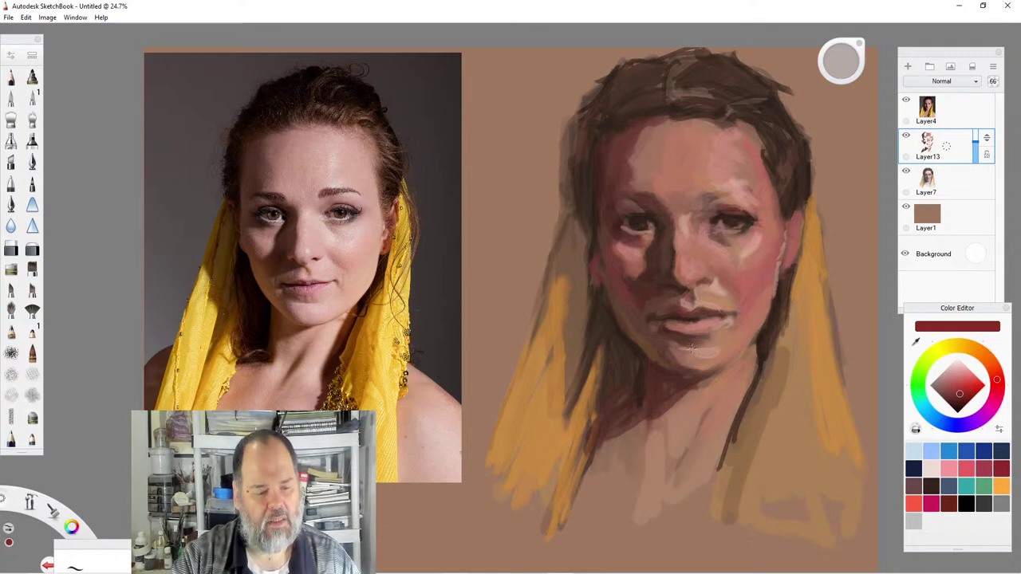
click(957, 377)
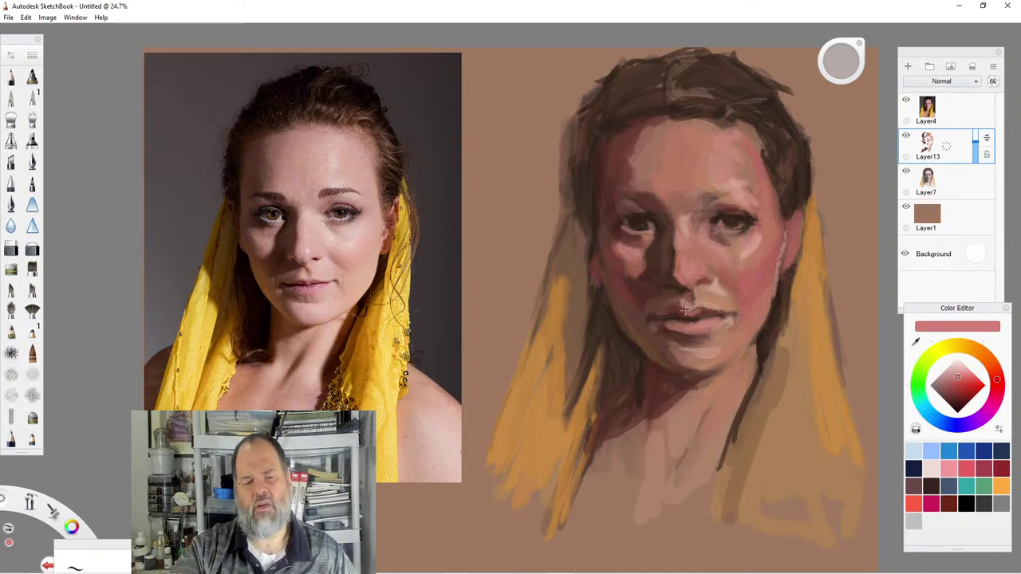
click(950, 383)
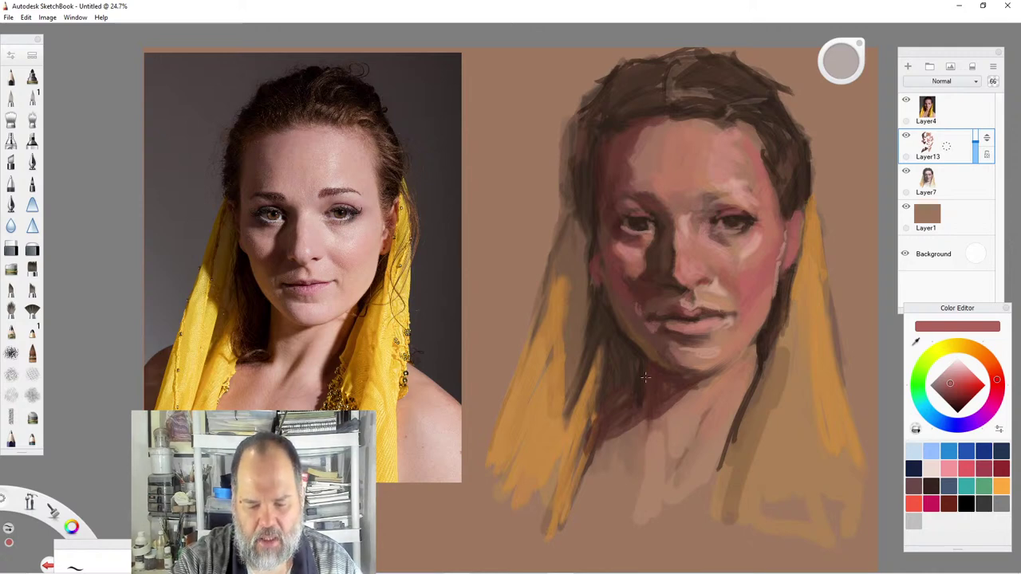
drag(841, 61, 846, 61)
click(942, 387)
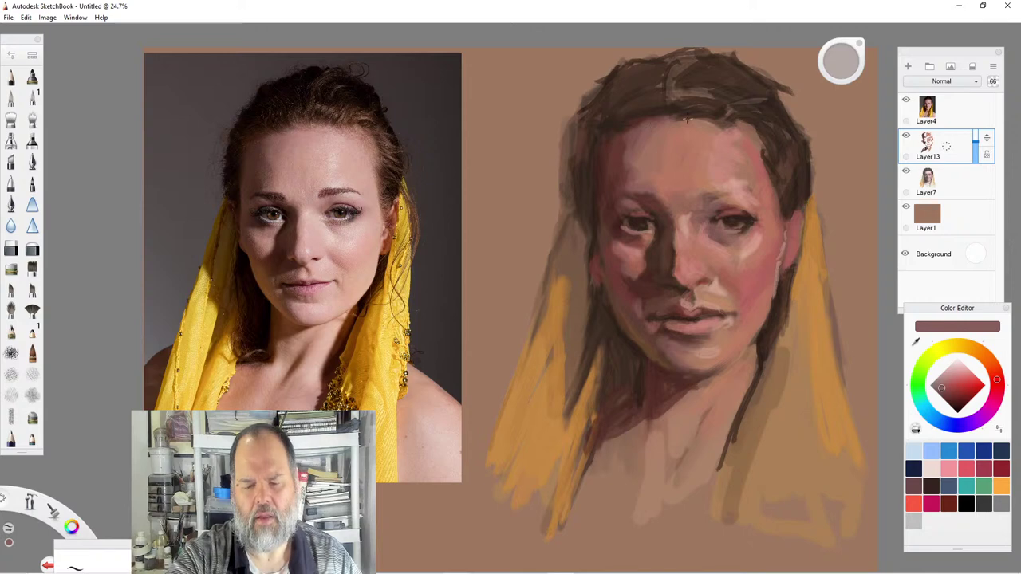
Paint the face edge from the ear down the jaw in tan, and warm the cheek and chin with orange and salmon tones.
click(985, 357)
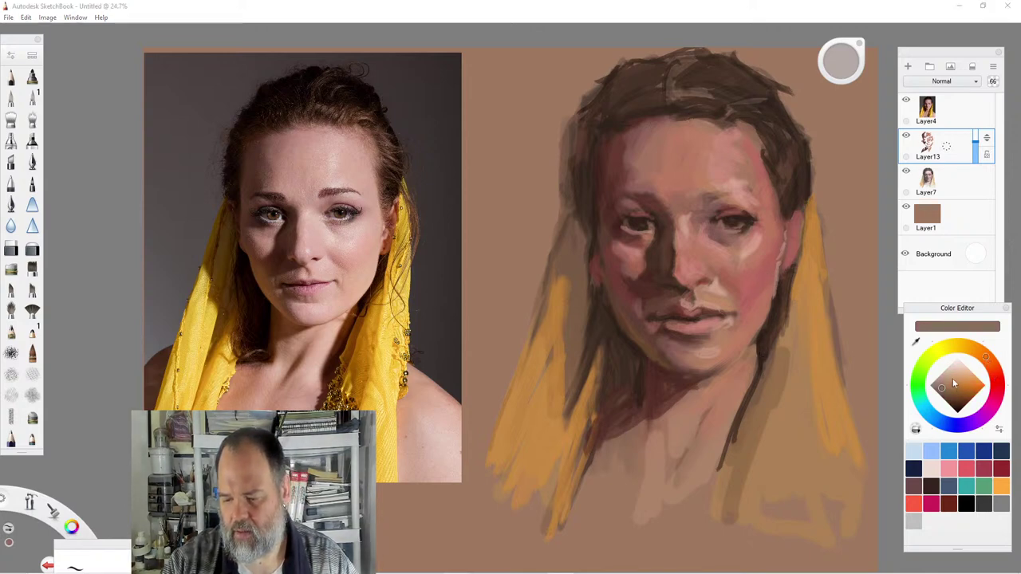
click(952, 378)
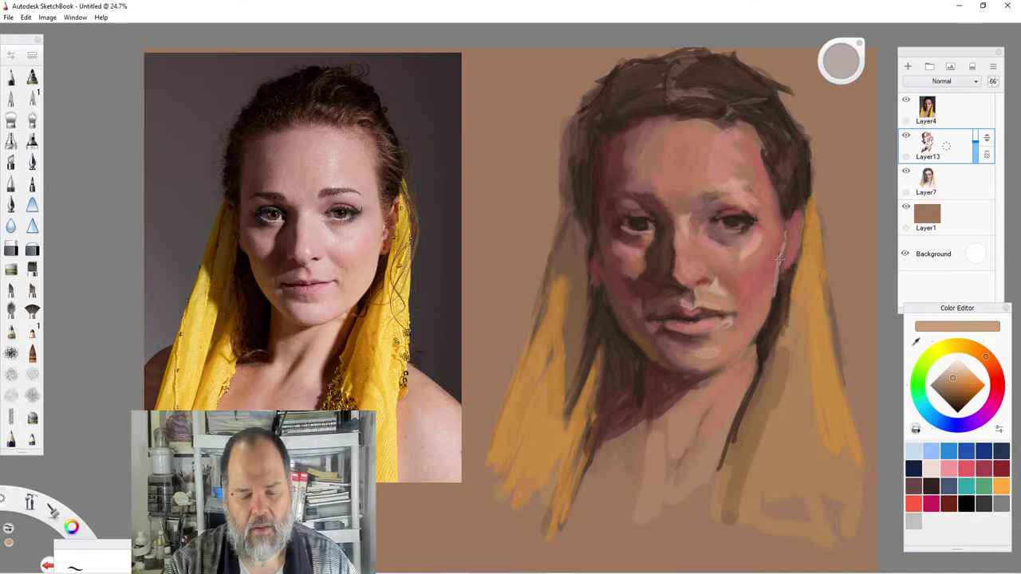
drag(779, 258, 775, 295)
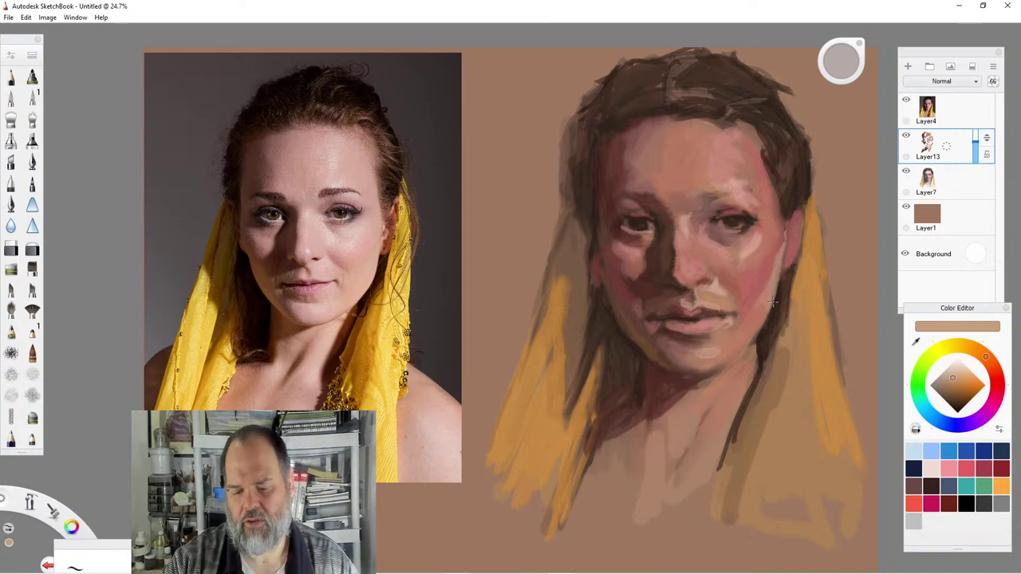
click(952, 384)
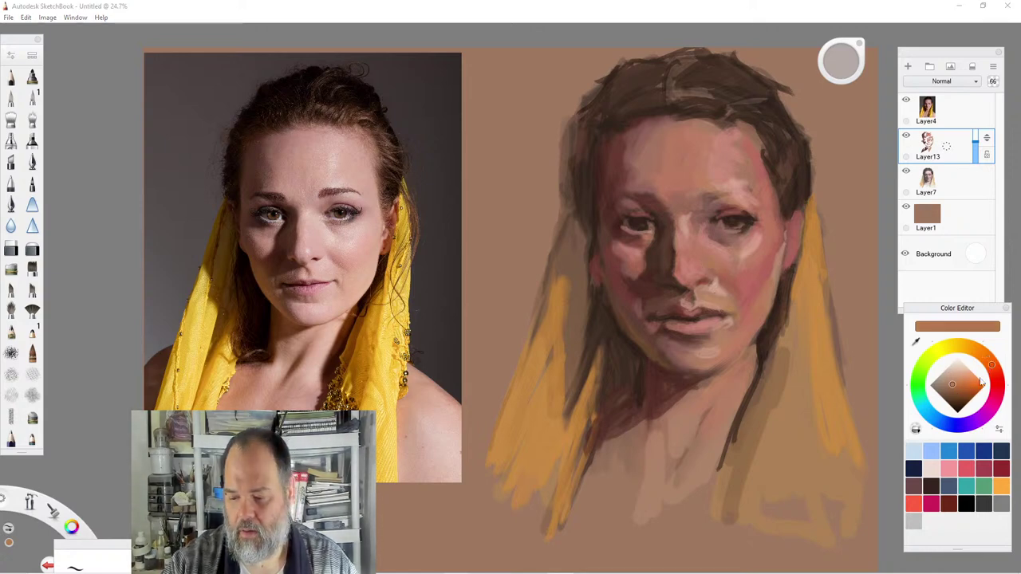
drag(991, 369, 995, 375)
click(958, 382)
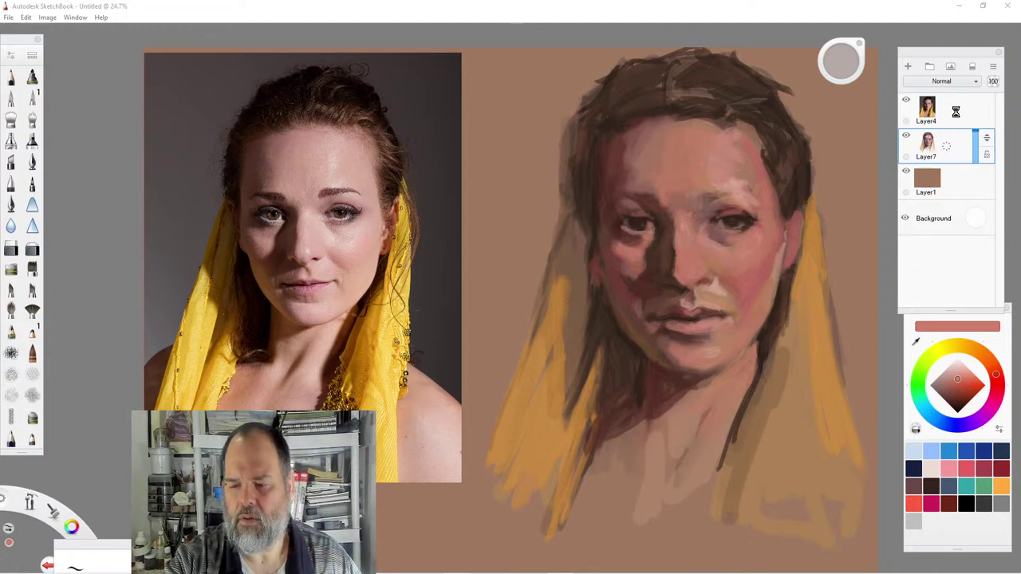
Set the new layer's opacity to 36% and paint the jaw edge below the ear in golden ochre.
click(975, 144)
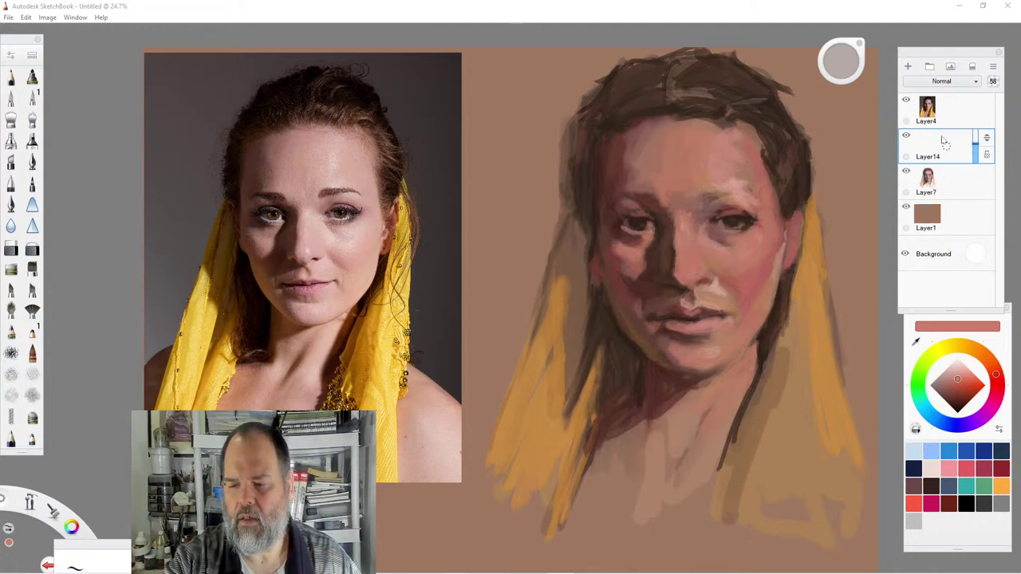
drag(838, 62, 842, 61)
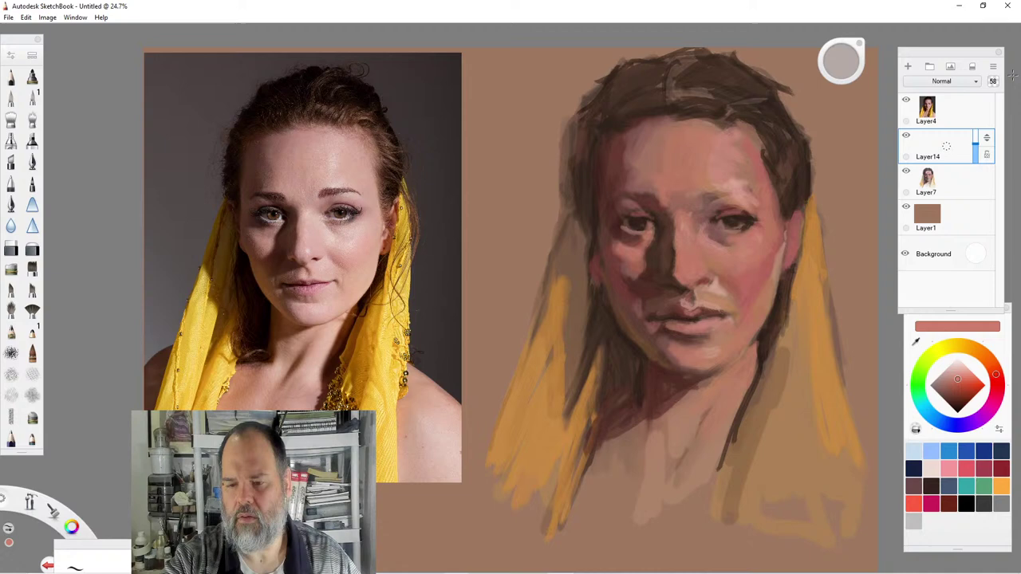
click(972, 353)
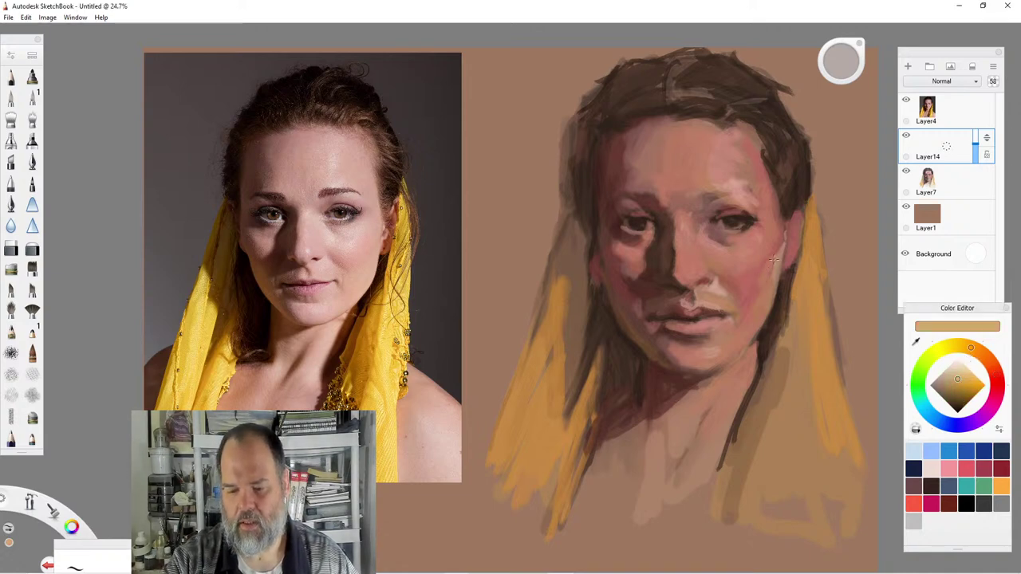
click(975, 150)
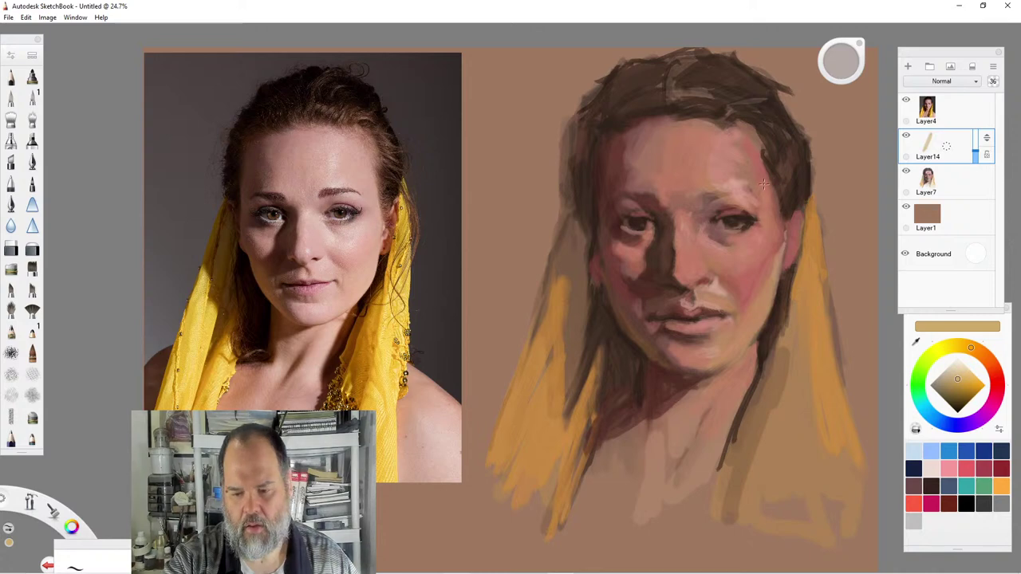
Paint golden ochre accents along the lit temple and hairline and across the forehead.
mouse_move(770, 180)
mouse_down()
mouse_move(772, 246)
mouse_move(776, 238)
mouse_up()
drag(762, 146, 767, 174)
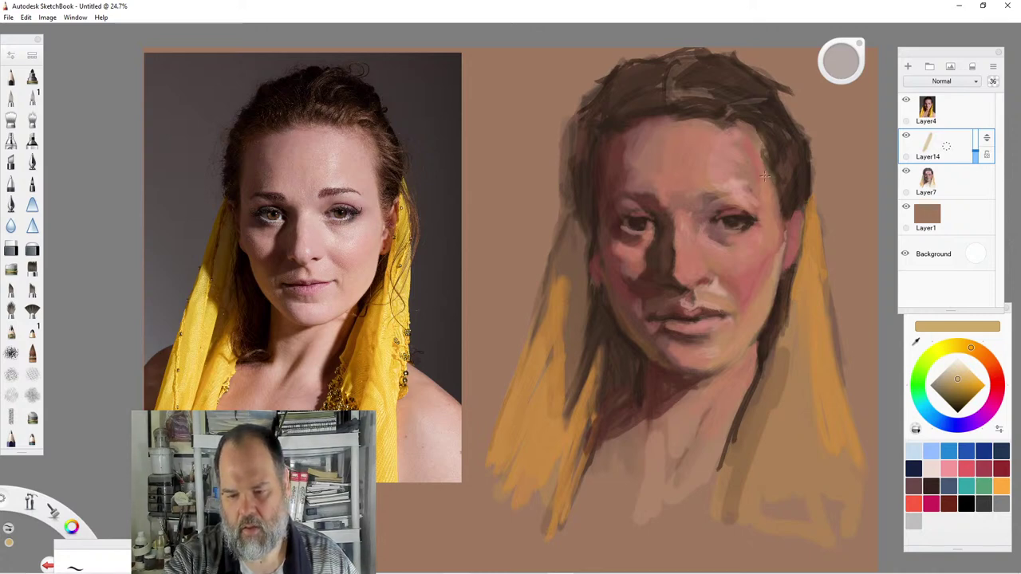
drag(738, 142, 739, 155)
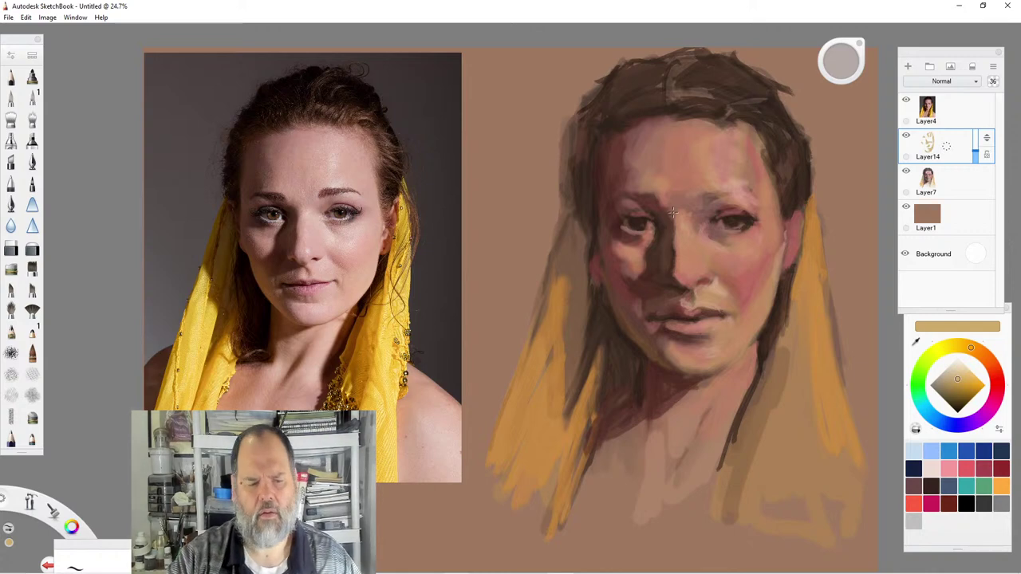
Choose rose, mauve and dark red tones and deepen the eyelids, the shadow-side cheek and the upper lip.
click(998, 384)
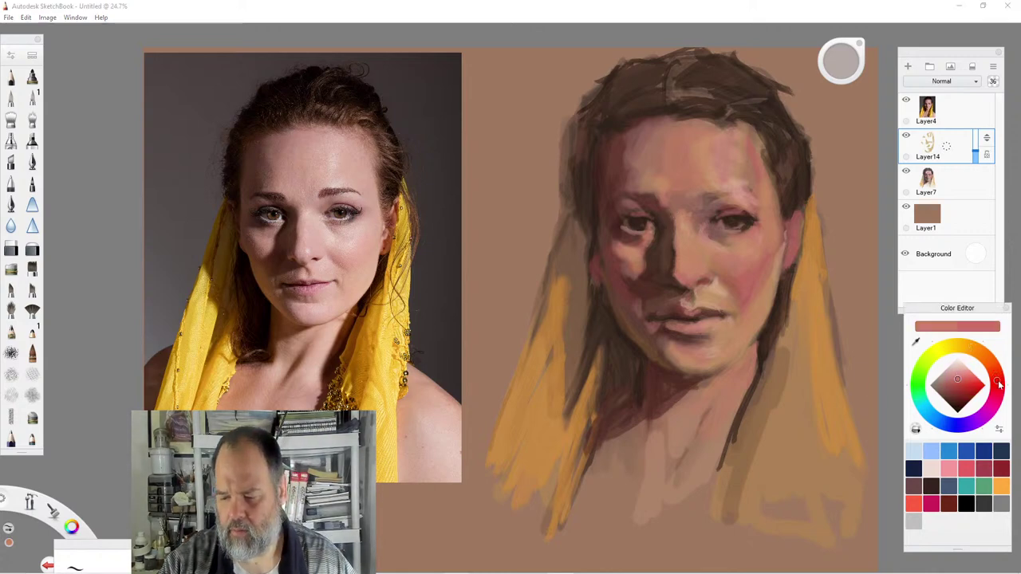
click(938, 383)
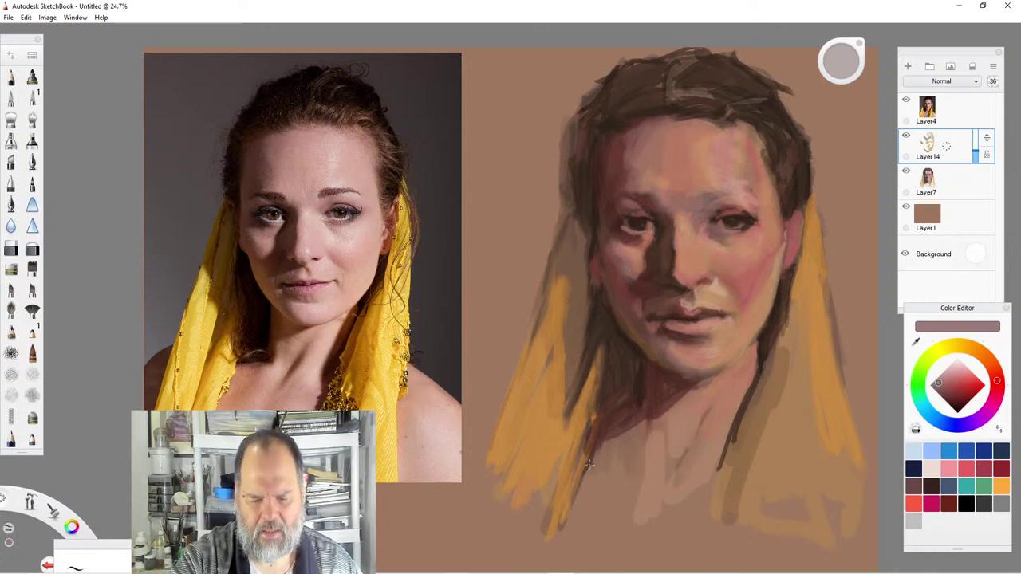
click(954, 394)
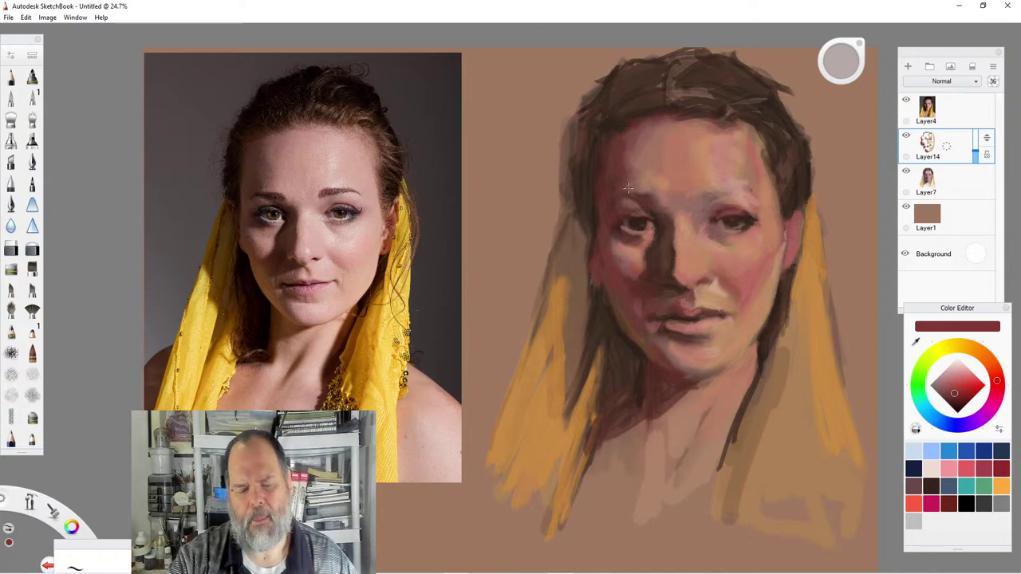
Paint light peach highlights on the face and chin, and choose a dark brown for the shadow-side eye.
drag(984, 363, 981, 352)
click(959, 371)
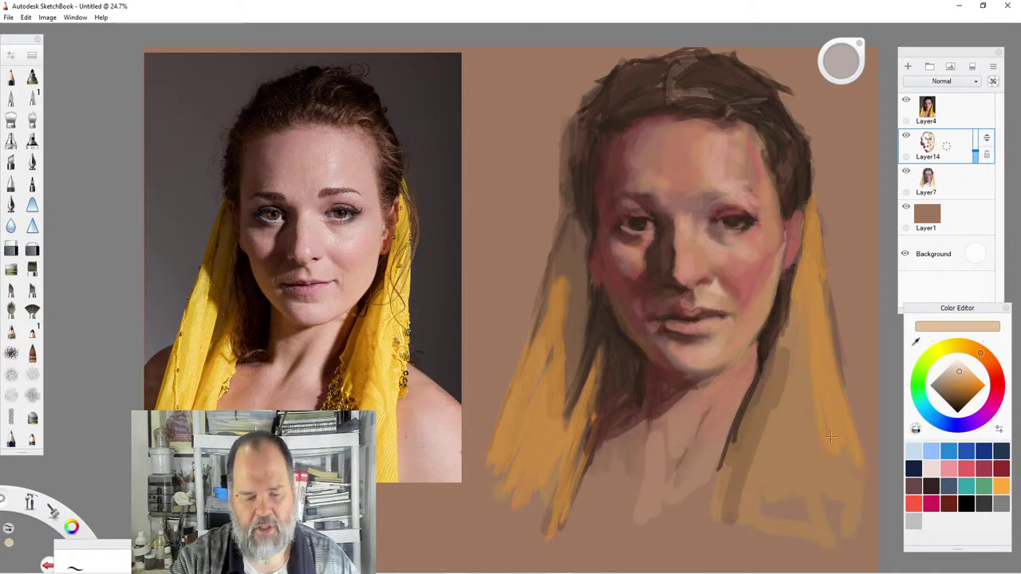
click(956, 402)
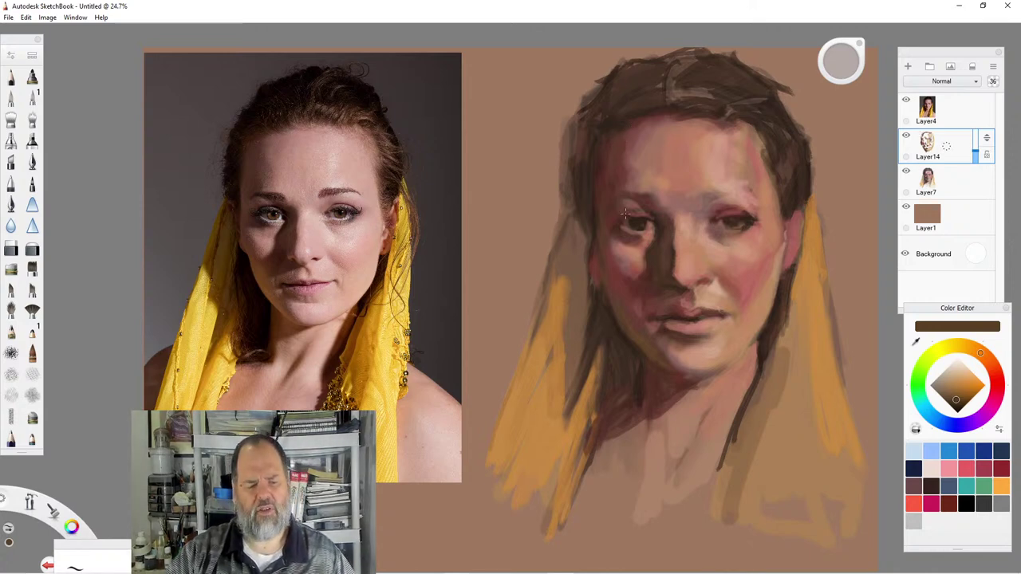
Refine the eyes with dark red-brown, and rework the lips with rose and brick-red tones.
click(994, 372)
click(955, 404)
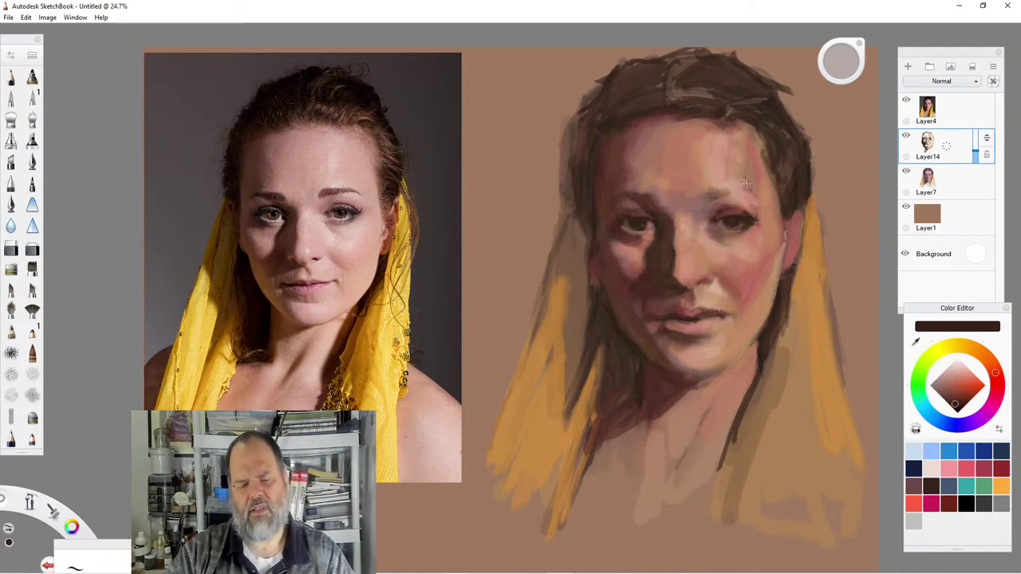
click(955, 380)
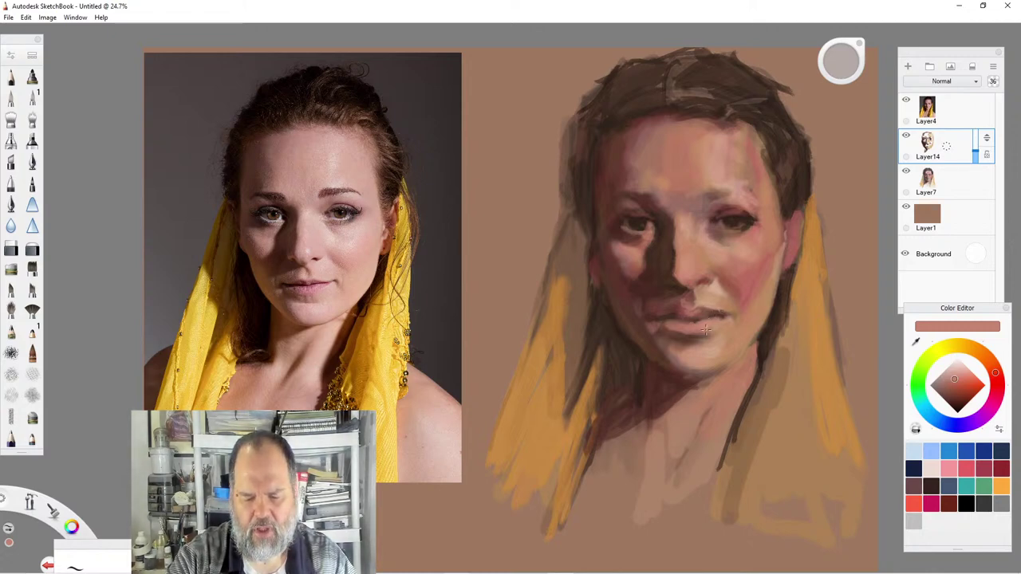
click(958, 389)
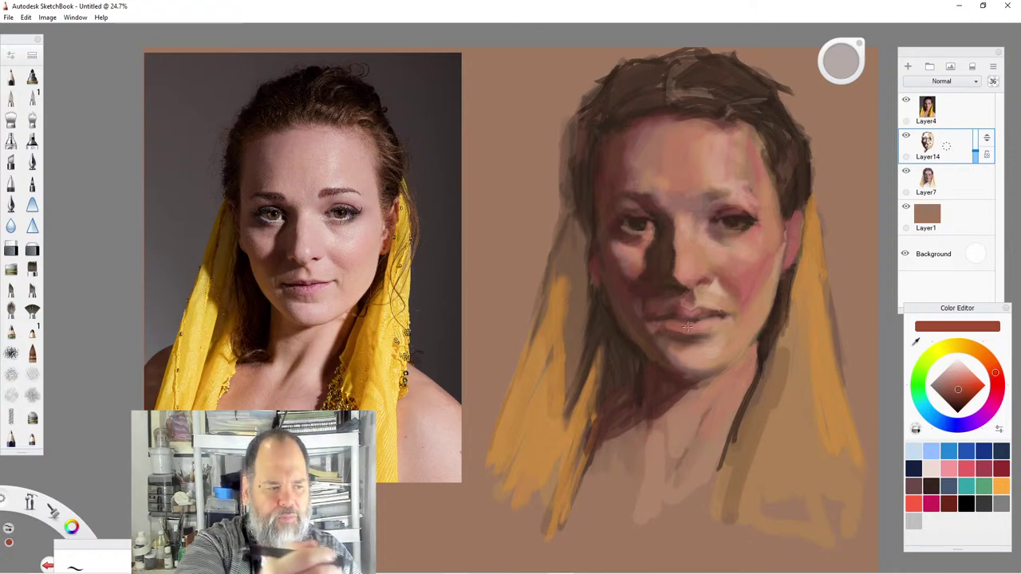
Pick a dark brown for the shadow accents, and paint salmon pink across the forehead below the hairline.
click(951, 398)
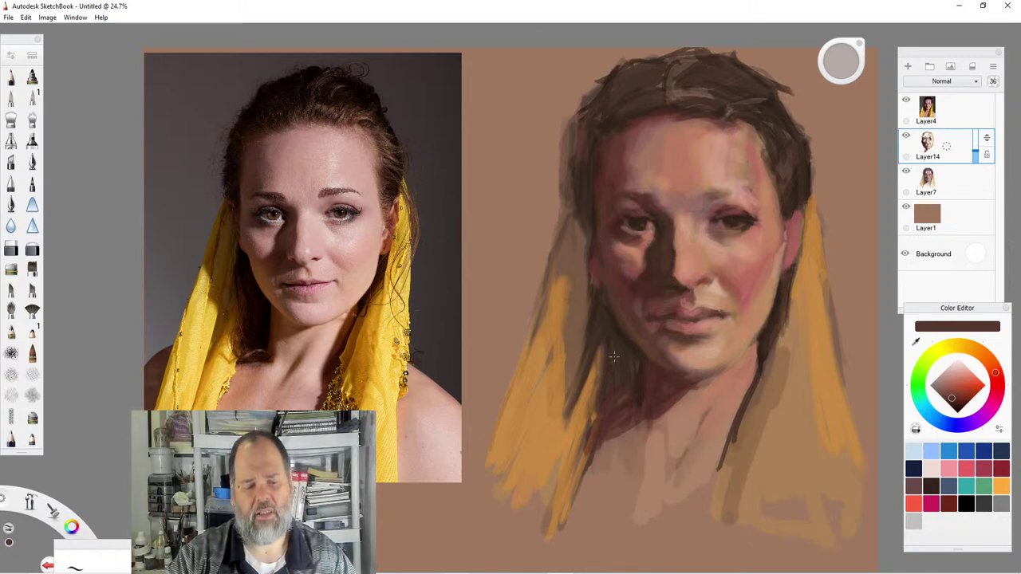
click(957, 374)
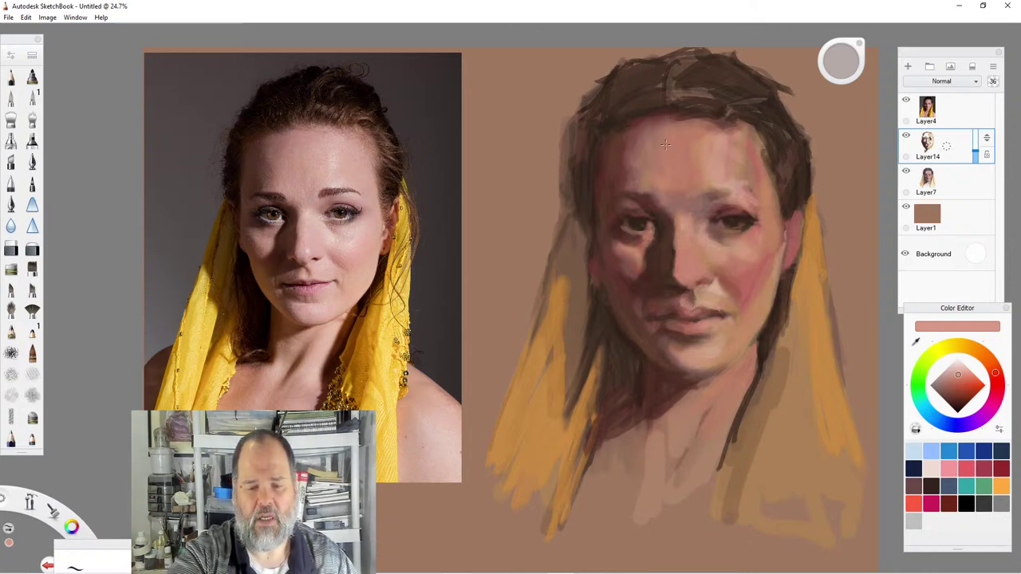
drag(668, 124, 696, 121)
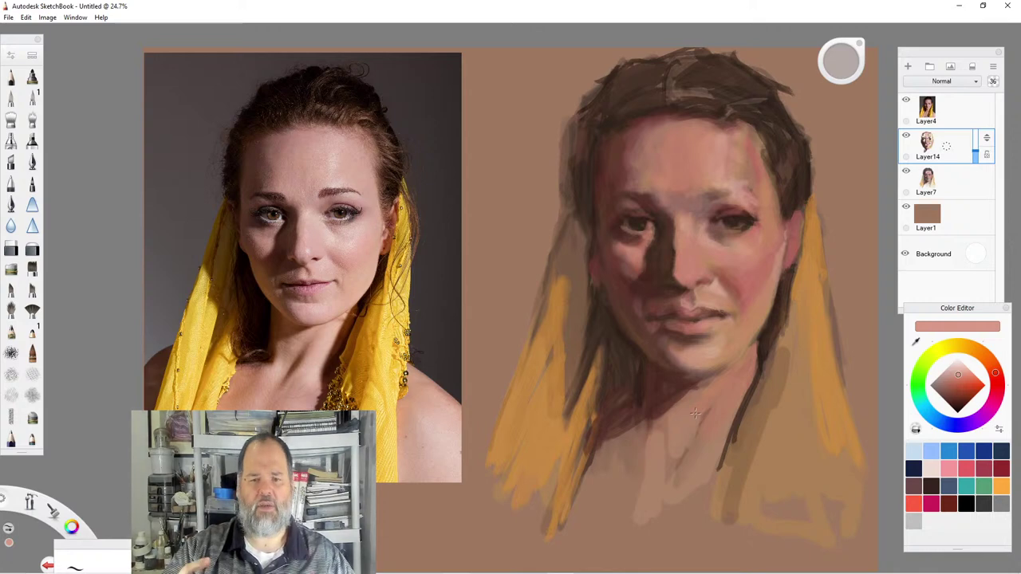
Paint warm orange-brown over the top and lit side of the hair, and deepen the hair beside the neck with near-black.
click(989, 364)
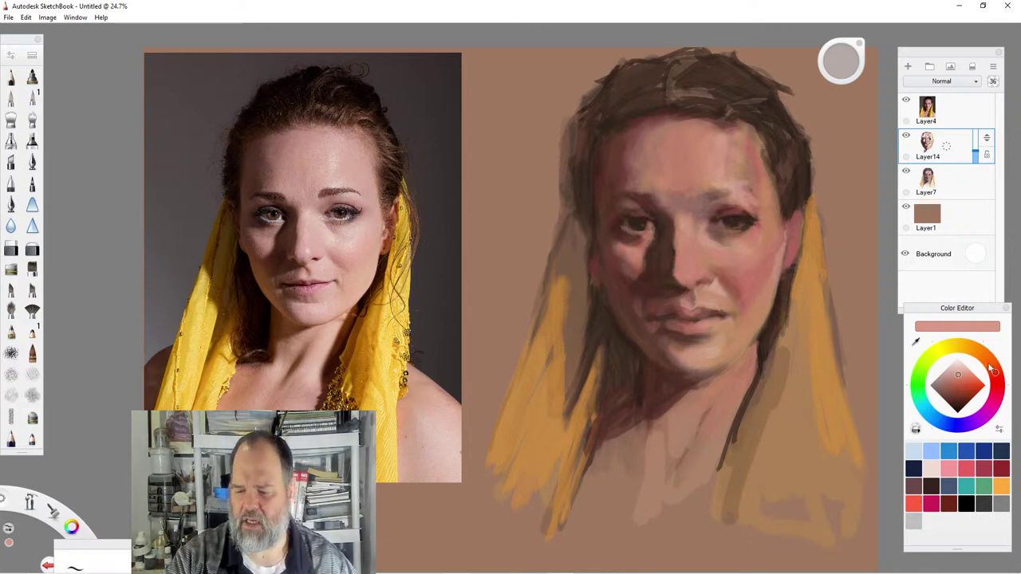
click(958, 391)
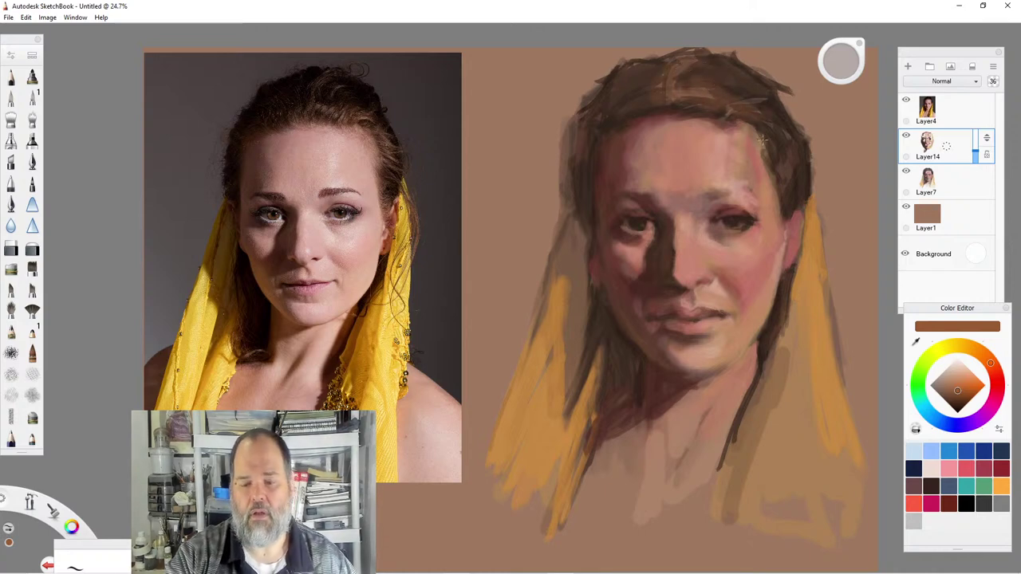
drag(771, 129, 779, 163)
drag(775, 117, 785, 157)
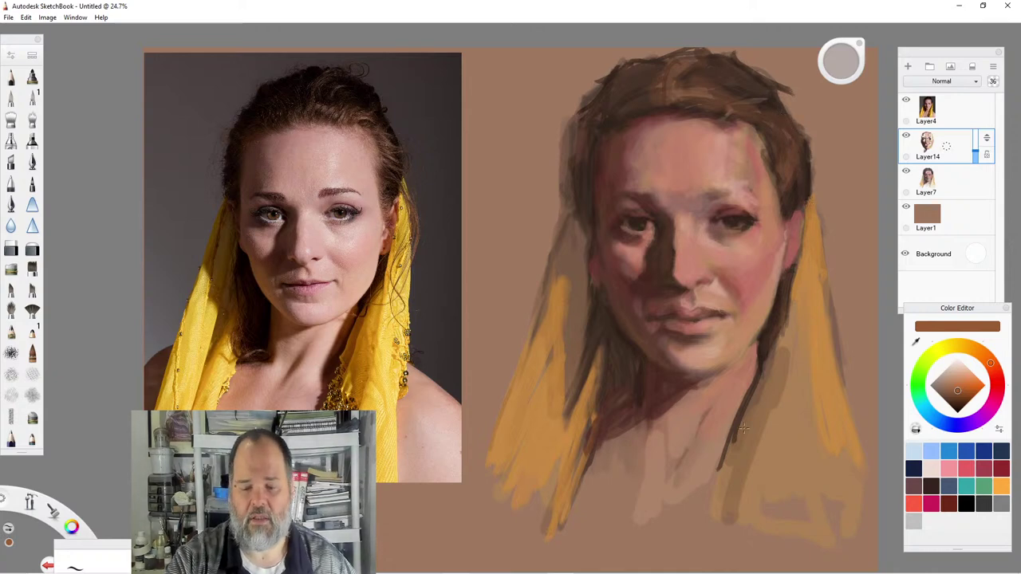
drag(959, 405, 939, 411)
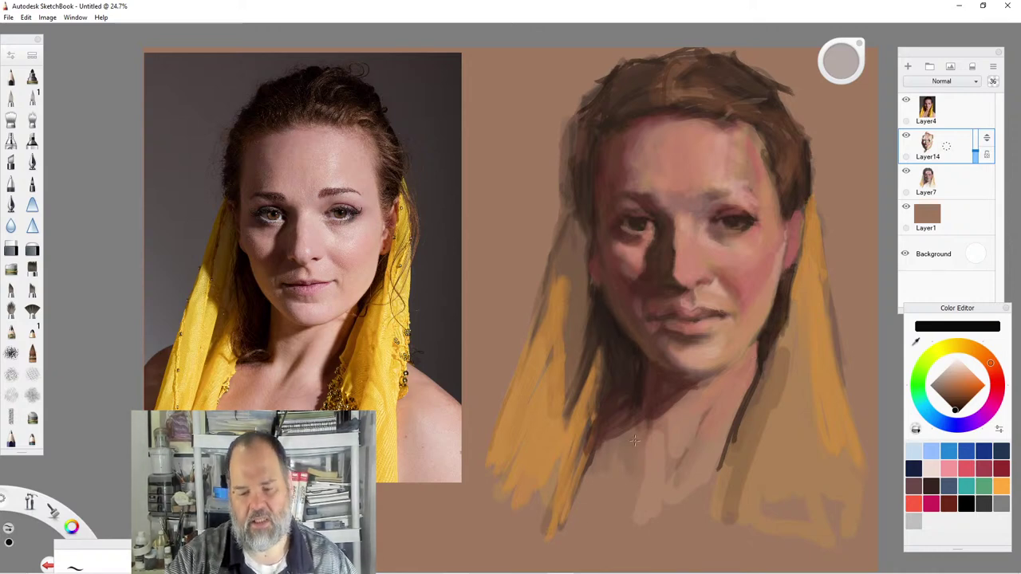
Shade the face with red-brown and dark brown tones, and cover the golden accents on the lit temple with pale pink.
click(957, 388)
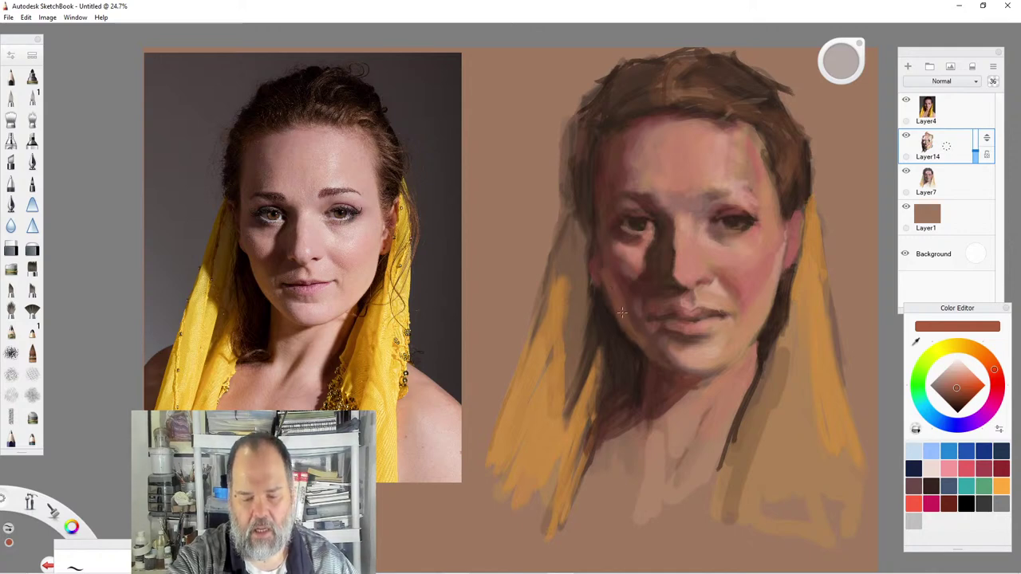
click(953, 395)
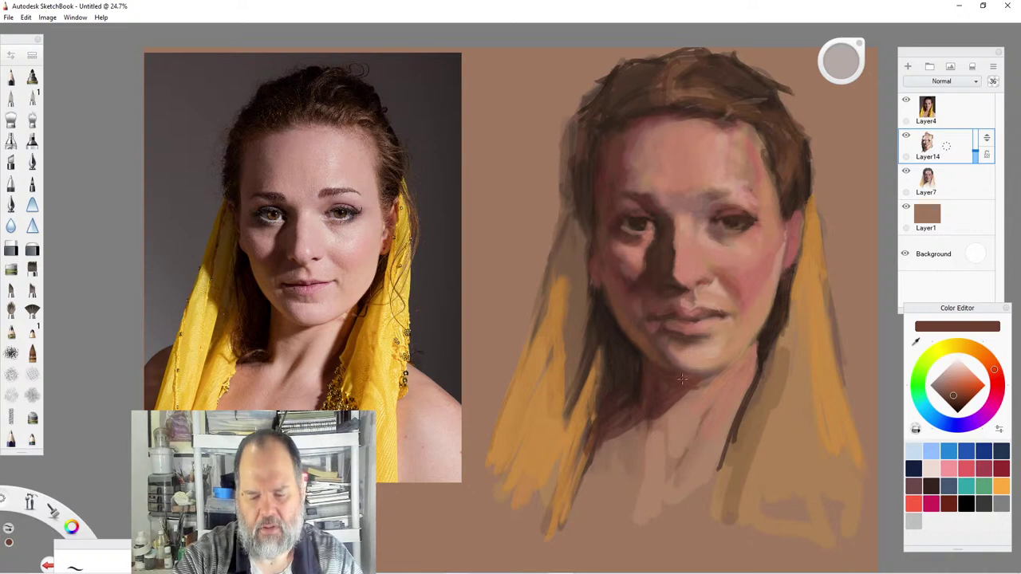
click(958, 404)
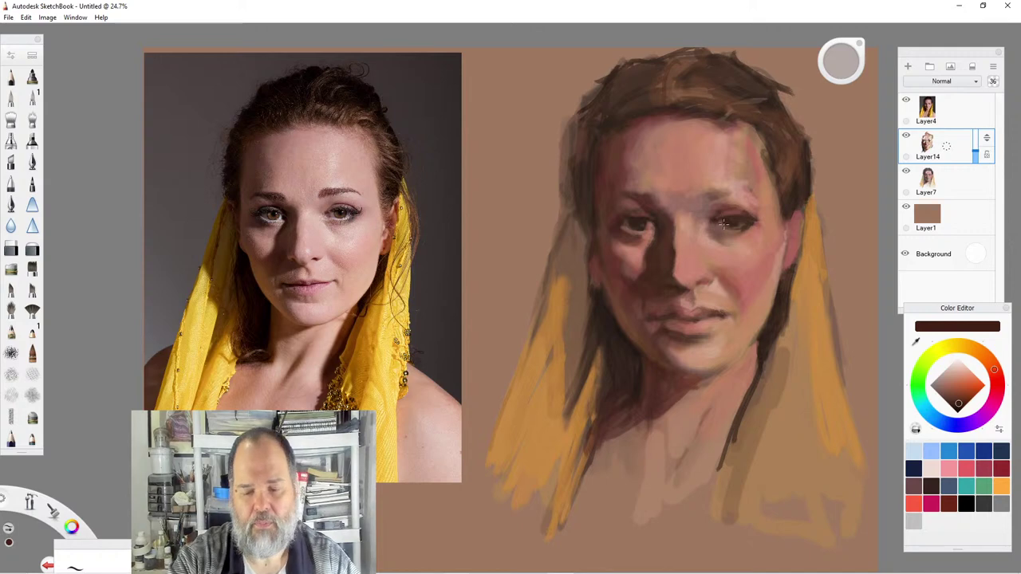
click(948, 387)
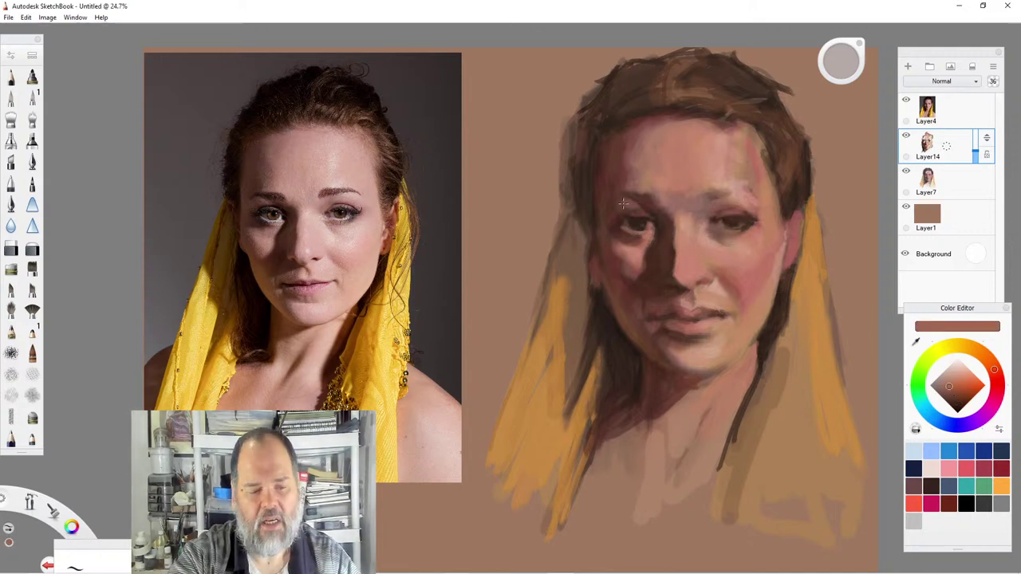
click(948, 374)
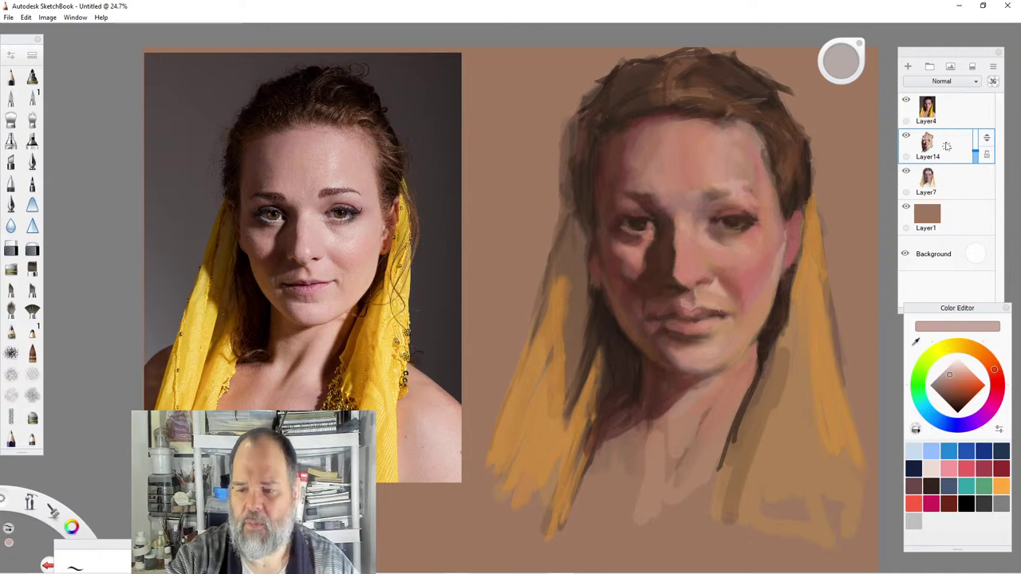
Merge the current layer down, and deepen the hair's shadows in near-black on a new layer at 59% opacity.
drag(946, 146, 977, 156)
drag(959, 408, 956, 411)
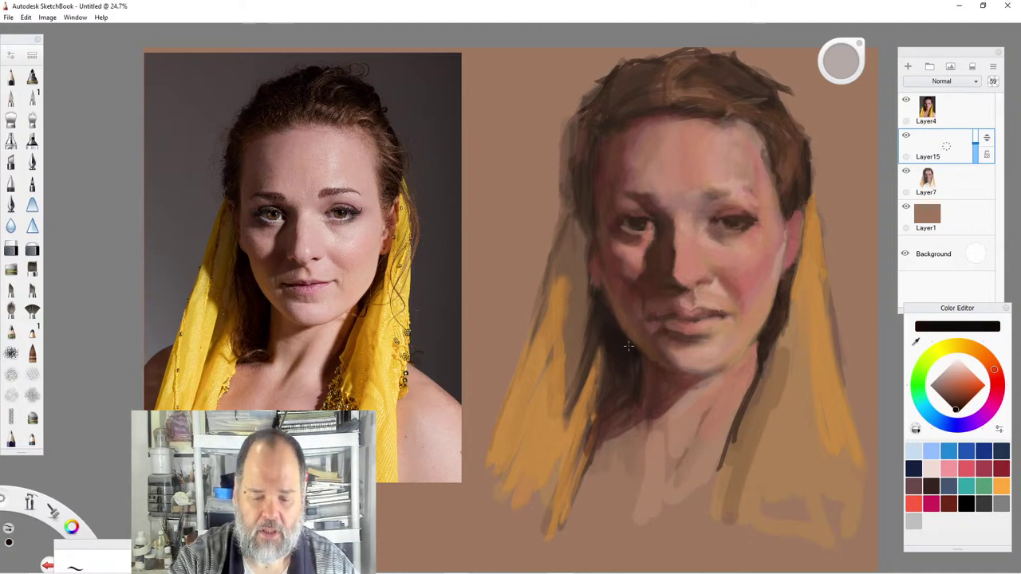
mouse_move(596, 165)
mouse_down()
mouse_move(589, 193)
mouse_move(585, 159)
mouse_move(579, 194)
mouse_move(587, 128)
mouse_up()
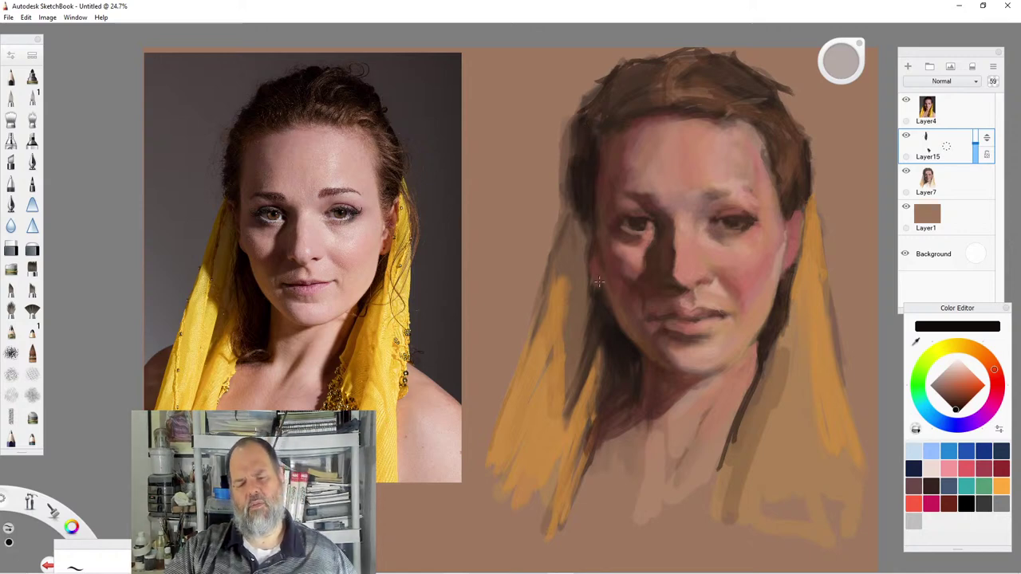
mouse_move(624, 121)
mouse_down()
mouse_move(667, 113)
mouse_move(627, 63)
mouse_move(612, 104)
mouse_up()
mouse_move(661, 65)
mouse_down()
mouse_move(646, 76)
mouse_move(683, 70)
mouse_up()
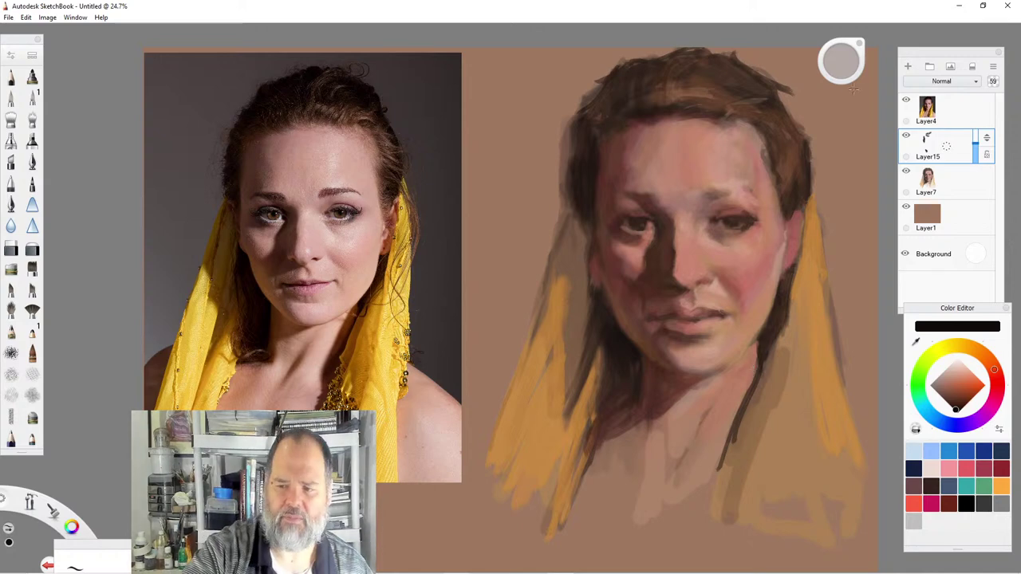
drag(841, 60, 844, 59)
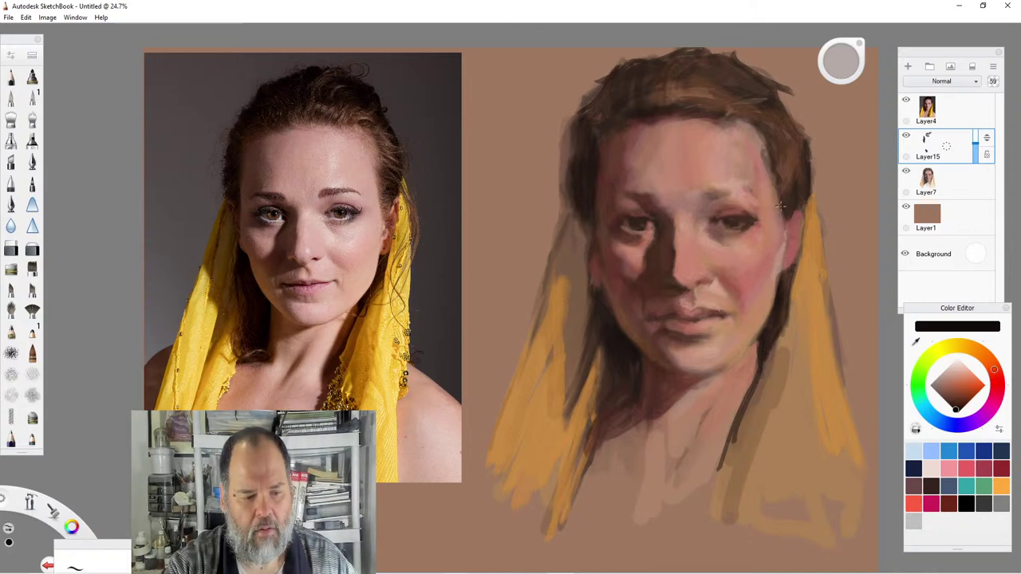
mouse_move(777, 157)
mouse_down()
mouse_move(774, 191)
mouse_move(787, 226)
mouse_up()
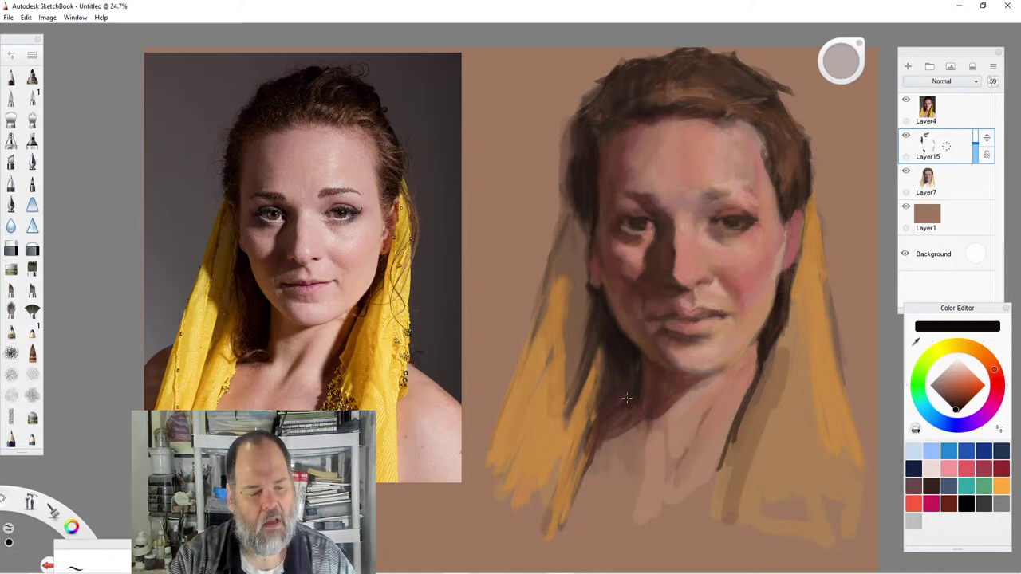
Model the shadow side of the face in sampled dark brown, and add mauve-grey and pale pink lights around the features.
alt+click(678, 261)
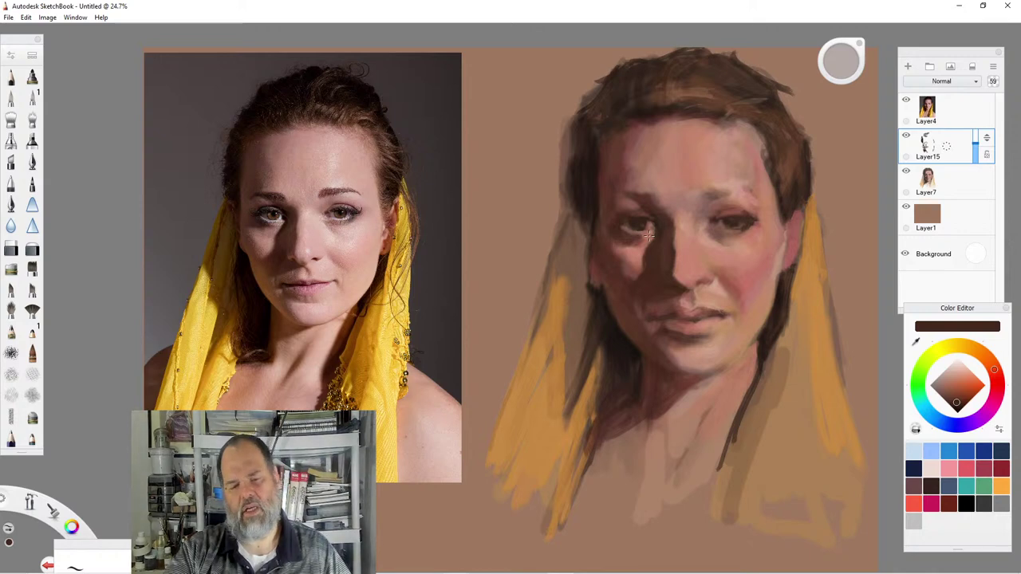
click(941, 379)
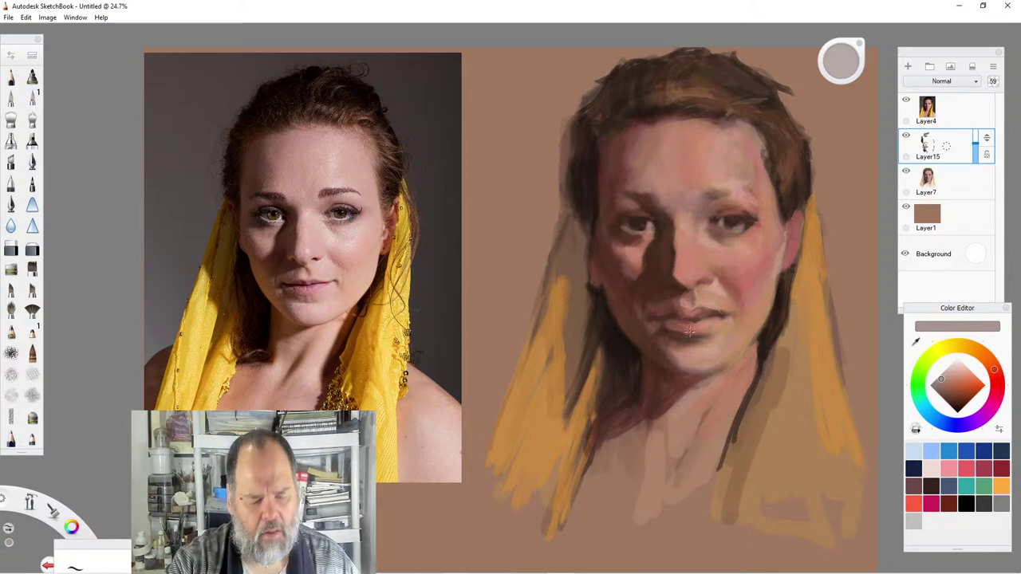
click(951, 372)
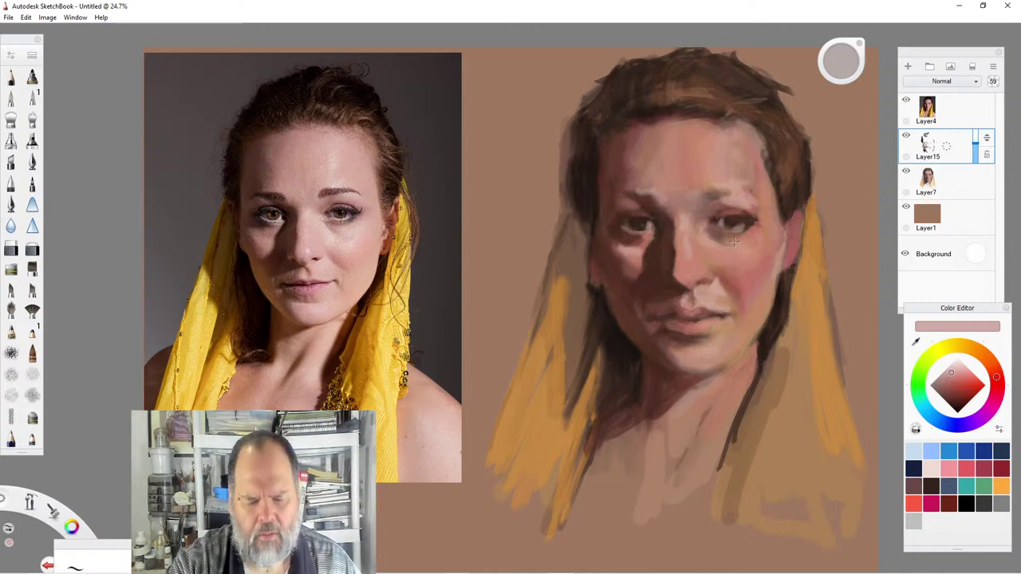
Adjust the brush size and define the eyes and nostril with a sampled dark red-brown.
drag(842, 62, 837, 59)
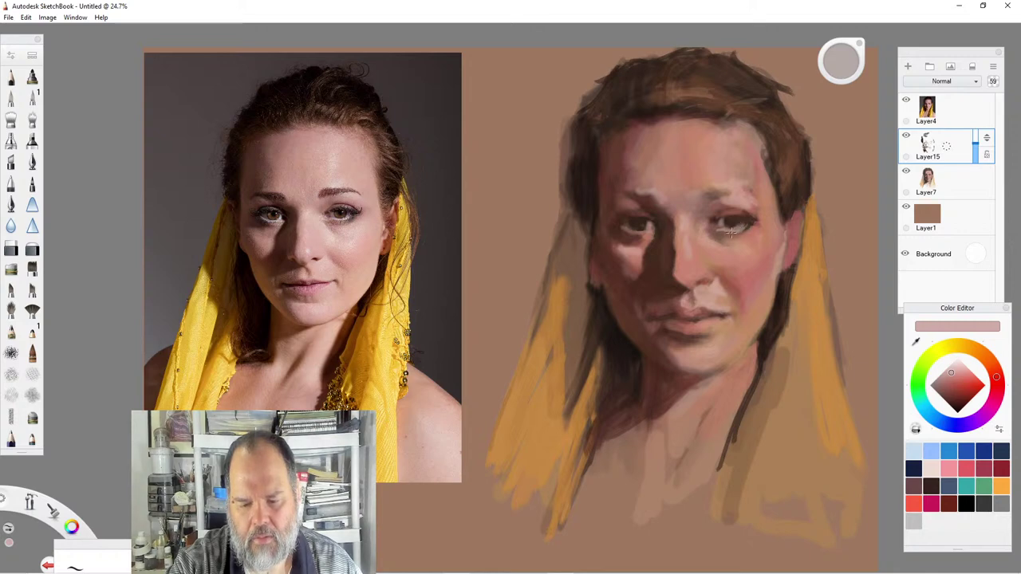
alt+click(615, 224)
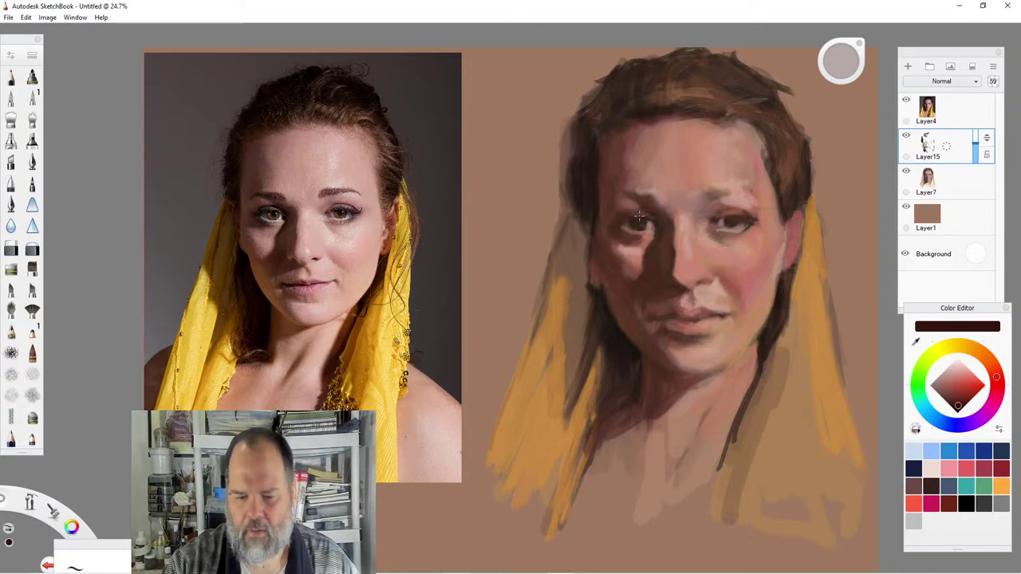
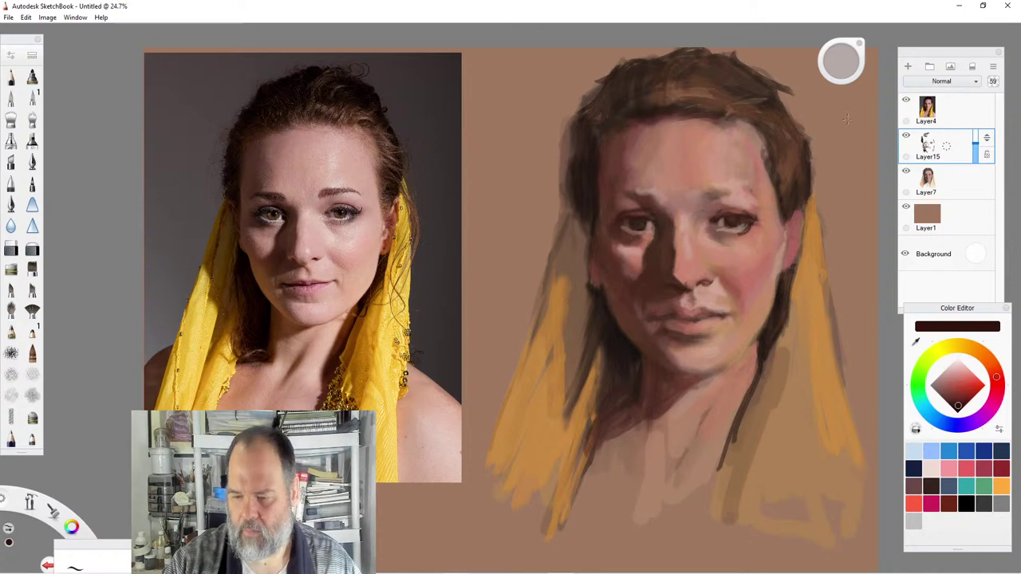
Set the brush size to 18.3 and refine the eyelids and underside of the nose with red, dark mauve and rose tones.
drag(842, 61, 842, 58)
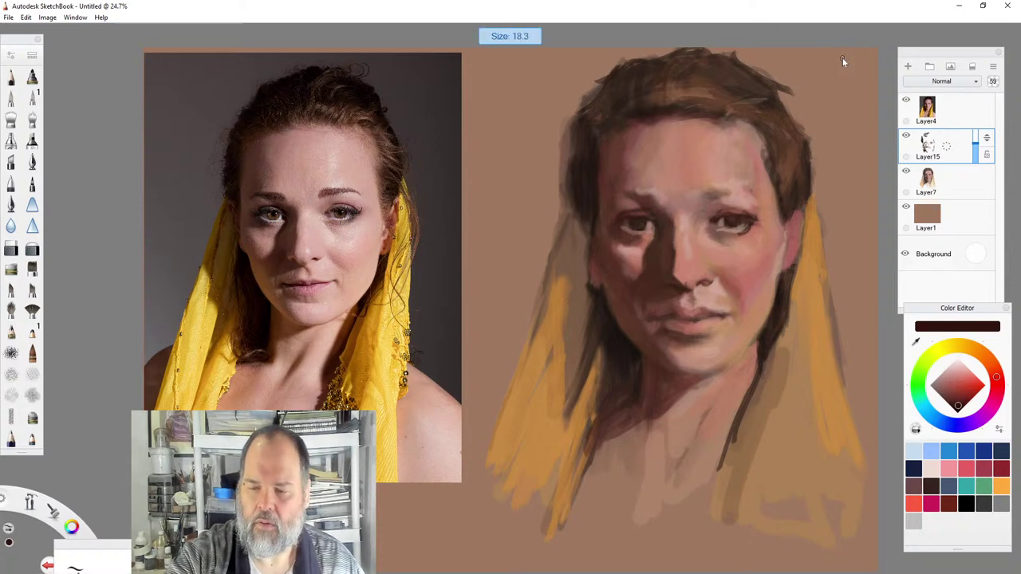
click(954, 390)
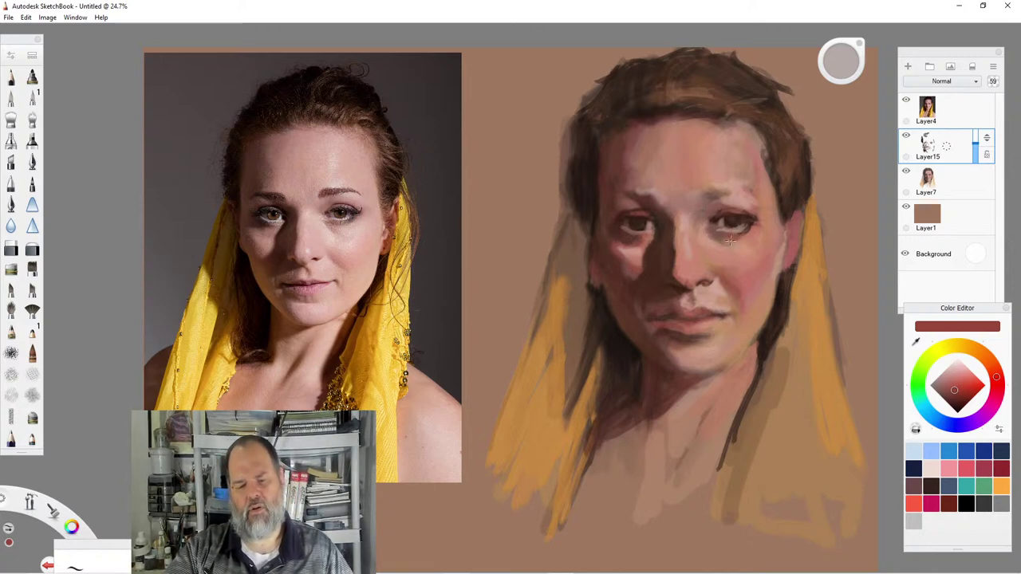
click(949, 403)
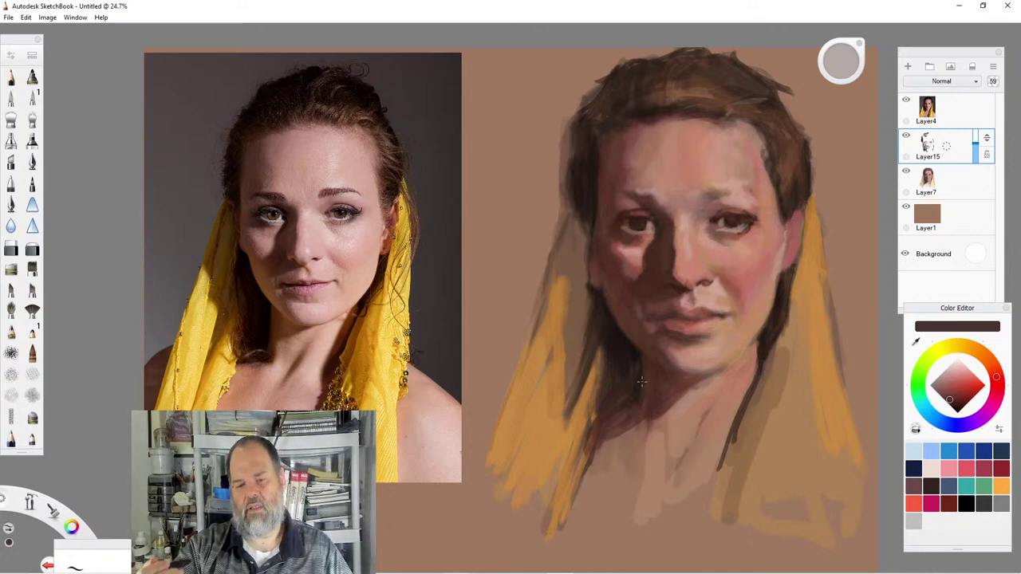
click(953, 382)
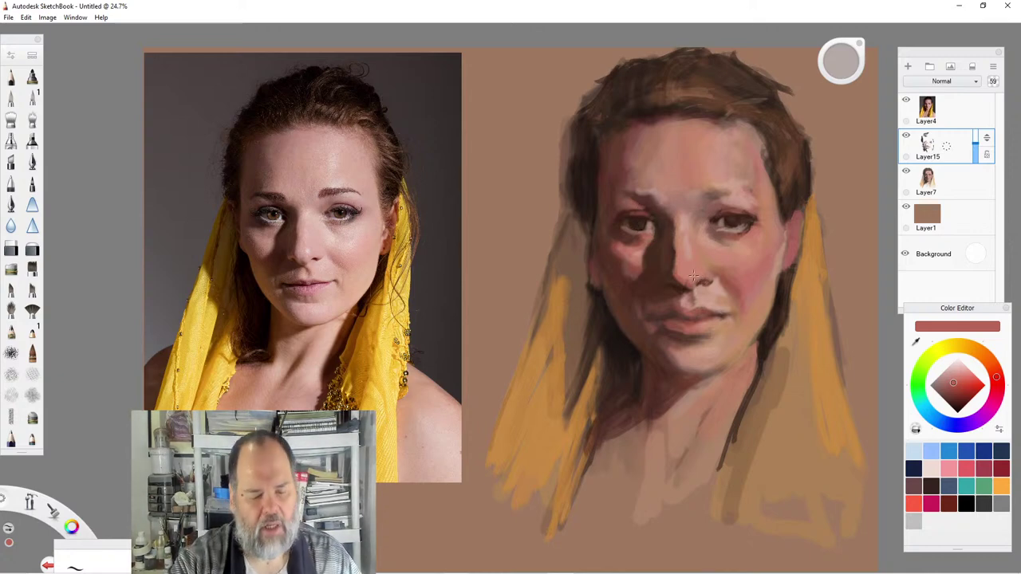
click(957, 390)
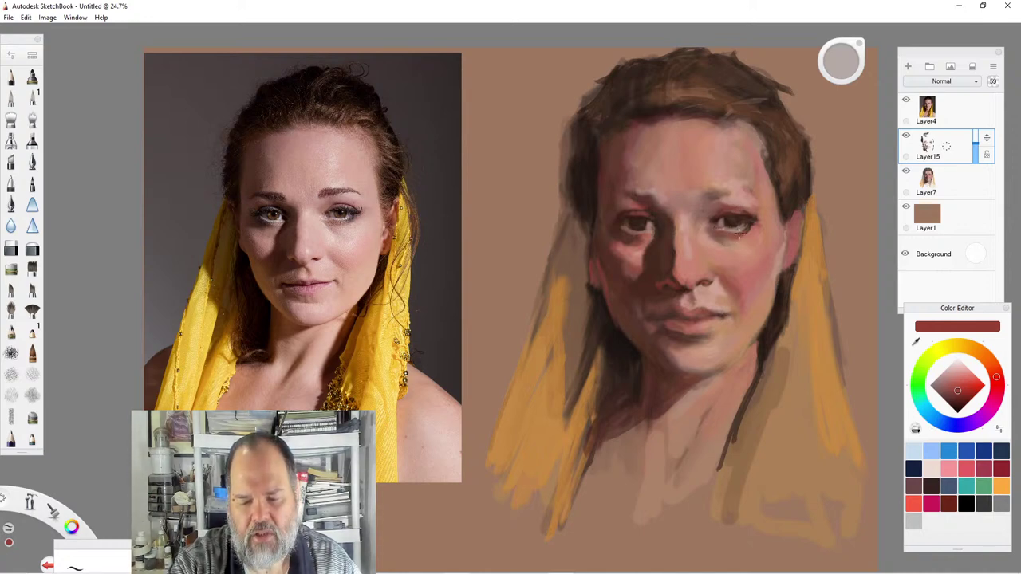
Refine the lit eye with grey-mauve, dark red and pink tones, and deepen the line between the lips.
click(941, 379)
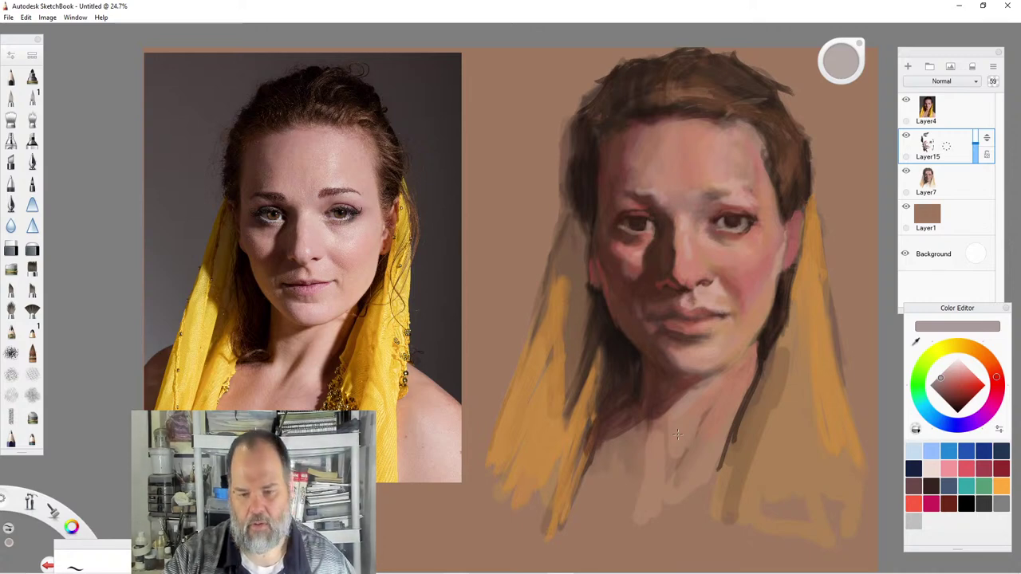
click(957, 405)
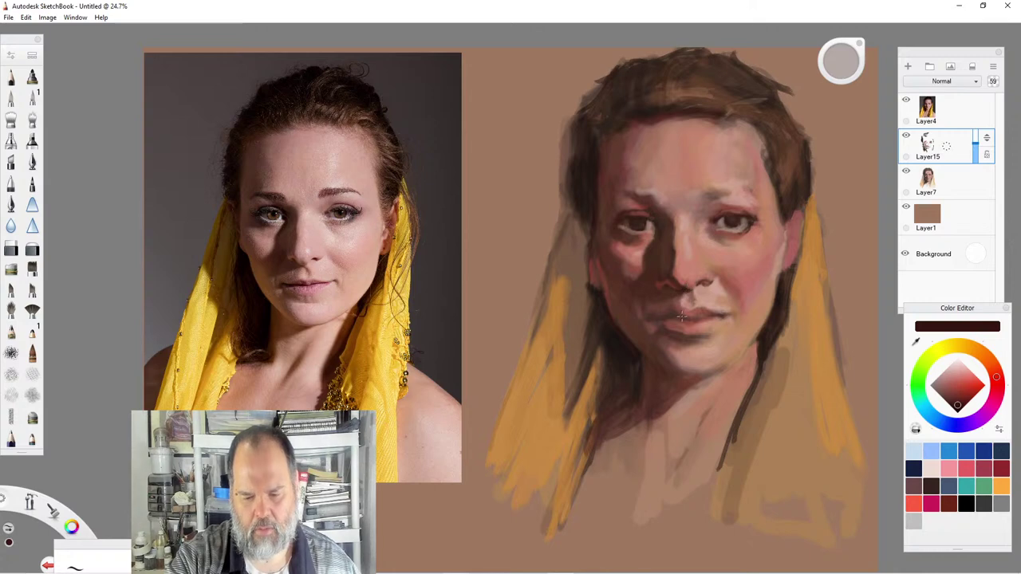
alt+click(727, 220)
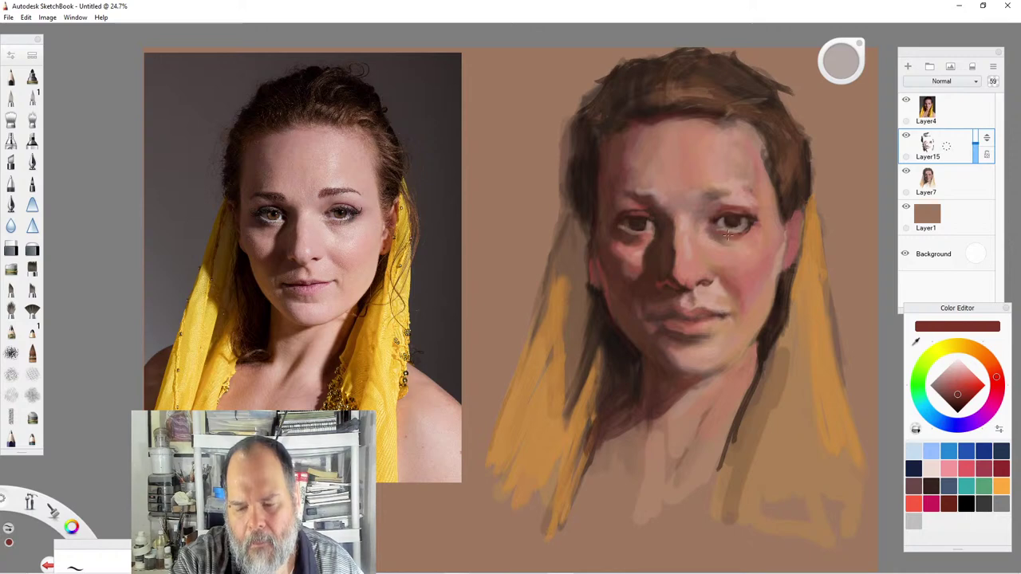
click(955, 376)
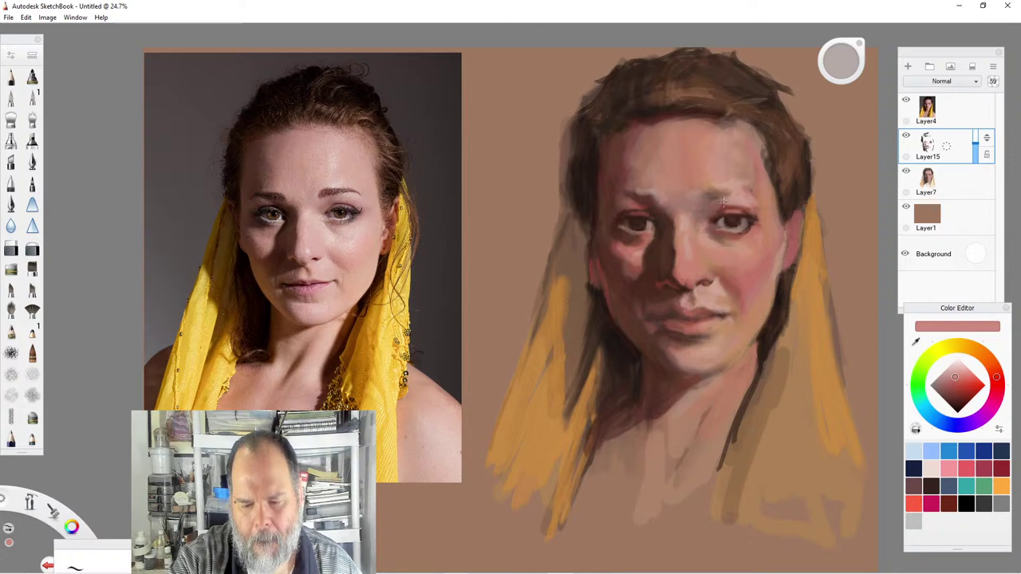
Refine the brow, chin and shadow-side under-eye area with muted mauve, pink, salmon, burnt orange and dusty brown tones.
click(940, 381)
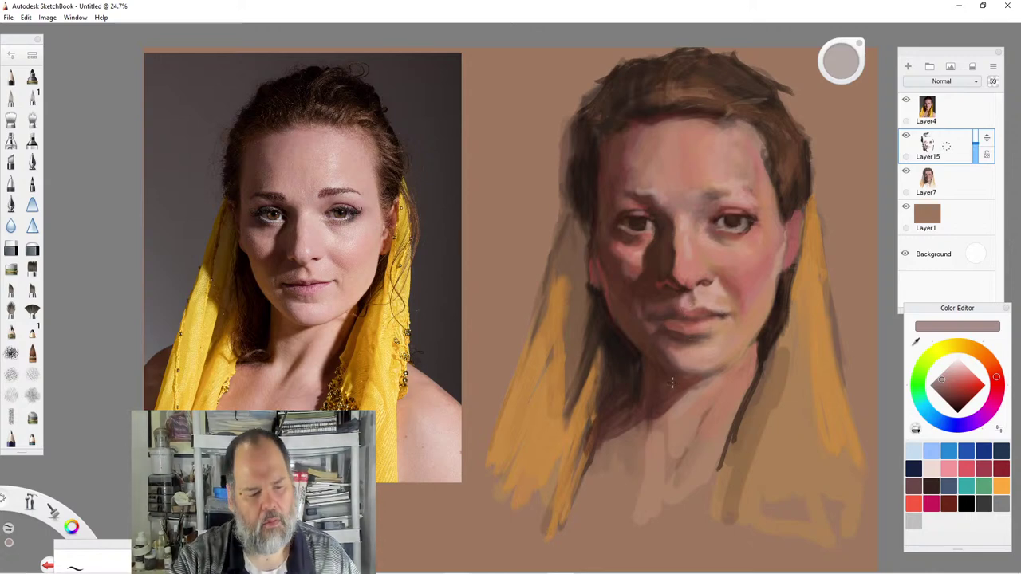
click(959, 374)
click(997, 384)
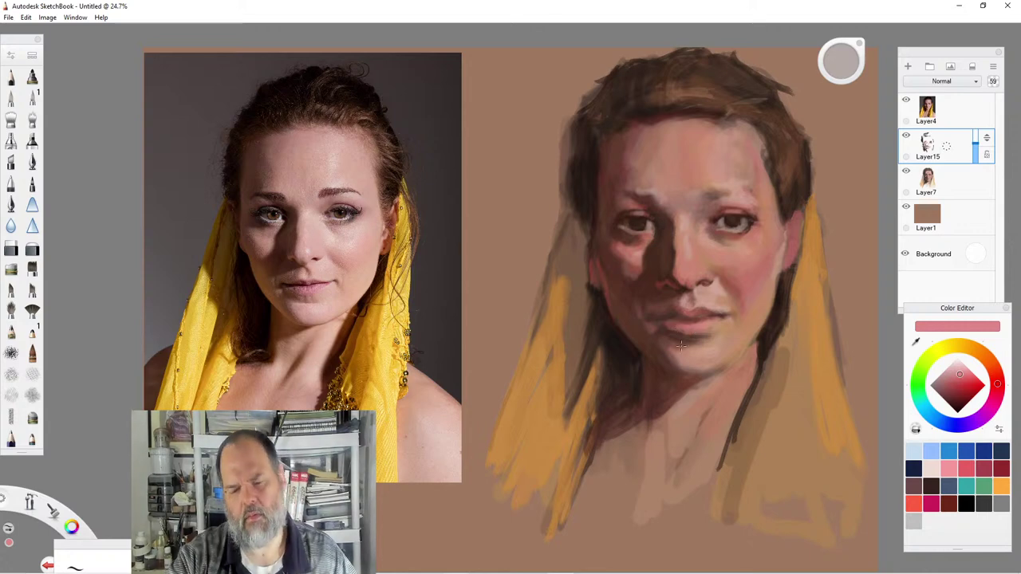
click(991, 366)
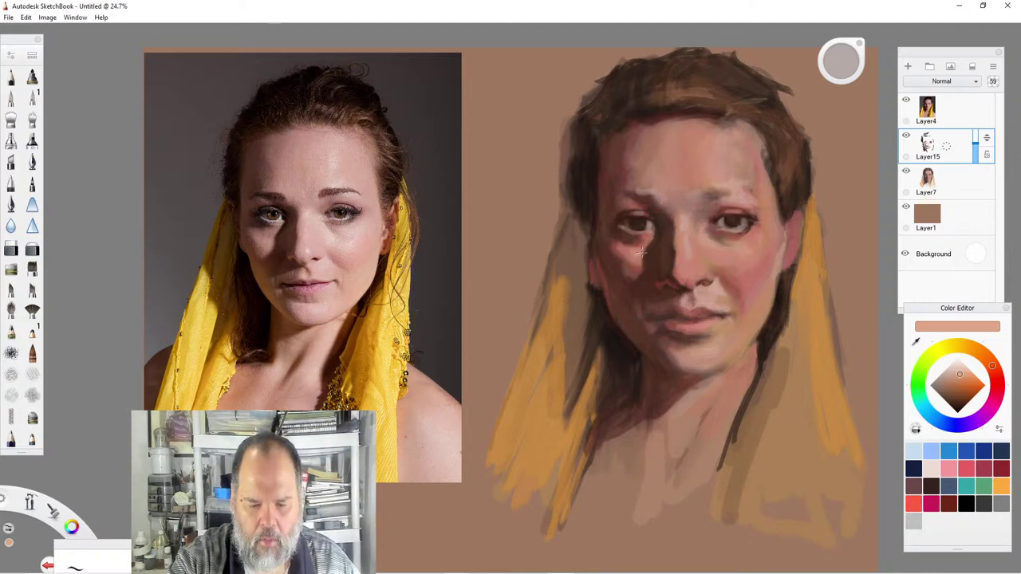
click(957, 382)
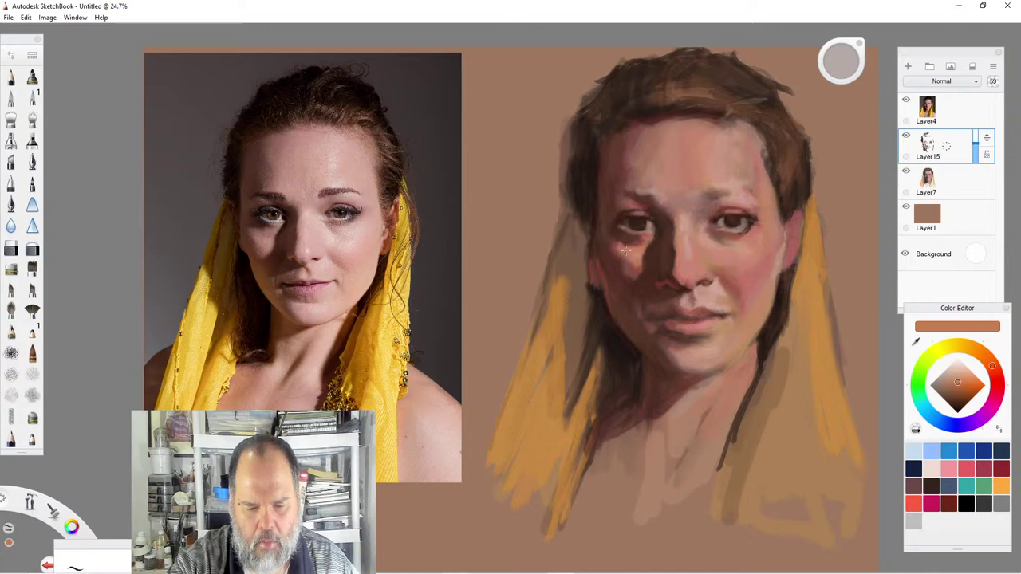
click(942, 383)
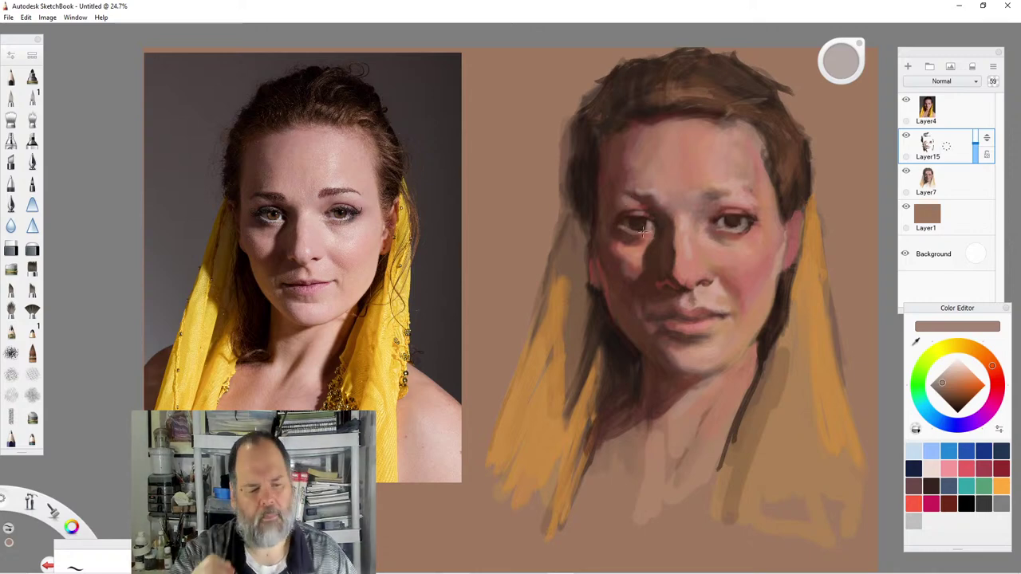
Deepen the shaded mouth corner with near-black brown and warm the shadow-side jawline with ochre and darker golden brown.
drag(943, 385, 945, 392)
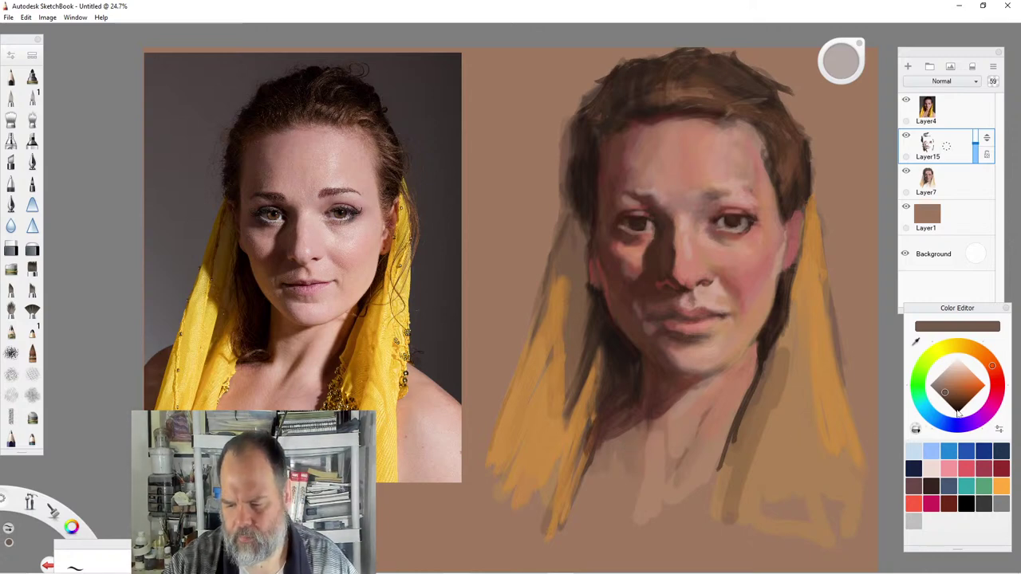
click(956, 408)
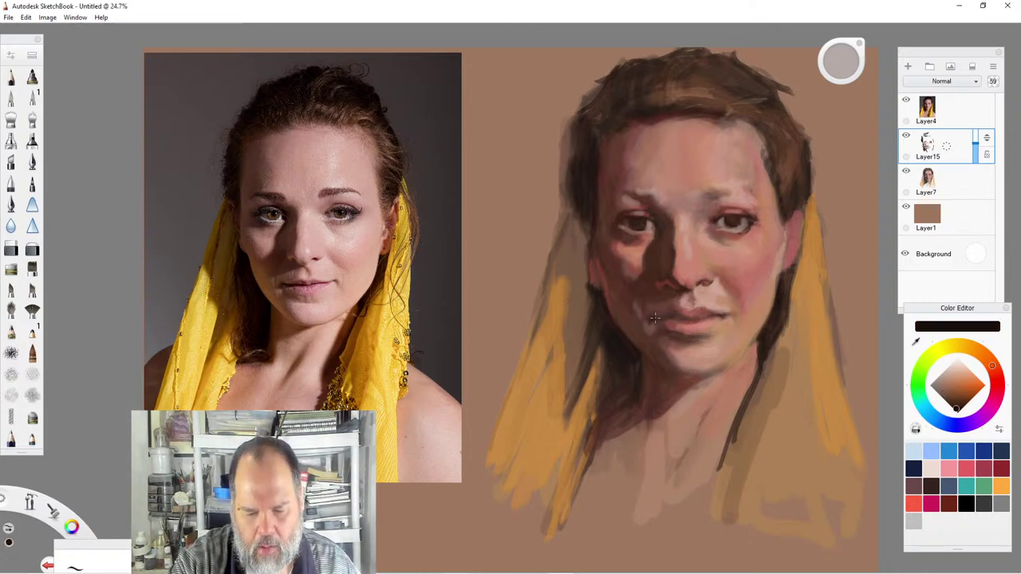
drag(654, 317, 656, 318)
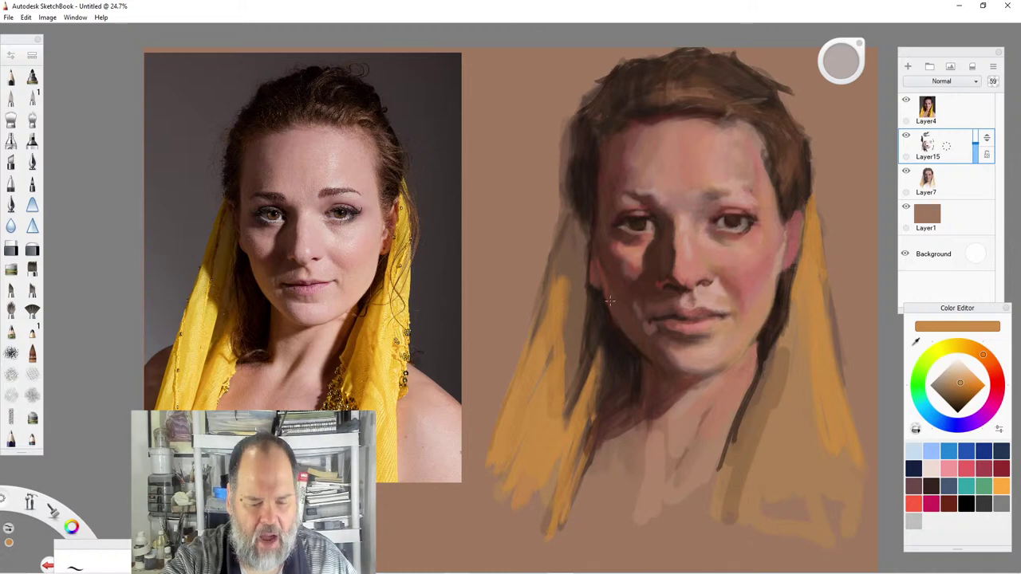
drag(957, 380, 957, 392)
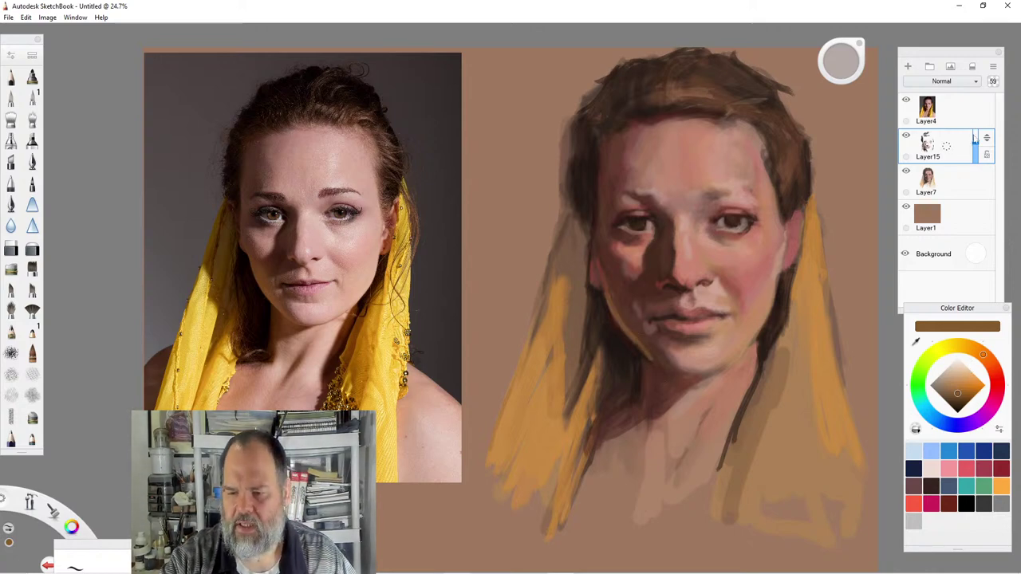
Add a new layer at 30 opacity and glaze golden brown over the shaded jaw, mouth and nose.
key(ctrl+shift+n)
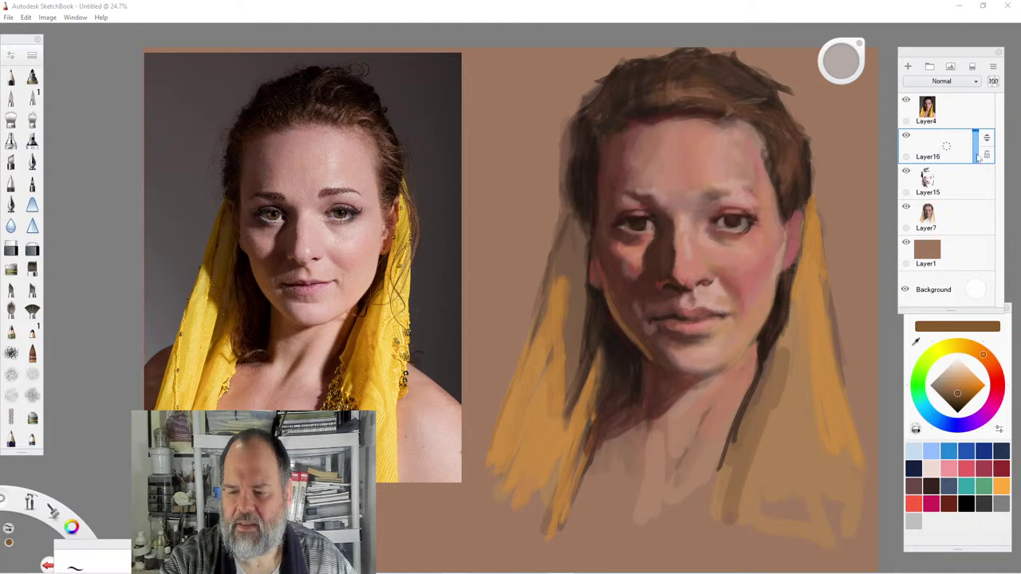
drag(841, 61, 830, 61)
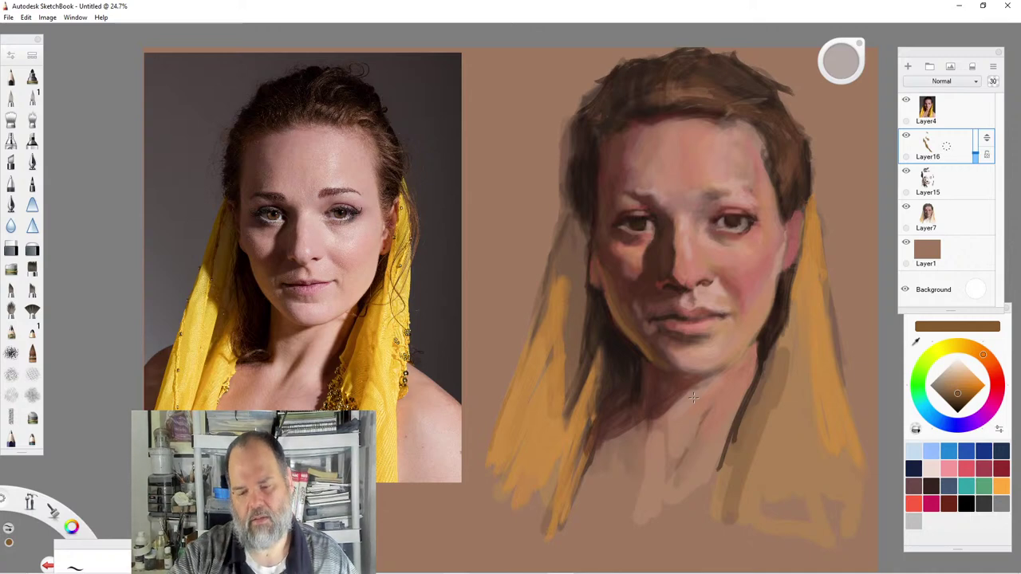
click(683, 326)
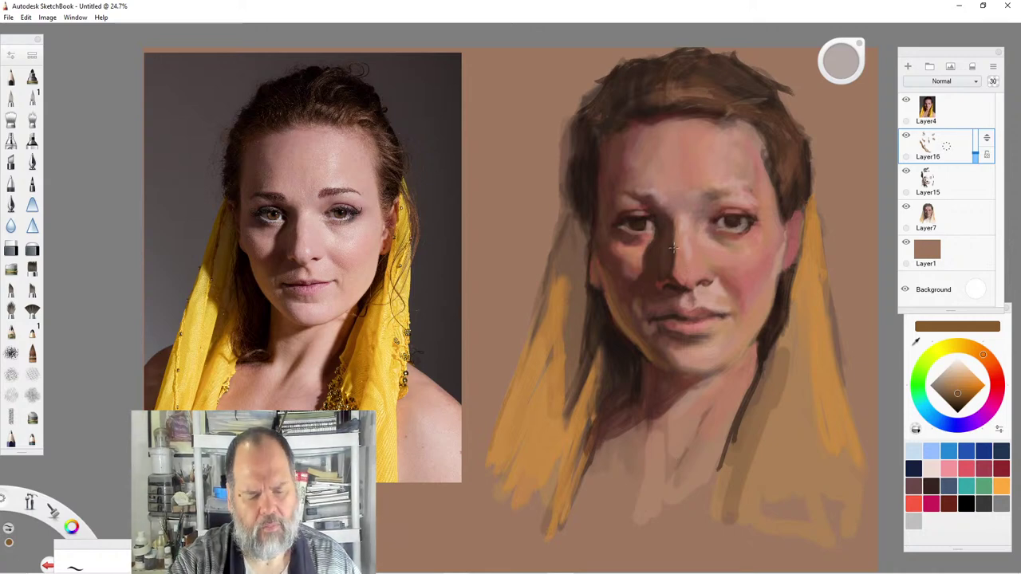
Strengthen the shadow beside the nose bridge and the eye accents with dark brown and near-black.
click(958, 405)
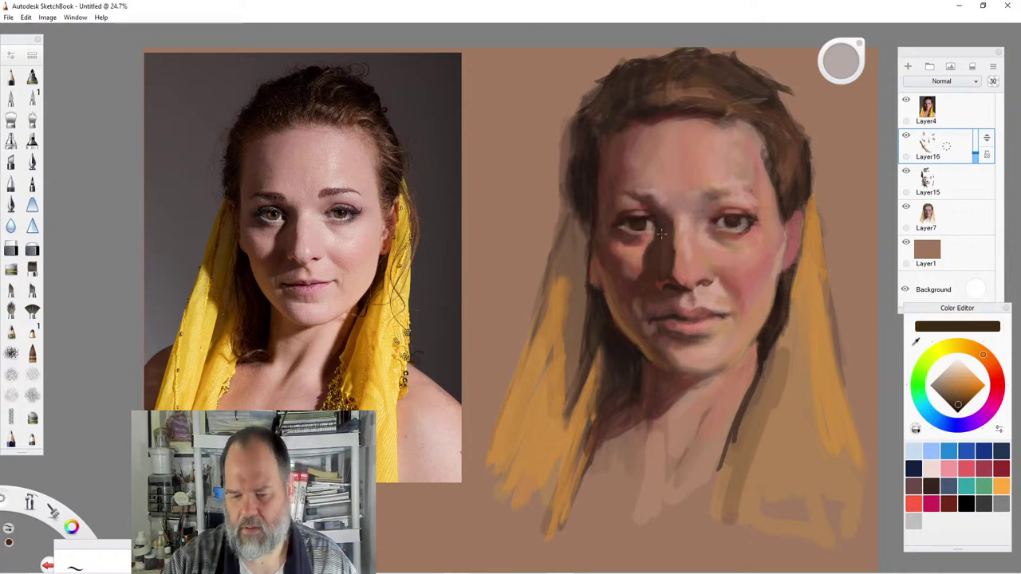
click(996, 377)
drag(959, 407, 953, 408)
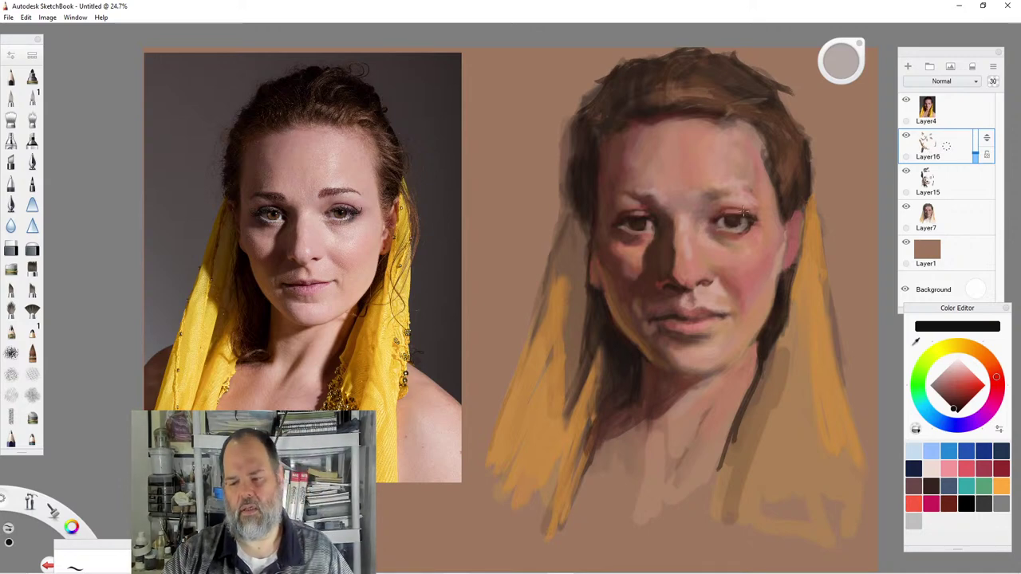
Lighten the forehead and the skin around the lit brow with pale pink and dusty pink, adjusting the brush size.
click(957, 367)
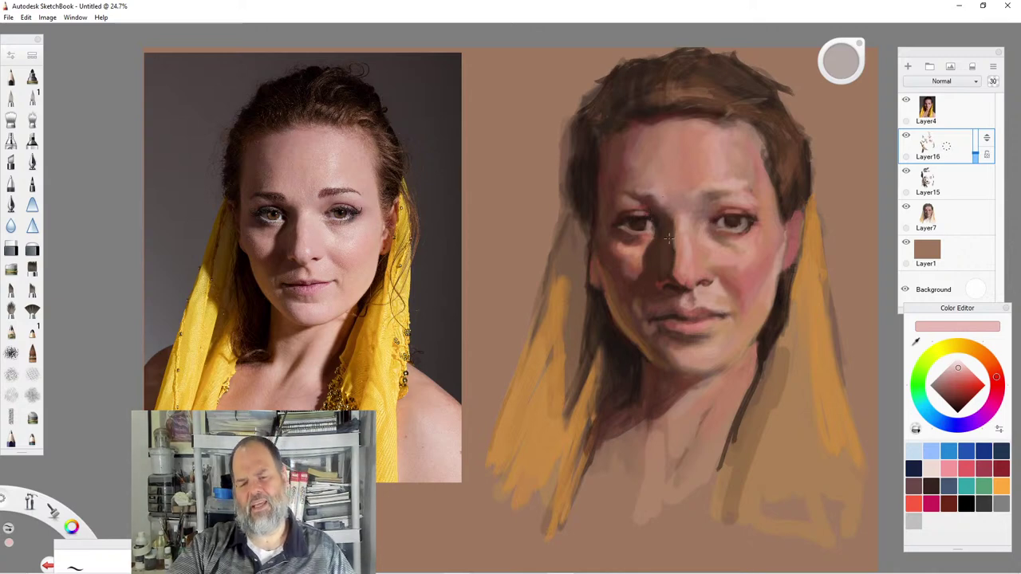
click(955, 374)
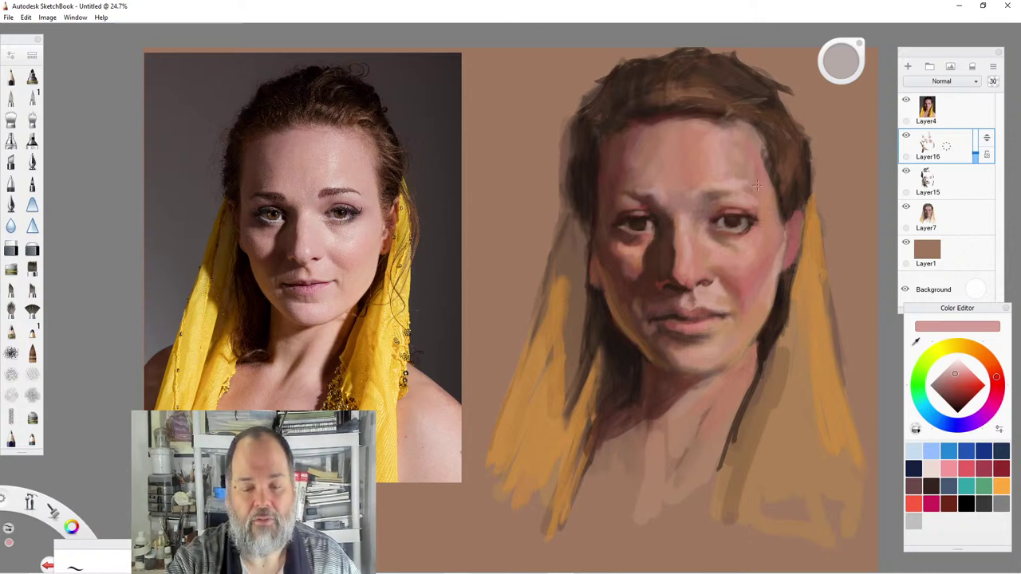
drag(845, 58, 846, 55)
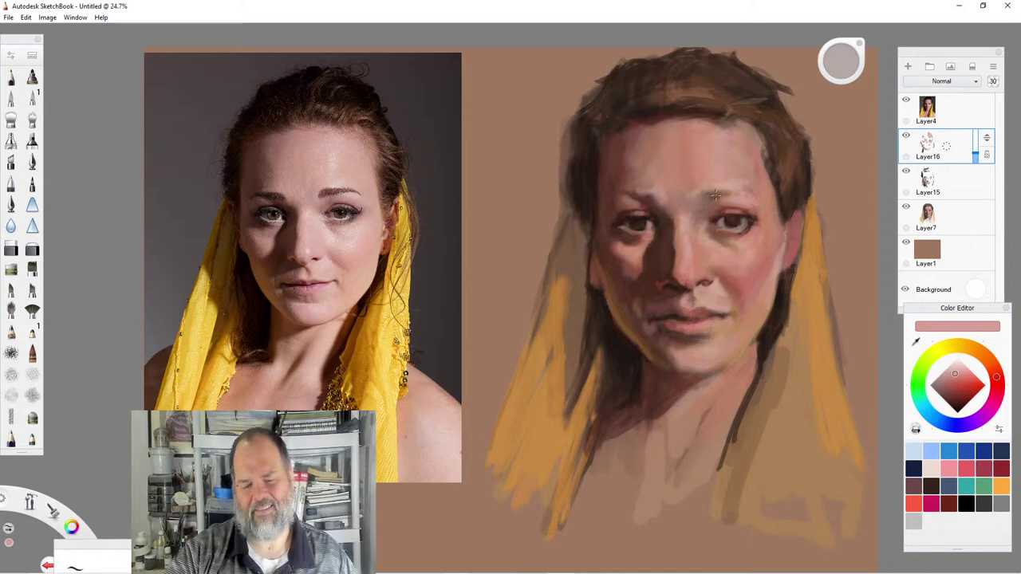
Model the neck with peach and reddish-brown tones, and darken the hairline with dark mauve-brown.
click(950, 396)
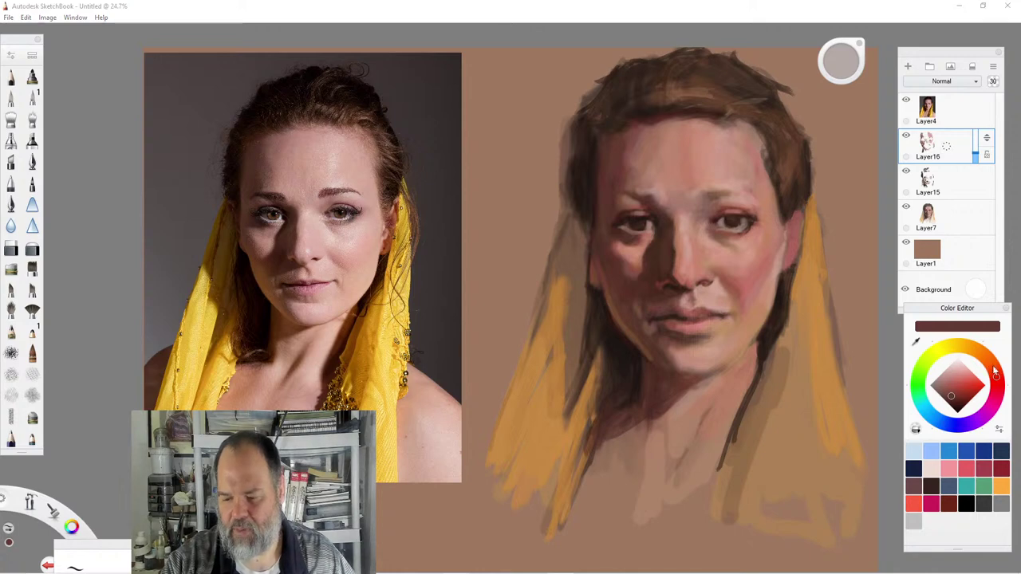
click(992, 366)
click(957, 372)
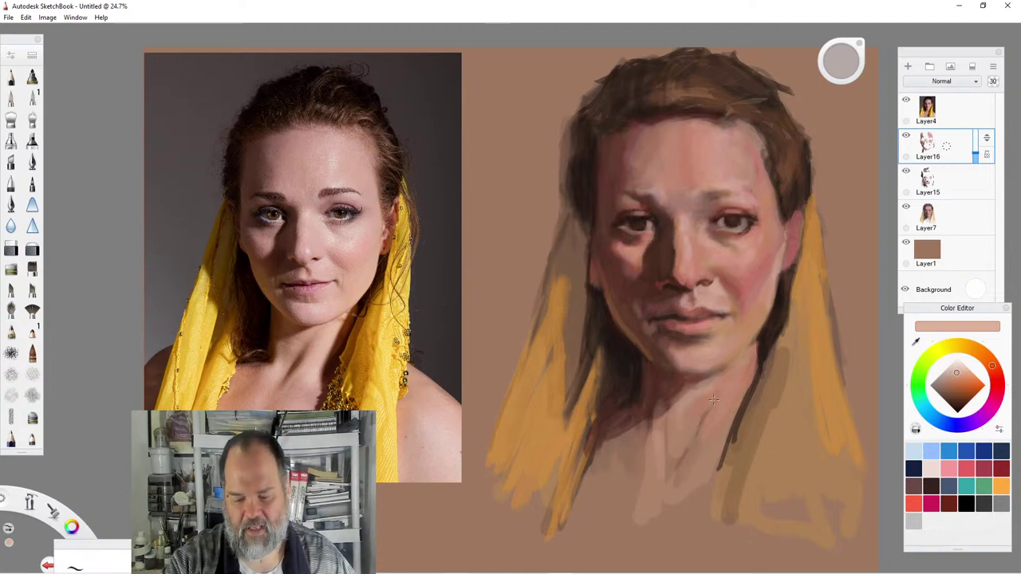
click(956, 394)
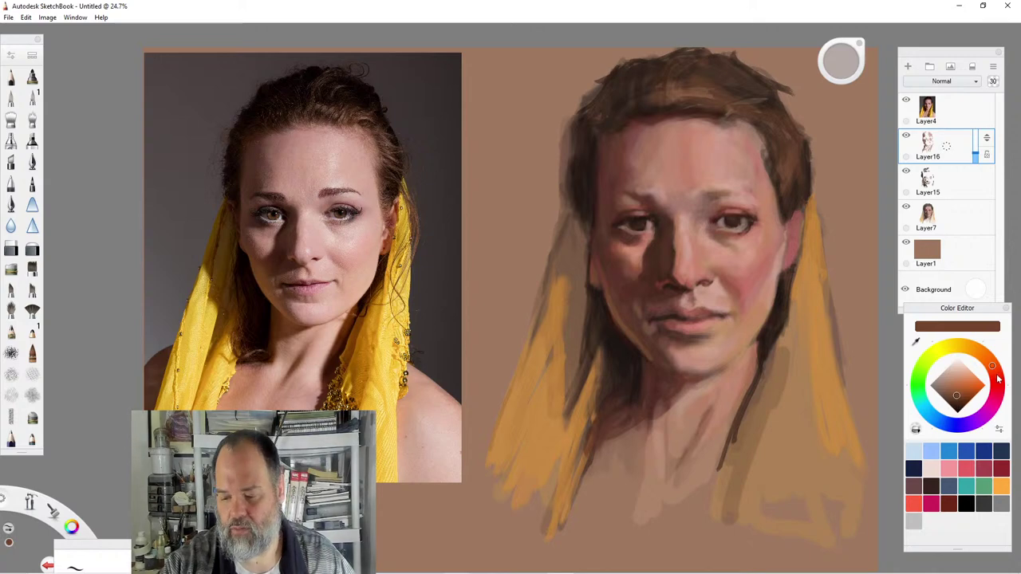
drag(946, 410, 951, 399)
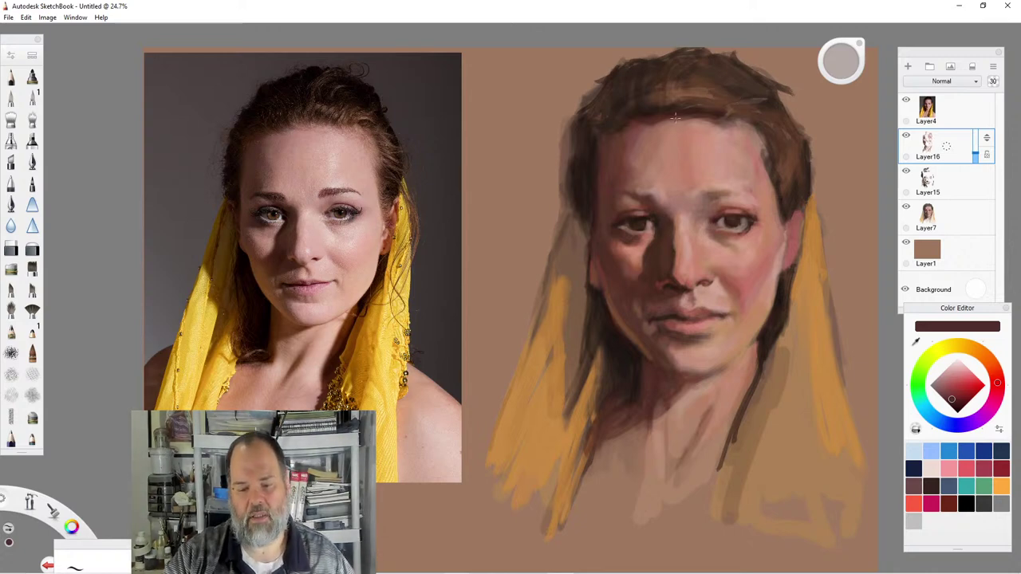
Warm the lower lip with rose red, and deepen the shadow-side face and under-chin area with dark red, maroon and near-black.
click(957, 379)
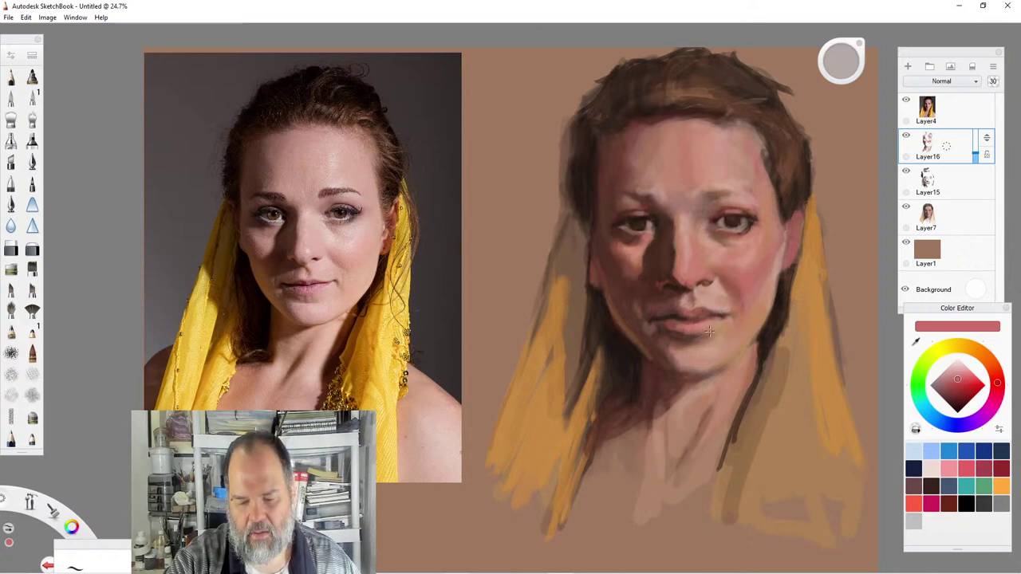
click(958, 395)
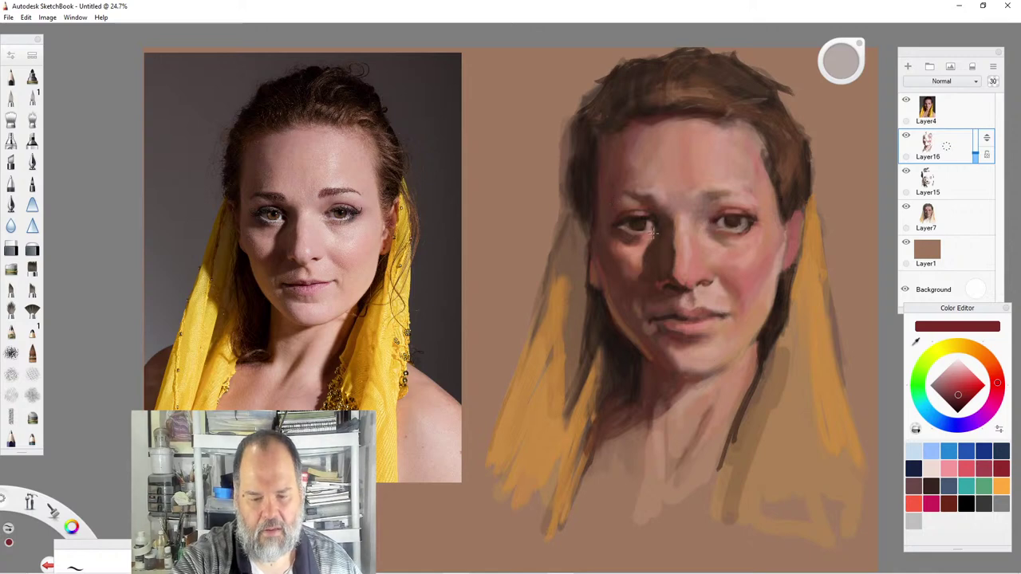
click(954, 402)
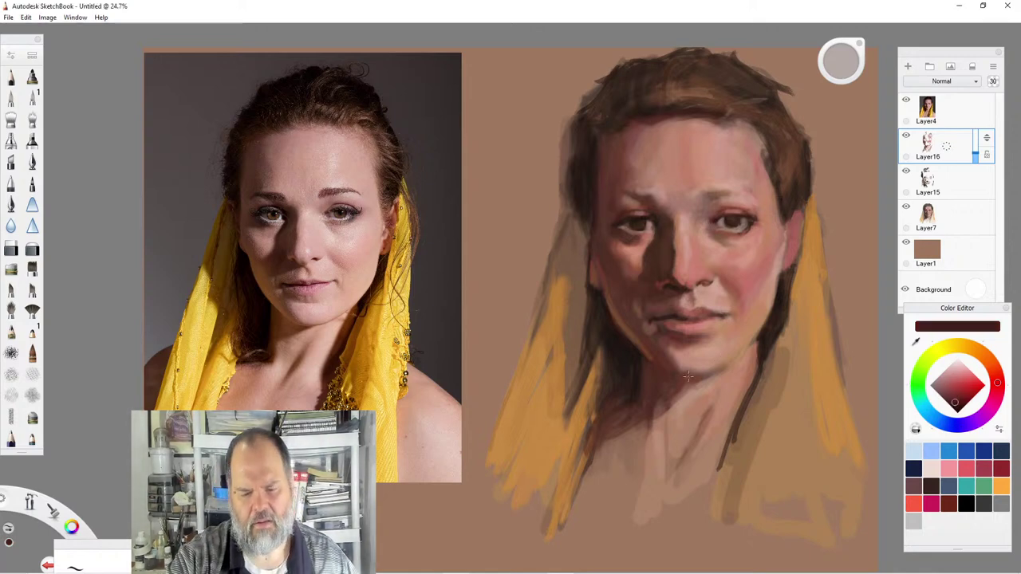
click(953, 409)
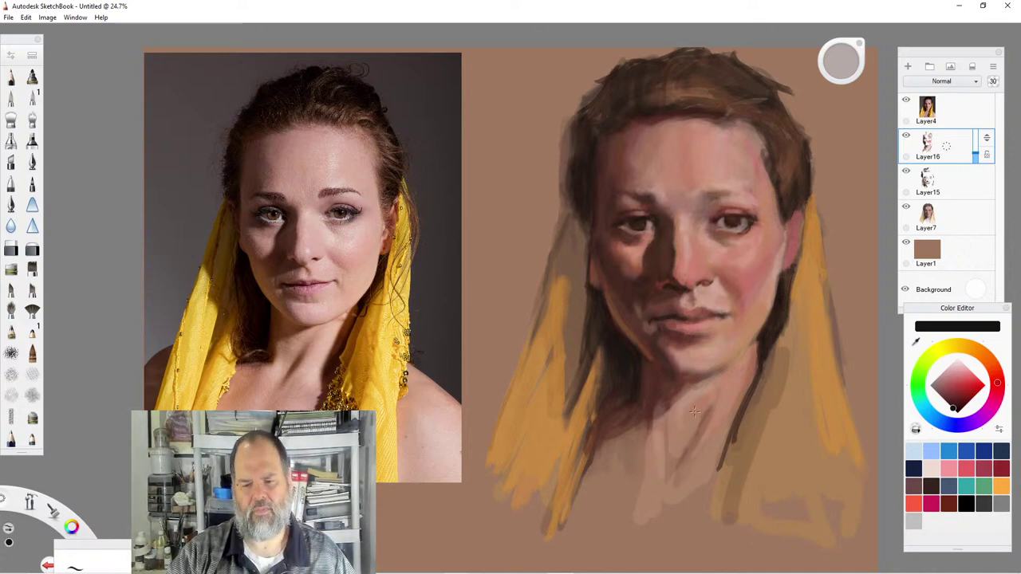
Switch to a finer brush, merge the two semi-transparent layers into the portrait layer, and add a new layer above it.
click(11, 96)
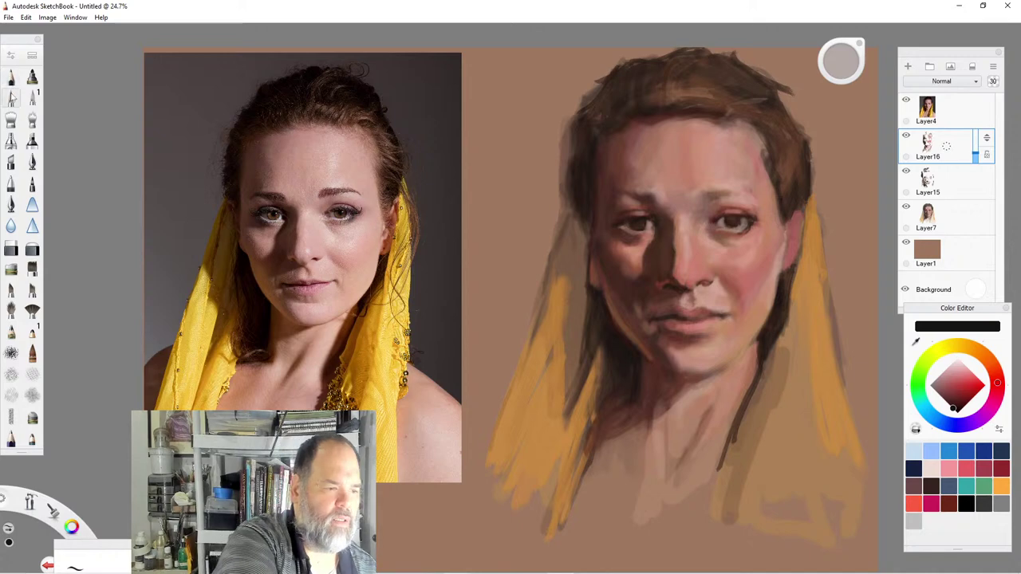
drag(836, 63, 844, 62)
click(33, 96)
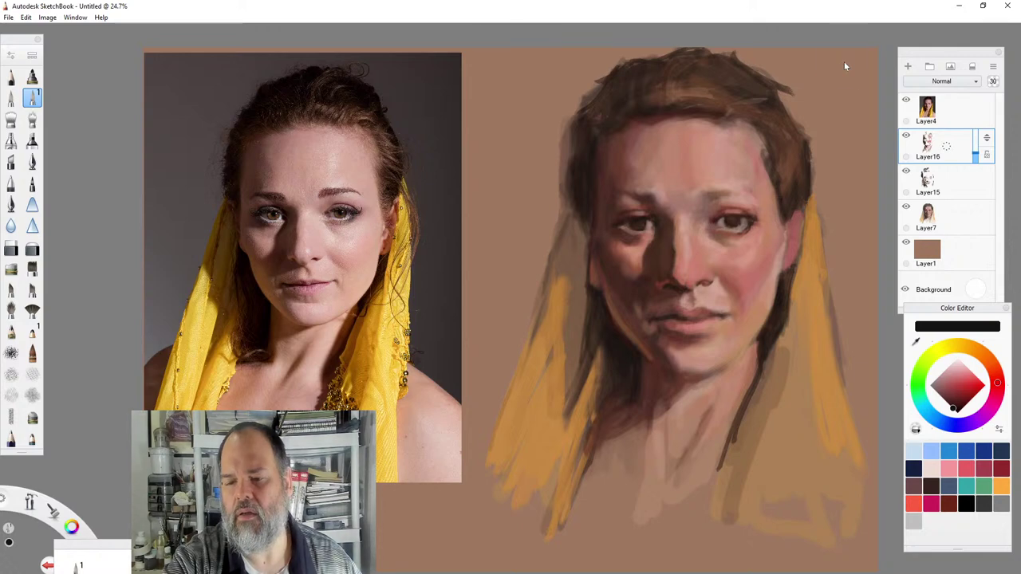
key(ctrl+s)
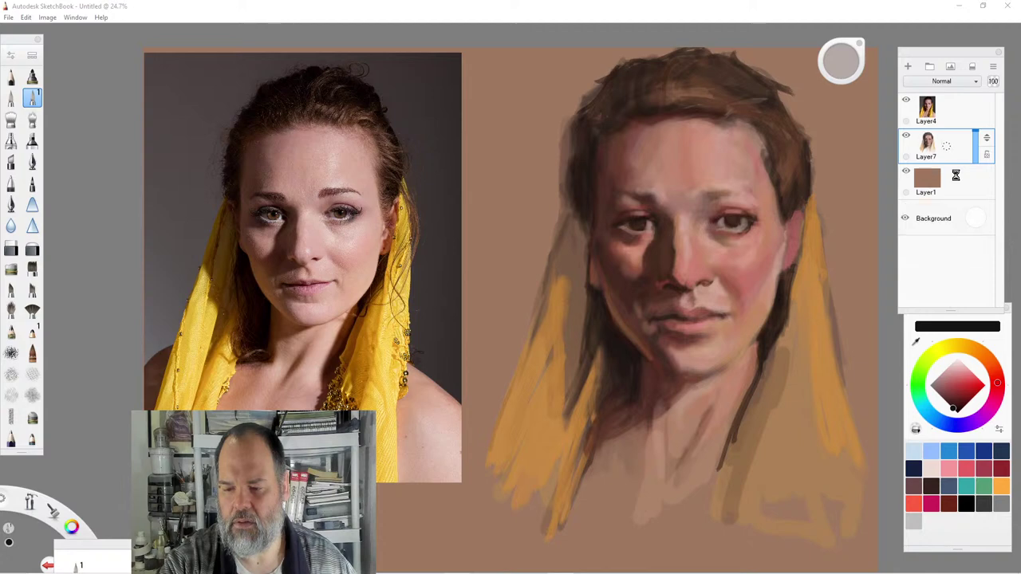
drag(952, 153, 948, 112)
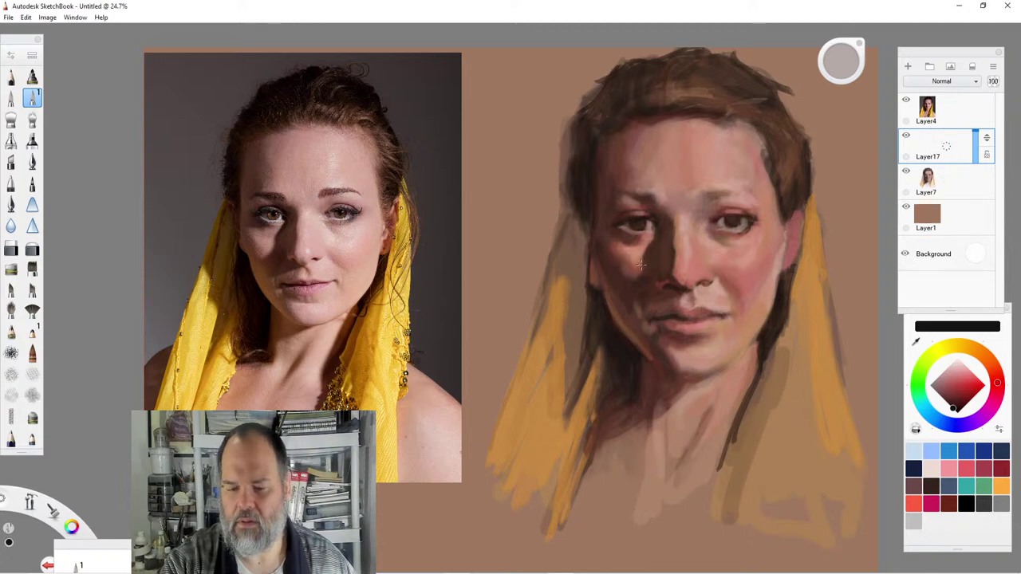
Line the eyelids, eye crease and nostrils with fine near-black and dark maroon strokes, and soften the marks with a broader brush.
click(634, 222)
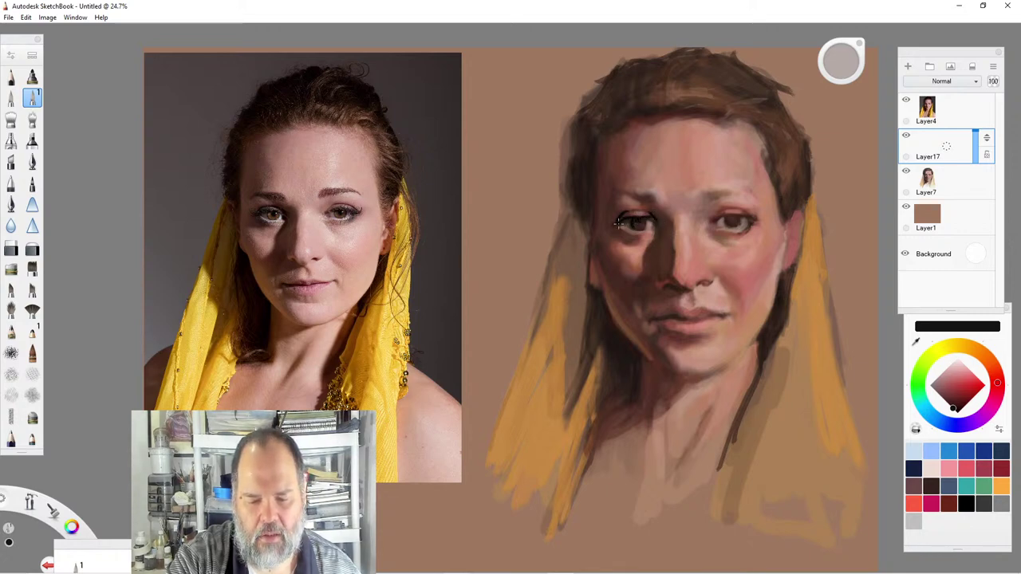
drag(628, 222, 617, 225)
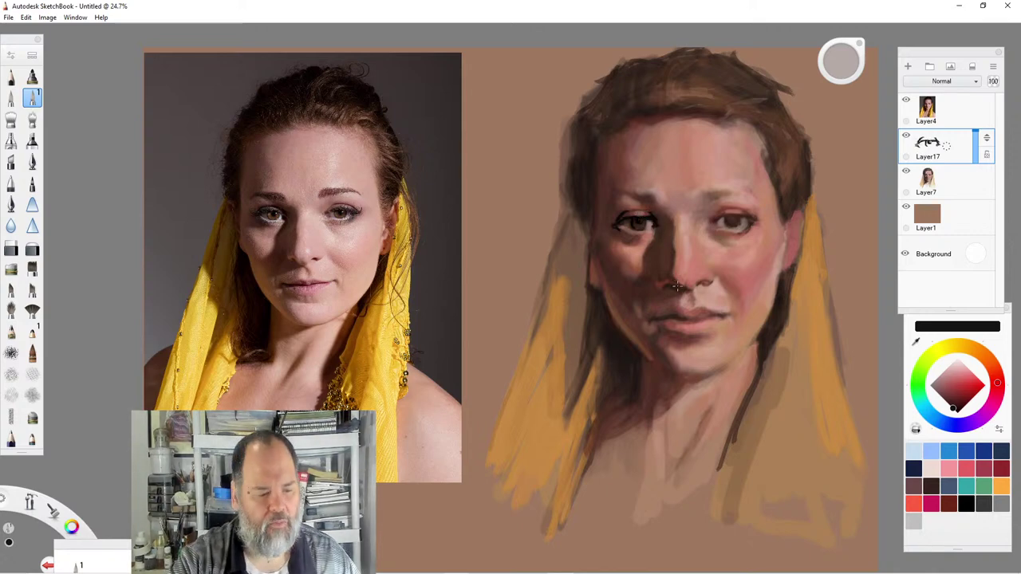
click(957, 404)
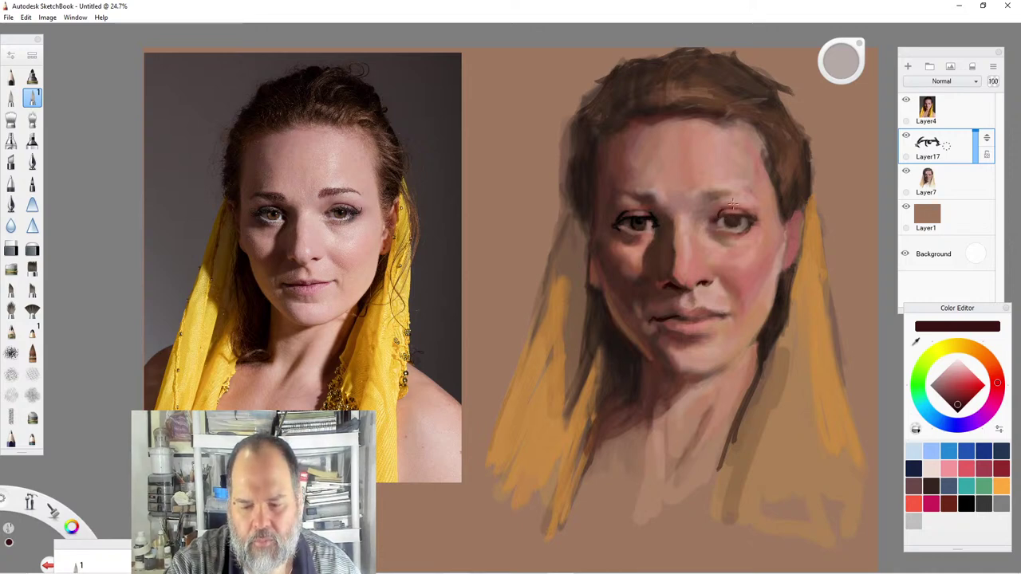
drag(719, 209, 762, 217)
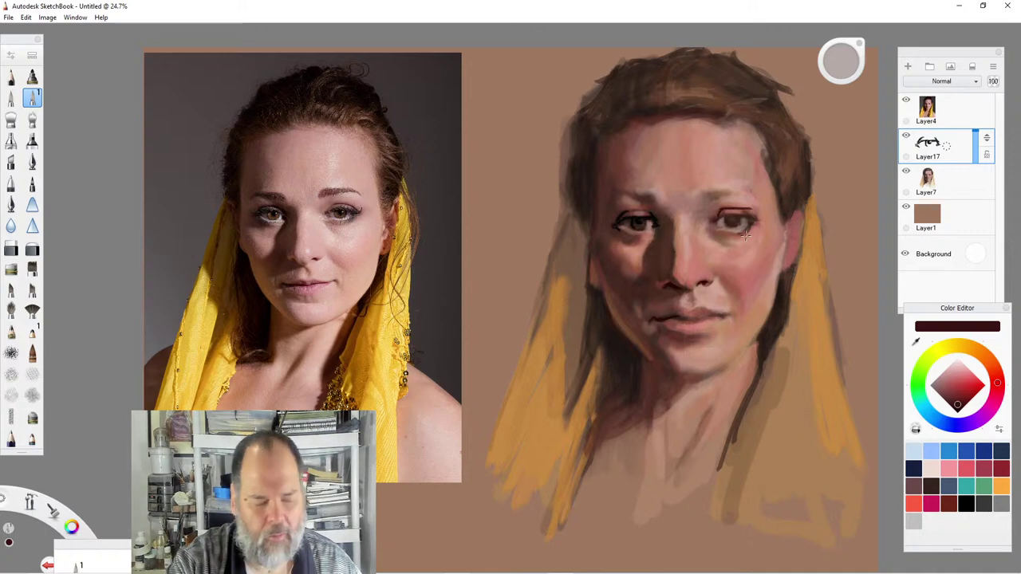
click(11, 118)
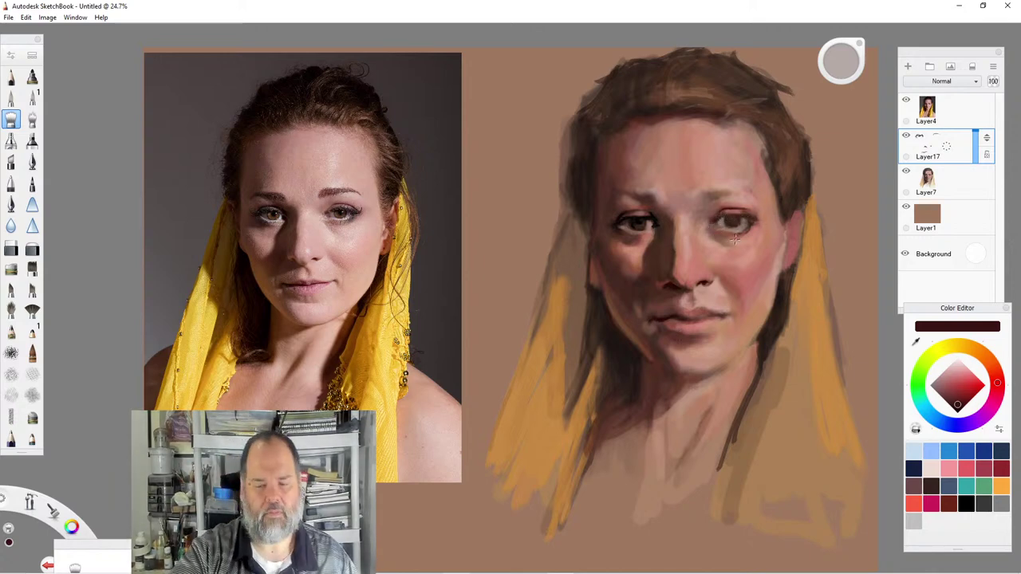
click(32, 98)
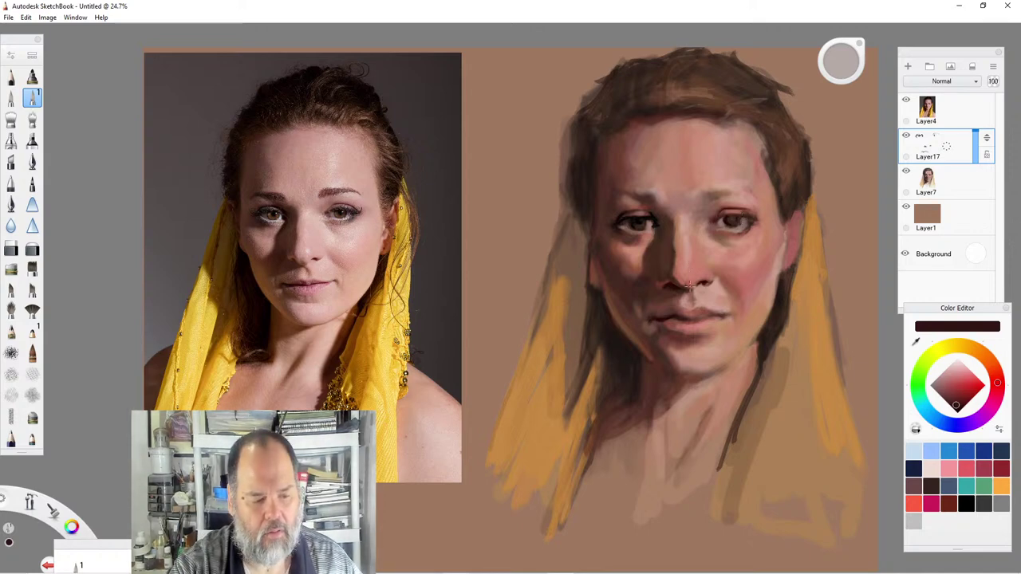
Set PaintBrush 1 to 57% opacity, and darken the shadow-side eyebrow and nose shadow with dark maroon.
drag(843, 63, 845, 60)
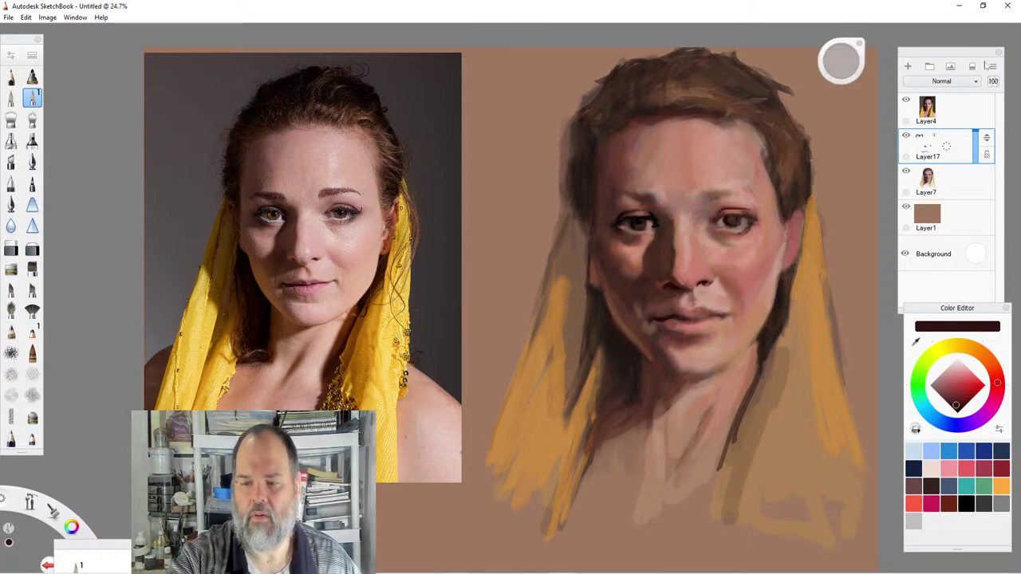
click(13, 52)
click(832, 278)
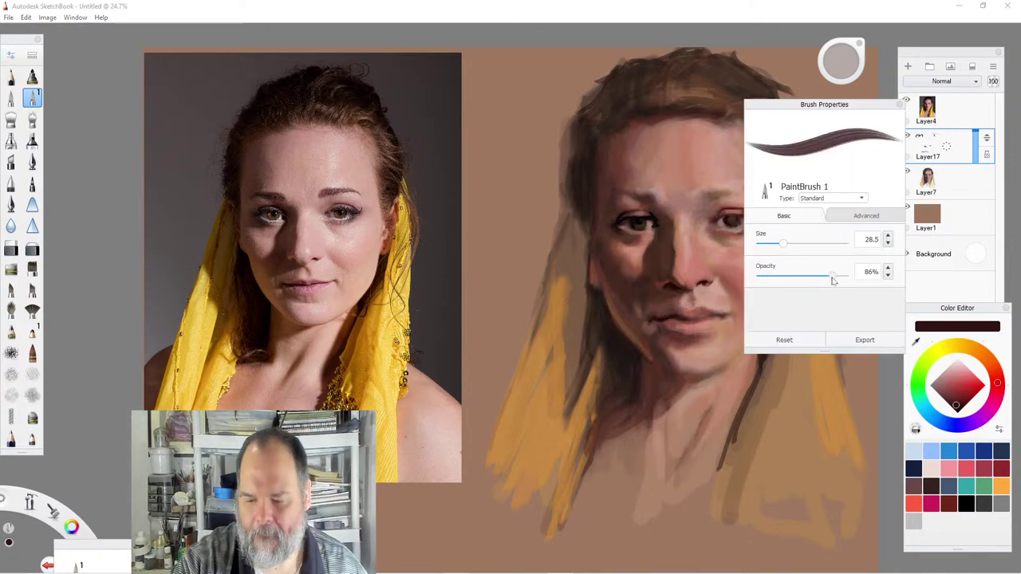
drag(832, 278, 808, 278)
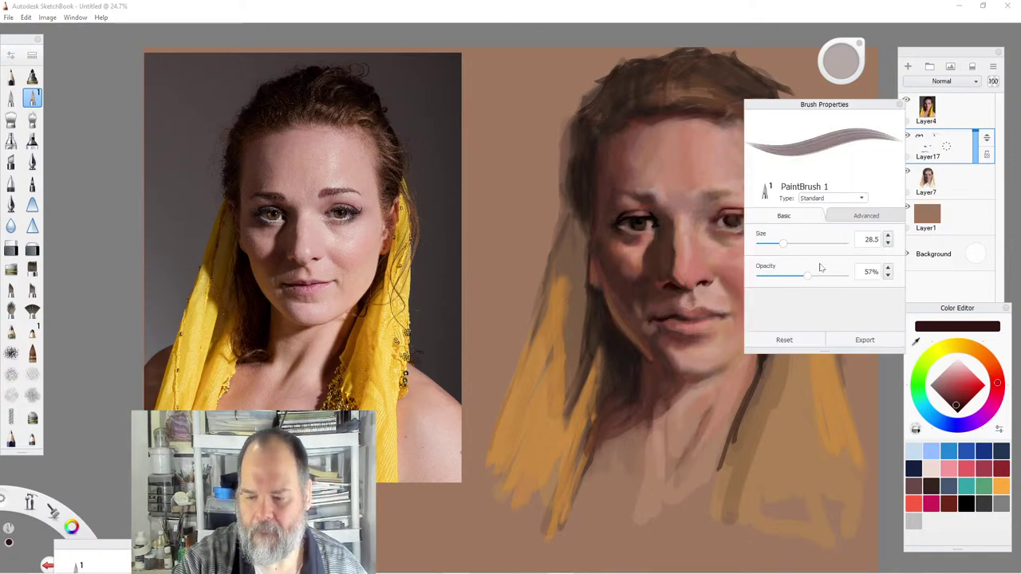
click(900, 104)
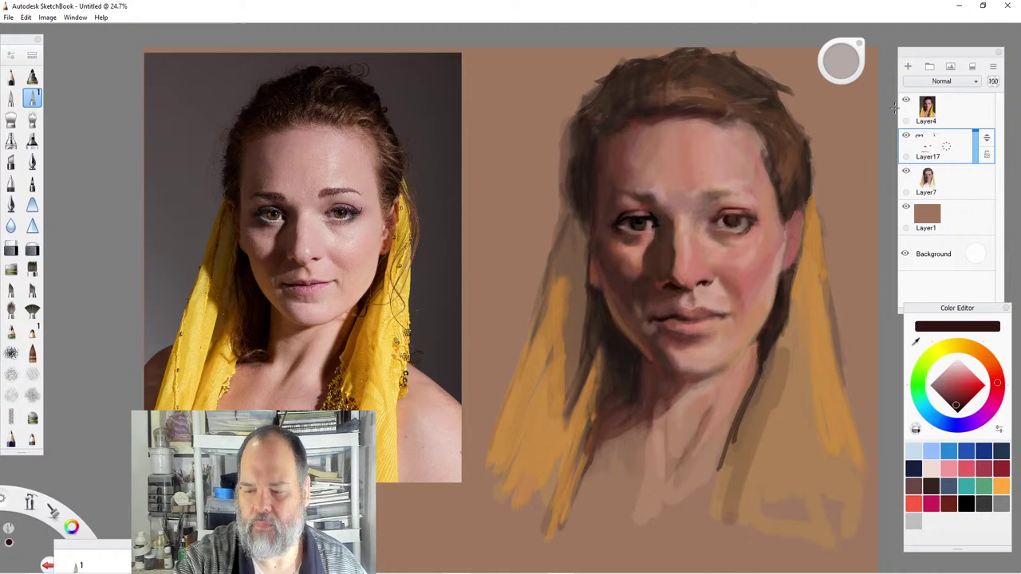
click(997, 373)
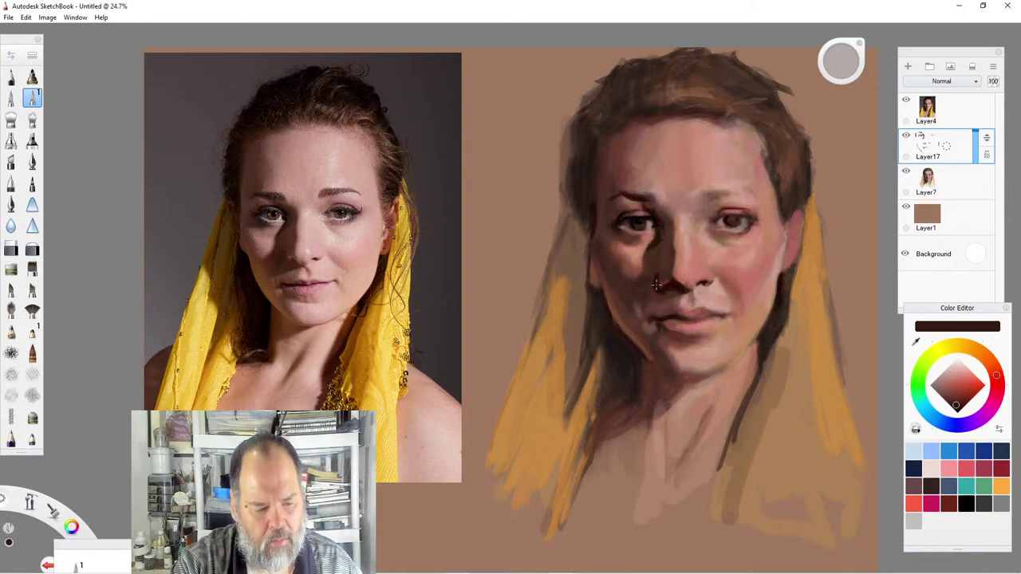
Switch to the Do-It-Yourself Brush from Set 03 and set the colour to a medium reddish brown.
click(31, 119)
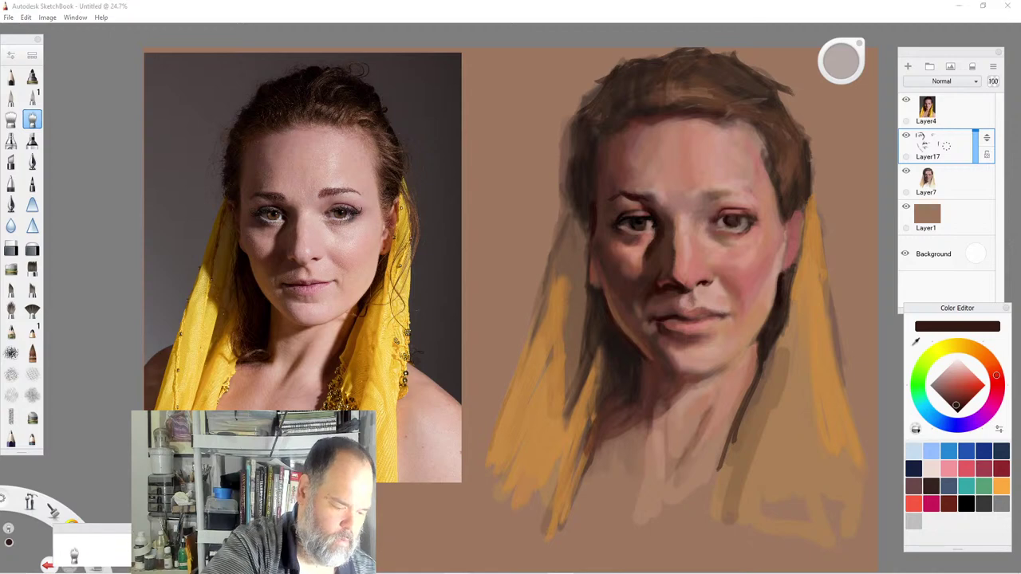
click(73, 556)
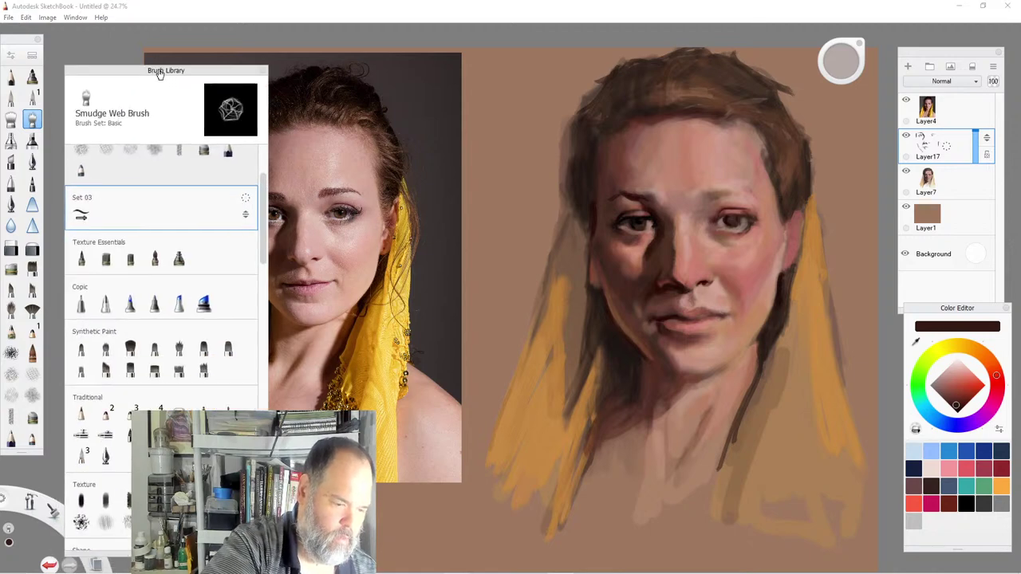
click(79, 214)
drag(174, 73, 149, 480)
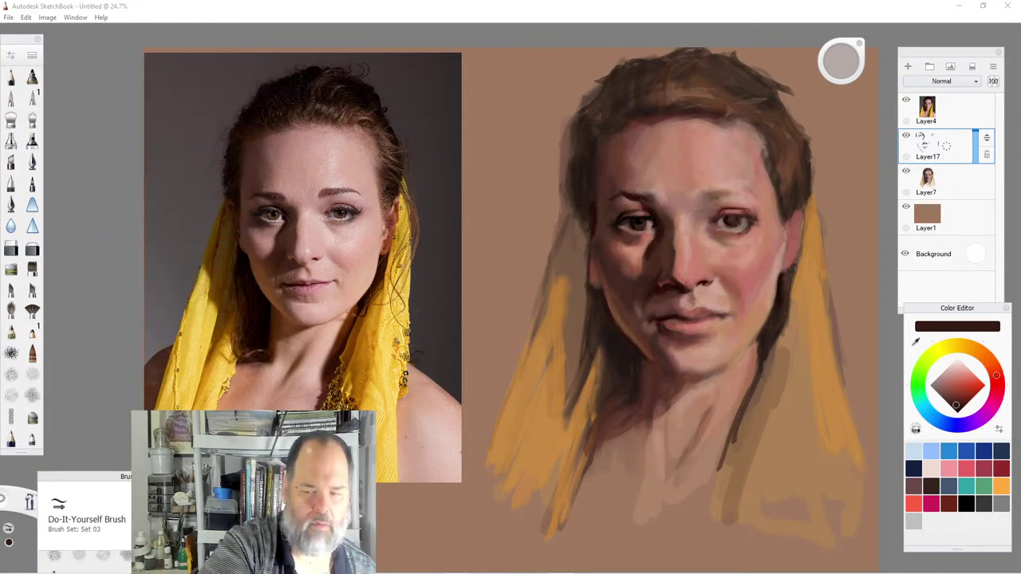
click(992, 367)
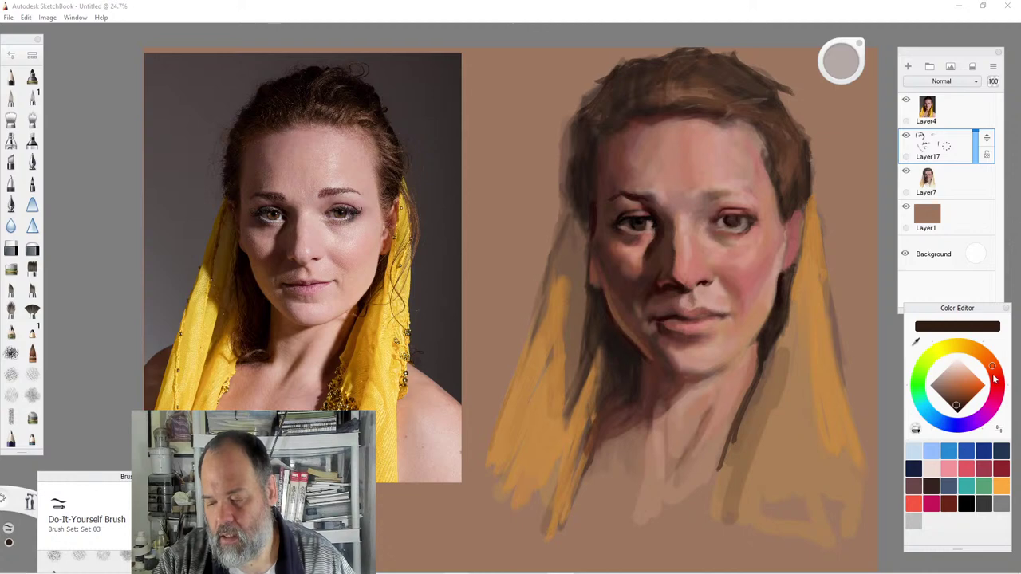
click(952, 397)
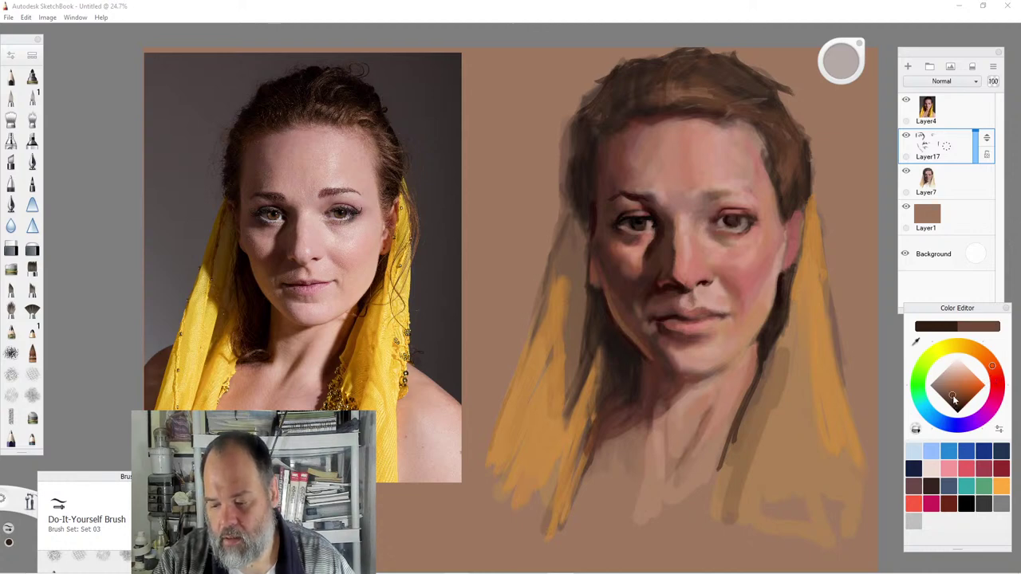
drag(632, 224, 643, 225)
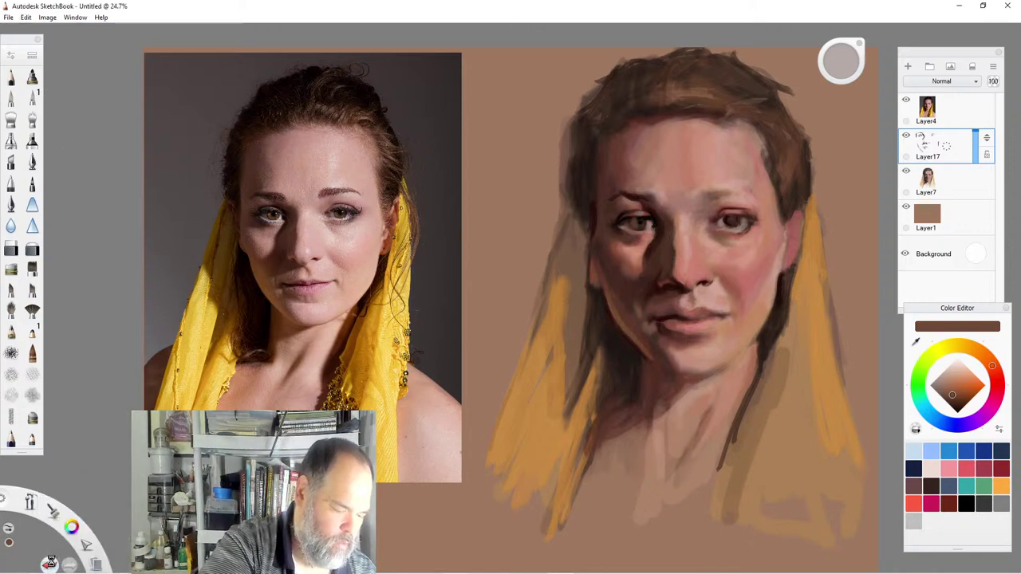
click(51, 566)
click(50, 565)
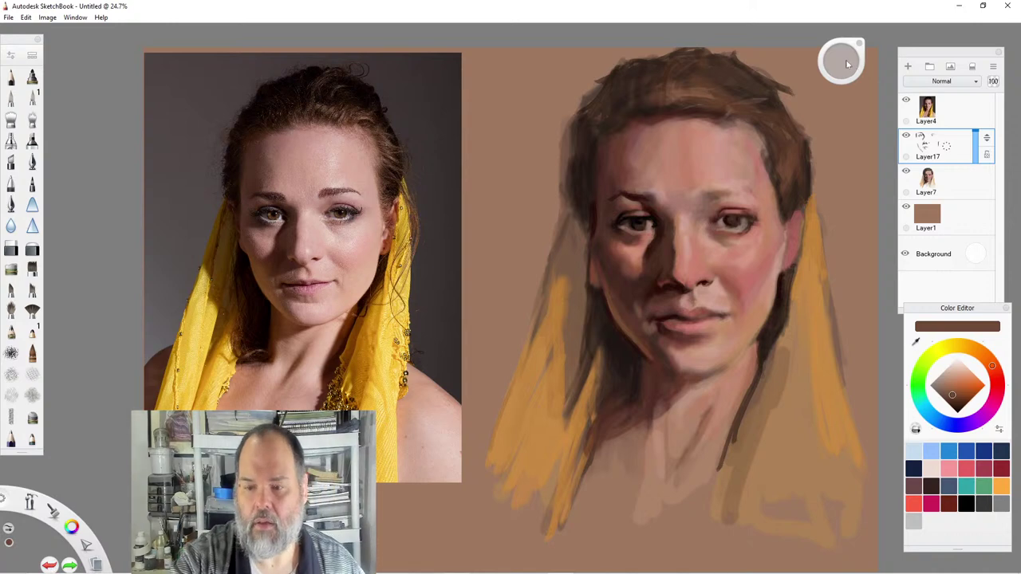
Adjust the brush size and paint the irises of both eyes with the reddish brown.
drag(843, 59, 844, 58)
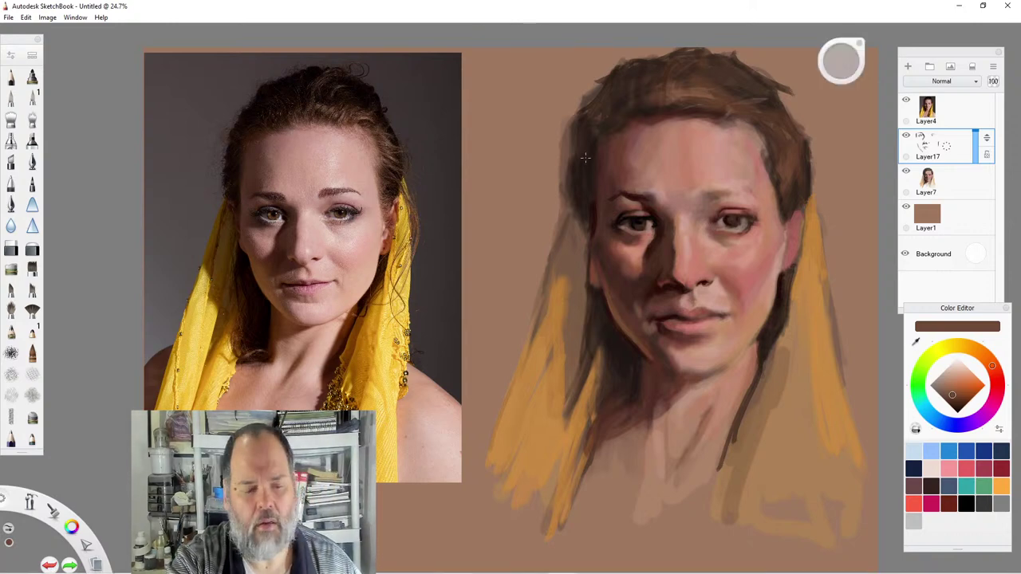
drag(632, 224, 638, 225)
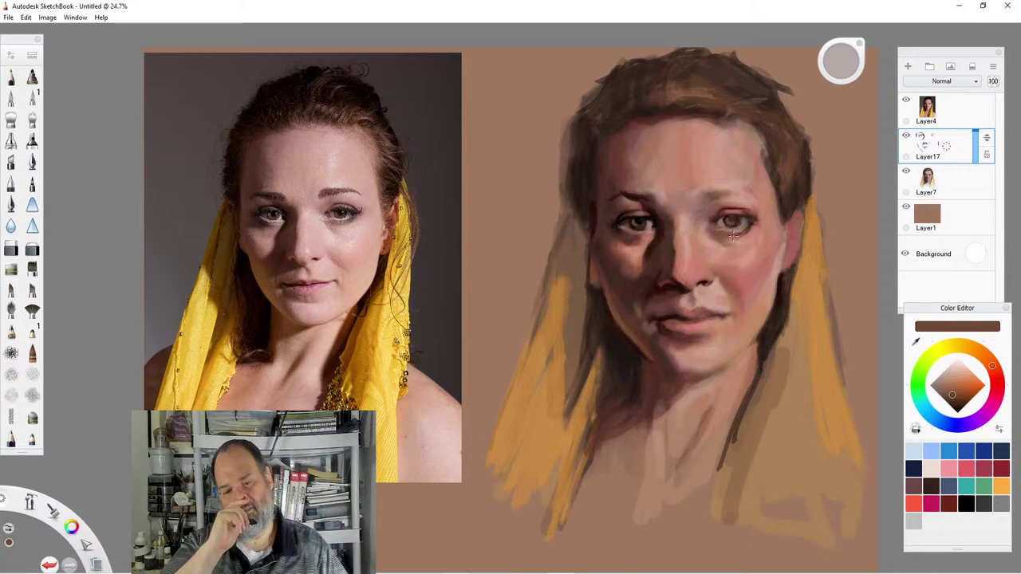
Define the pupils, jawline, neck edge and shadow-side hair contour with thin black strokes.
drag(948, 393, 957, 412)
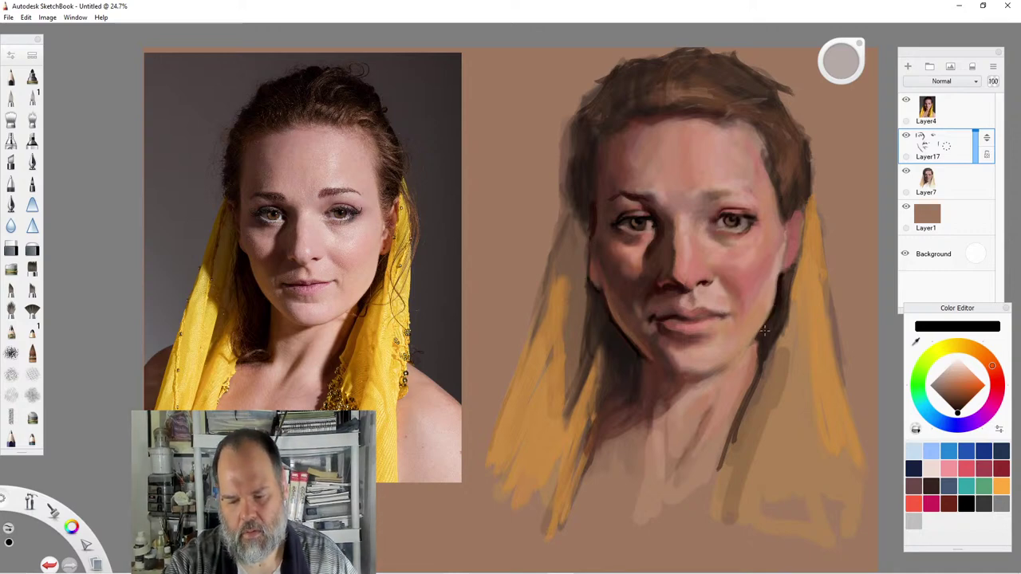
drag(761, 338, 760, 347)
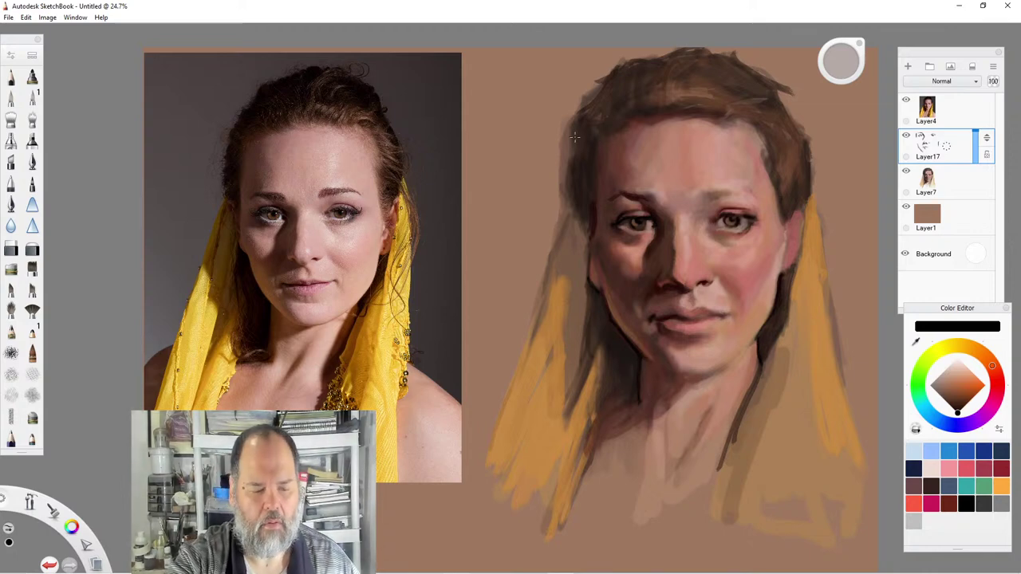
drag(571, 120, 567, 179)
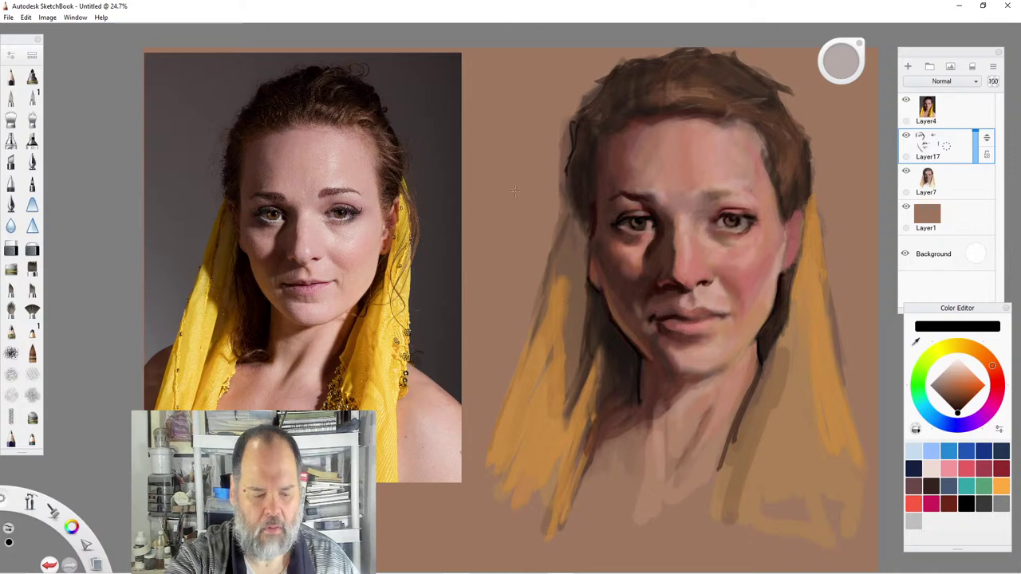
Darken the shadow-side hair with broader black strokes, from the crown and temple down to the hair beside the neck.
drag(832, 57, 859, 59)
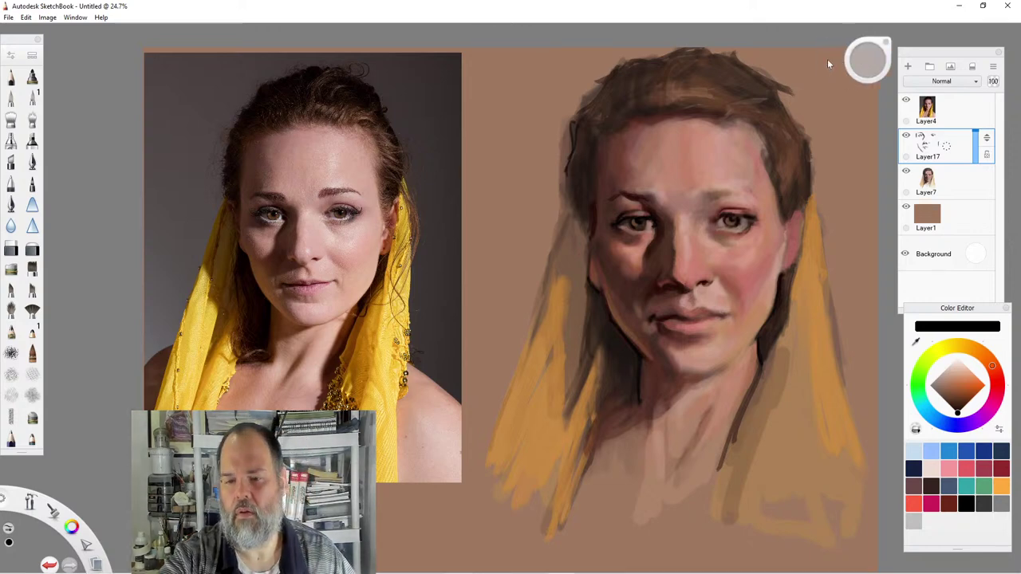
drag(809, 145, 807, 142)
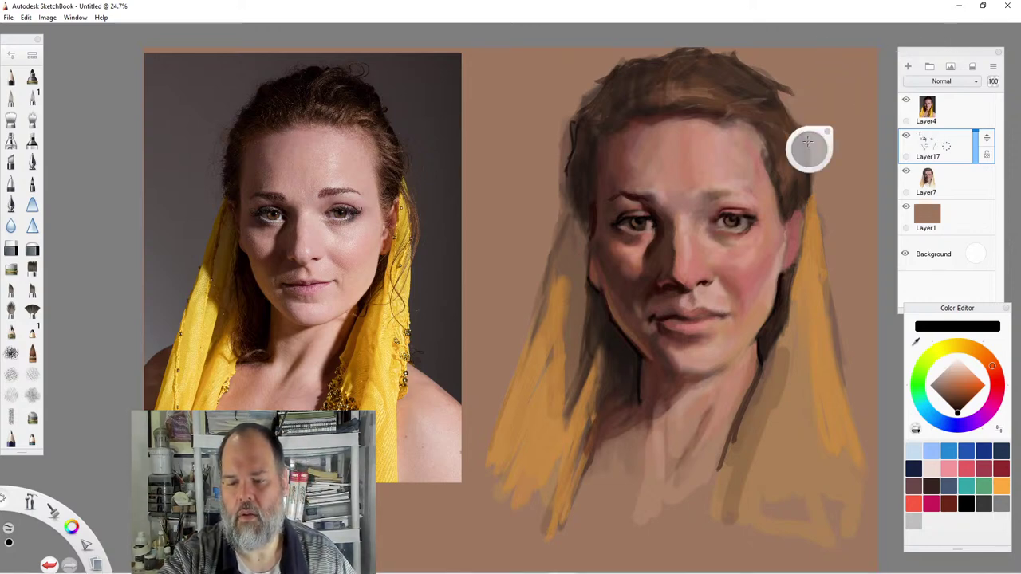
mouse_move(576, 126)
mouse_down()
mouse_move(577, 206)
mouse_move(583, 154)
mouse_up()
mouse_move(589, 118)
mouse_down()
mouse_move(641, 59)
mouse_move(616, 97)
mouse_up()
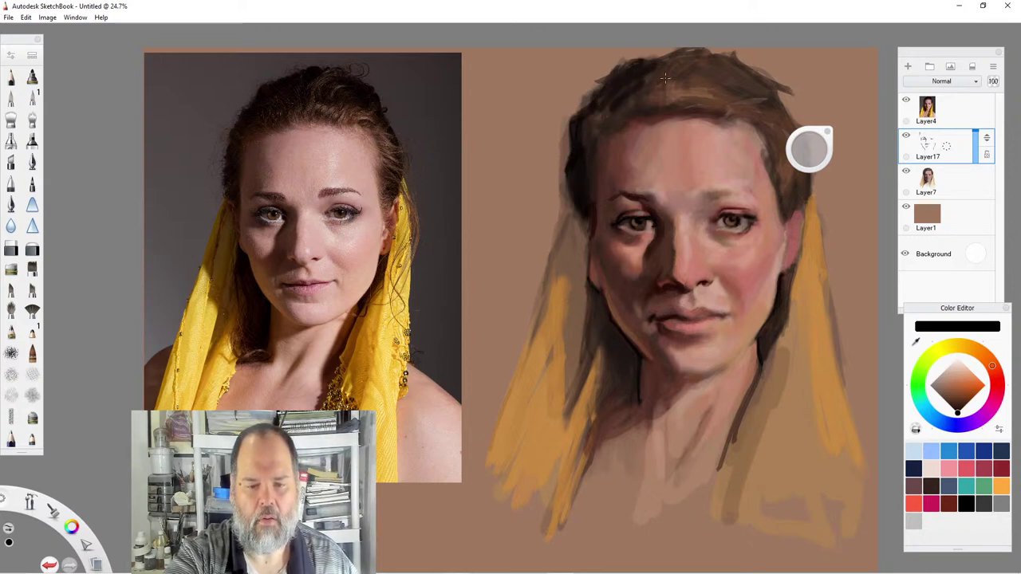
drag(684, 52, 654, 67)
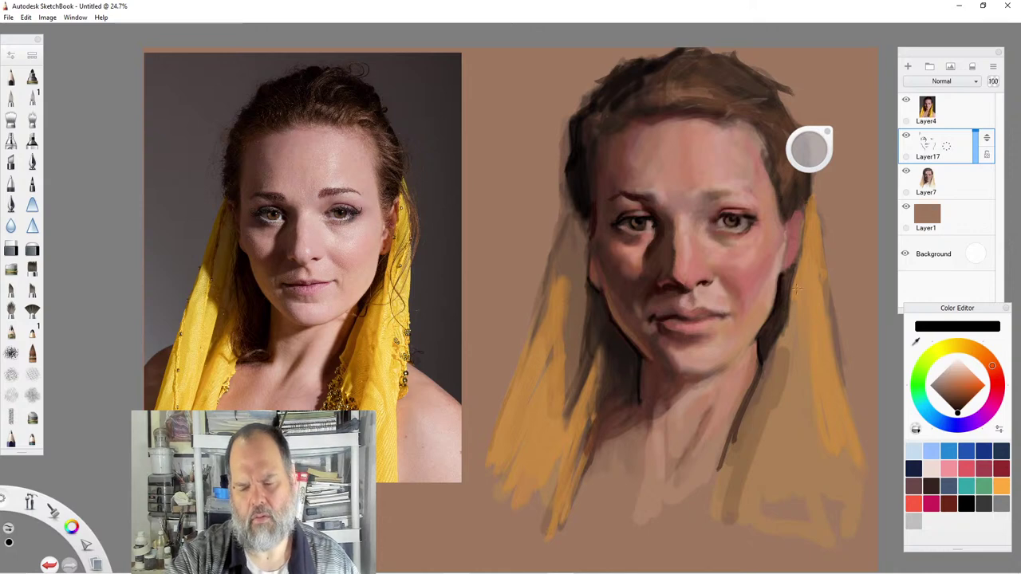
mouse_move(605, 314)
mouse_down()
mouse_move(622, 371)
mouse_move(618, 342)
mouse_move(634, 378)
mouse_up()
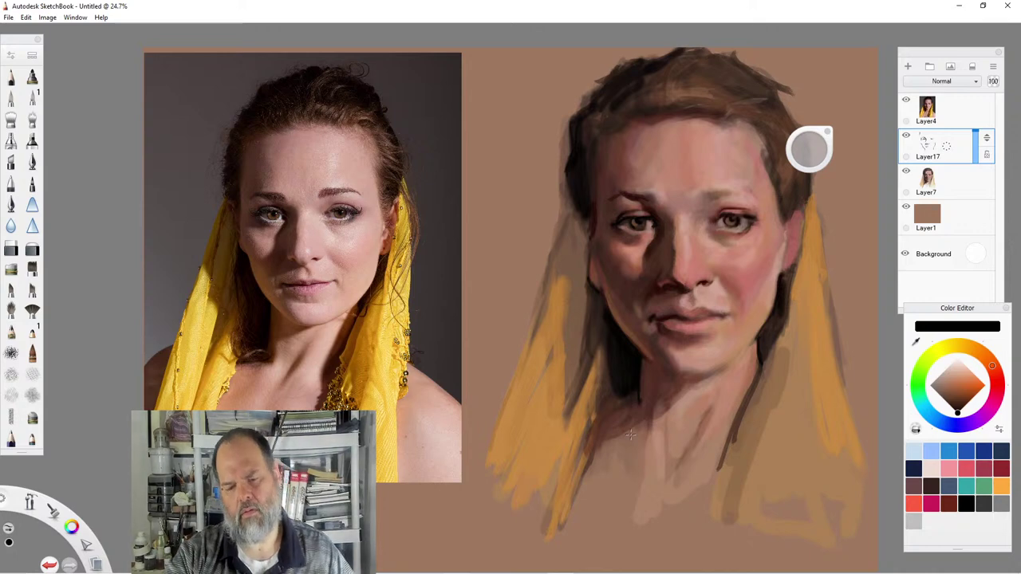
Switch back to PaintBrush 1 and deepen the lips with muted rose red.
drag(827, 162, 867, 140)
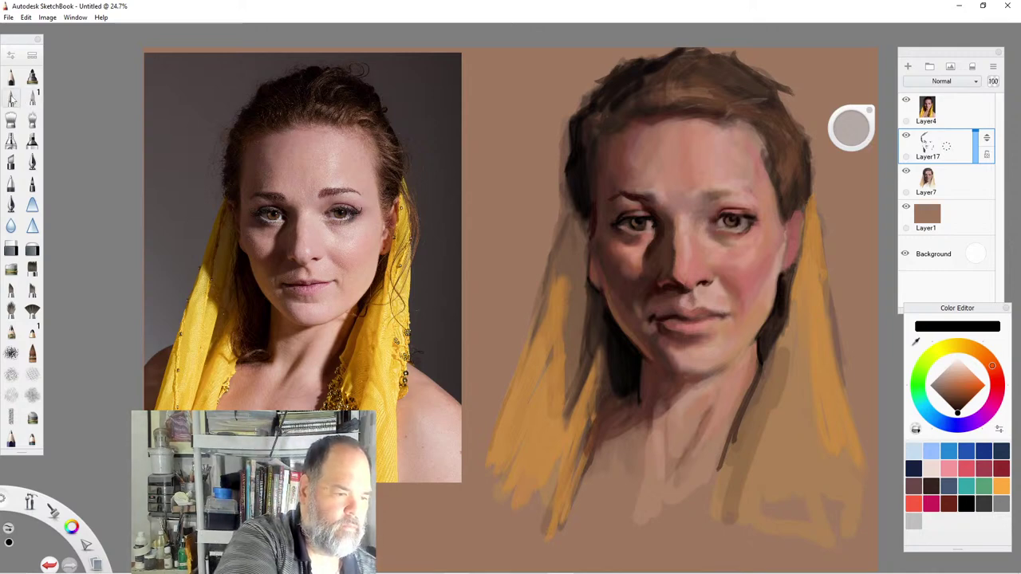
click(32, 97)
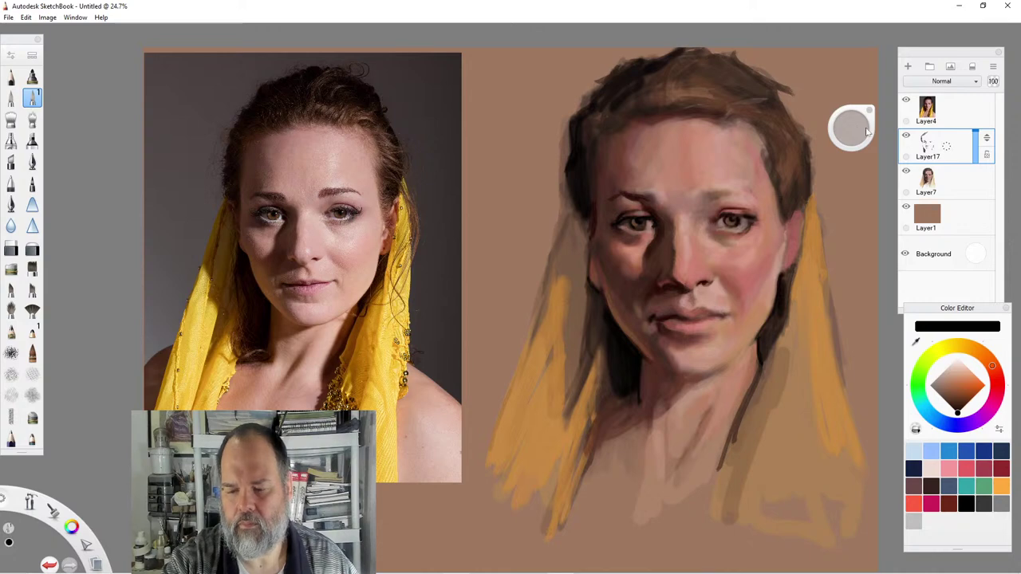
drag(864, 130, 856, 125)
drag(996, 374, 993, 382)
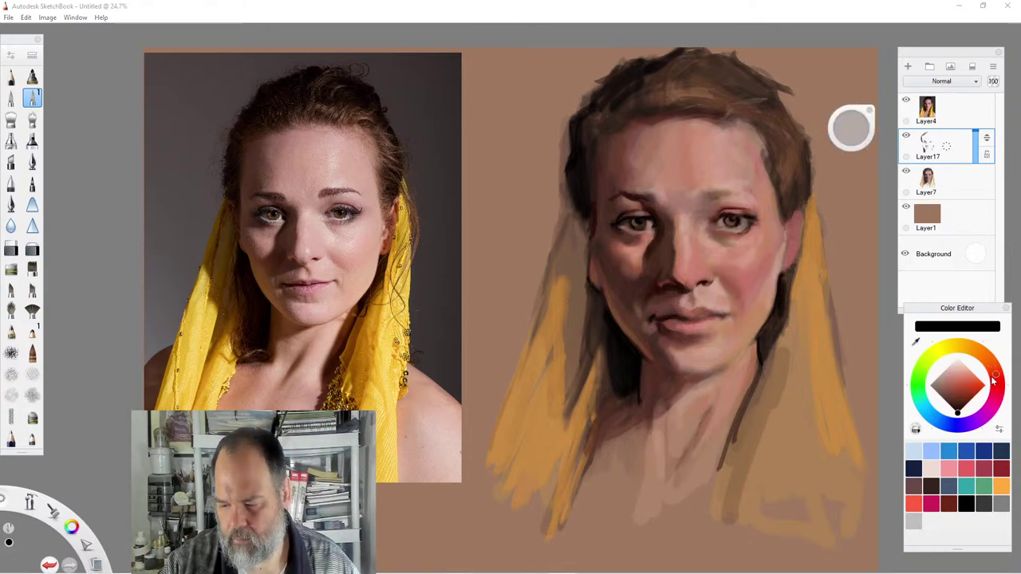
click(997, 381)
click(961, 374)
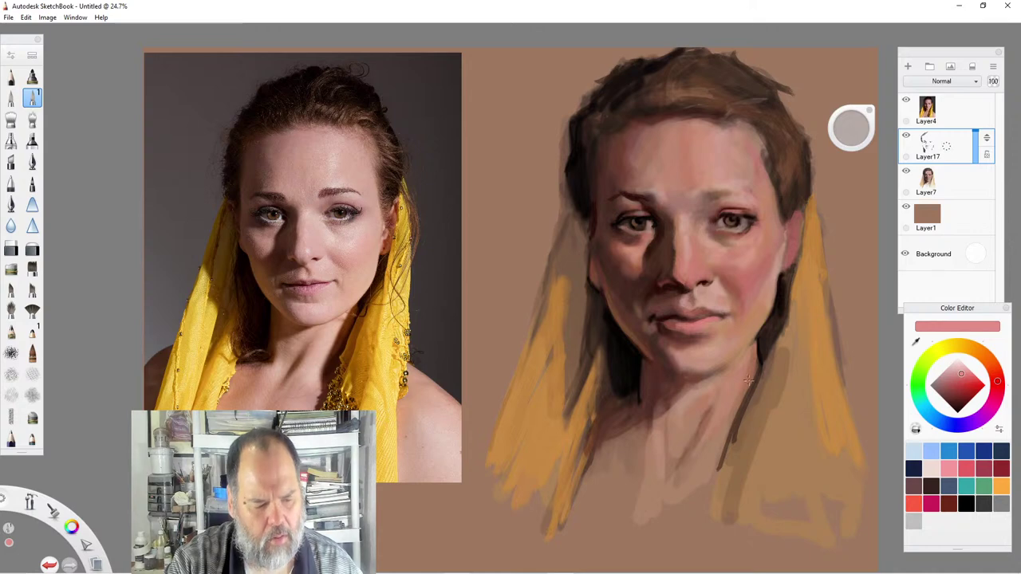
click(951, 386)
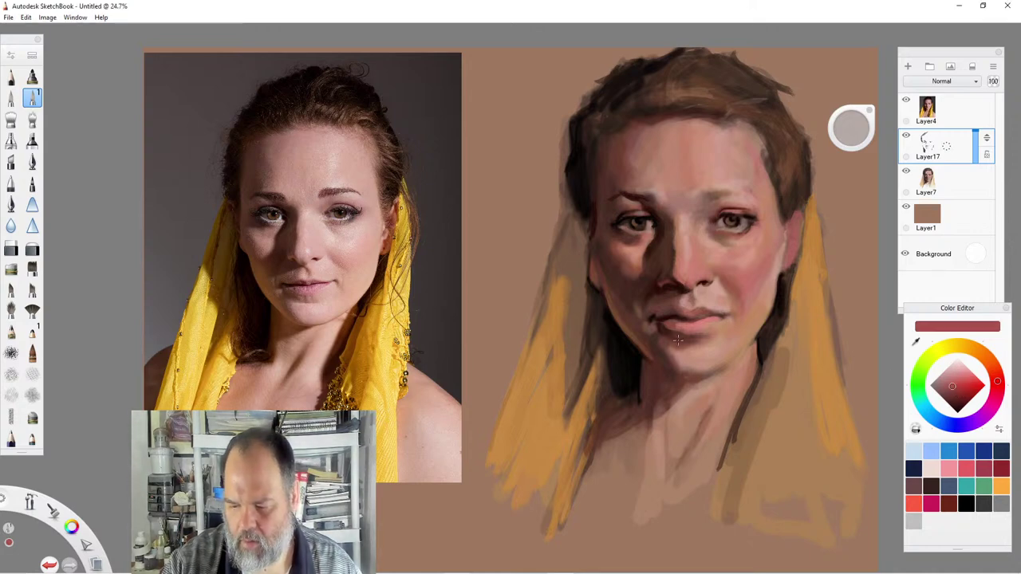
drag(672, 324, 700, 335)
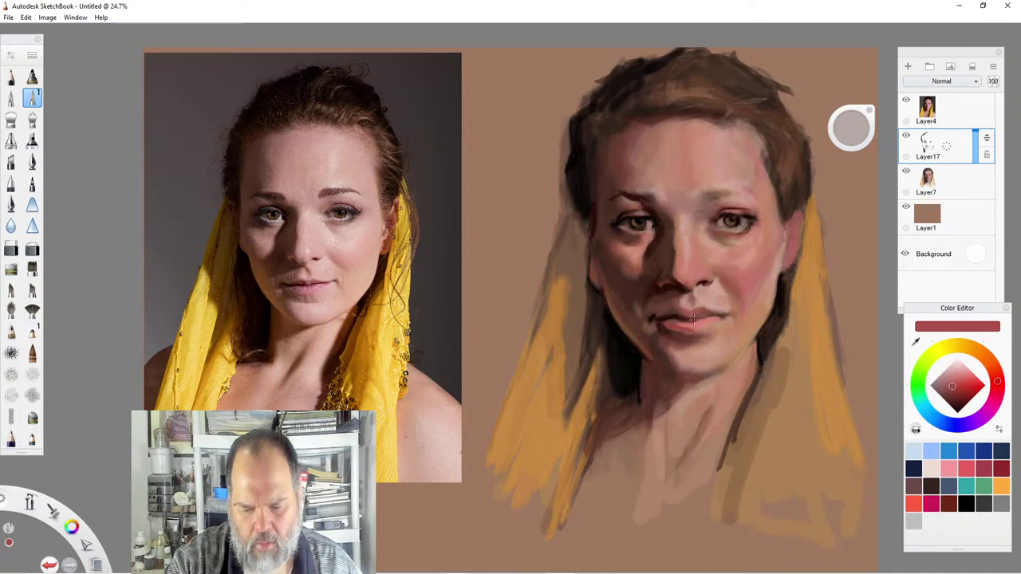
Highlight the lit forehead, brow and under-eye cheek with pale pink, and blend the strokes into the merged portrait layer.
click(954, 372)
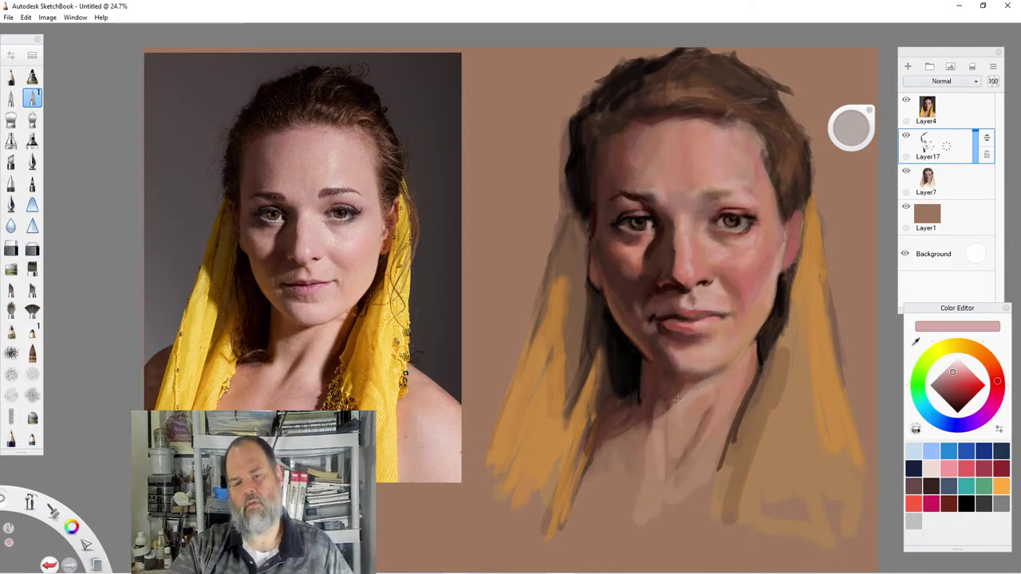
click(958, 367)
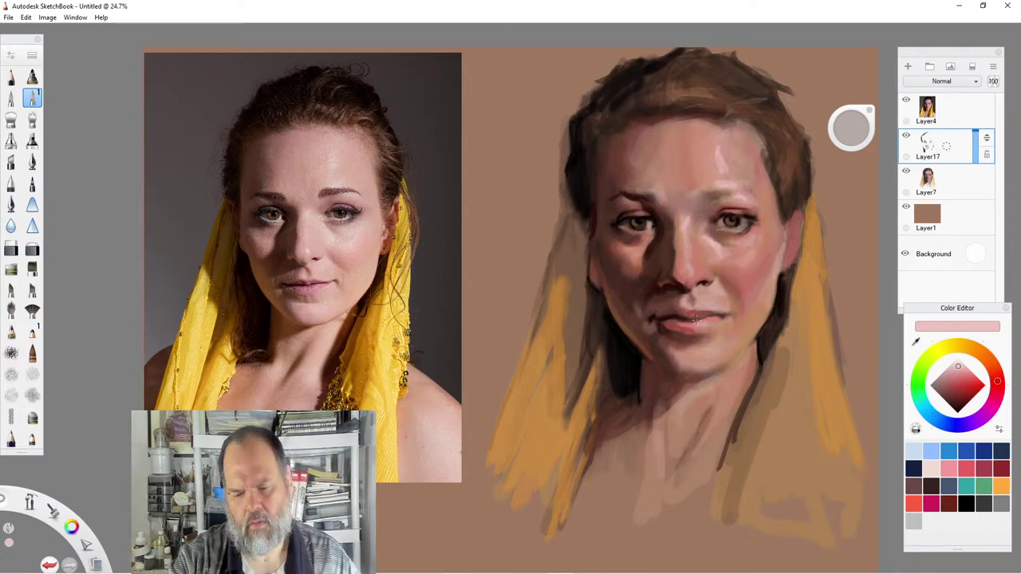
click(11, 119)
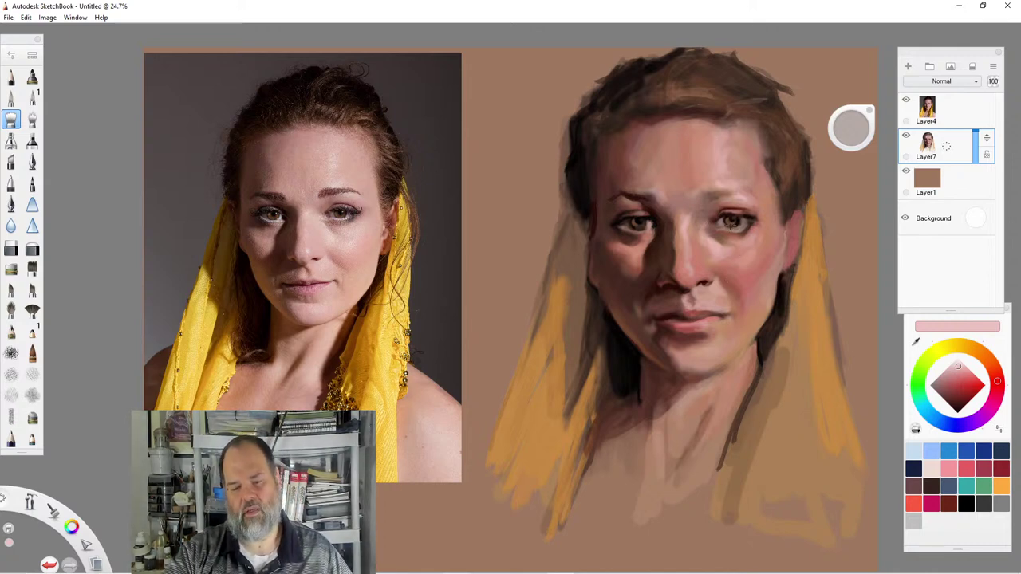
Sharpen the line between the lips with the Pencil in dark maroon.
click(11, 77)
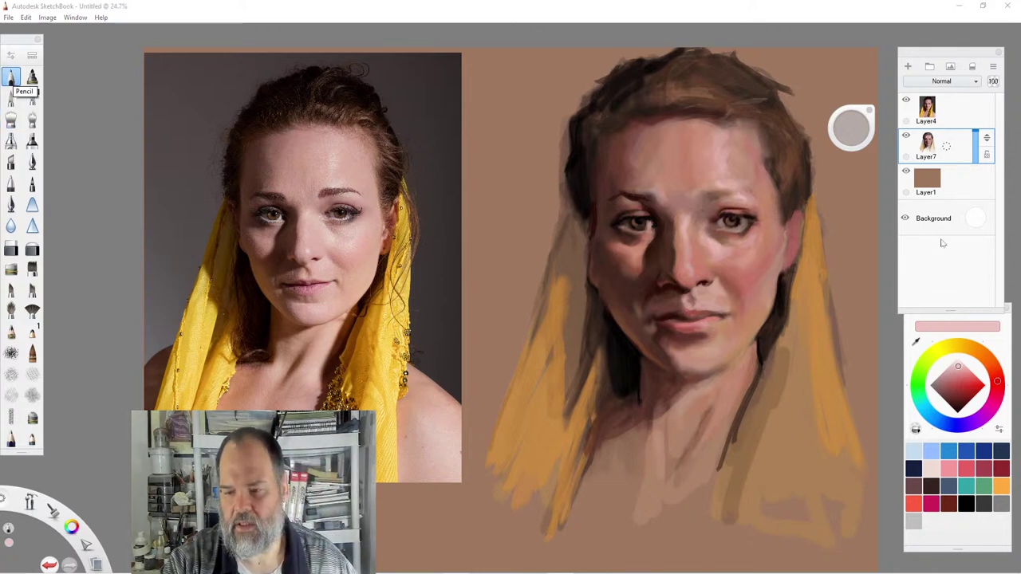
click(956, 402)
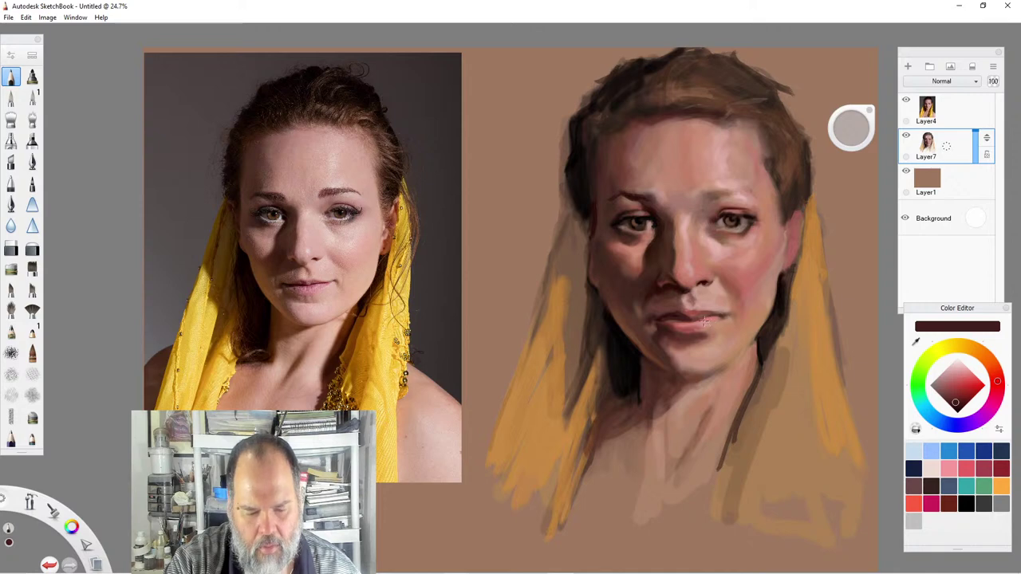
drag(694, 319, 718, 316)
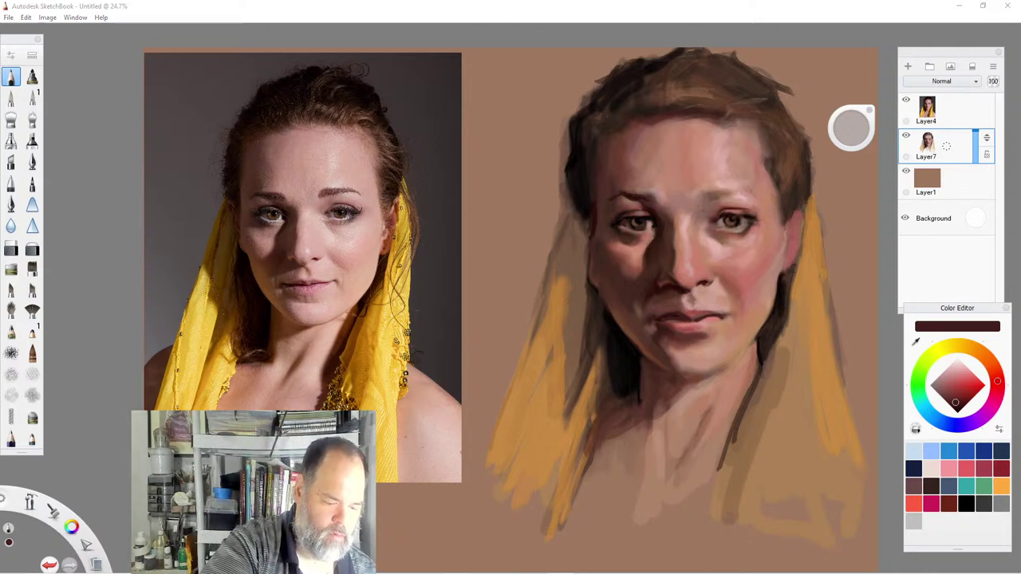
Choose the blending-style brush from Set 03 and add a layer at 61% opacity above the merged portrait layer.
mouse_move(175, 419)
mouse_down()
mouse_move(141, 277)
mouse_move(189, 365)
mouse_move(185, 396)
mouse_up()
click(116, 421)
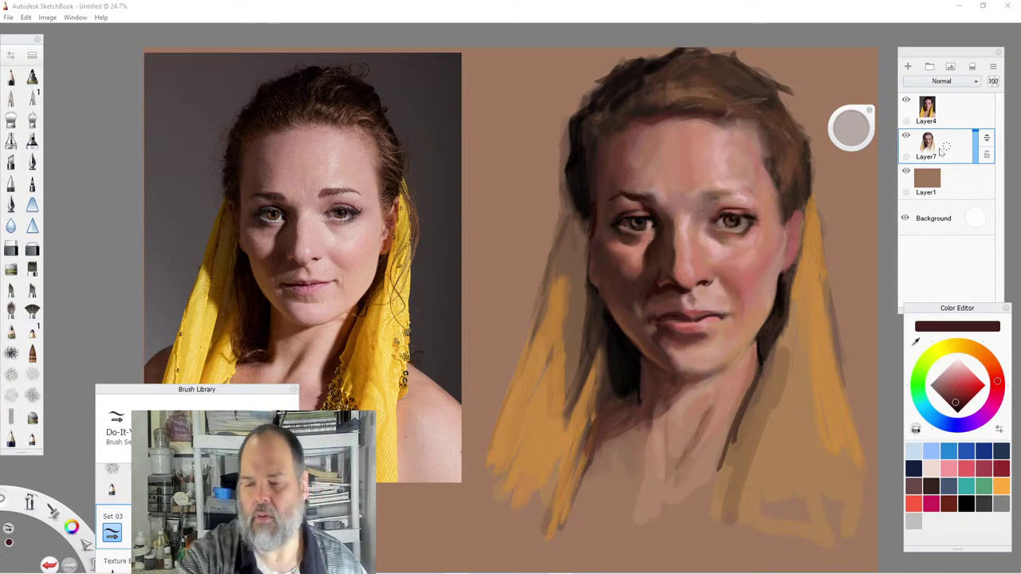
drag(945, 146, 980, 152)
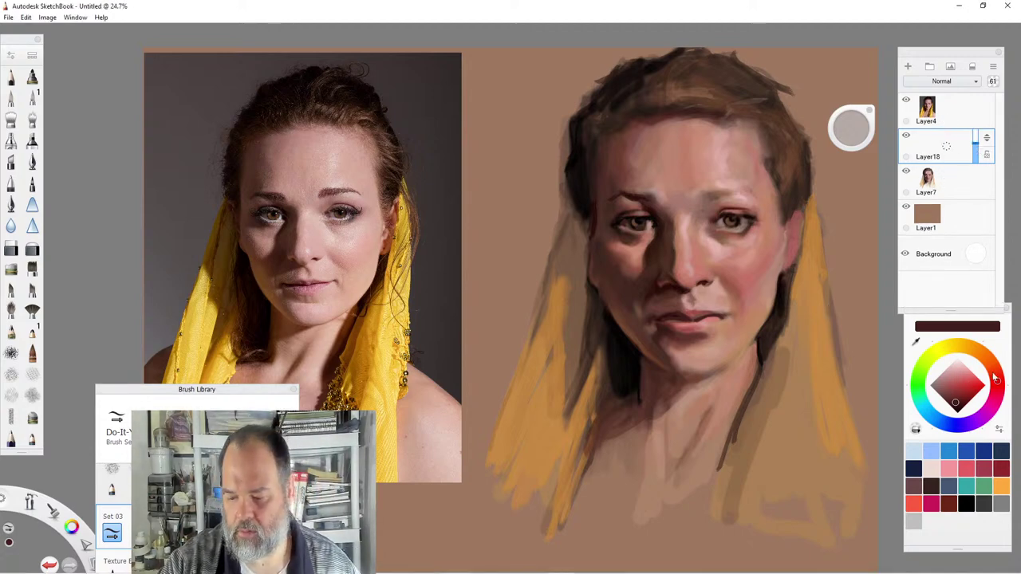
Adjust the brush size and define both eyebrows with dark reddish-brown strokes.
click(952, 397)
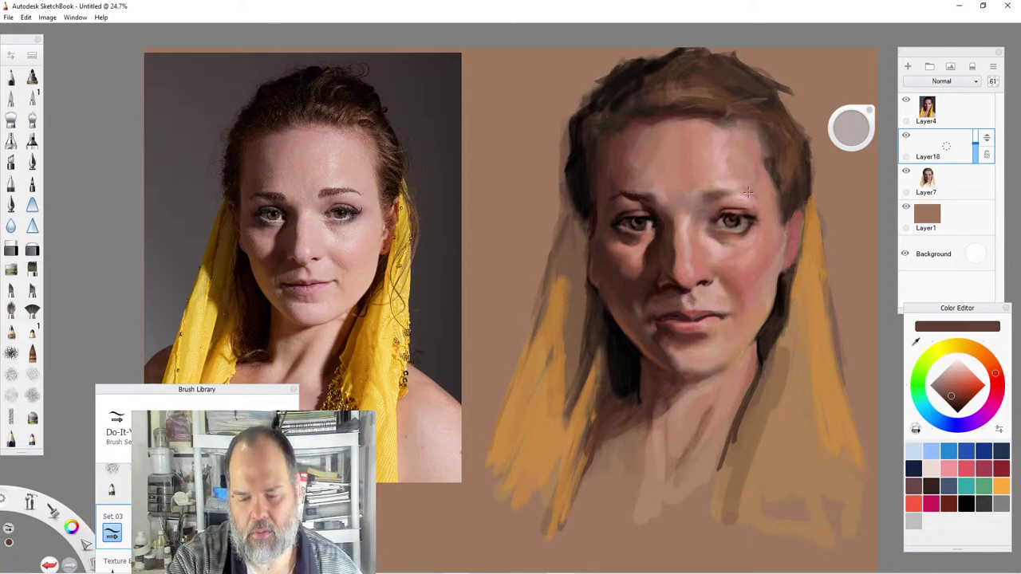
drag(858, 125, 853, 122)
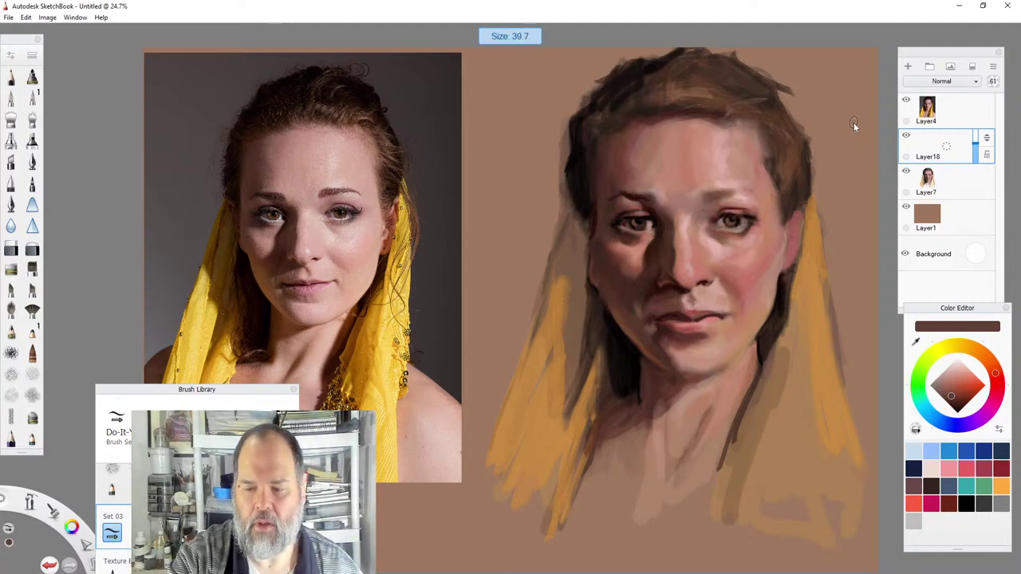
drag(858, 134, 856, 135)
click(953, 404)
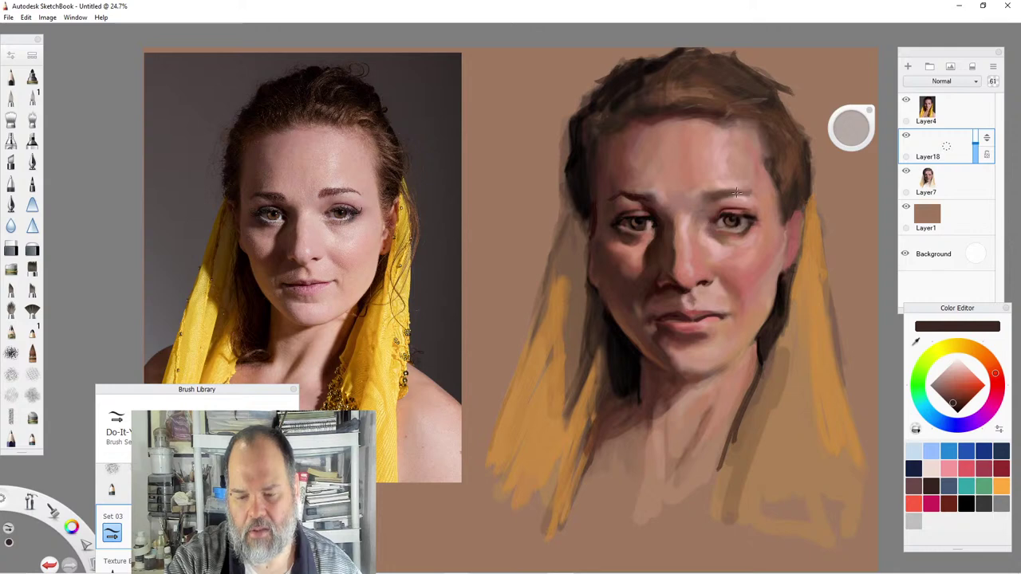
drag(736, 193, 756, 195)
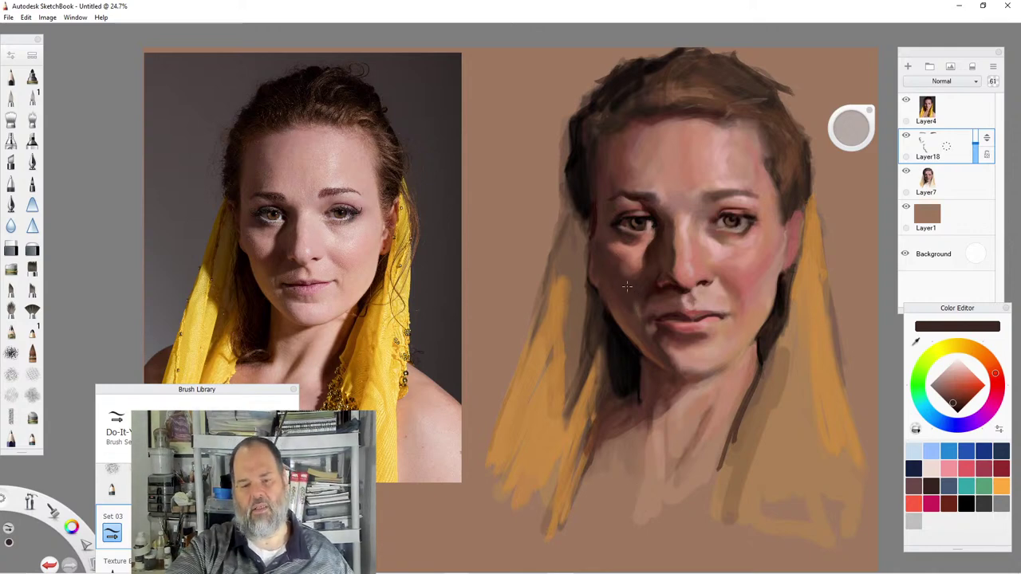
Warm the shadow-side edge of the cheek and jaw with ochre, and tone it down with a darker golden brown.
click(980, 351)
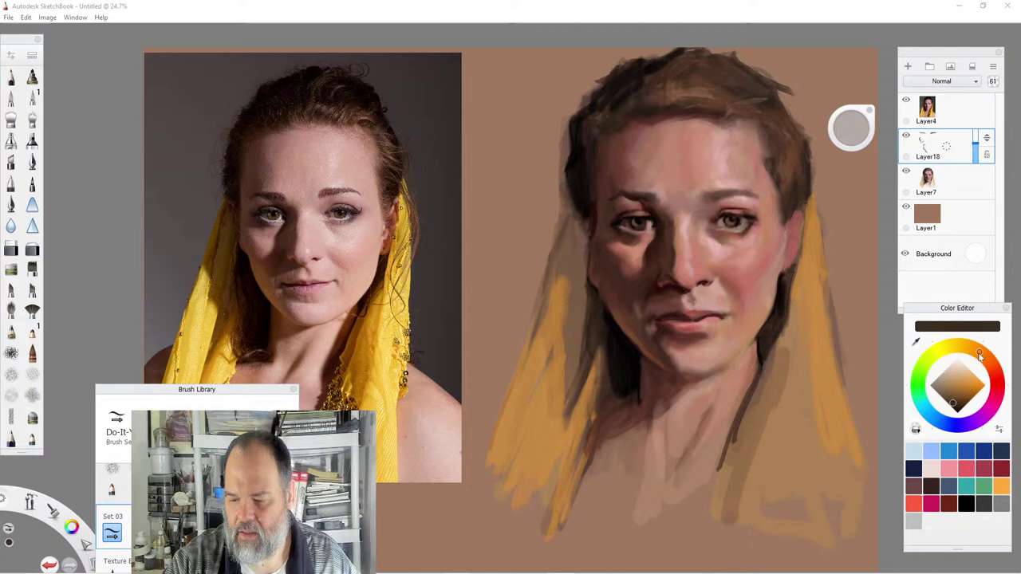
click(957, 390)
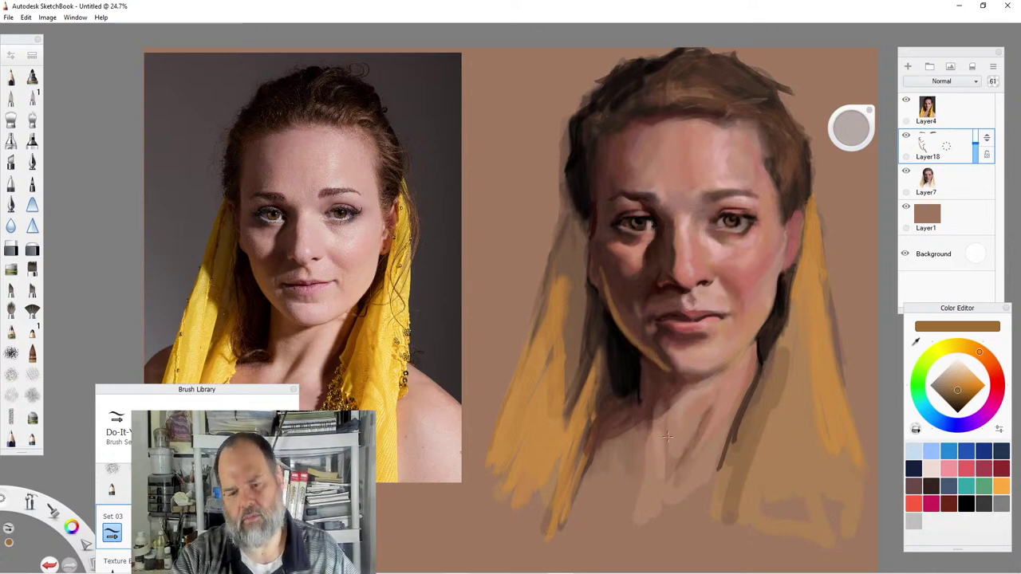
click(958, 398)
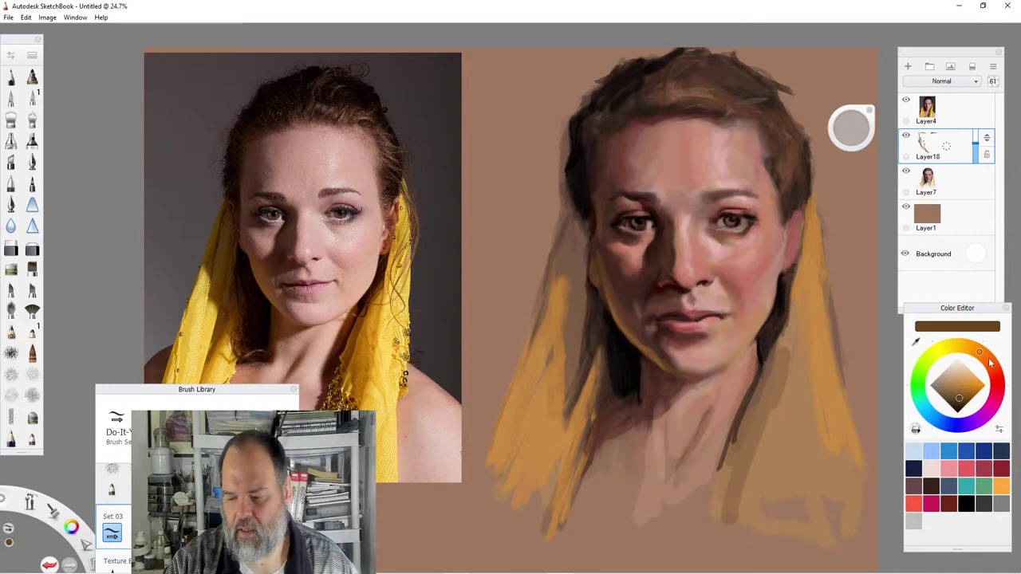
Lighten the lit cheek, jaw and chin with light peach strokes, adjusting the brush size.
drag(986, 357, 991, 373)
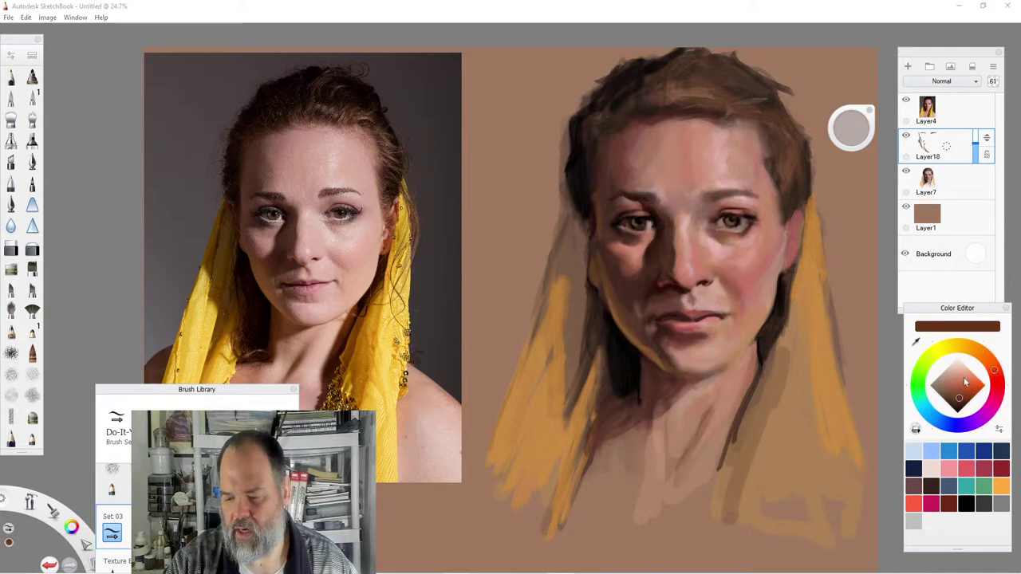
click(961, 375)
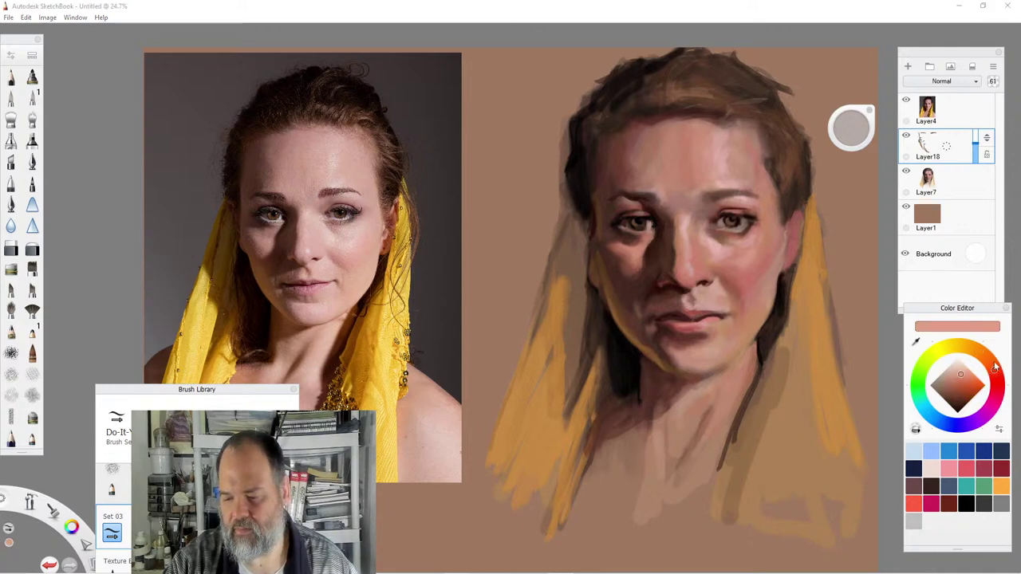
click(990, 364)
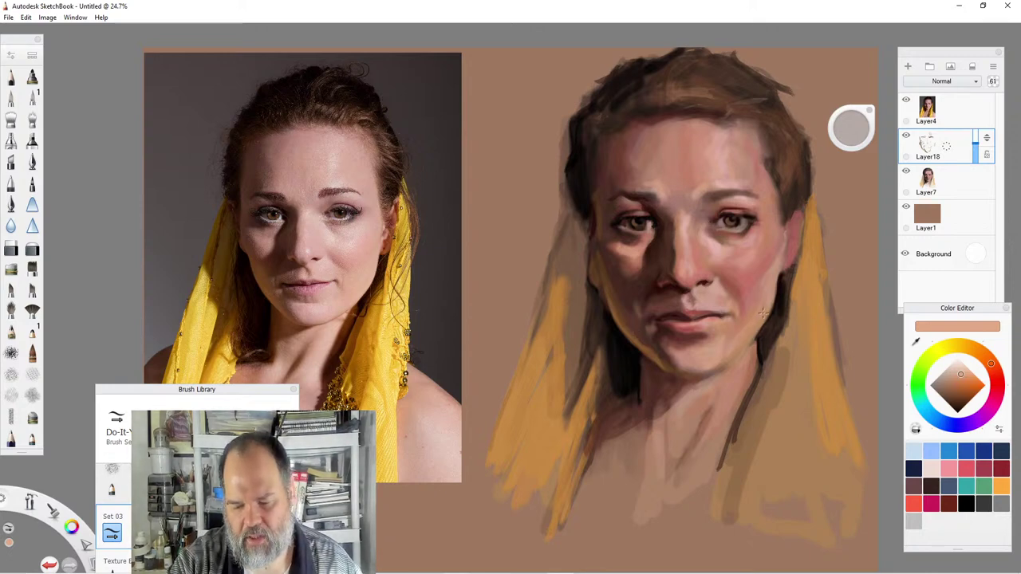
drag(865, 134, 847, 120)
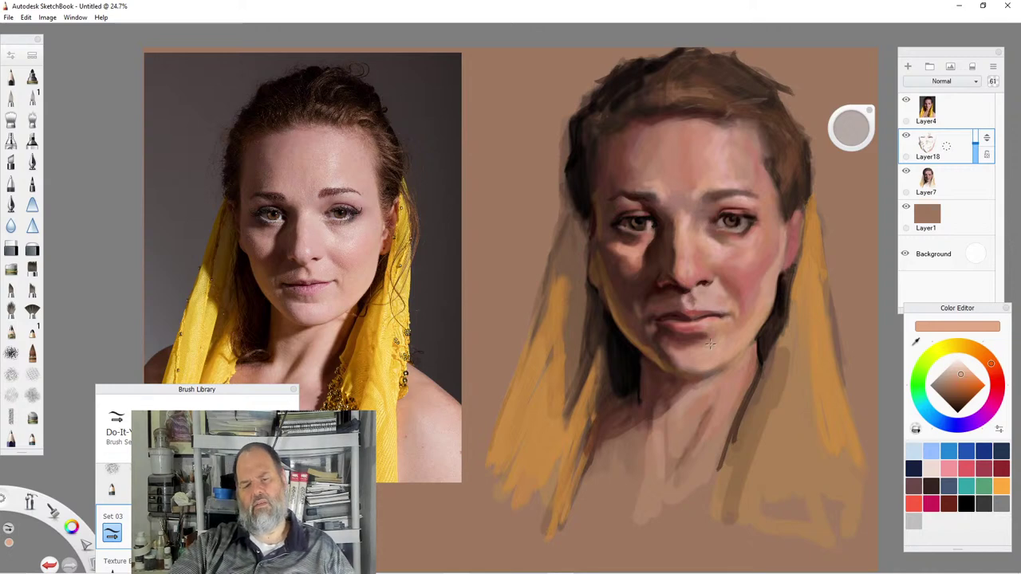
Add peach highlights to the hair above the forehead and to the lit side of the neck.
mouse_move(681, 90)
mouse_down()
mouse_move(716, 103)
mouse_move(714, 94)
mouse_up()
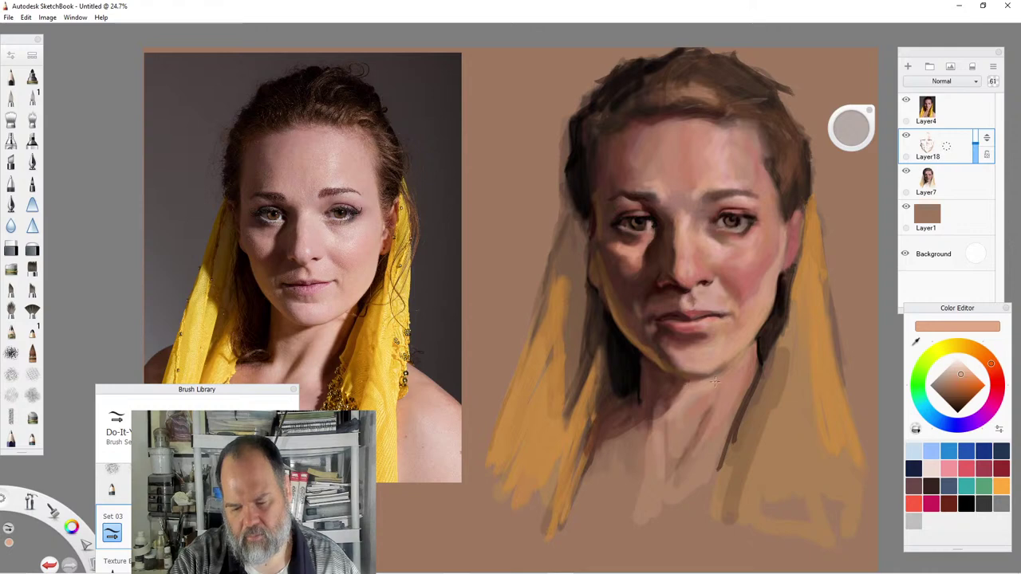
mouse_move(750, 353)
mouse_down()
mouse_move(734, 375)
mouse_move(732, 418)
mouse_up()
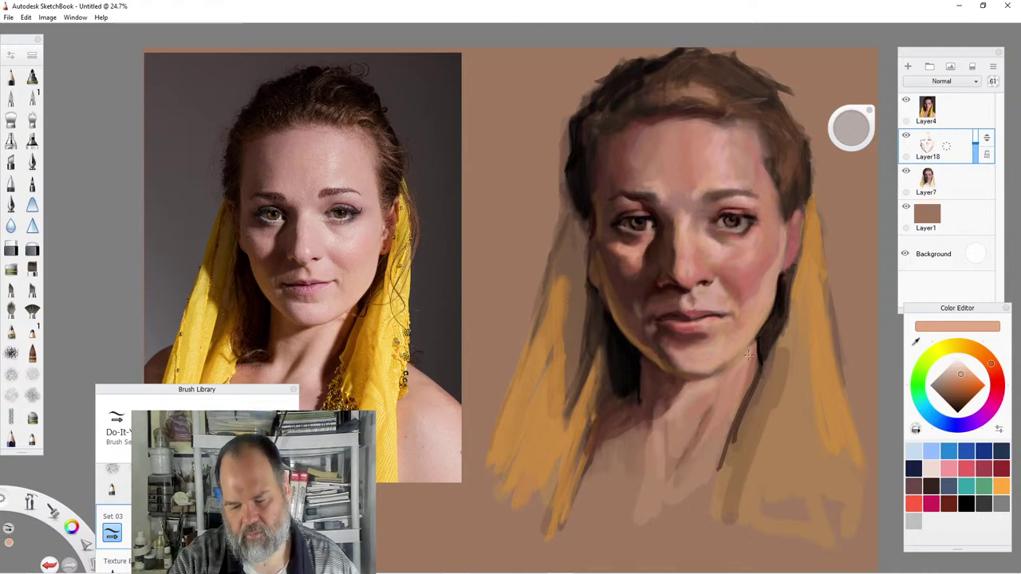
drag(738, 378, 716, 426)
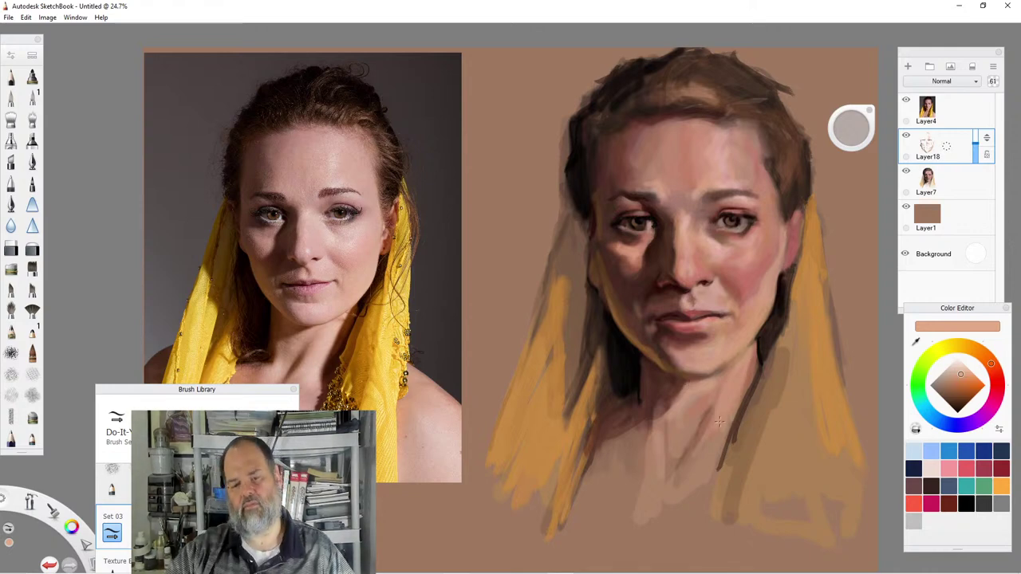